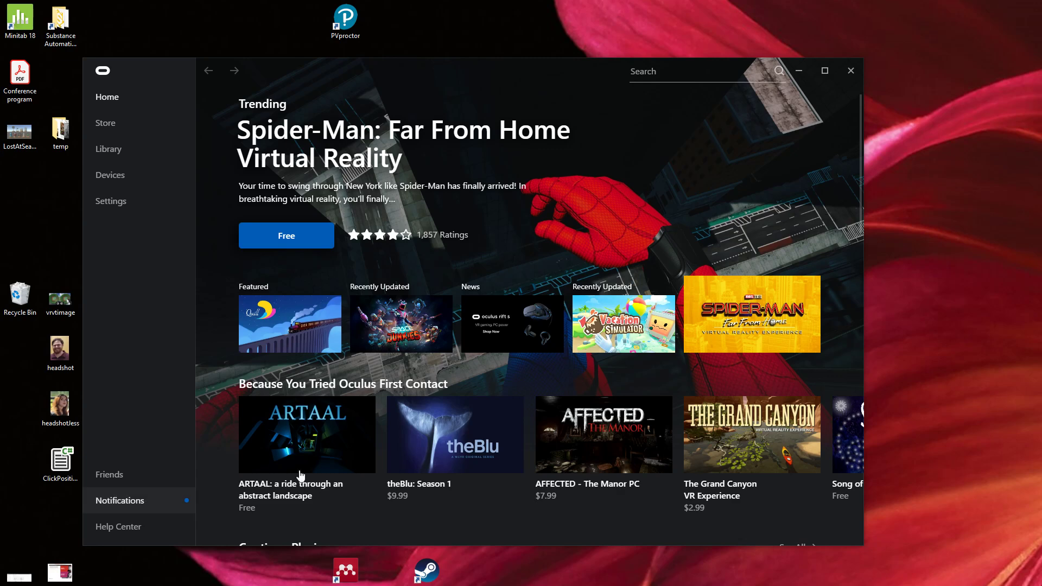
- View the Devices page of the Oculus software to check the Rift headset, sensors and Touch controllers
{"action": "left_click_drag", "start_coordinate": [441, 77], "coordinate": [440, 64]}
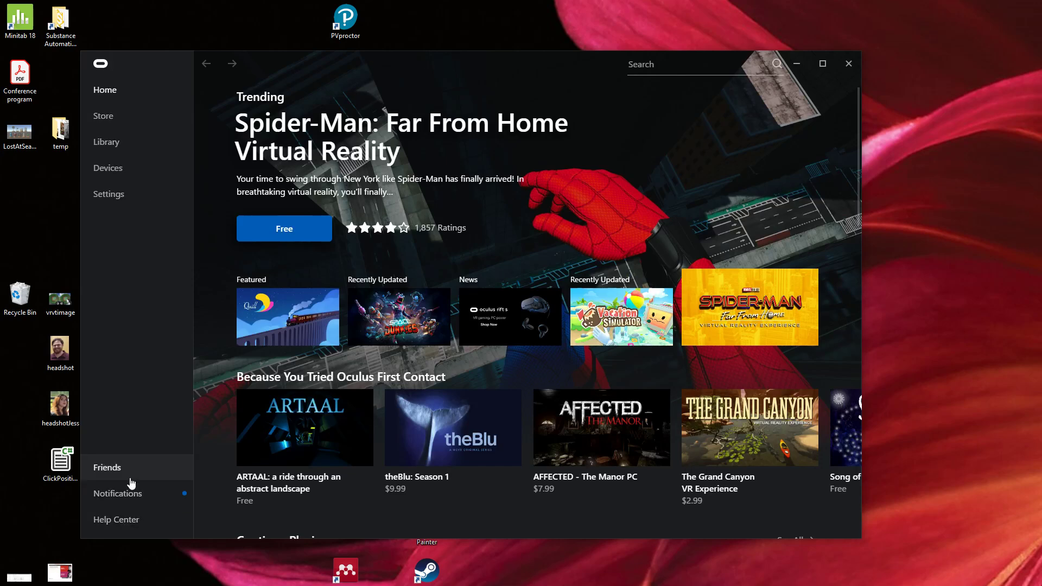
{"action": "left_click", "coordinate": [122, 169]}
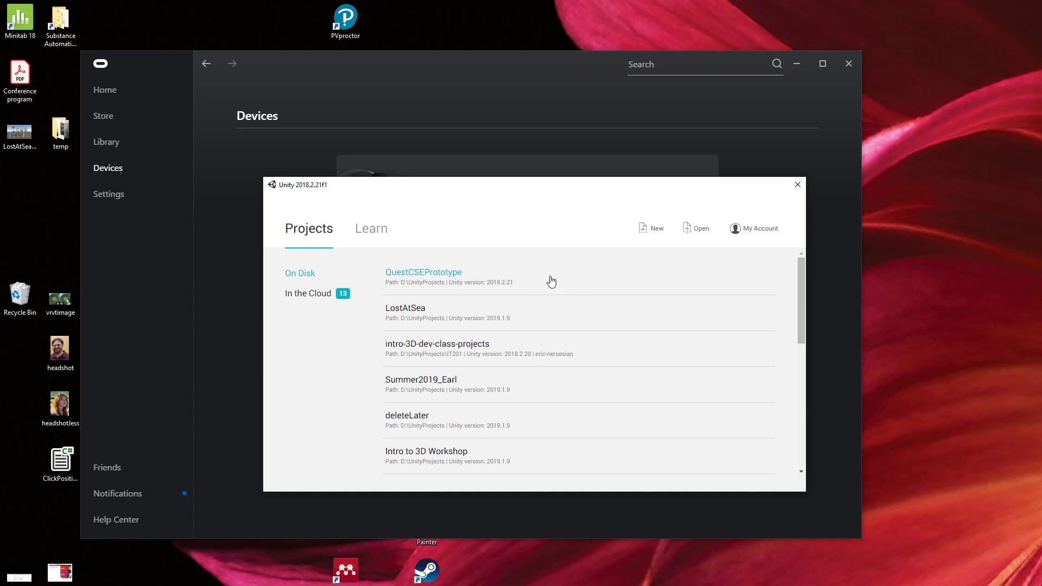
- Create a new 3D Unity project named RiftTestBuild in D:\UnityProjects
{"action": "left_click", "coordinate": [655, 230]}
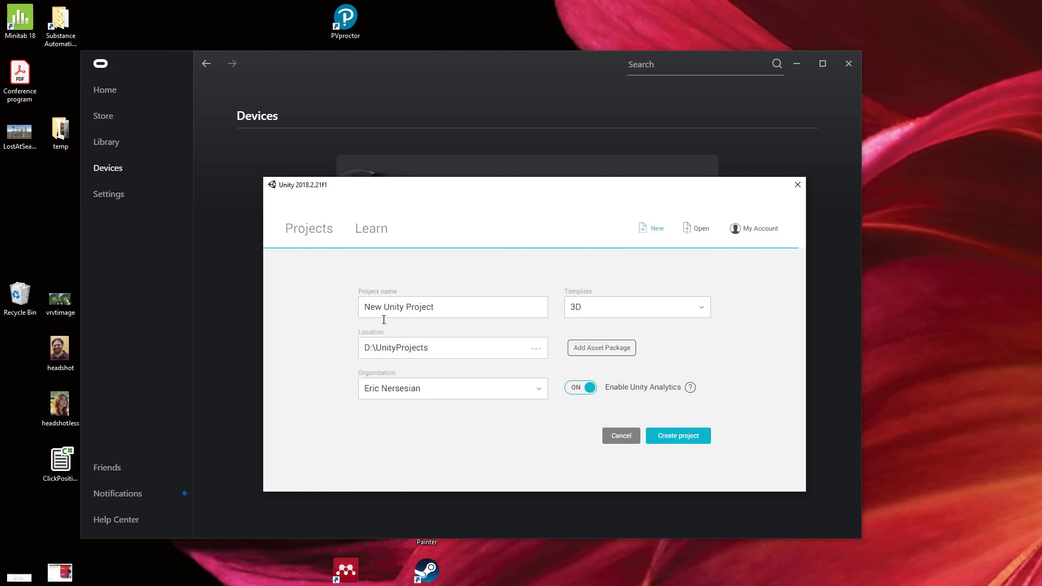
{"action": "type", "text": "R"}
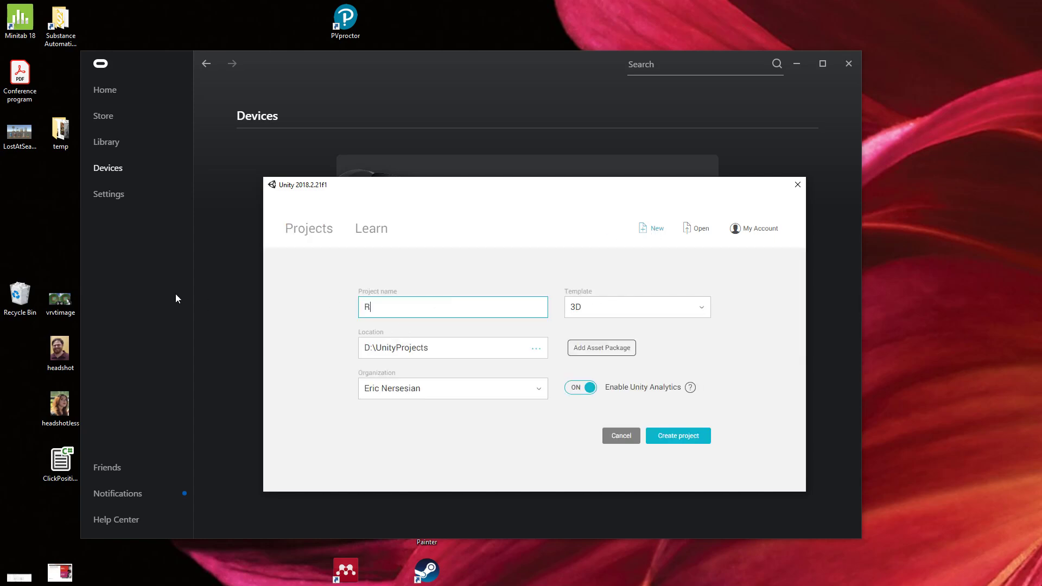
{"action": "type", "text": "iftTestBuild"}
{"action": "left_click", "coordinate": [701, 438]}
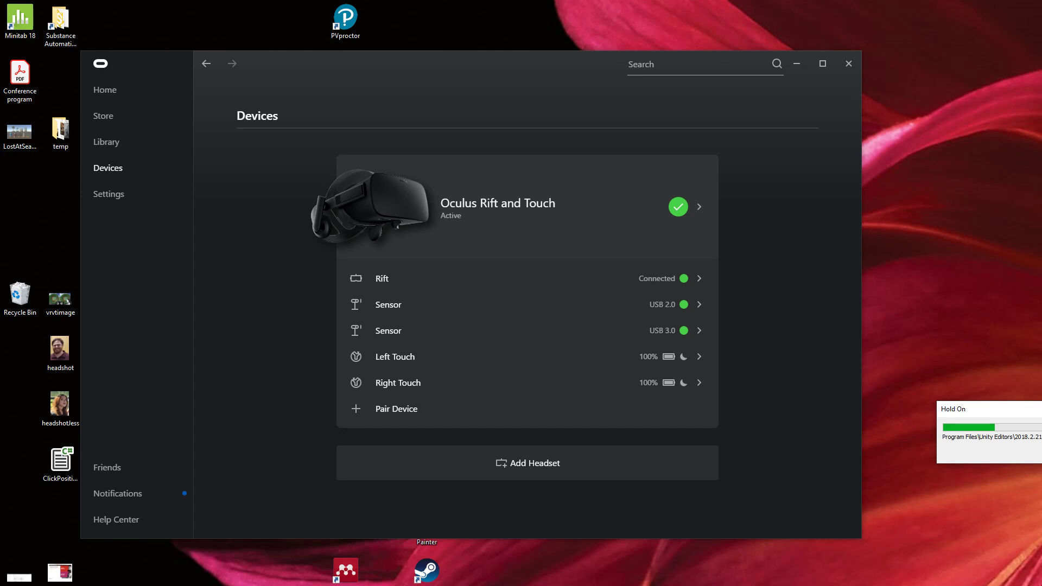
- Switch to the browser and look through the Unity packages on the Oculus developer downloads site, then return to Unity
{"action": "key", "text": "alt+Tab"}
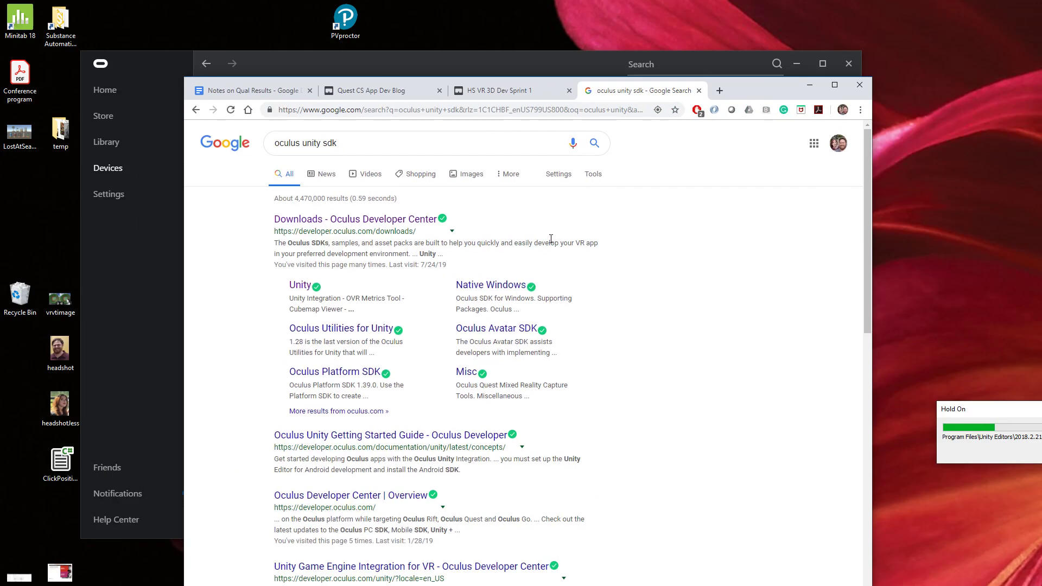
{"action": "left_click", "coordinate": [382, 226]}
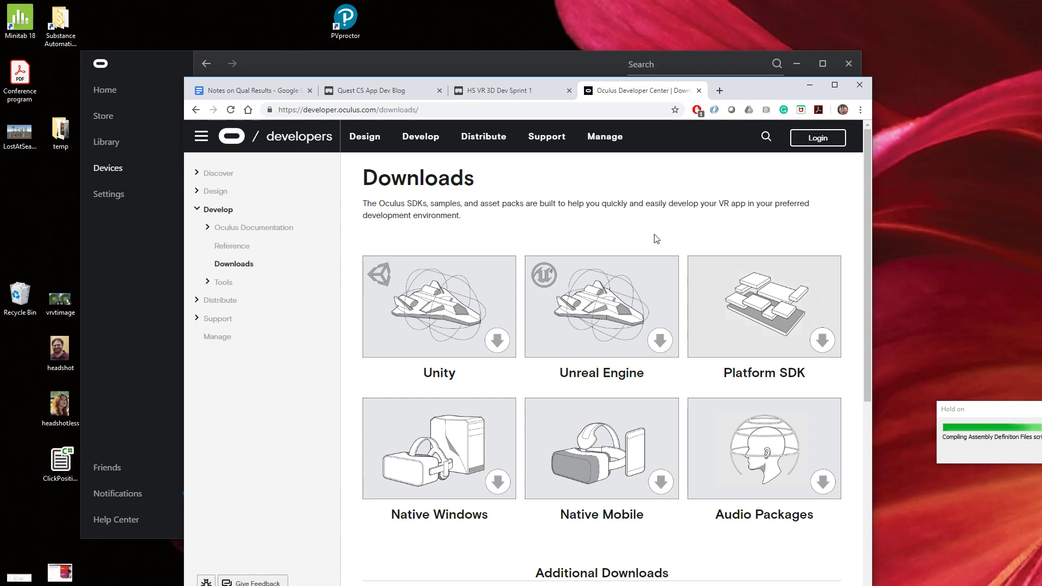
{"action": "left_click", "coordinate": [471, 347]}
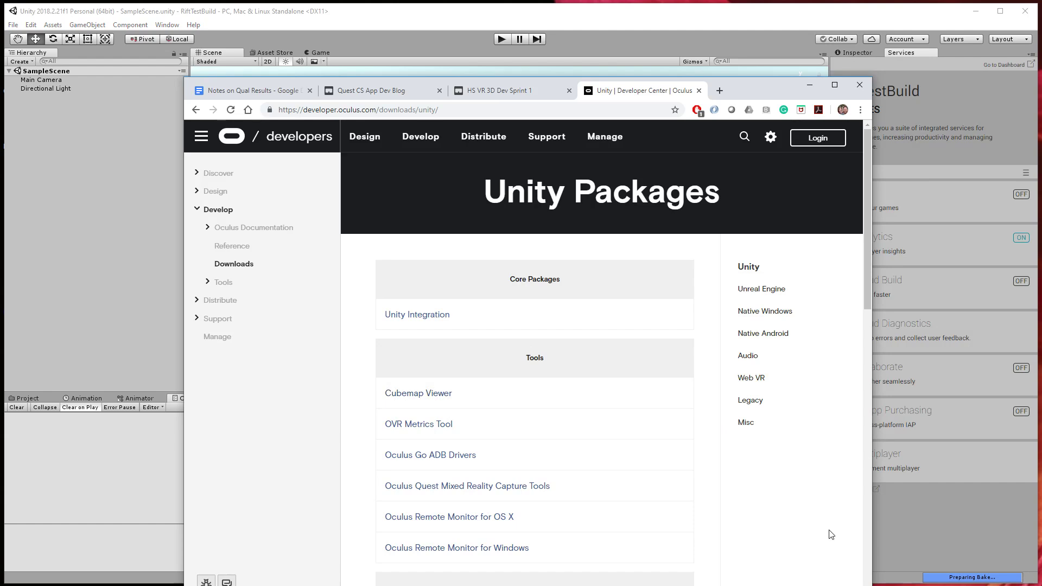
{"action": "scroll", "coordinate": [811, 498], "scroll_direction": "down", "scroll_amount": 6}
{"action": "scroll", "coordinate": [811, 499], "scroll_direction": "up", "scroll_amount": 1}
{"action": "scroll", "coordinate": [810, 498], "scroll_direction": "down", "scroll_amount": 6}
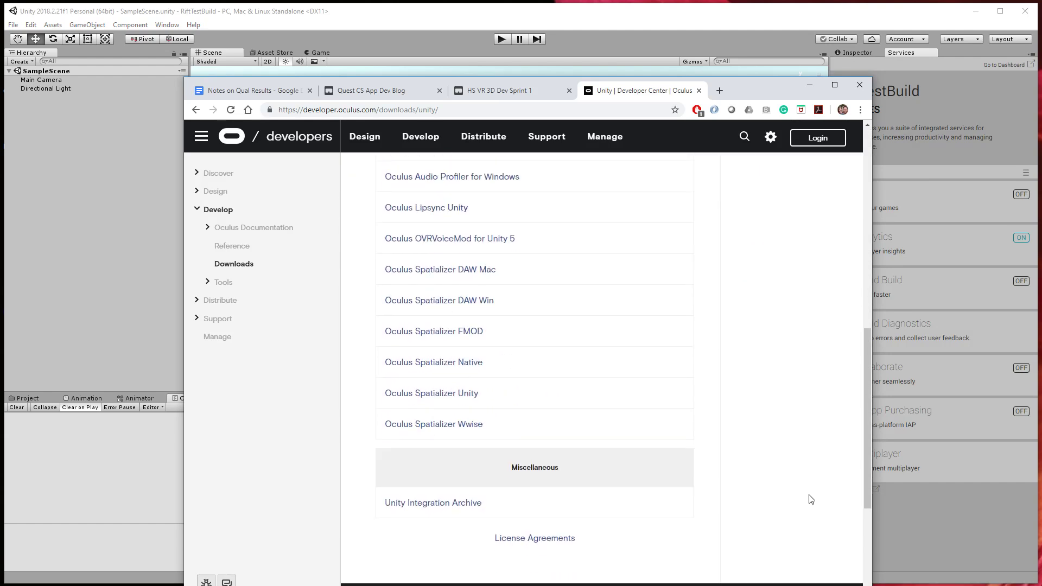
{"action": "scroll", "coordinate": [810, 498], "scroll_direction": "up", "scroll_amount": 6}
{"action": "scroll", "coordinate": [811, 498], "scroll_direction": "up", "scroll_amount": 5}
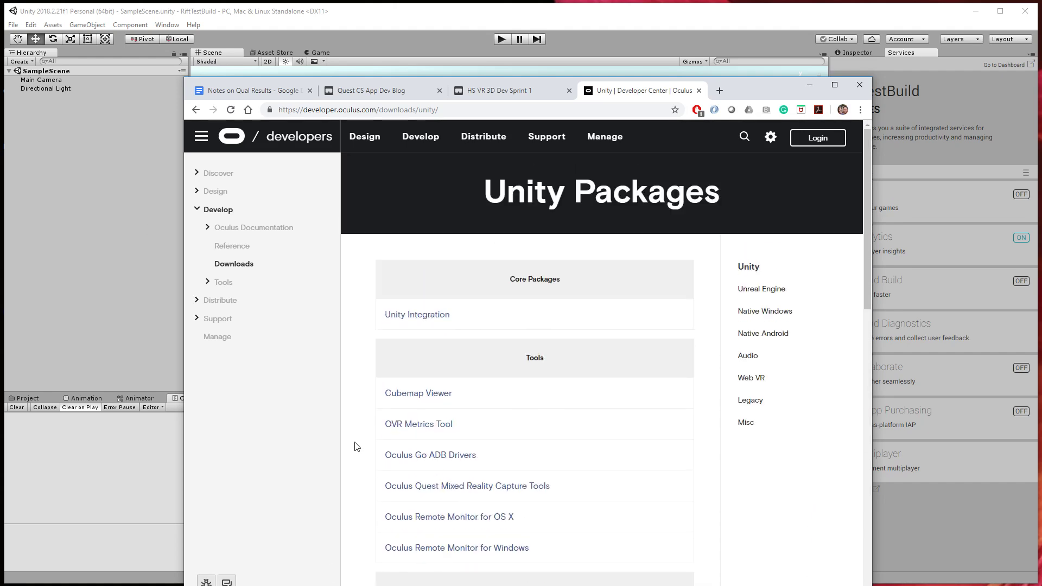
{"action": "scroll", "coordinate": [489, 483], "scroll_direction": "down", "scroll_amount": 3}
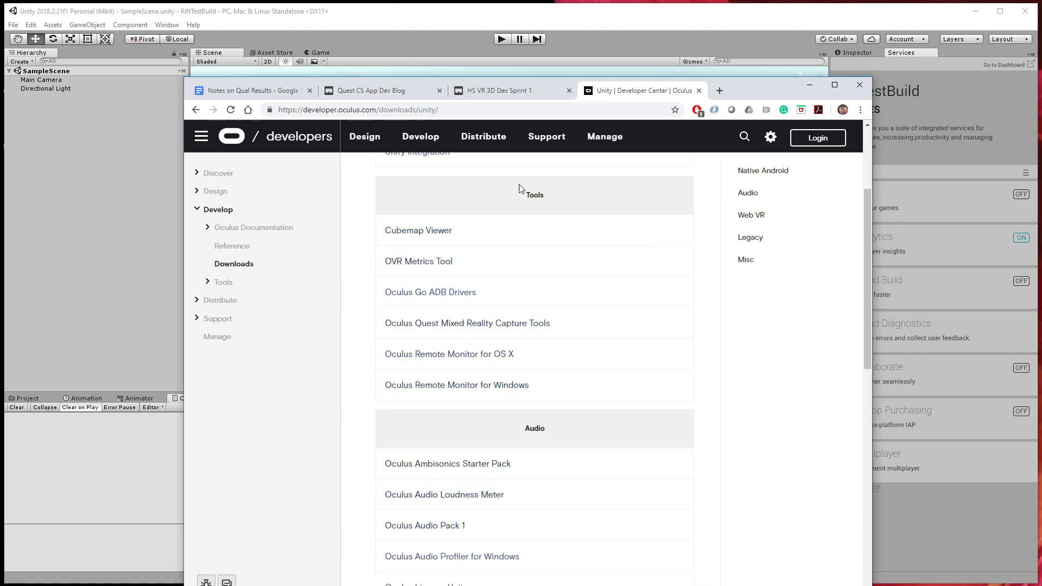
{"action": "left_click", "coordinate": [810, 86]}
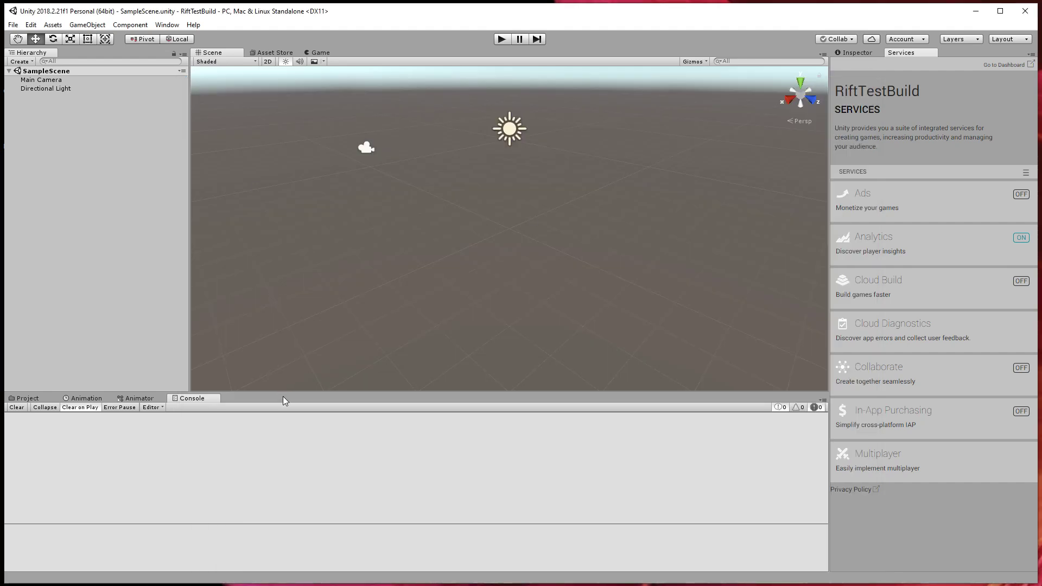
- Open the Asset Store inside the Unity editor
{"action": "left_click", "coordinate": [160, 28]}
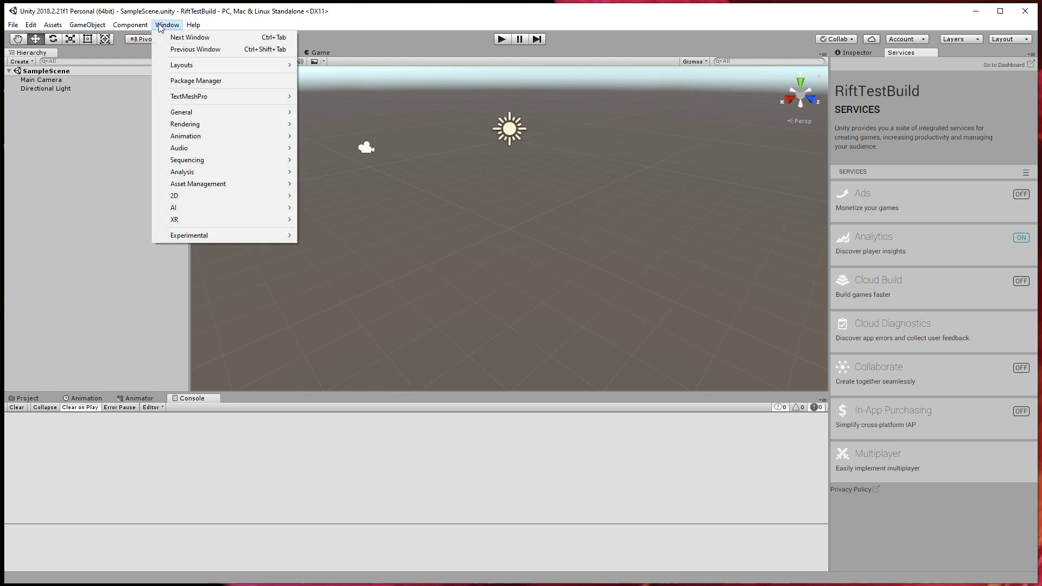
{"action": "left_click", "coordinate": [160, 27]}
{"action": "left_click", "coordinate": [270, 55]}
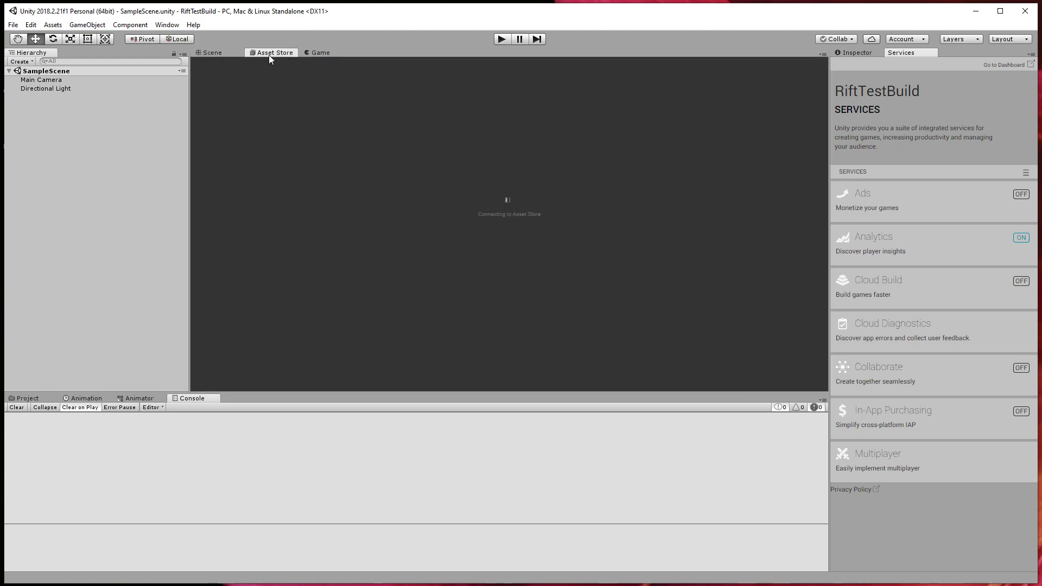
{"action": "left_click", "coordinate": [161, 26]}
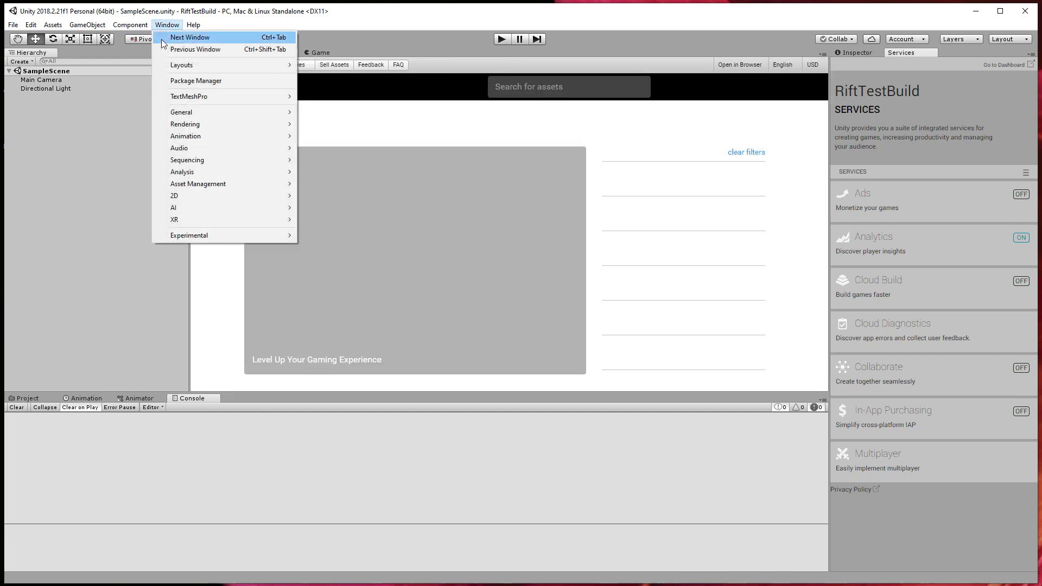
{"action": "mouse_move", "coordinate": [196, 112]}
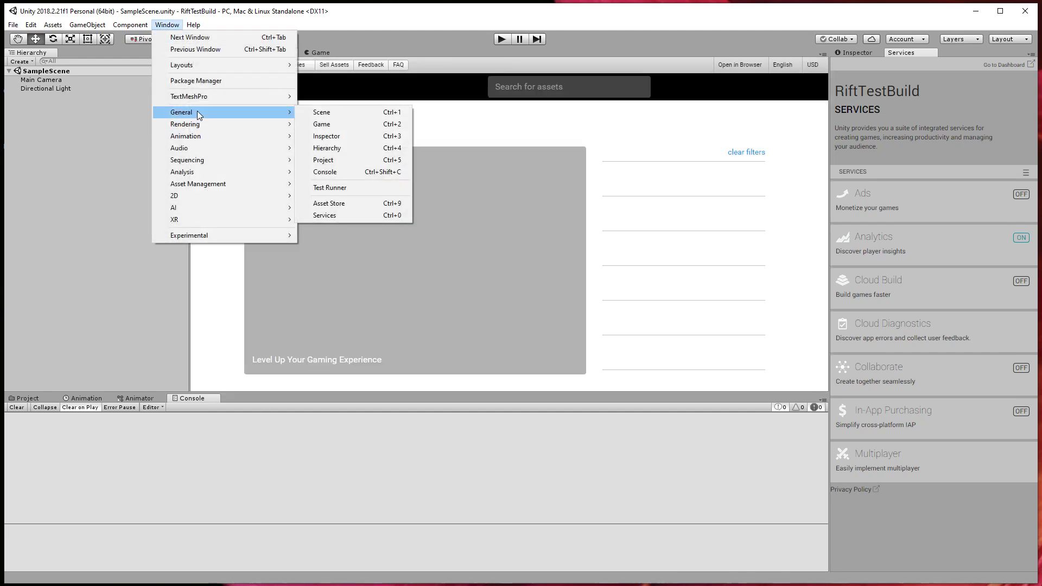
{"action": "left_click", "coordinate": [344, 206]}
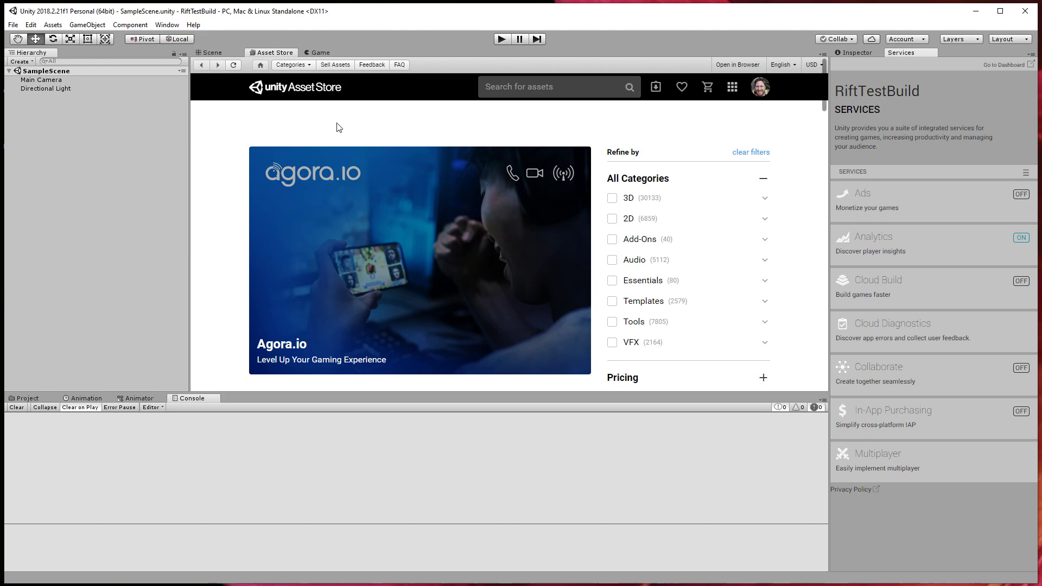
- Search the Asset Store for "oculus" and open the Oculus Integration asset page
{"action": "left_click", "coordinate": [528, 86]}
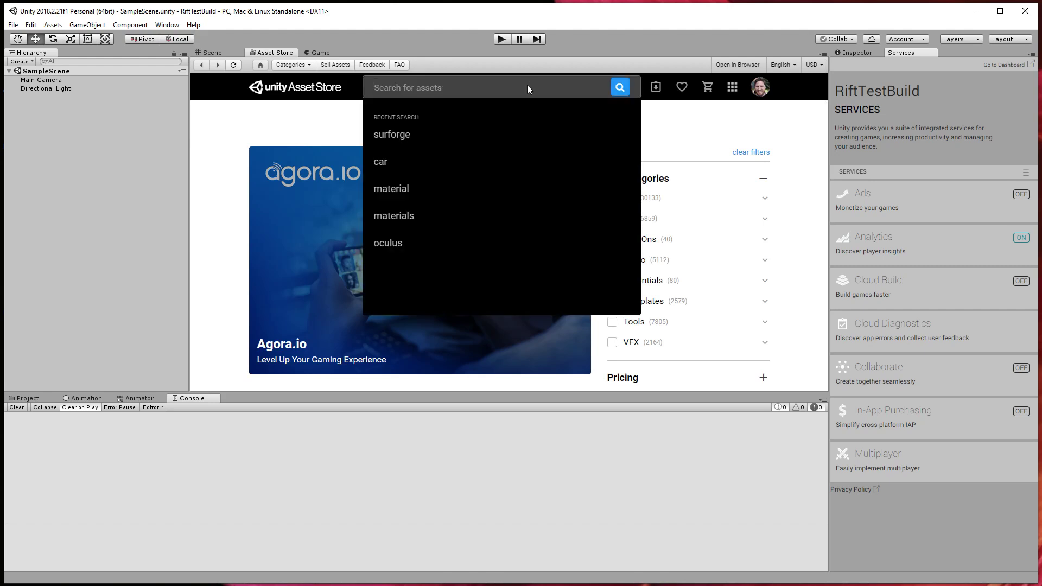
{"action": "type", "text": "oculus"}
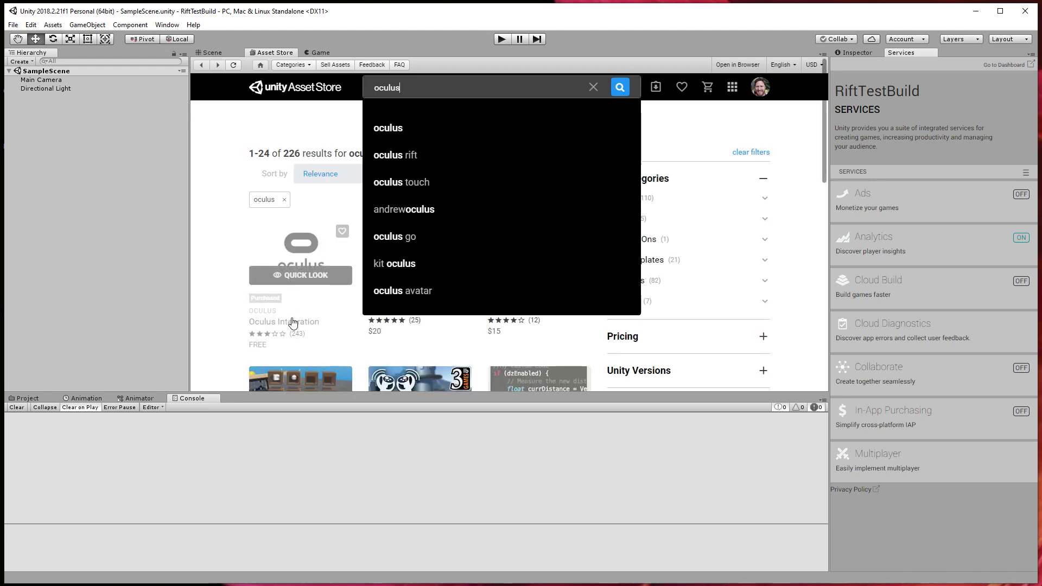
{"action": "key", "text": "Return"}
{"action": "left_click", "coordinate": [224, 322]}
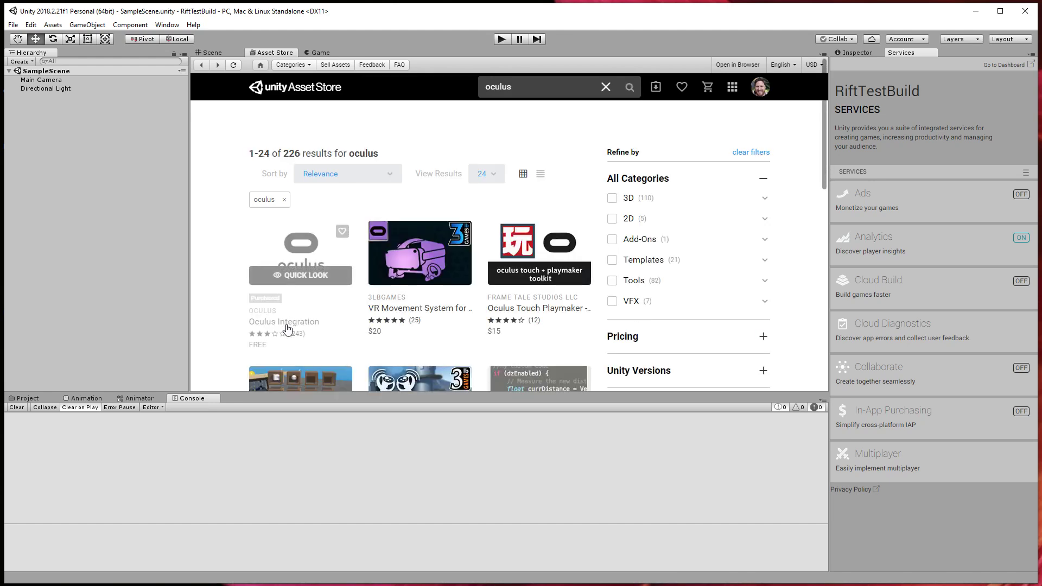
{"action": "left_click", "coordinate": [288, 323]}
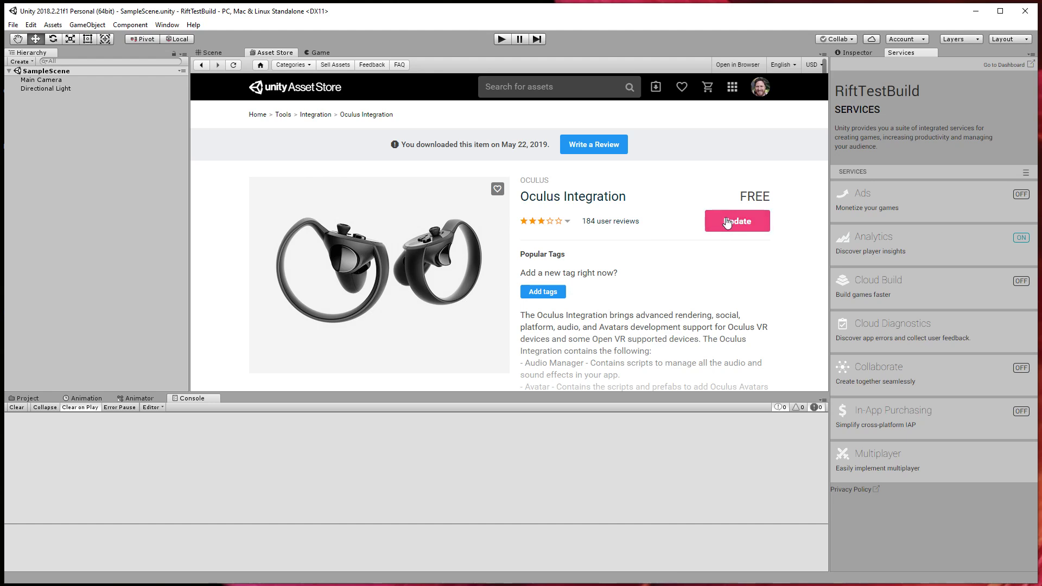
- Update the Oculus Integration asset, start its import, and enlarge and reposition the package import dialog to show its full file list
{"action": "left_click", "coordinate": [734, 226]}
{"action": "left_click", "coordinate": [735, 226]}
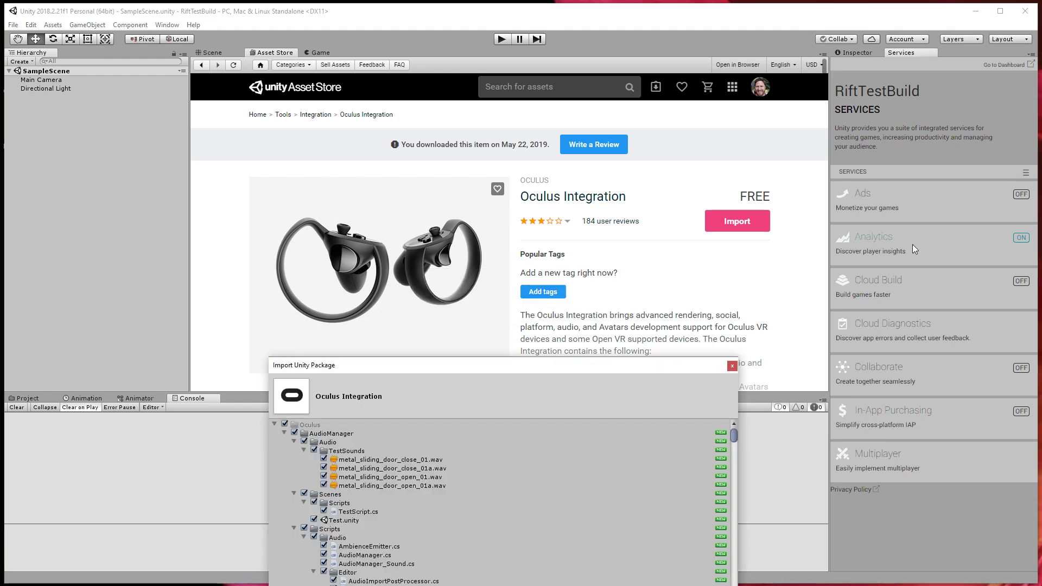
{"action": "left_click_drag", "start_coordinate": [526, 370], "coordinate": [444, 137]}
{"action": "left_click_drag", "start_coordinate": [655, 460], "coordinate": [683, 571]}
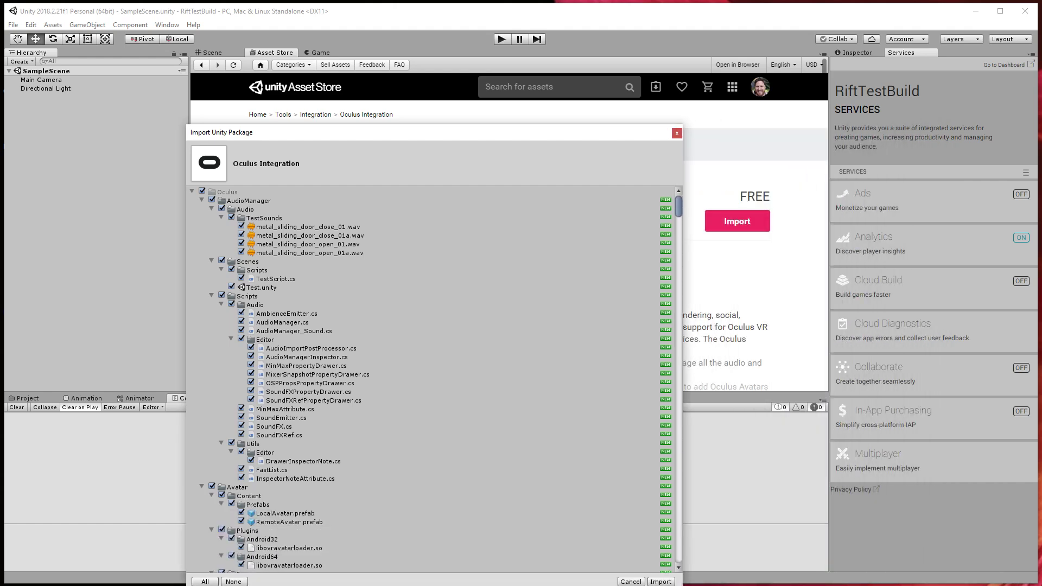
{"action": "left_click_drag", "start_coordinate": [349, 127], "coordinate": [350, 86]}
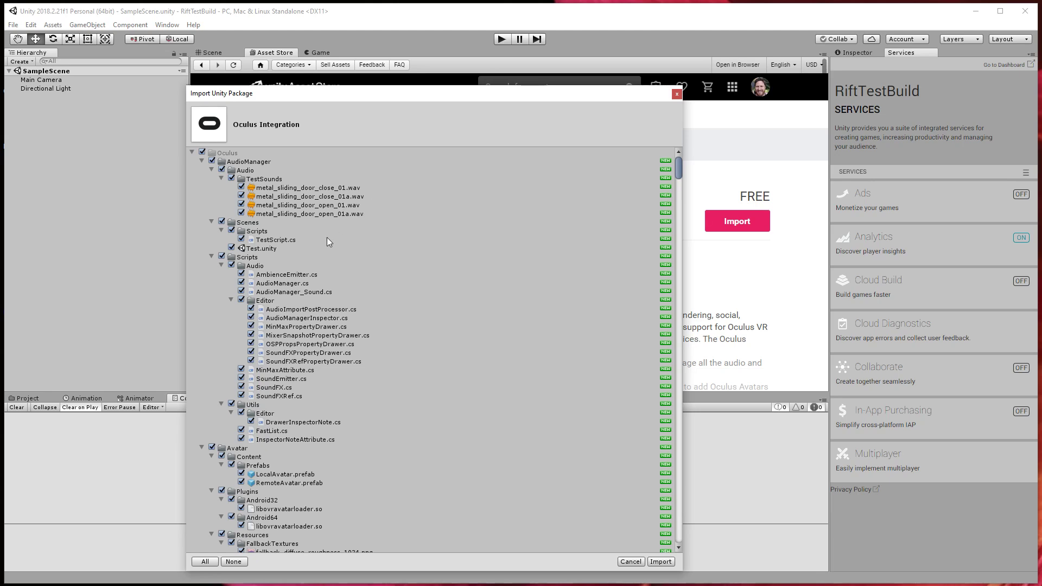
- Examine the Oculus Integration package's file list, including its avatar, platform, sample and Touch controller assets
{"action": "scroll", "coordinate": [302, 458], "scroll_direction": "down", "scroll_amount": 4}
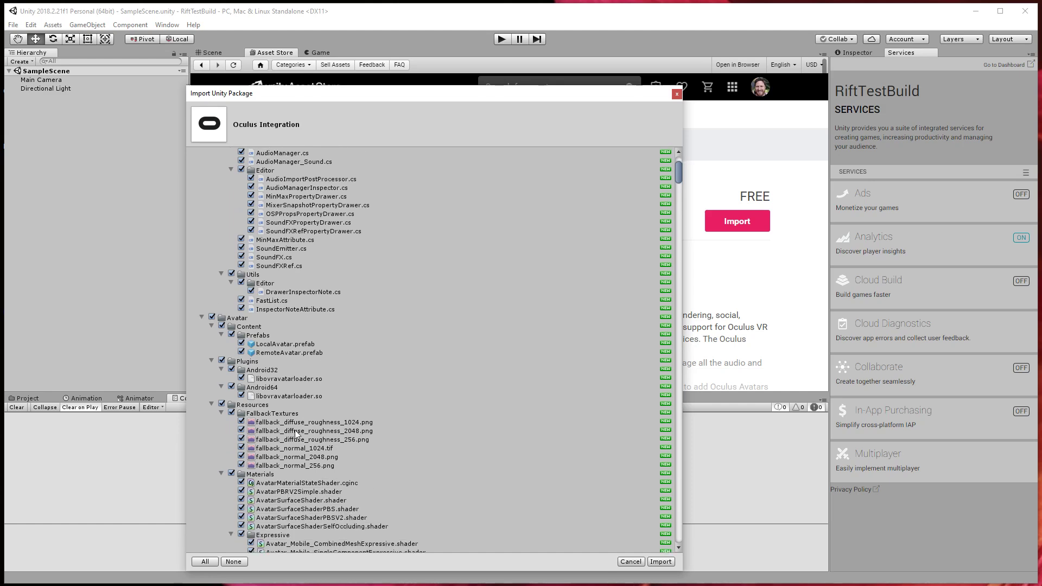
{"action": "scroll", "coordinate": [295, 429], "scroll_direction": "down", "scroll_amount": 11}
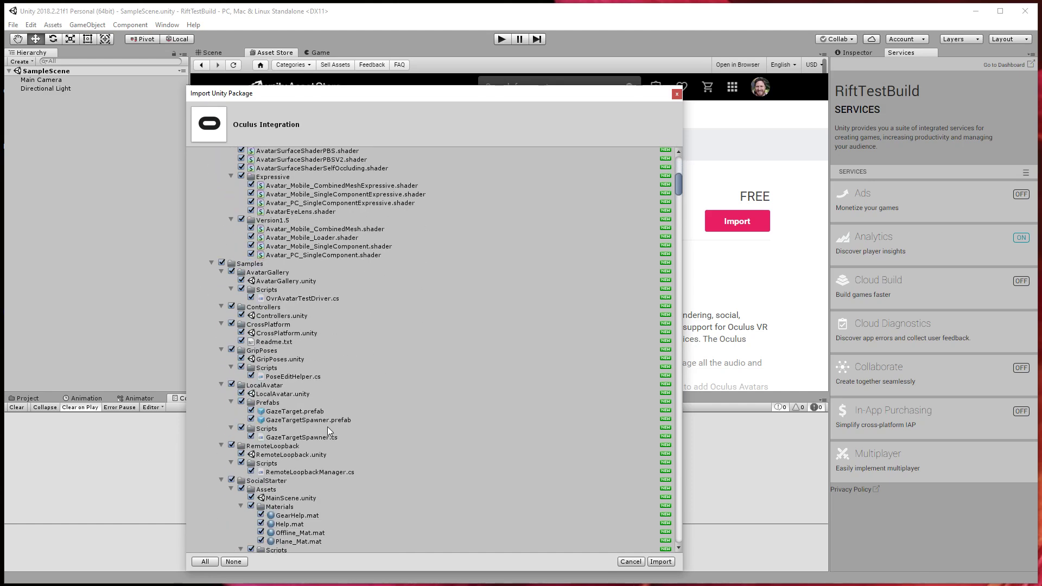
{"action": "scroll", "coordinate": [354, 425], "scroll_direction": "down", "scroll_amount": 15}
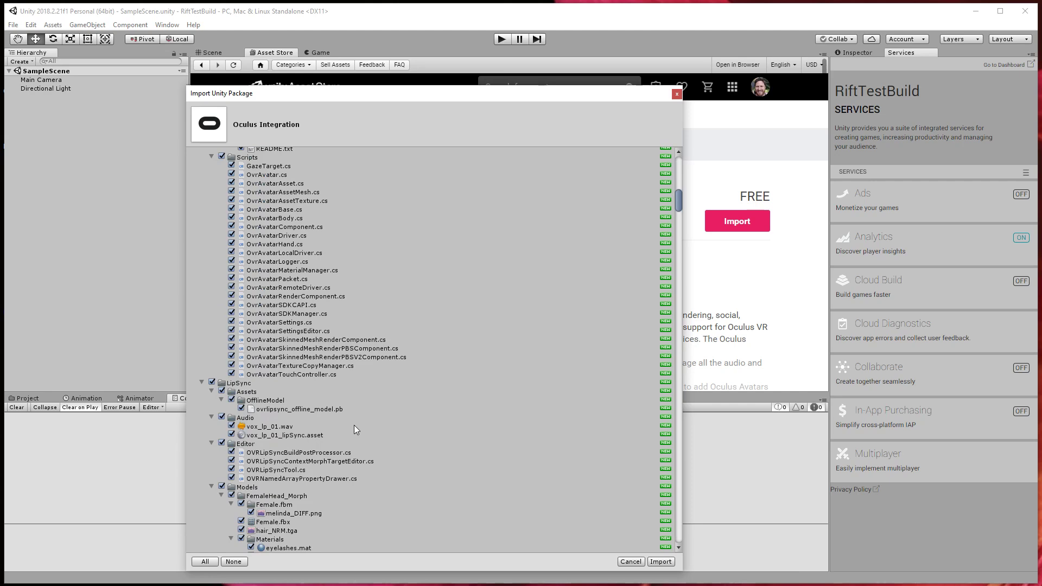
{"action": "scroll", "coordinate": [354, 425], "scroll_direction": "down", "scroll_amount": 18}
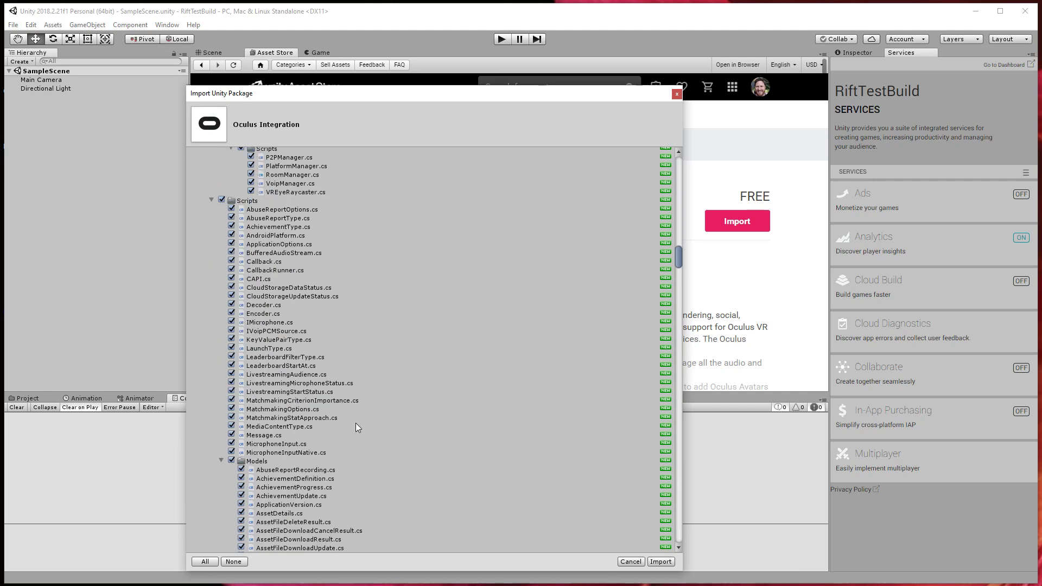
{"action": "scroll", "coordinate": [356, 424], "scroll_direction": "down", "scroll_amount": 20}
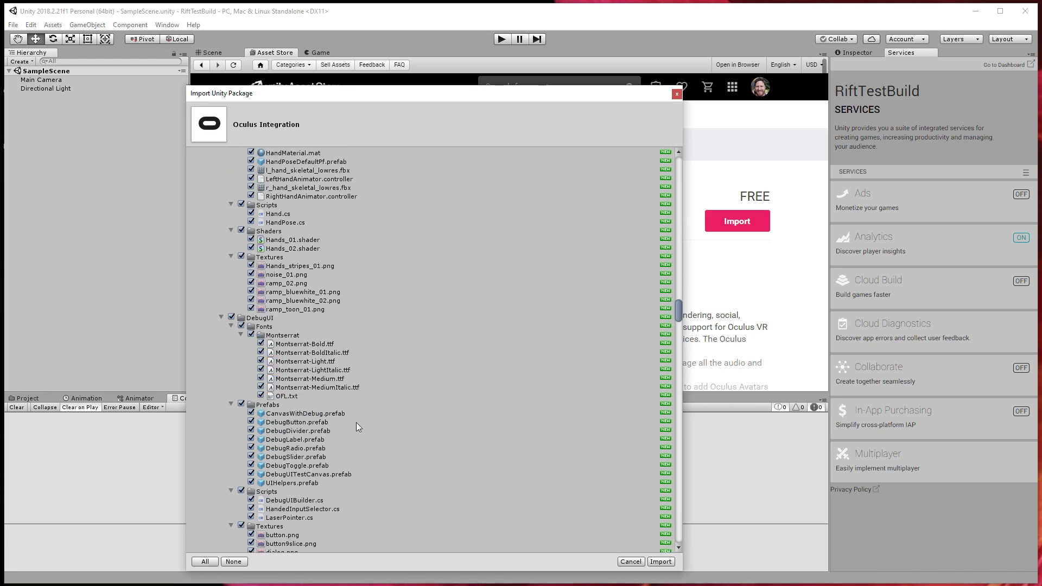
{"action": "scroll", "coordinate": [356, 427], "scroll_direction": "down", "scroll_amount": 20}
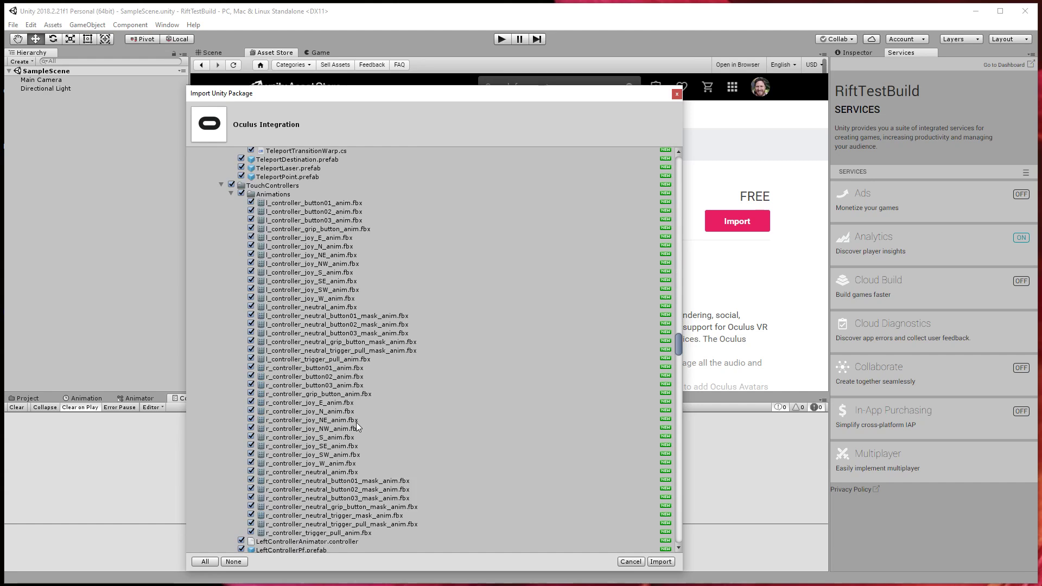
{"action": "scroll", "coordinate": [356, 422], "scroll_direction": "down", "scroll_amount": 20}
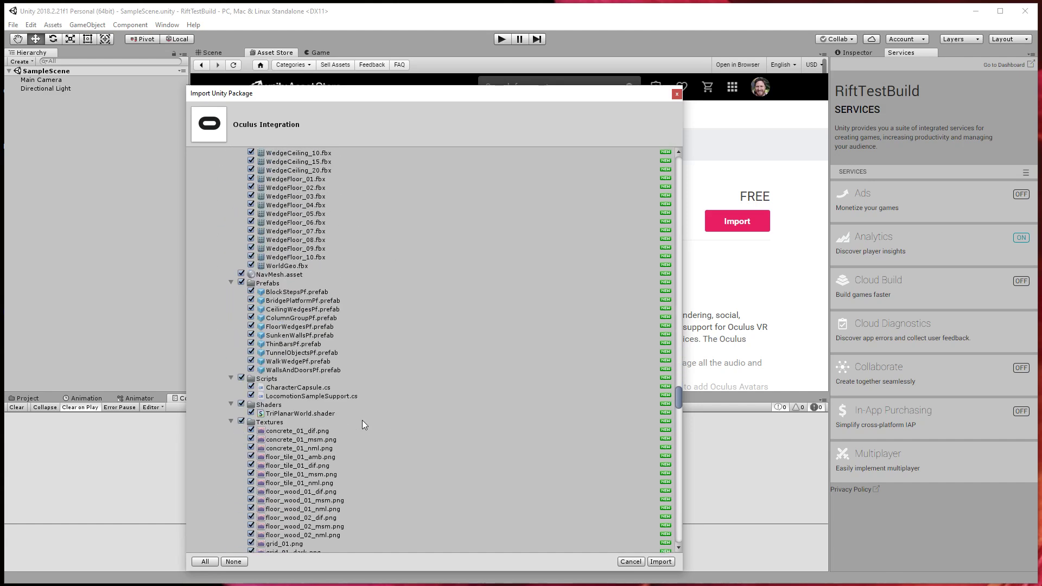
{"action": "scroll", "coordinate": [363, 420], "scroll_direction": "down", "scroll_amount": 12}
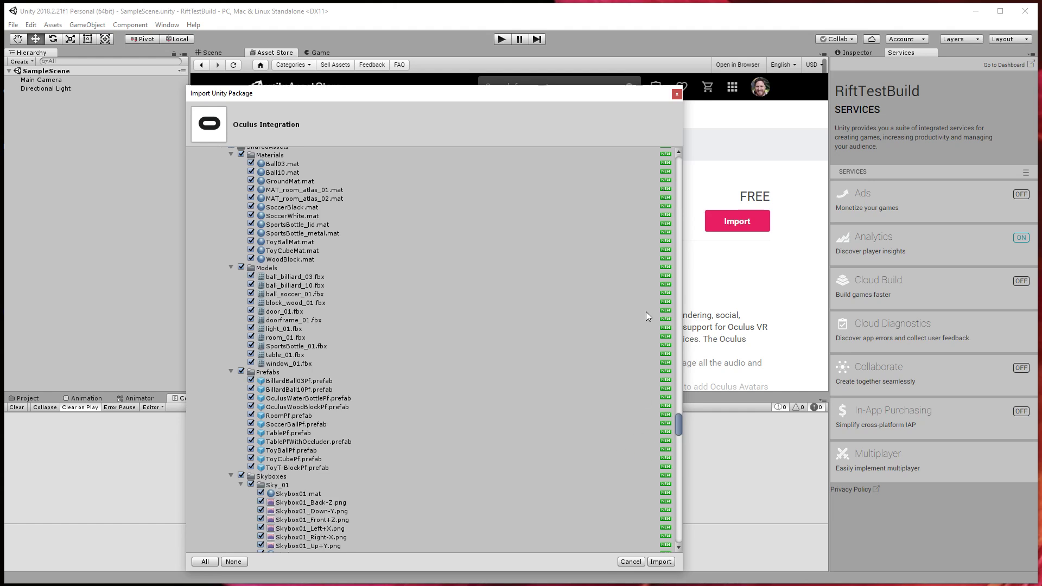
{"action": "left_click_drag", "start_coordinate": [679, 426], "coordinate": [678, 170]}
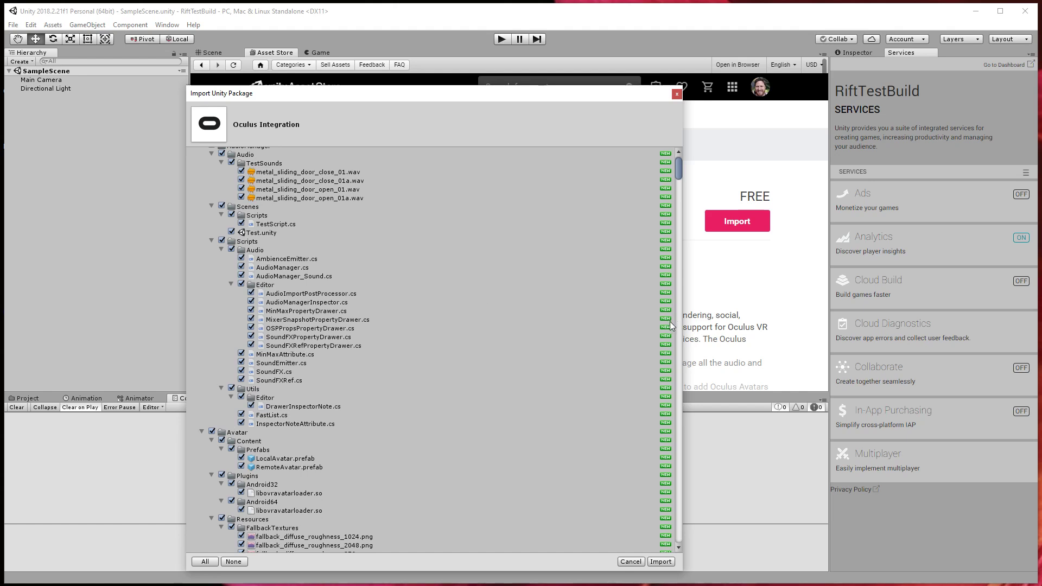
- Import all Oculus Integration files into the project and upgrade the spatializer plugin
{"action": "left_click", "coordinate": [661, 562]}
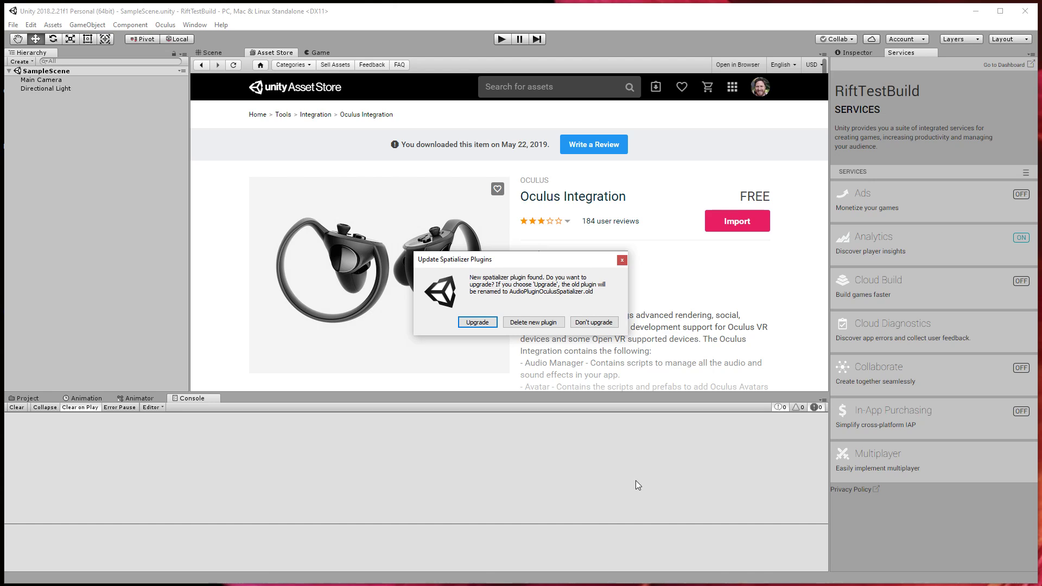
{"action": "left_click", "coordinate": [478, 323]}
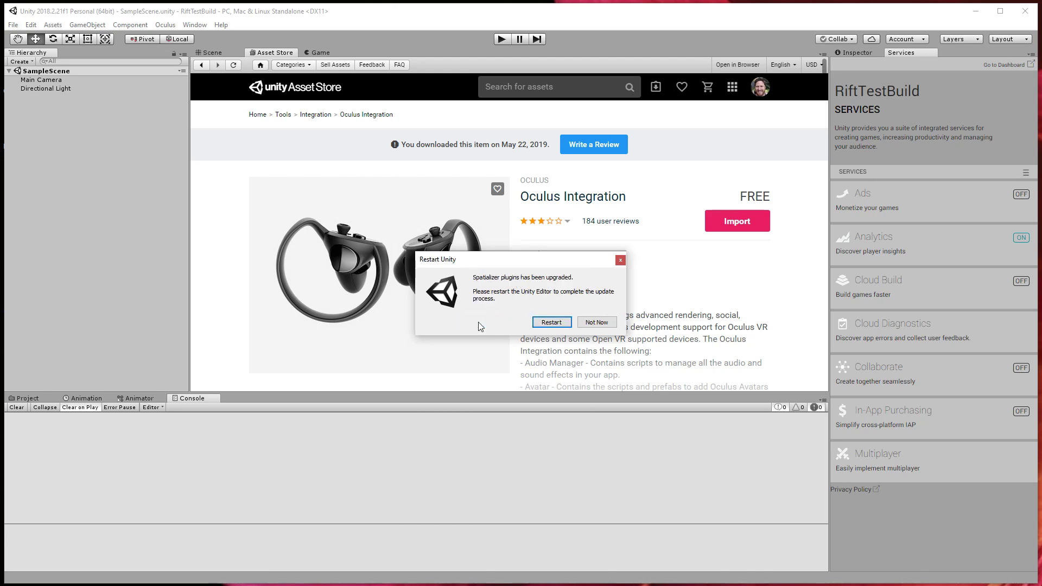
- Restart the editor to complete the spatializer plugin update, and look through the Oculus commands added by the package
{"action": "left_click", "coordinate": [556, 325]}
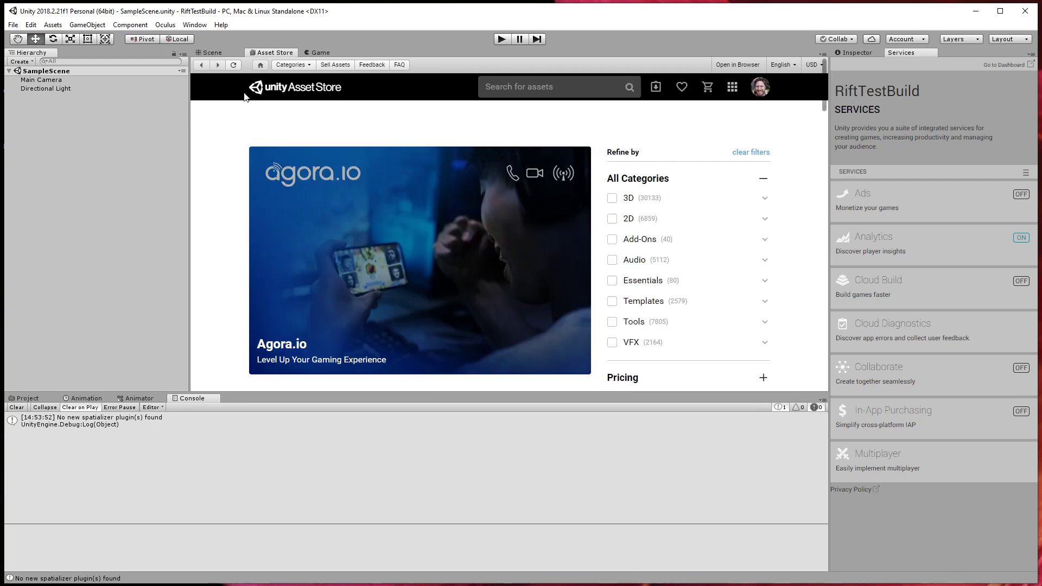
{"action": "left_click", "coordinate": [163, 25]}
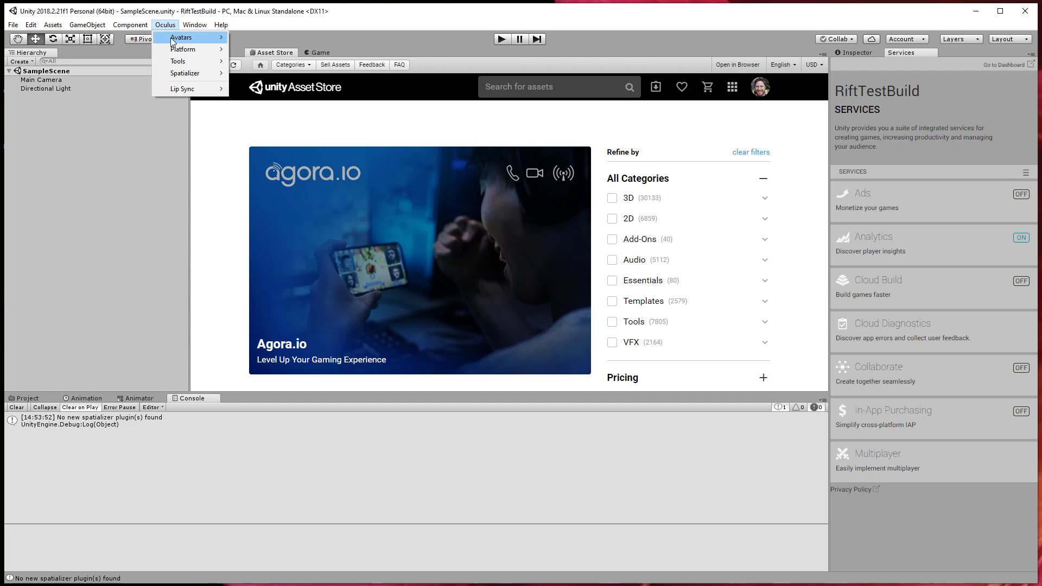
{"action": "left_click", "coordinate": [165, 25]}
{"action": "left_click", "coordinate": [53, 25]}
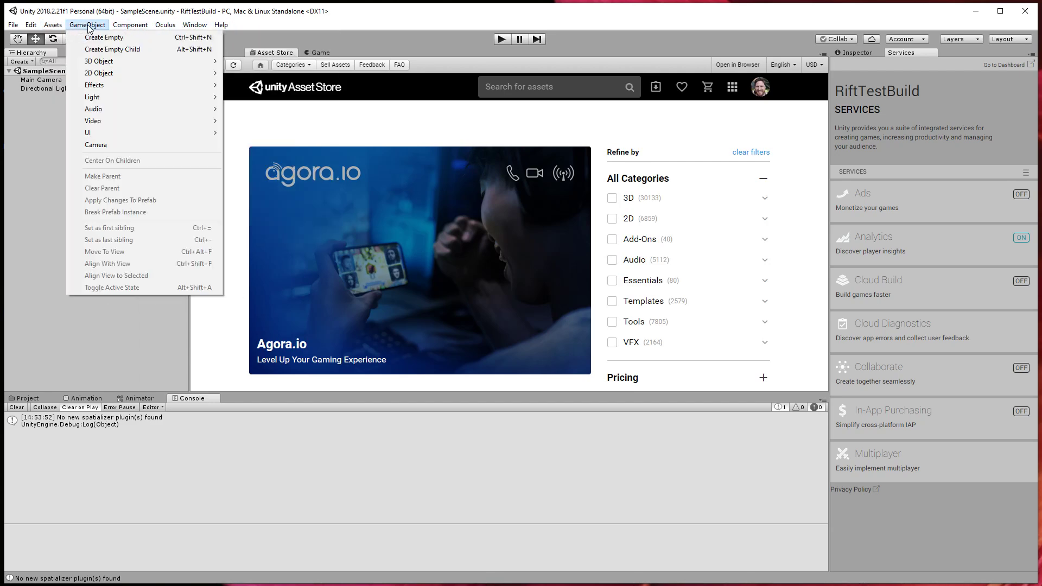
{"action": "mouse_move", "coordinate": [170, 27]}
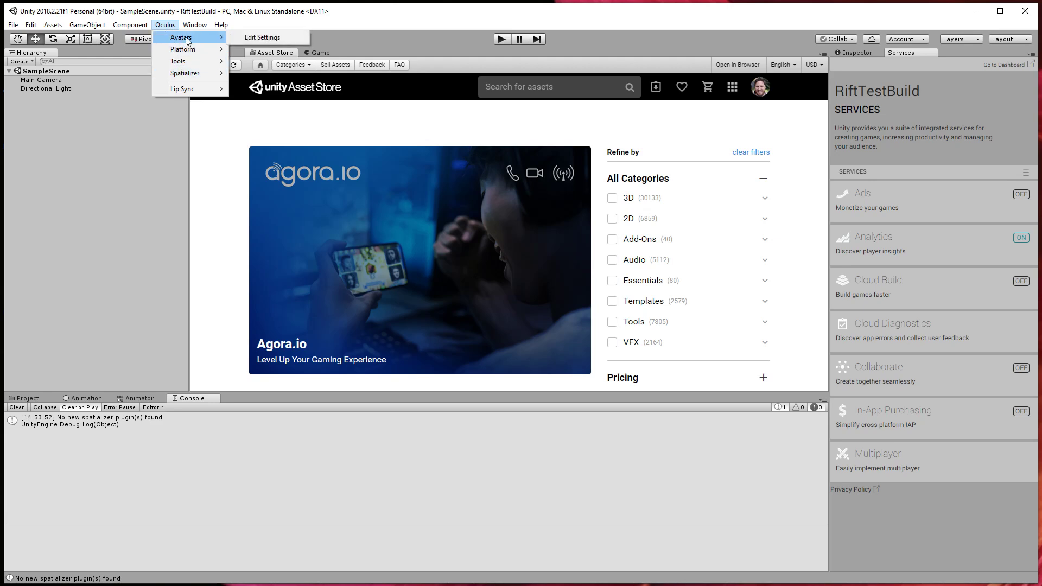
{"action": "mouse_move", "coordinate": [184, 64]}
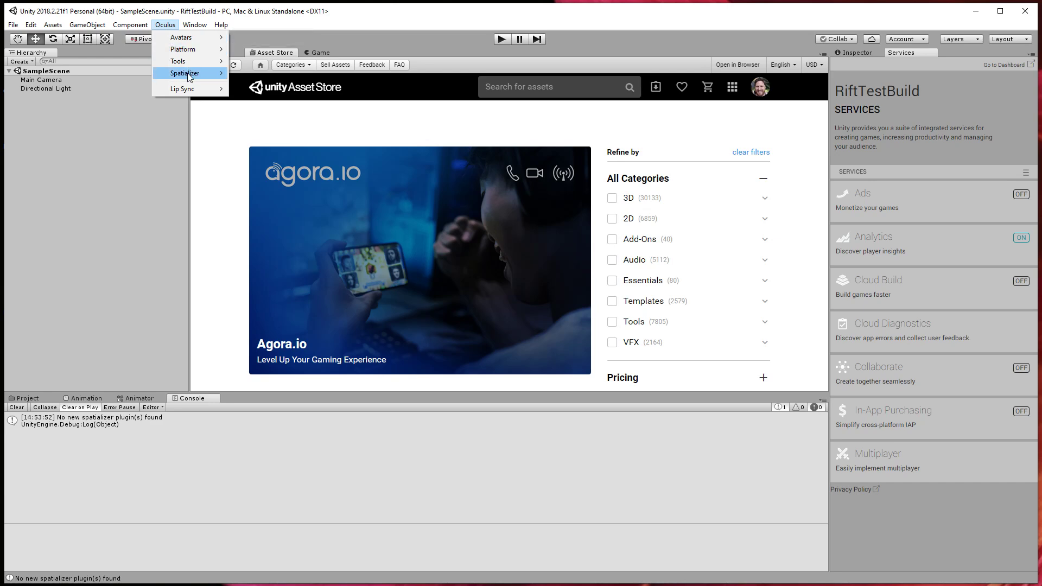
{"action": "mouse_move", "coordinate": [188, 90]}
- Expand the imported Oculus folder in the project assets, open the Scenes folder and show the Scene view
{"action": "left_click", "coordinate": [28, 399]}
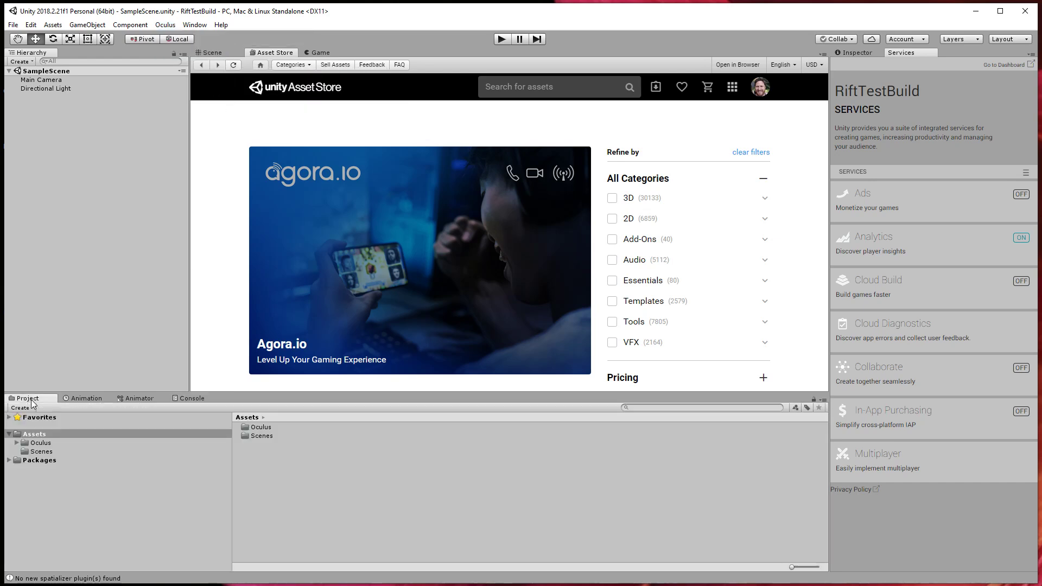
{"action": "left_click", "coordinate": [17, 443]}
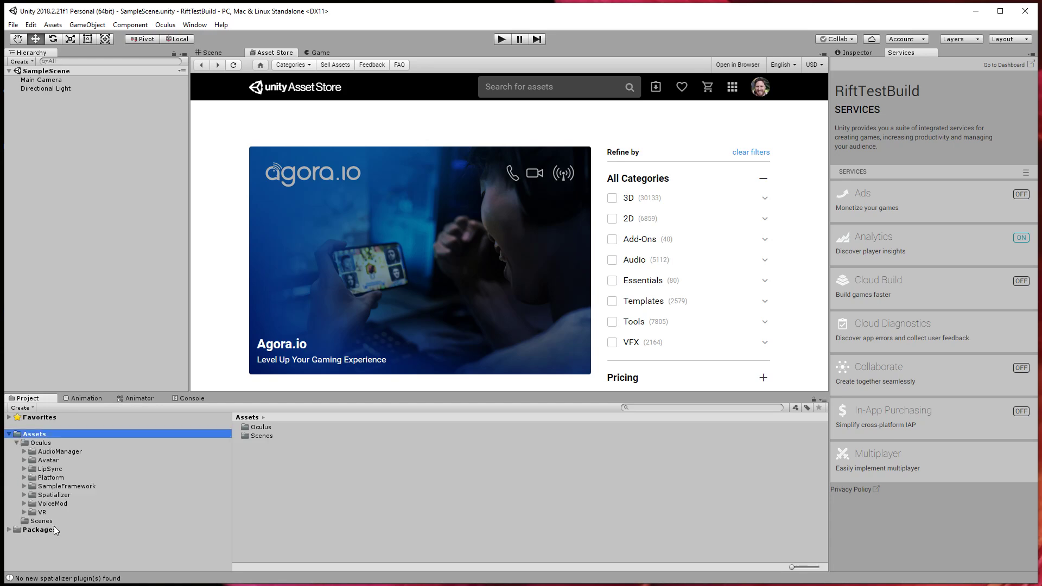
{"action": "left_click", "coordinate": [37, 522]}
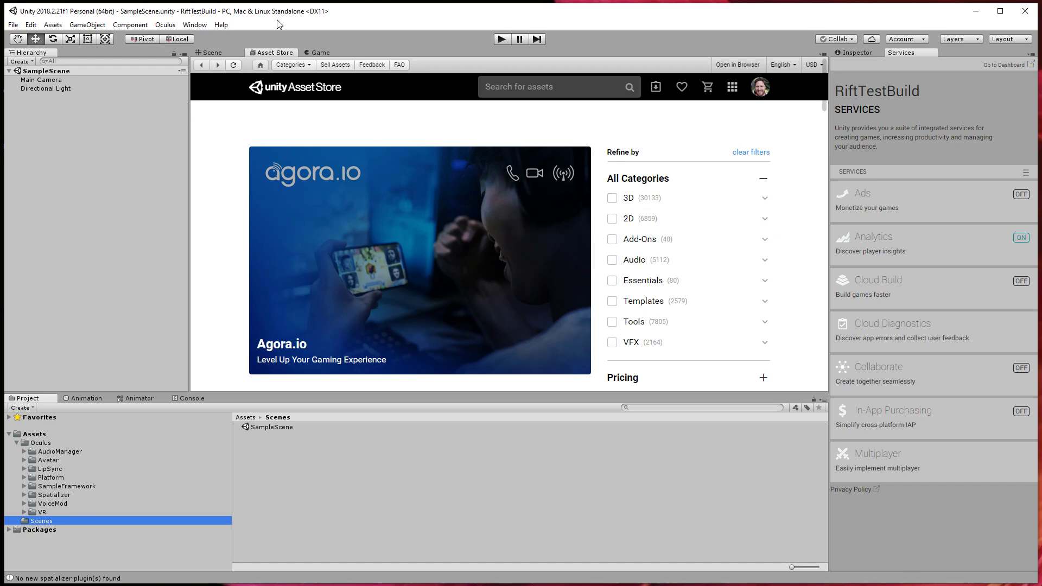
{"action": "left_click", "coordinate": [210, 52]}
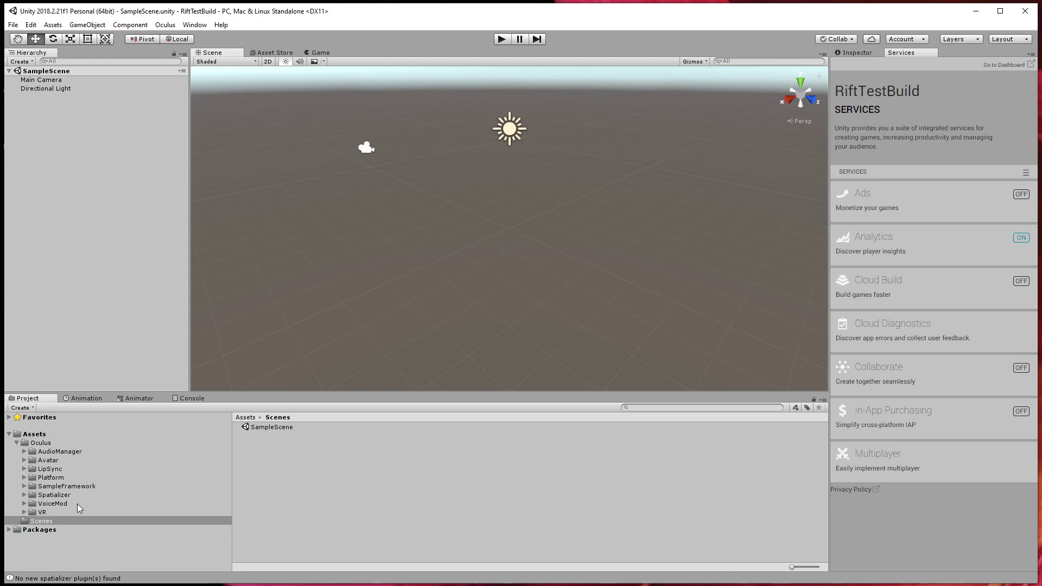
- Examine the SampleFramework folder and its Usage subfolders, including the DistanceGrab and Locomotion samples
{"action": "left_click", "coordinate": [25, 486]}
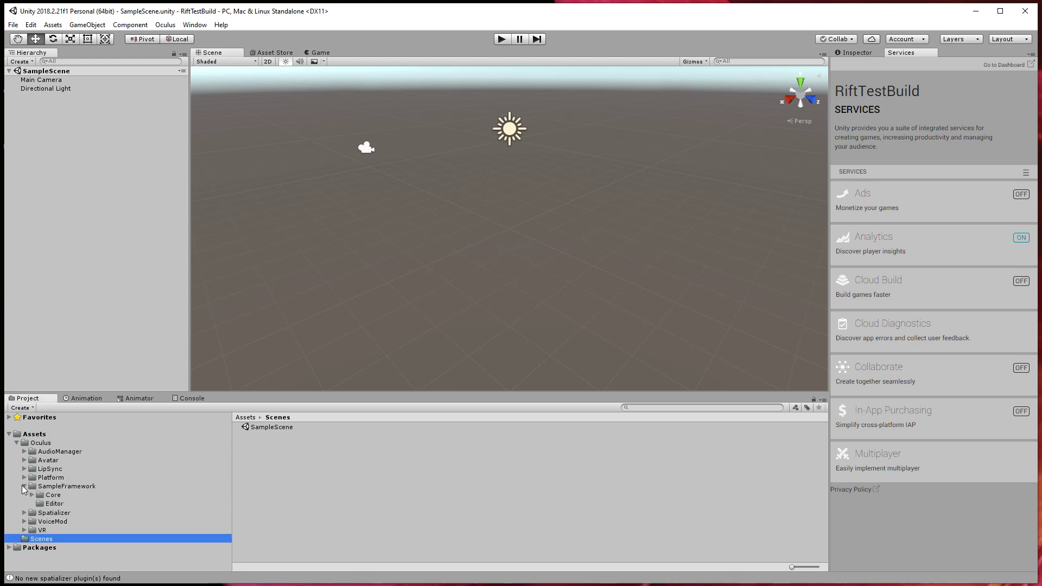
{"action": "left_click", "coordinate": [32, 512]}
{"action": "scroll", "coordinate": [69, 524], "scroll_direction": "down", "scroll_amount": 3}
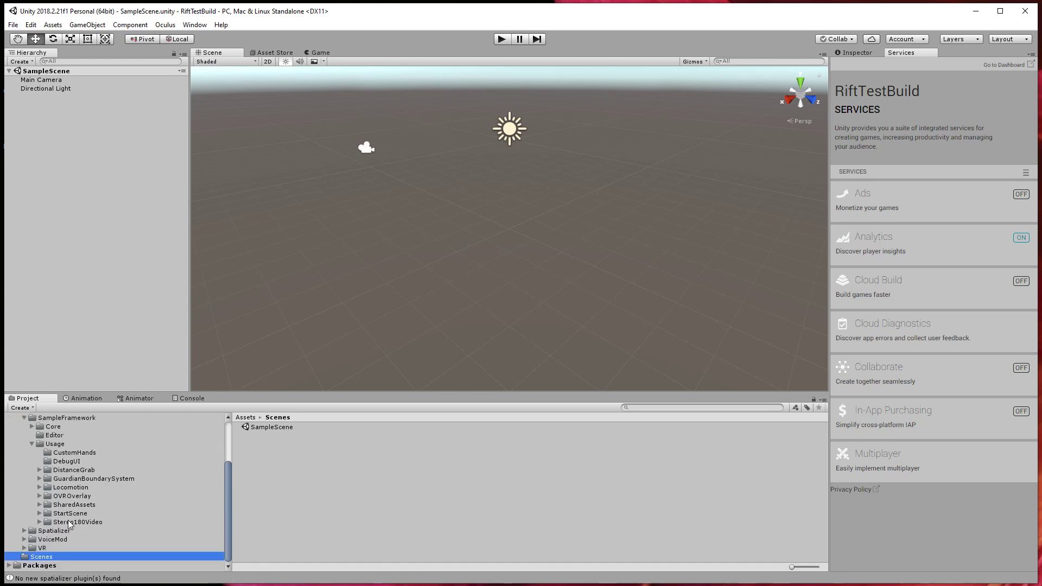
{"action": "scroll", "coordinate": [69, 524], "scroll_direction": "up", "scroll_amount": 3}
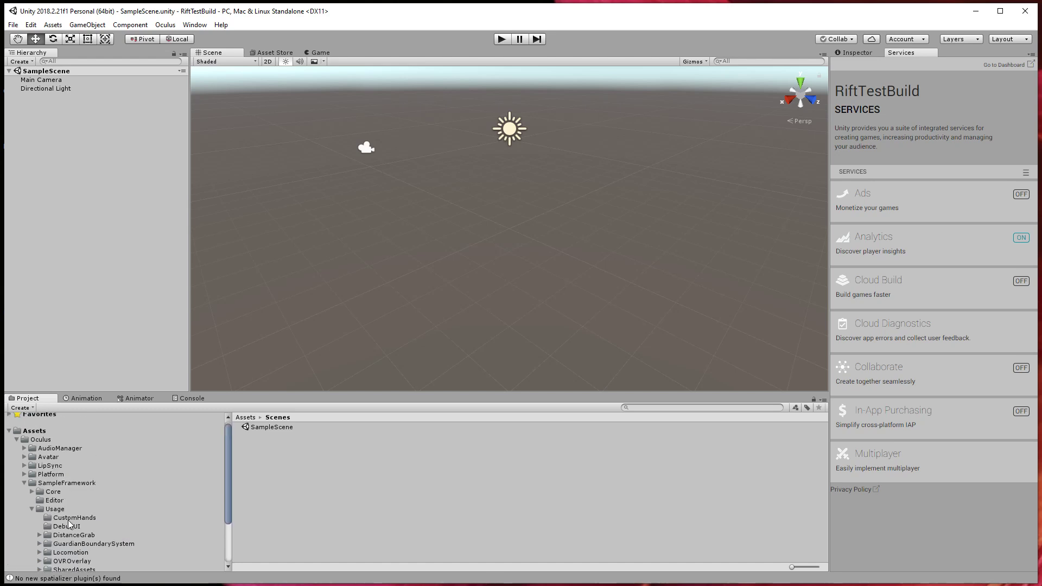
{"action": "left_click", "coordinate": [25, 486]}
- Filter the project assets by the Scene type and browse the listed scenes
{"action": "left_click", "coordinate": [41, 443]}
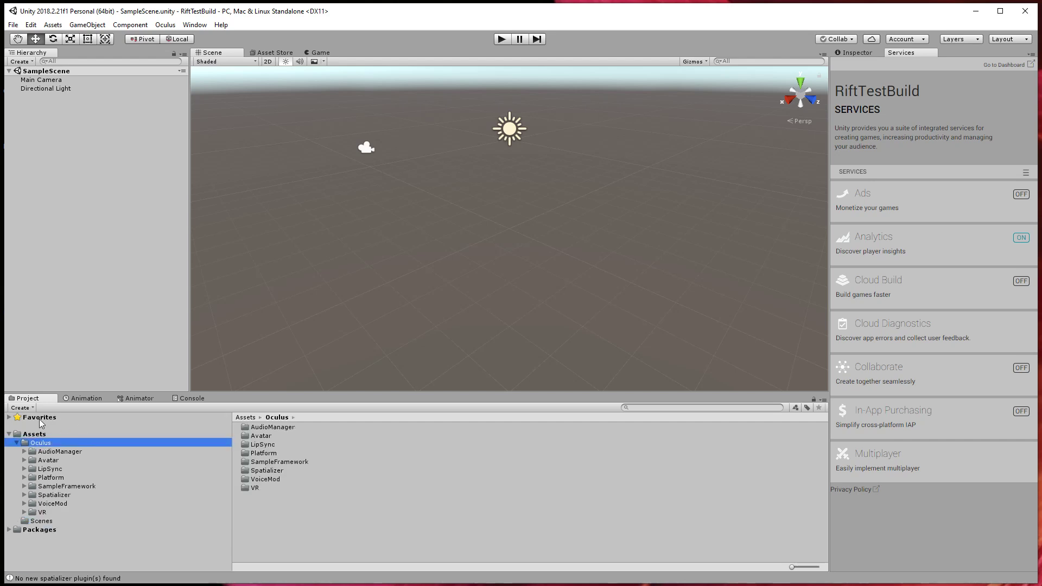
{"action": "left_click", "coordinate": [796, 407]}
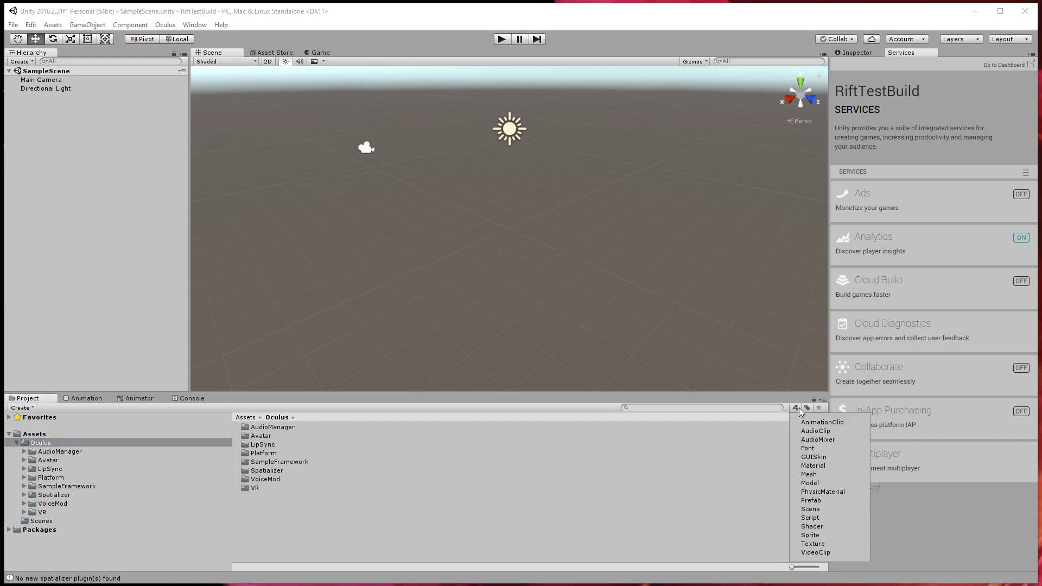
{"action": "left_click", "coordinate": [811, 509]}
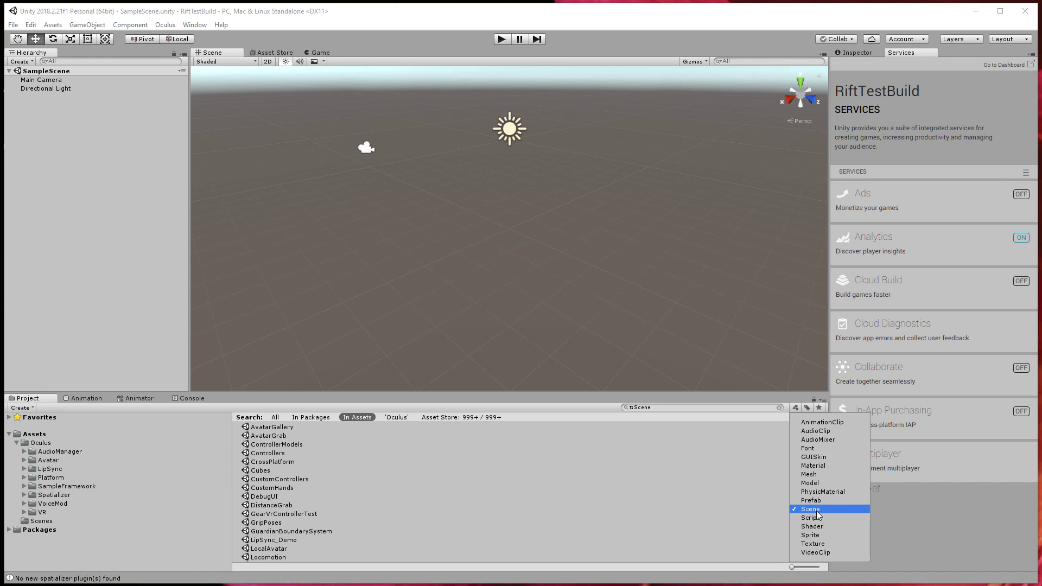
{"action": "scroll", "coordinate": [321, 510], "scroll_direction": "down", "scroll_amount": 5}
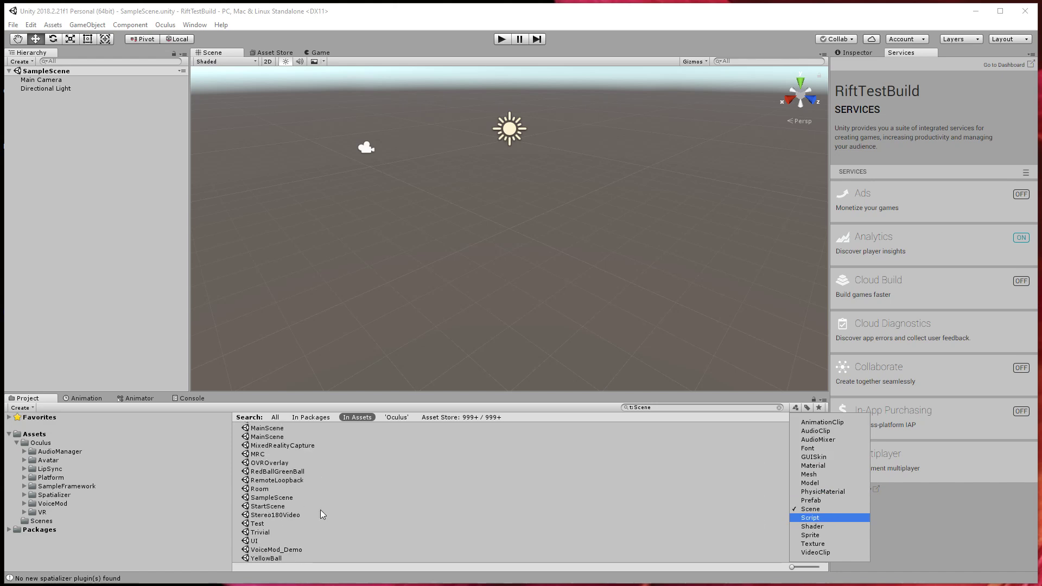
- Check the file locations of sample scenes such as Room, CrossPlatform, CustomHands and Controllers
{"action": "left_click", "coordinate": [263, 489]}
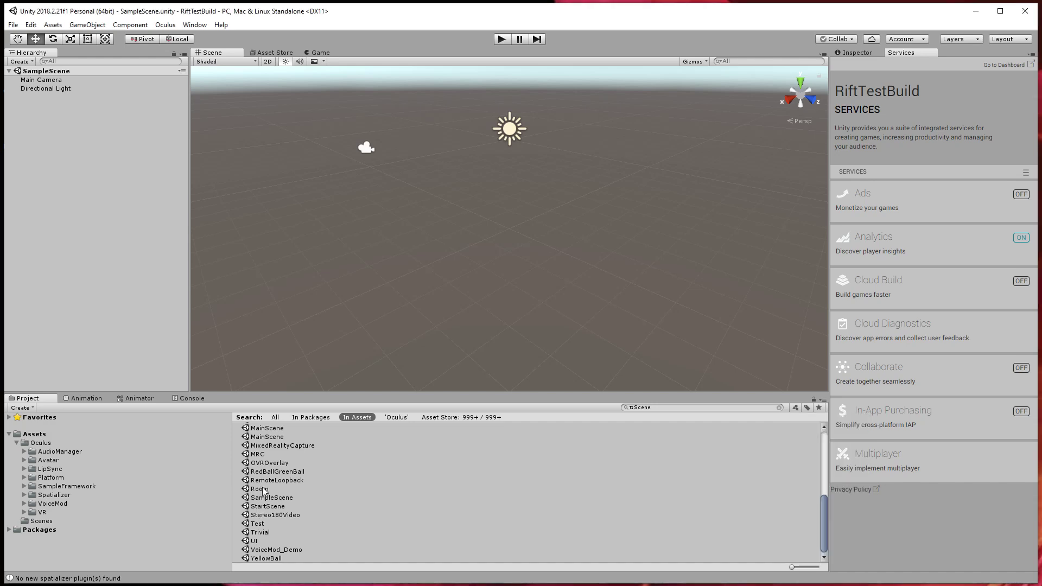
{"action": "left_click", "coordinate": [263, 489]}
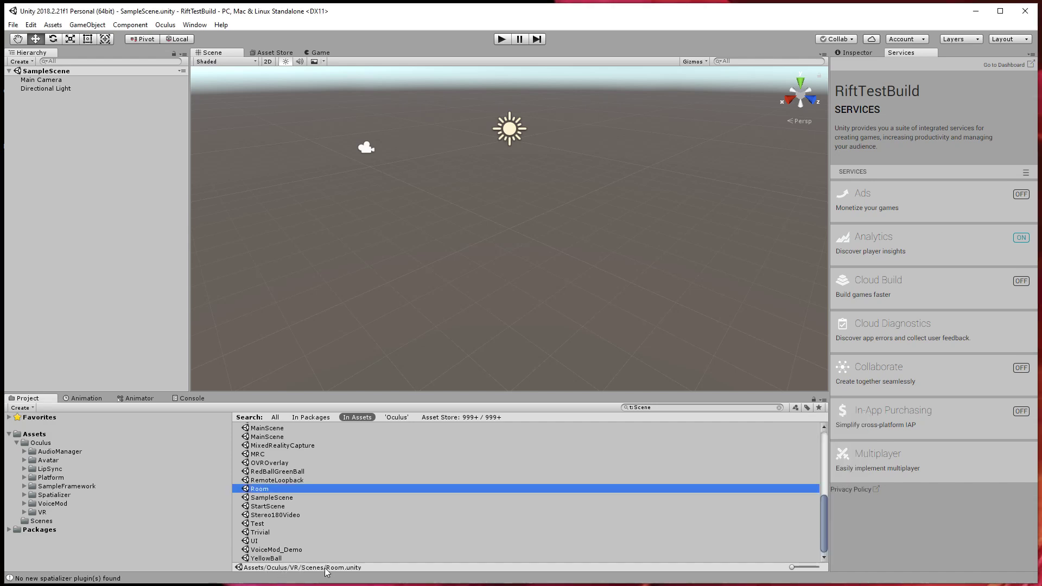
{"action": "scroll", "coordinate": [276, 498], "scroll_direction": "up", "scroll_amount": 5}
{"action": "left_click", "coordinate": [269, 488]}
{"action": "left_click", "coordinate": [266, 462]}
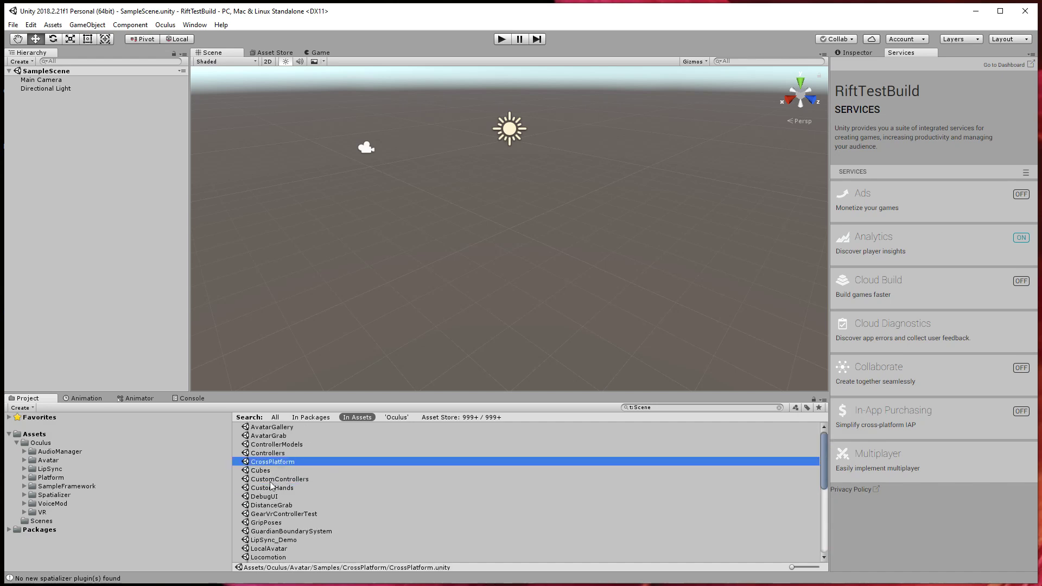
{"action": "left_click", "coordinate": [271, 487]}
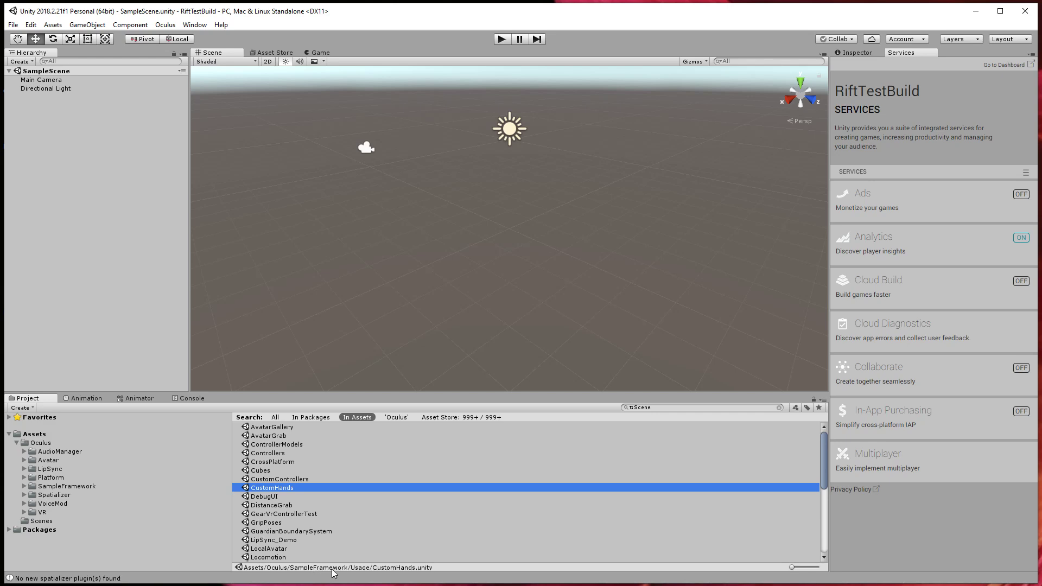
{"action": "left_click", "coordinate": [266, 470]}
{"action": "left_click", "coordinate": [265, 454]}
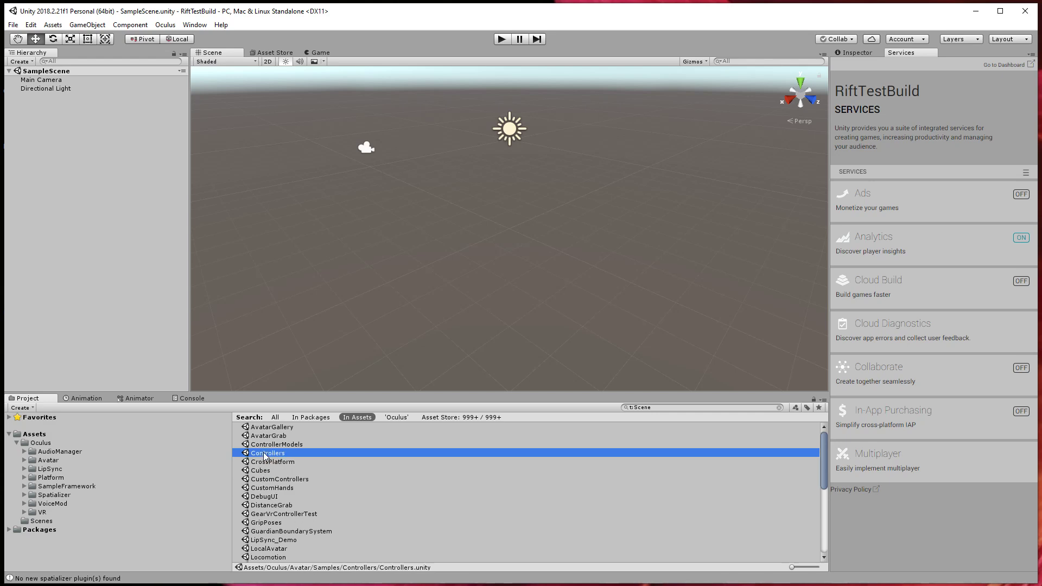
- Open the AvatarGrab sample scene from SampleFramework/Usage and run it in Play mode
{"action": "left_click", "coordinate": [275, 436]}
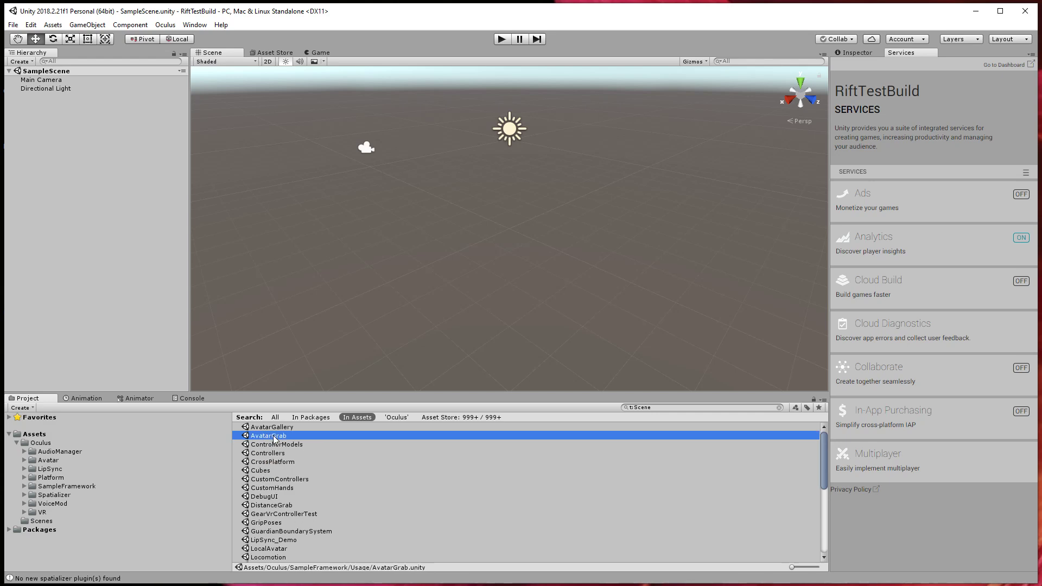
{"action": "double_click", "coordinate": [274, 436]}
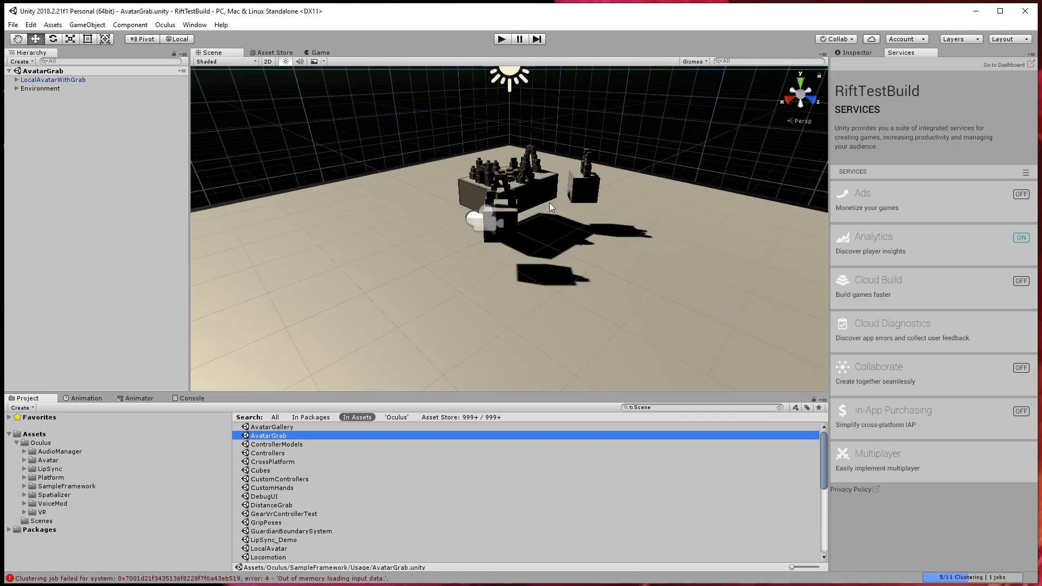
{"action": "scroll", "coordinate": [549, 203], "scroll_direction": "up", "scroll_amount": 3}
{"action": "middle_click_drag", "start_coordinate": [550, 203], "coordinate": [468, 237]}
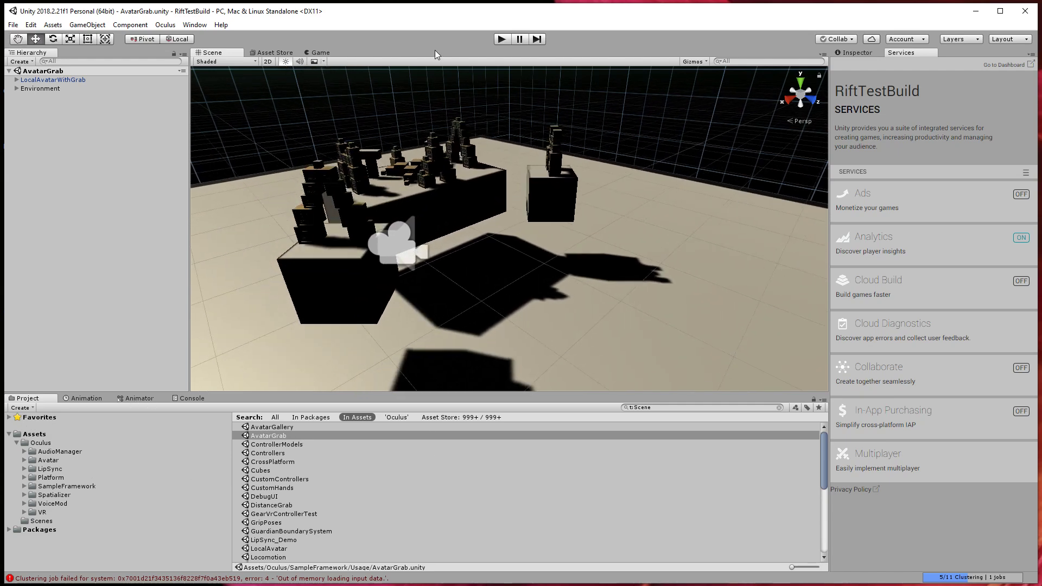
{"action": "left_click", "coordinate": [506, 40]}
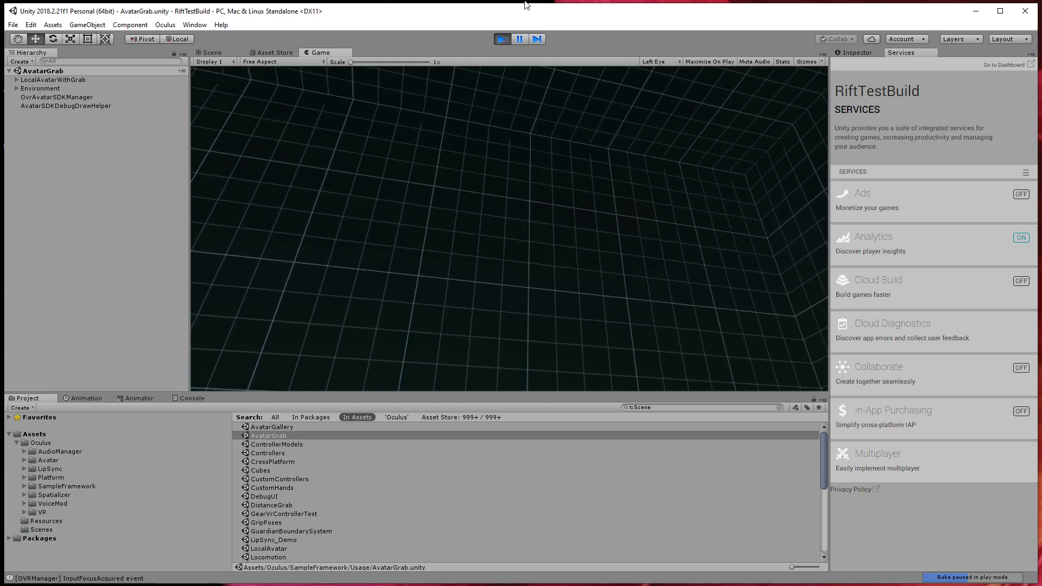
- Expand LocalAvatarWithGrab and inspect the Rigidbody and OVR Grabber components of AvatarGrabberLeft
{"action": "left_click", "coordinate": [52, 80]}
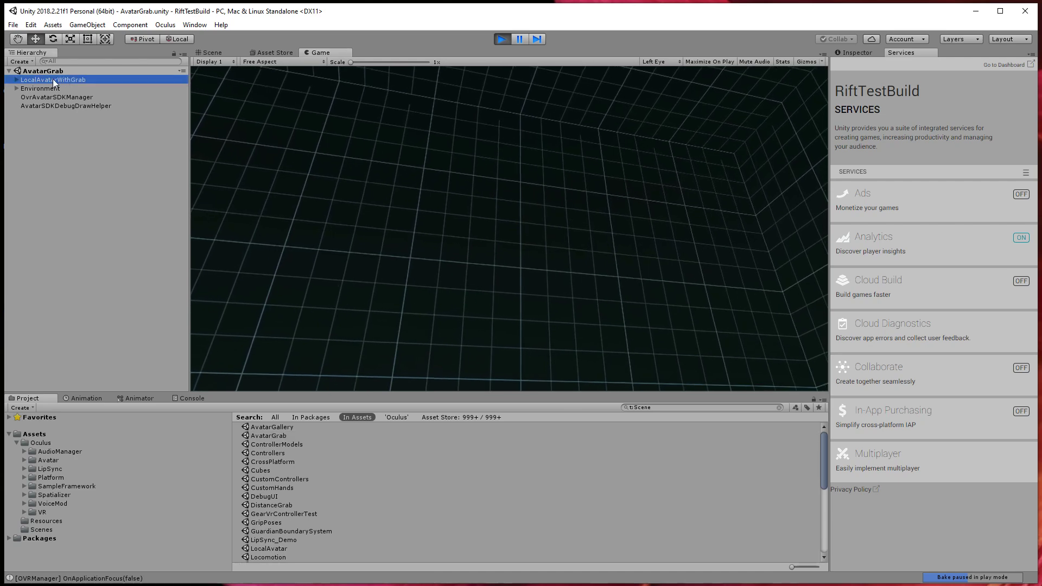
{"action": "left_click", "coordinate": [17, 80]}
{"action": "left_click", "coordinate": [57, 106]}
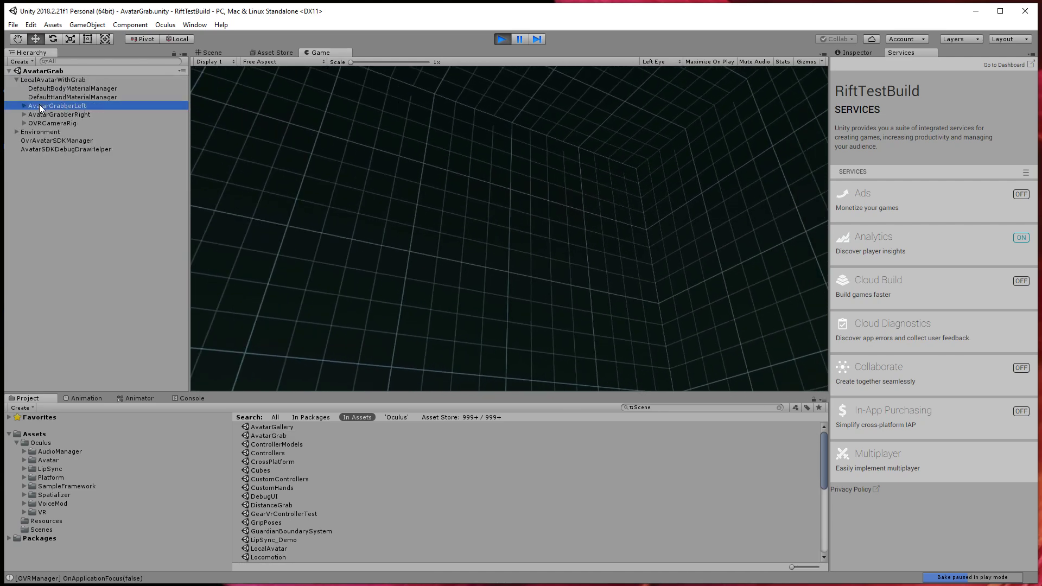
{"action": "left_click", "coordinate": [861, 52]}
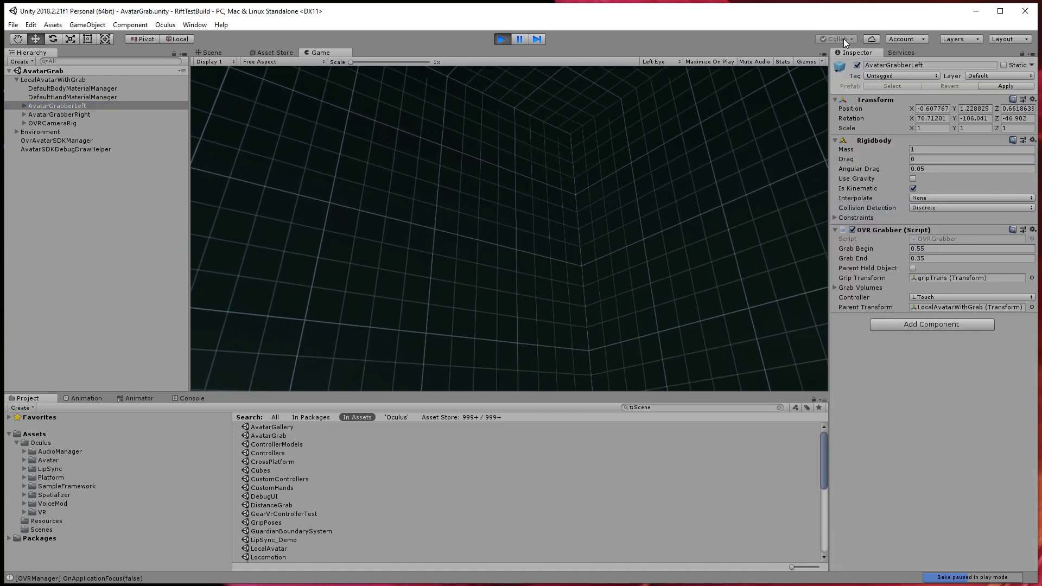
- Show the running scene in the Scene view and frame the tables covered with small boxes
{"action": "left_click", "coordinate": [216, 51]}
{"action": "scroll", "coordinate": [448, 239], "scroll_direction": "up", "scroll_amount": 10}
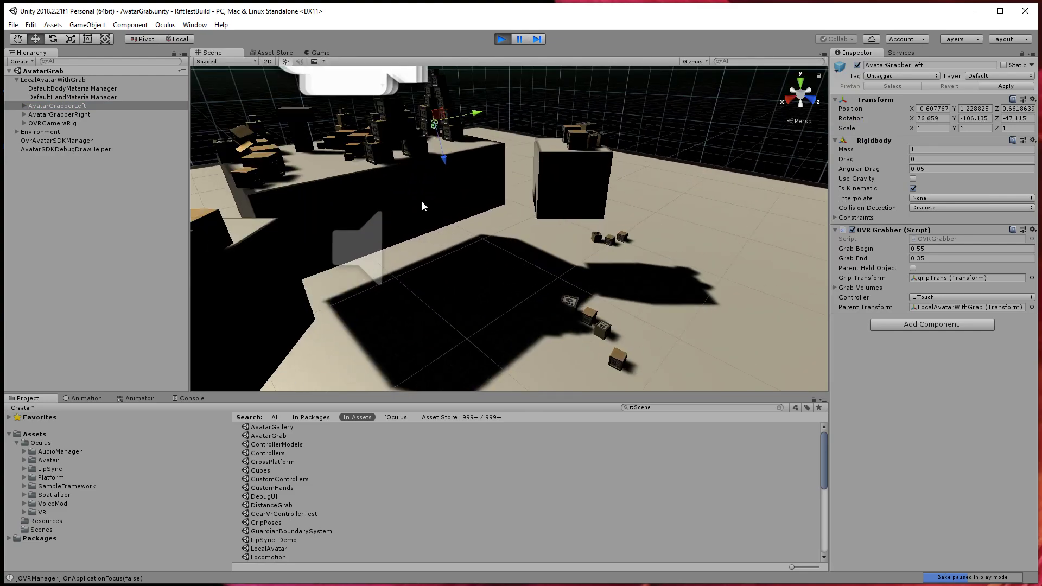
{"action": "middle_click_drag", "start_coordinate": [422, 201], "coordinate": [494, 301]}
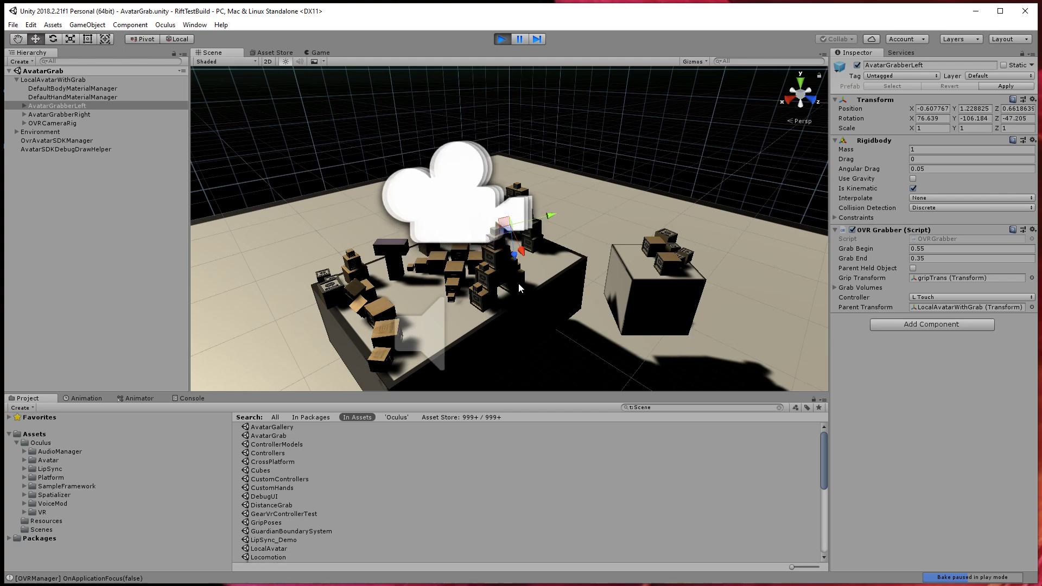
{"action": "left_click_drag", "start_coordinate": [494, 301], "coordinate": [133, 123], "text": "alt"}
- Inspect AvatarGrabberRight and its child objects, the DefaultHandMaterialManager and the Environment object in the running scene
{"action": "left_click", "coordinate": [76, 107]}
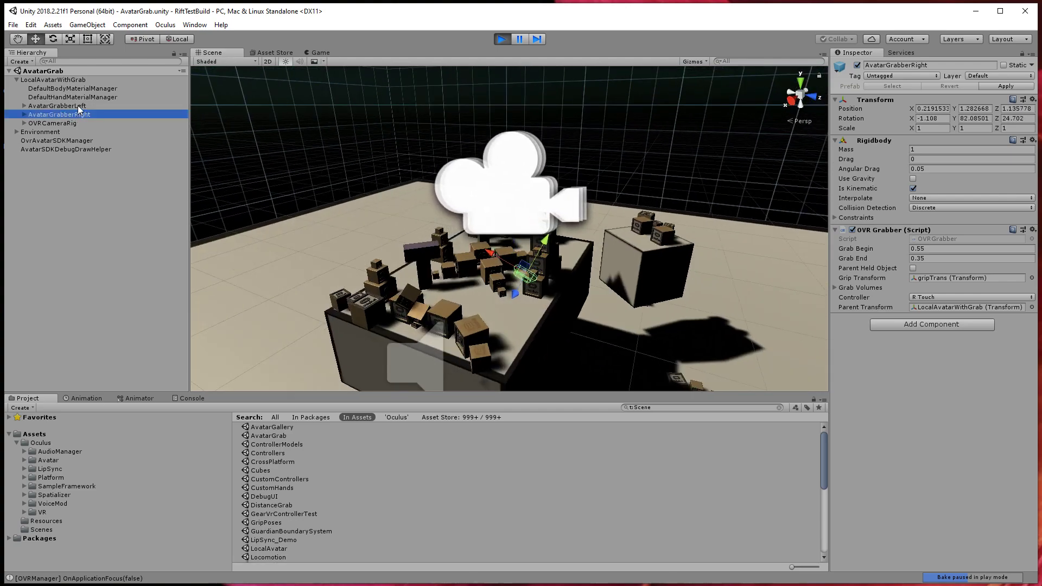
{"action": "left_click", "coordinate": [72, 115]}
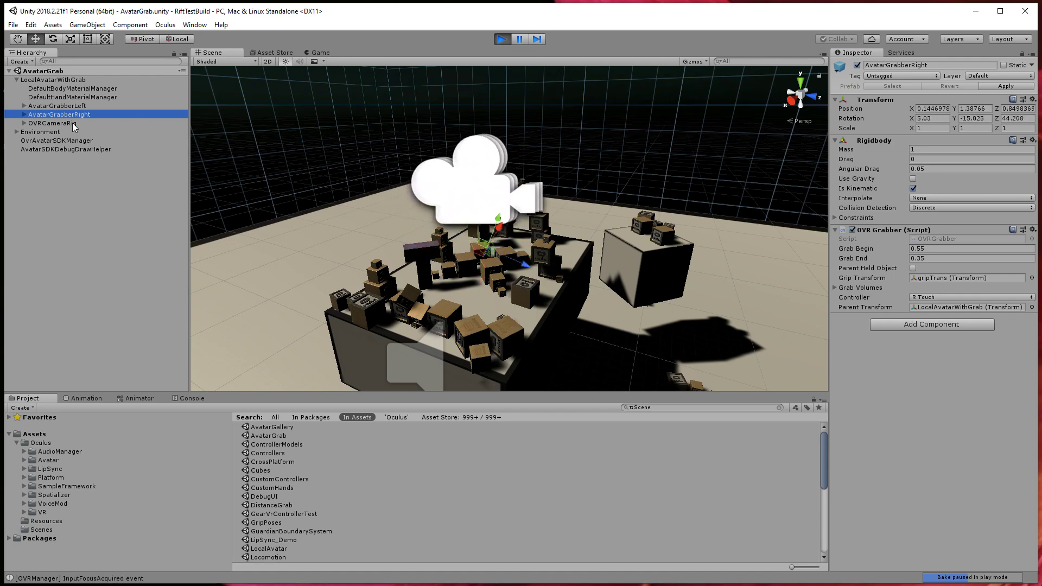
{"action": "left_click", "coordinate": [23, 115]}
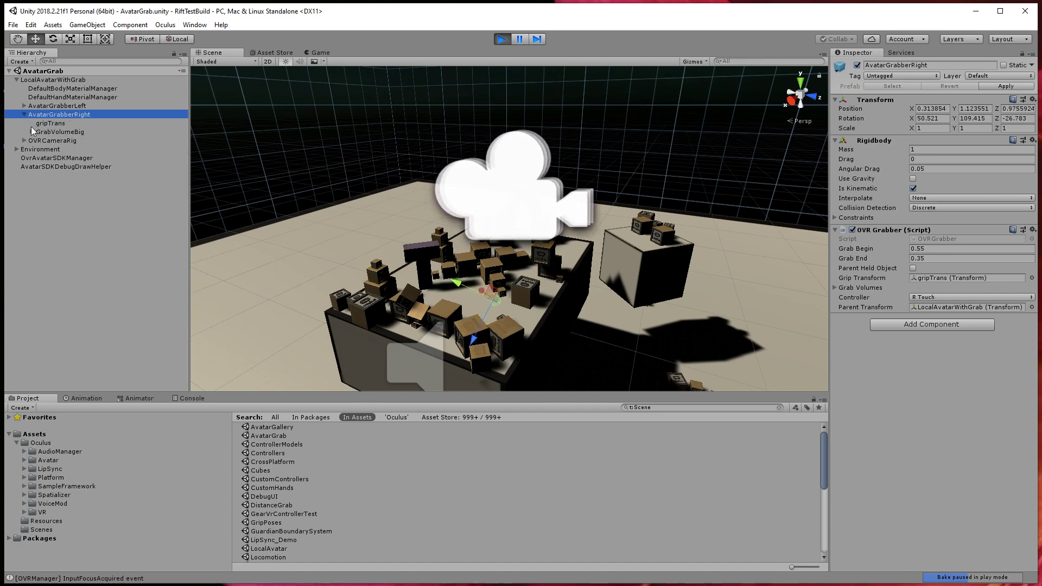
{"action": "left_click", "coordinate": [68, 98]}
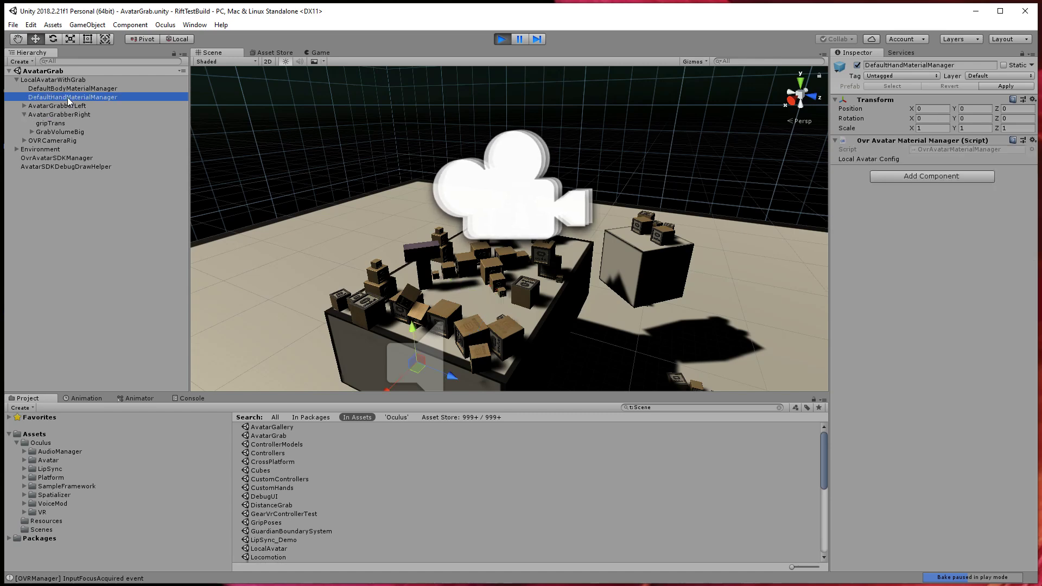
{"action": "left_click", "coordinate": [49, 151]}
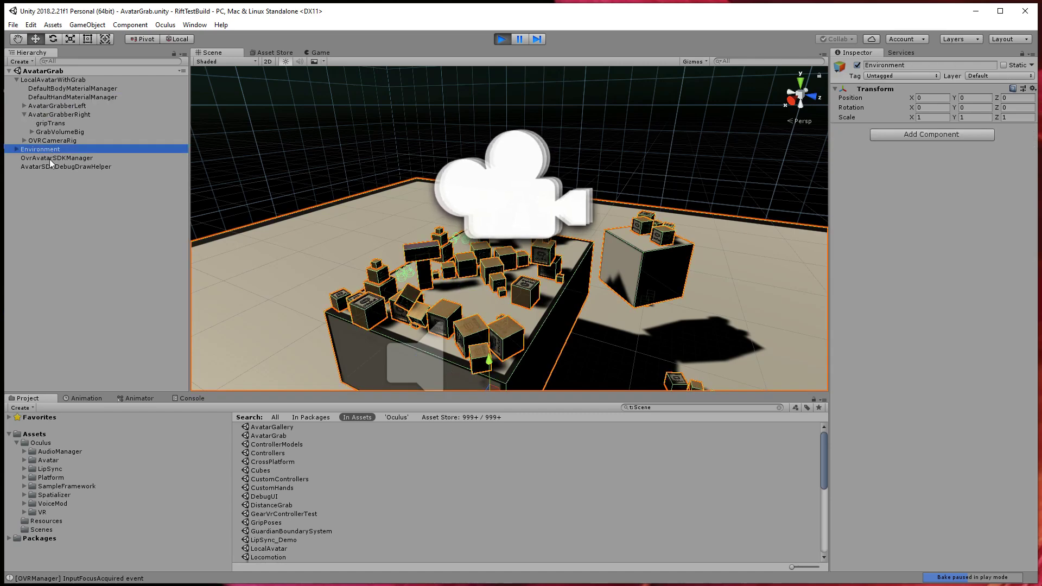
- Inspect OvrAvatarSDKManager, AvatarSDKDebugDrawHelper and all components of LocalAvatarWithGrab in the running scene
{"action": "left_click", "coordinate": [50, 159]}
{"action": "left_click", "coordinate": [50, 168]}
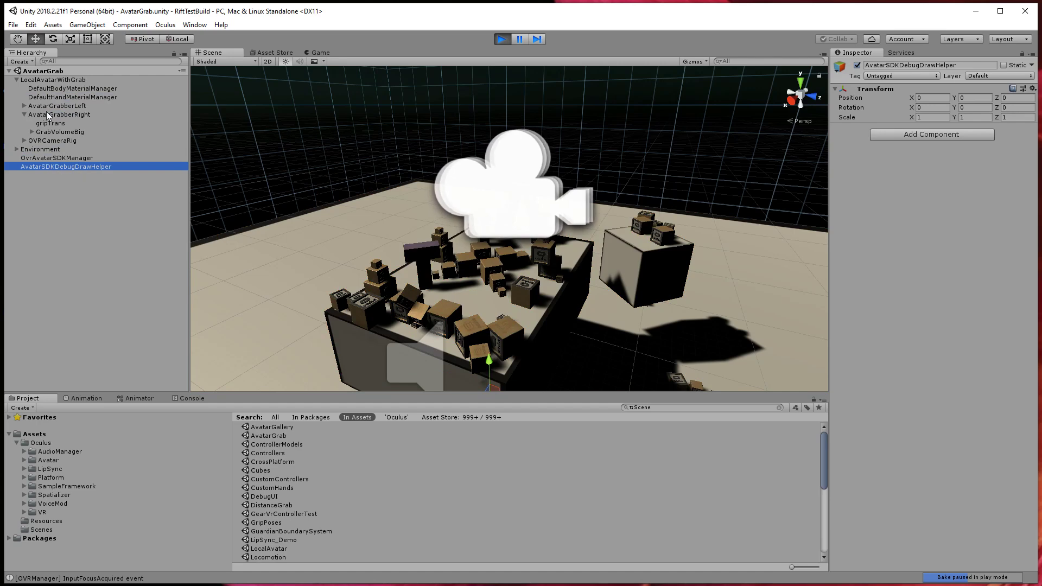
{"action": "left_click", "coordinate": [53, 80]}
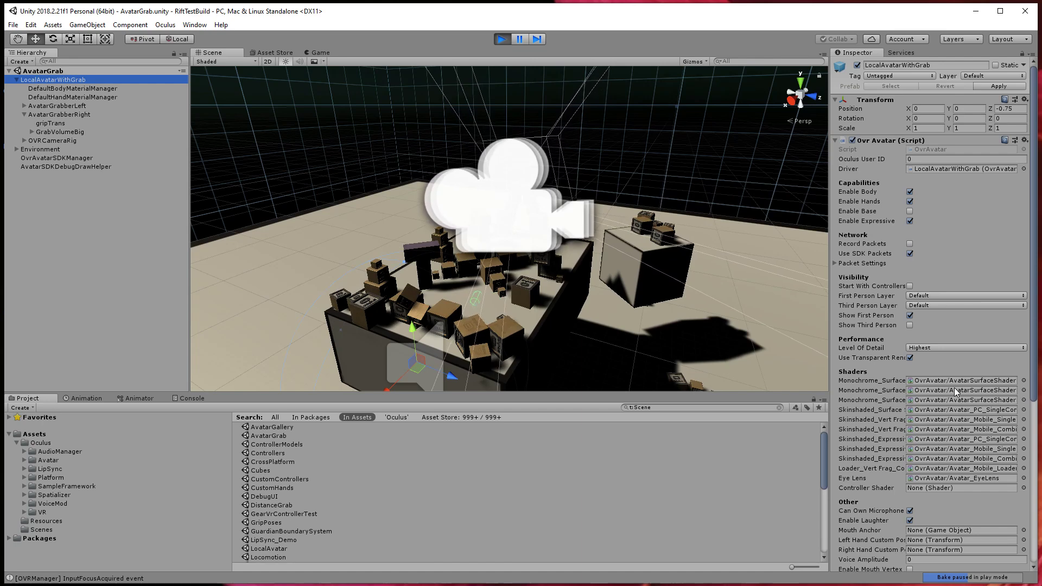
{"action": "scroll", "coordinate": [954, 388], "scroll_direction": "down", "scroll_amount": 5}
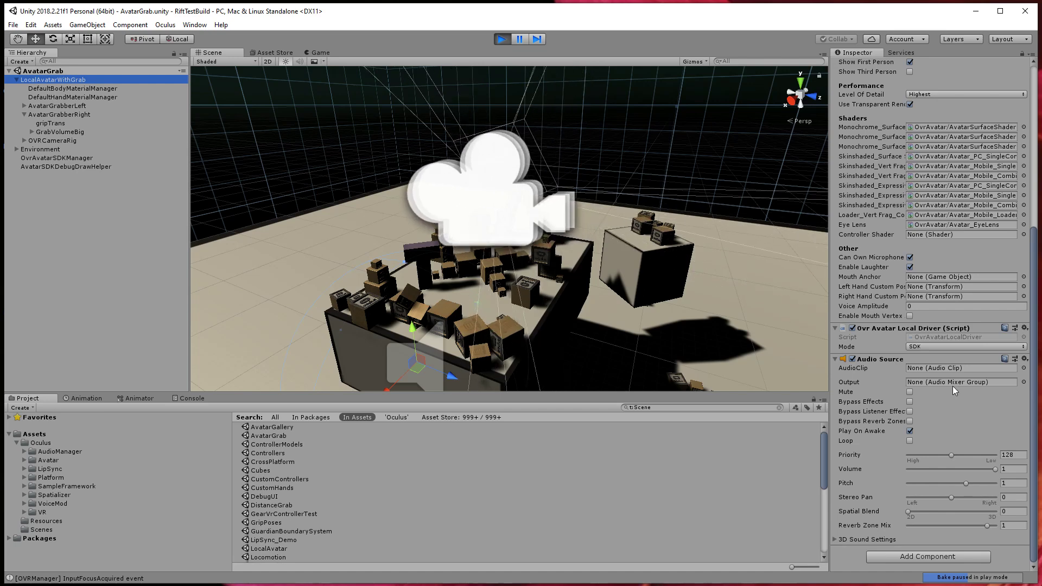
- Select AvatarGrabberRight and frame it in the running scene to follow its movement among the boxes
{"action": "left_click", "coordinate": [73, 115]}
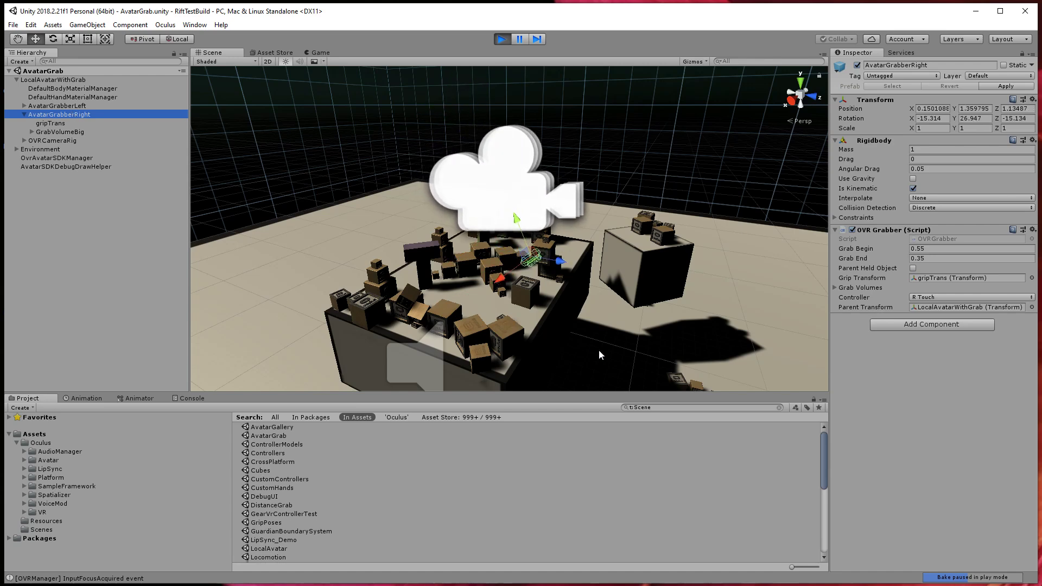
{"action": "key", "text": "f"}
{"action": "scroll", "coordinate": [561, 274], "scroll_direction": "down", "scroll_amount": 10}
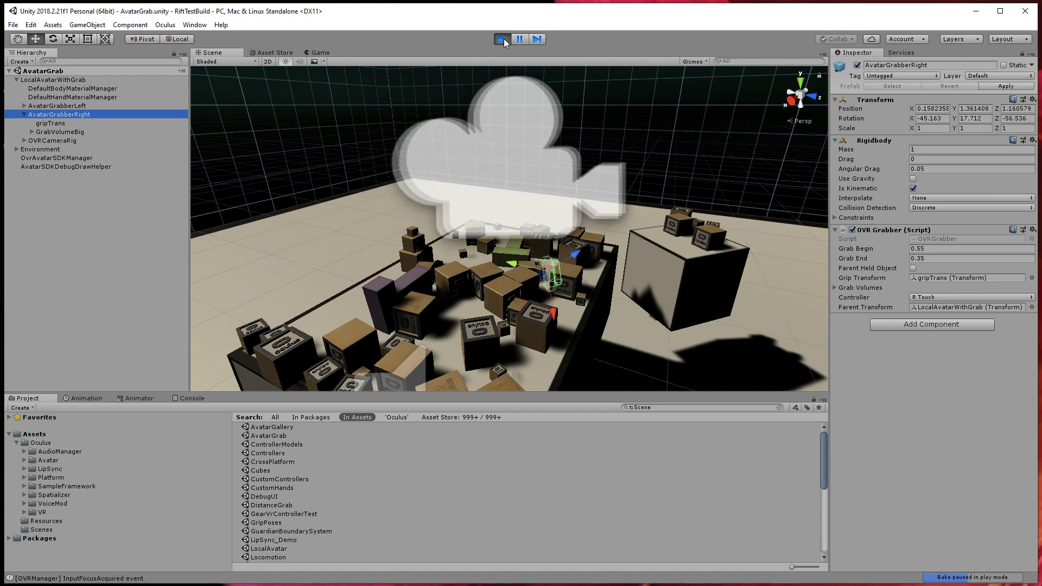
- Exit Play mode and frame the tables with the stacked boxes in the Scene view
{"action": "left_click", "coordinate": [73, 166]}
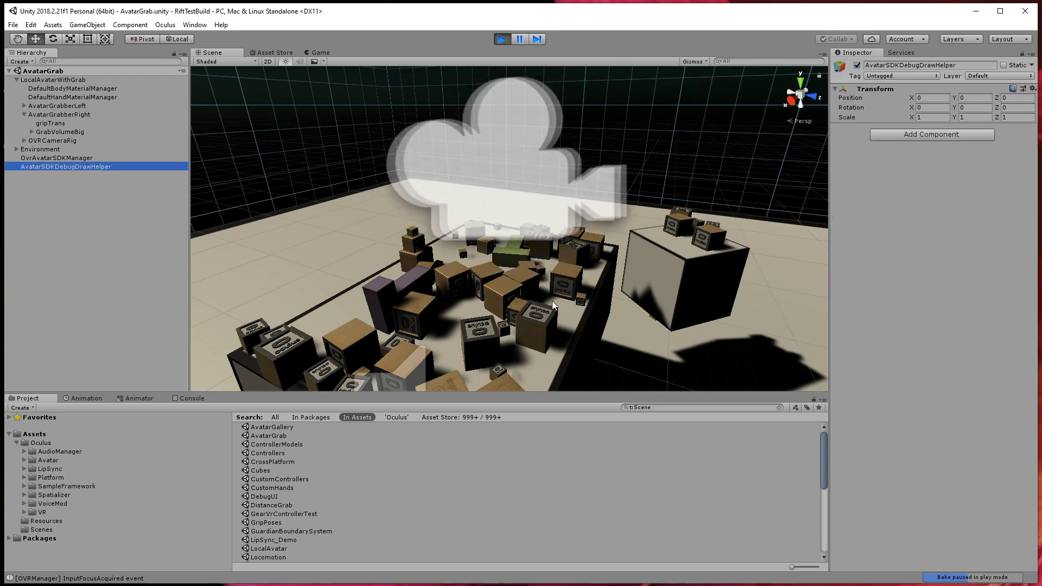
{"action": "key", "text": "ctrl+p"}
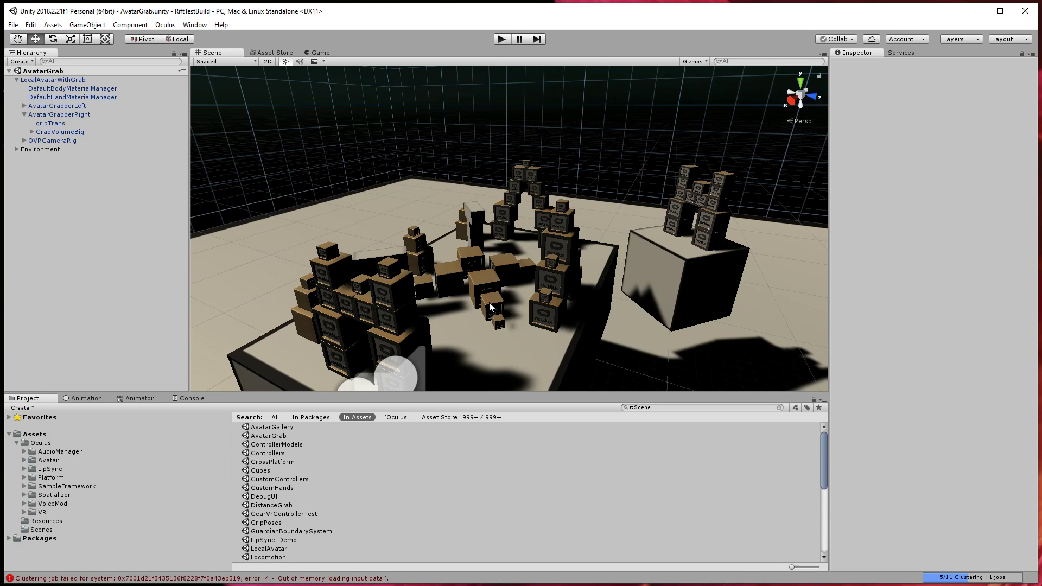
{"action": "scroll", "coordinate": [446, 297], "scroll_direction": "down", "scroll_amount": 5}
{"action": "scroll", "coordinate": [447, 297], "scroll_direction": "up", "scroll_amount": 10}
{"action": "scroll", "coordinate": [451, 298], "scroll_direction": "down", "scroll_amount": 8}
{"action": "left_click_drag", "start_coordinate": [451, 298], "coordinate": [341, 199], "text": "alt"}
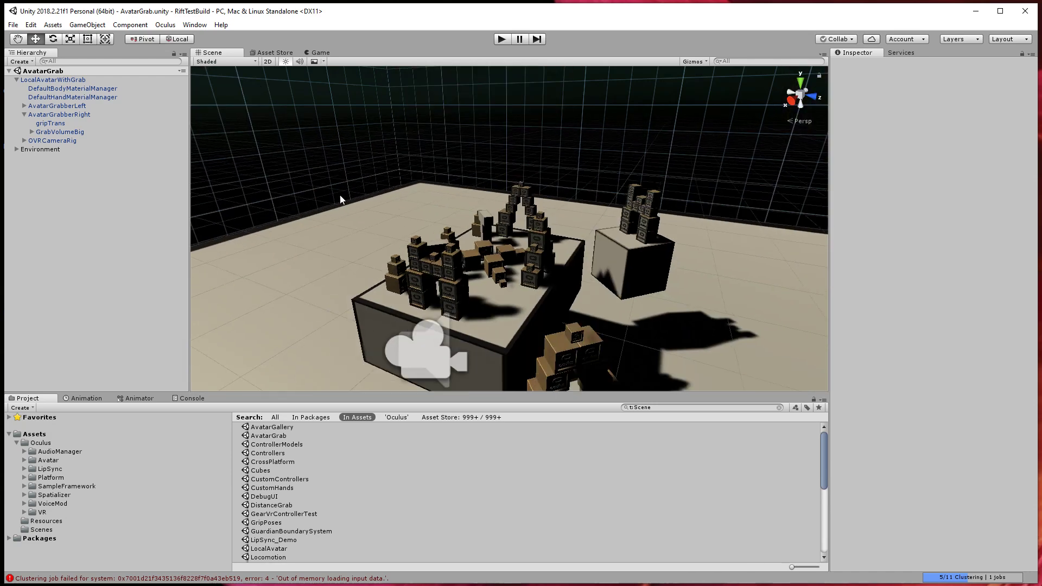
- Inspect the OVR Grabber component of AvatarGrabberRight and its children gripTrans and GrabVolumeBig in edit mode
{"action": "left_click", "coordinate": [64, 114]}
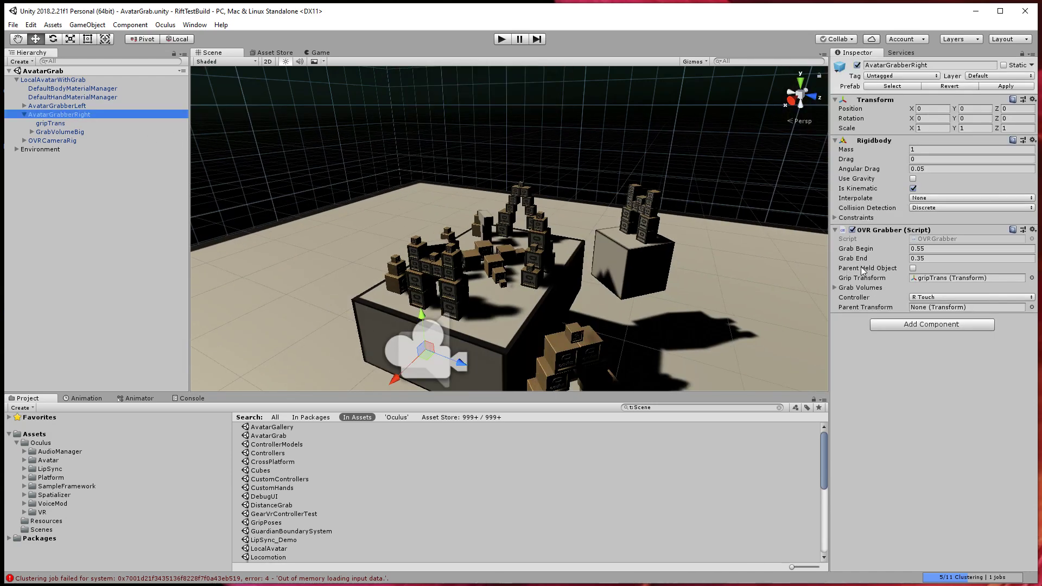
{"action": "left_click", "coordinate": [54, 124]}
{"action": "left_click", "coordinate": [54, 133]}
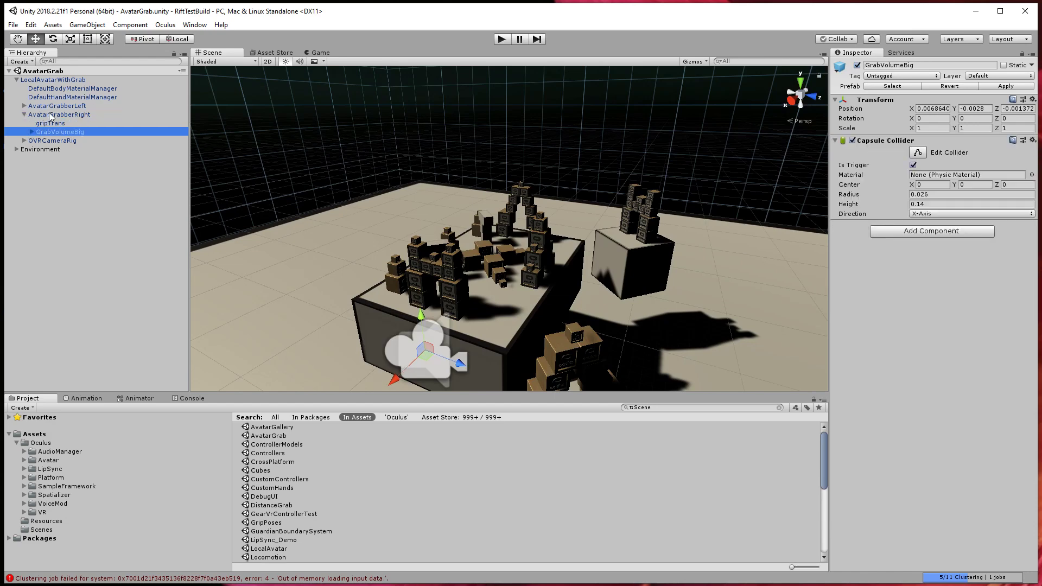
- Review the Ovr Avatar settings of LocalAvatarWithGrab and its DefaultBodyMaterialManager and DefaultHandMaterialManager children
{"action": "left_click", "coordinate": [33, 80]}
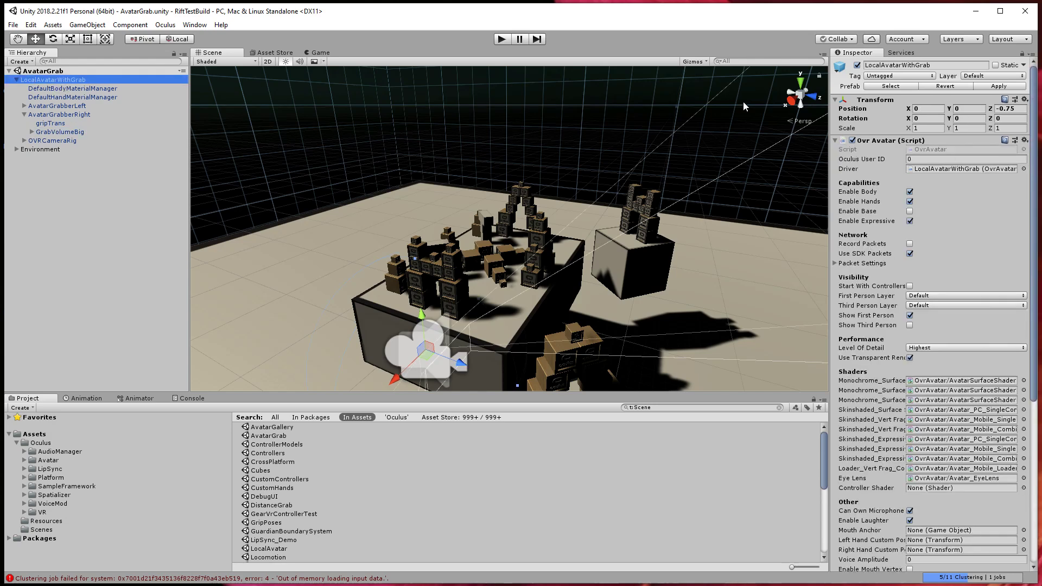
{"action": "scroll", "coordinate": [952, 317], "scroll_direction": "down", "scroll_amount": 10}
{"action": "scroll", "coordinate": [952, 317], "scroll_direction": "up", "scroll_amount": 10}
{"action": "left_click", "coordinate": [95, 88]}
{"action": "left_click", "coordinate": [70, 98]}
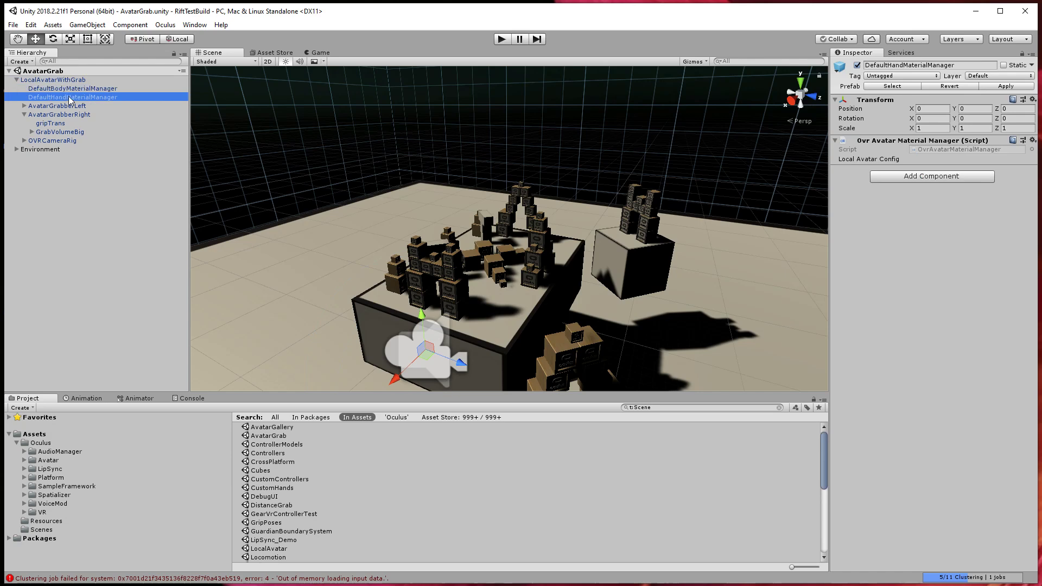
- Compare AvatarGrabberLeft with AvatarGrabberRight, and expand GrabVolumeBig to inspect the GrabVolumeSmall capsule collider
{"action": "left_click", "coordinate": [71, 105]}
{"action": "left_click", "coordinate": [64, 116]}
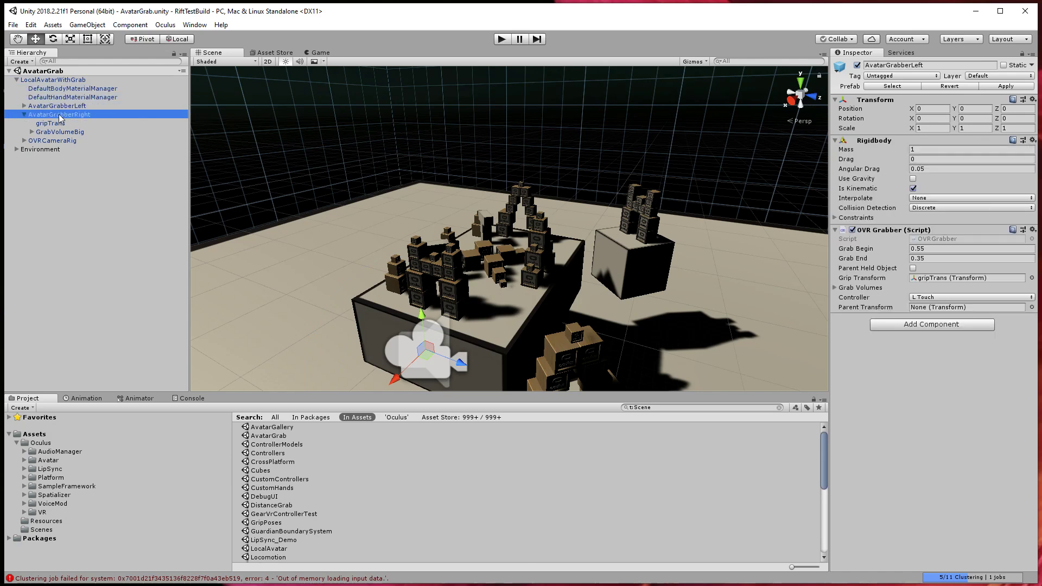
{"action": "left_click", "coordinate": [62, 124]}
{"action": "left_click", "coordinate": [60, 132]}
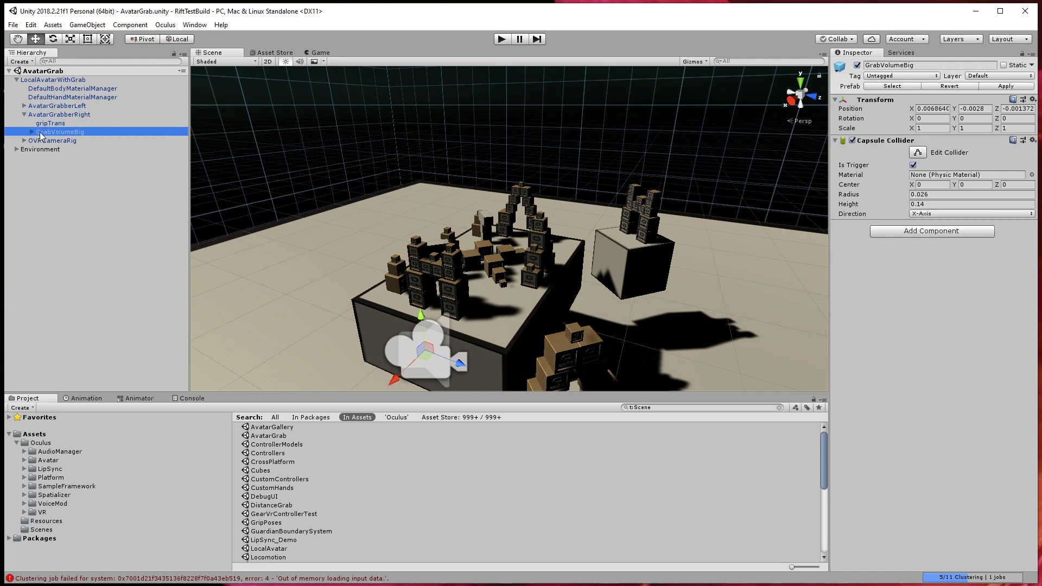
{"action": "left_click", "coordinate": [32, 132]}
{"action": "left_click", "coordinate": [62, 141]}
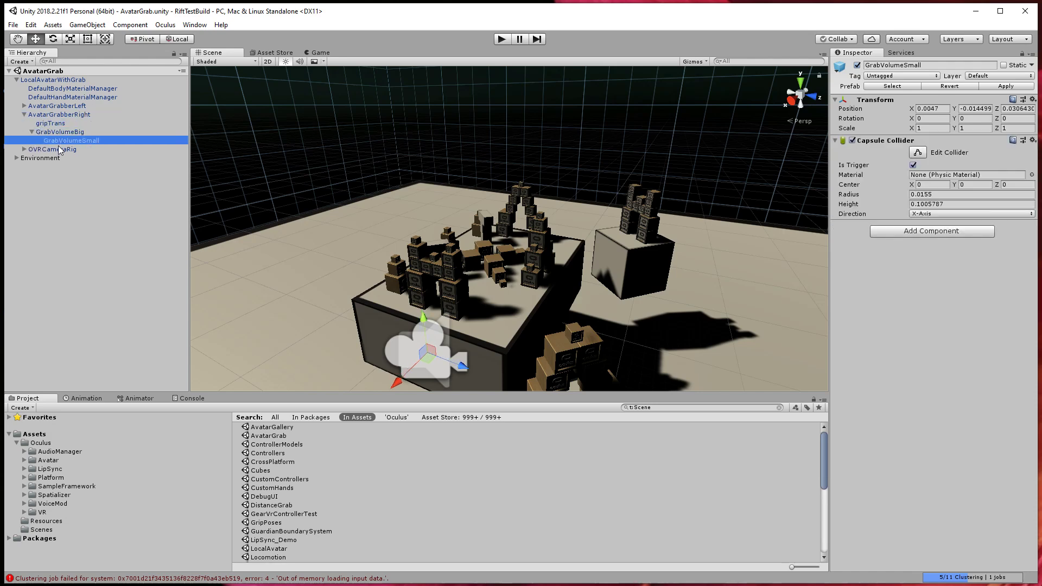
- Inspect the components of OVRCameraRig and expand it and its TrackingSpace to show the eye and hand anchors
{"action": "left_click", "coordinate": [60, 149]}
{"action": "left_click", "coordinate": [24, 149]}
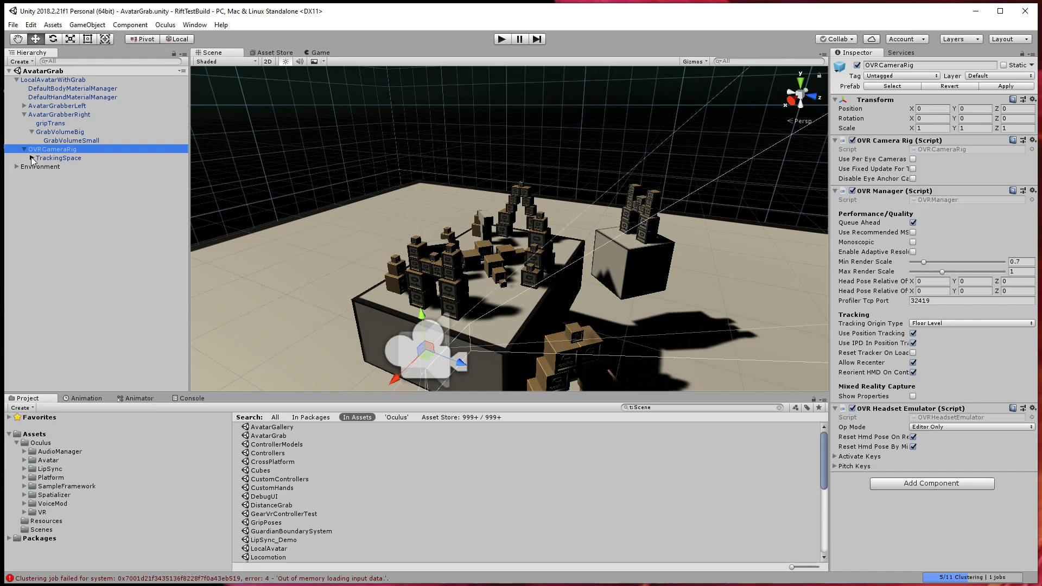
{"action": "left_click", "coordinate": [32, 158]}
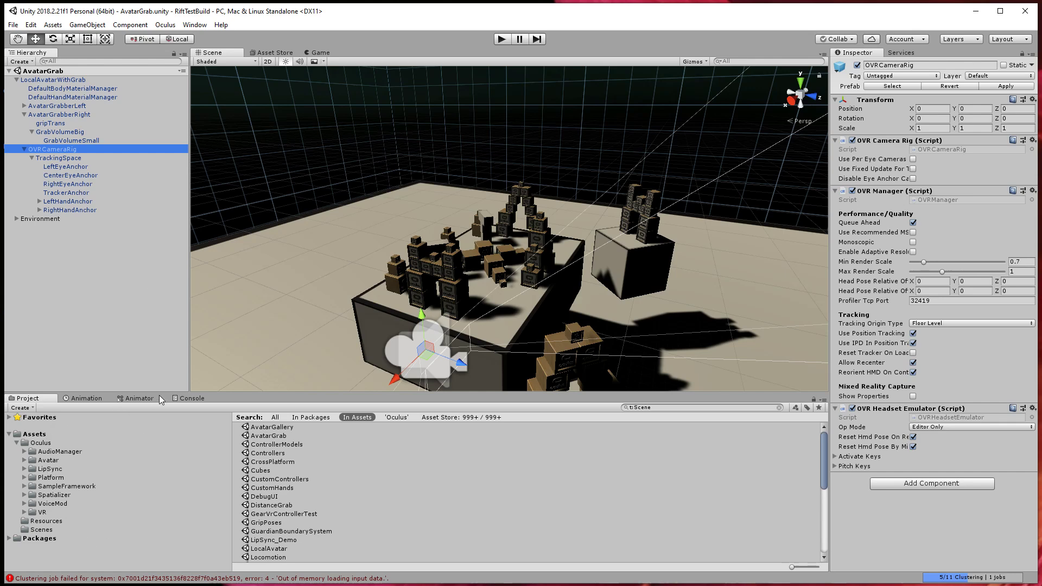
- Show the Console, clear its messages and read the details of a remaining clustering job error
{"action": "left_click", "coordinate": [193, 398]}
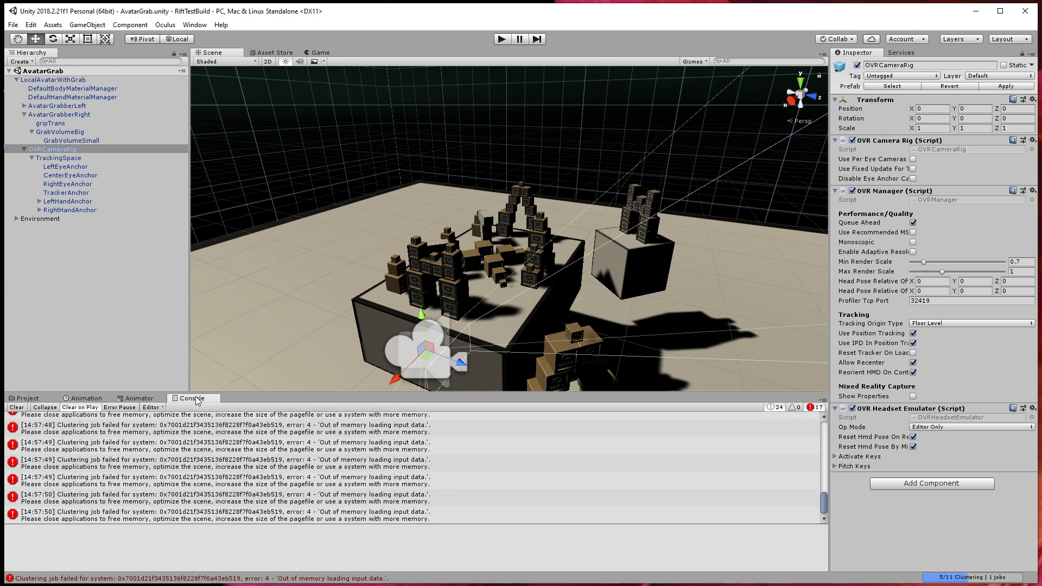
{"action": "left_click", "coordinate": [17, 407]}
{"action": "scroll", "coordinate": [187, 483], "scroll_direction": "up", "scroll_amount": 5}
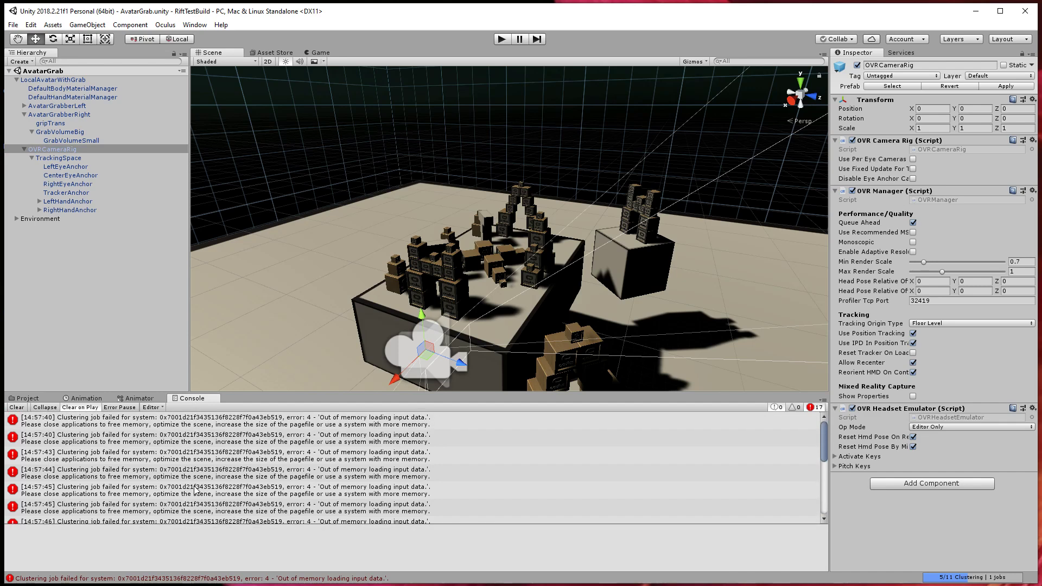
{"action": "scroll", "coordinate": [194, 488], "scroll_direction": "down", "scroll_amount": 5}
{"action": "left_click", "coordinate": [194, 484]}
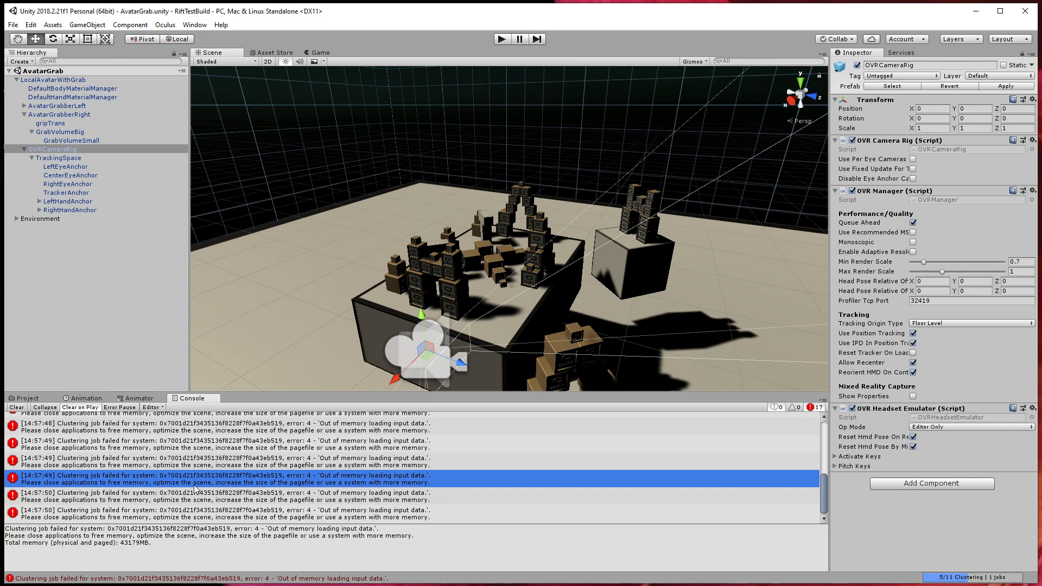
- Try to clear the clustering errors from the Console again and examine one of the earliest entries
{"action": "left_click", "coordinate": [21, 409]}
{"action": "left_click", "coordinate": [20, 411]}
{"action": "left_click", "coordinate": [20, 412]}
{"action": "scroll", "coordinate": [310, 475], "scroll_direction": "up", "scroll_amount": 3}
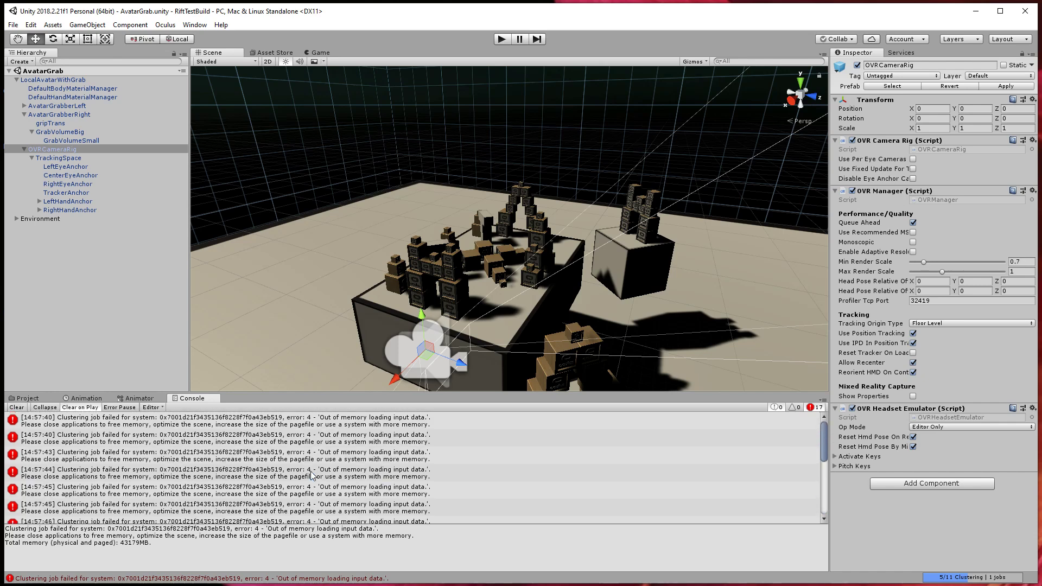
{"action": "left_click", "coordinate": [17, 410]}
{"action": "left_click", "coordinate": [311, 462]}
{"action": "left_click", "coordinate": [299, 479]}
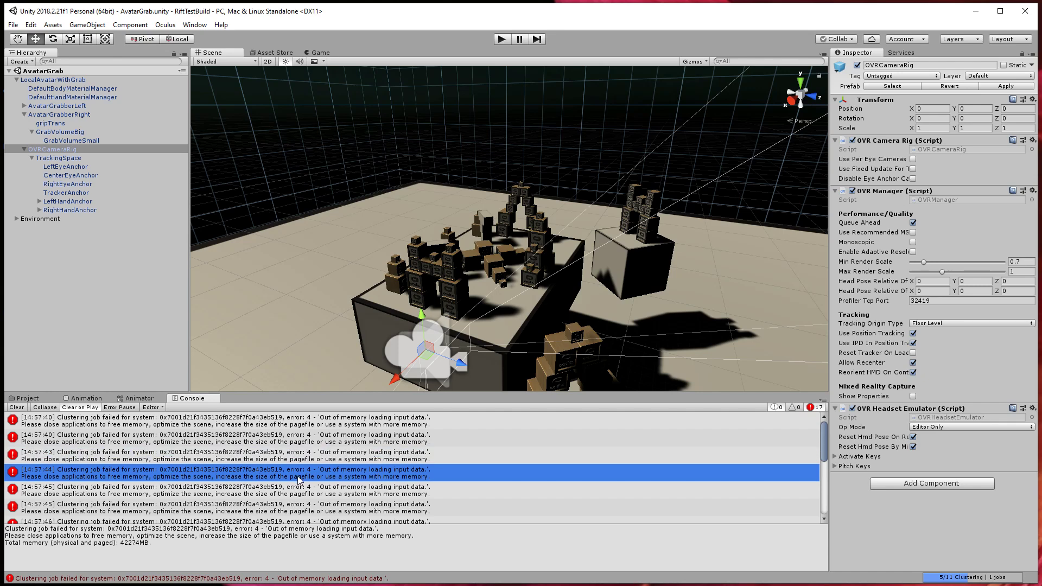
- Open the Lighting settings, turn off Auto Generate and cancel the lighting bake in progress
{"action": "left_click", "coordinate": [196, 25]}
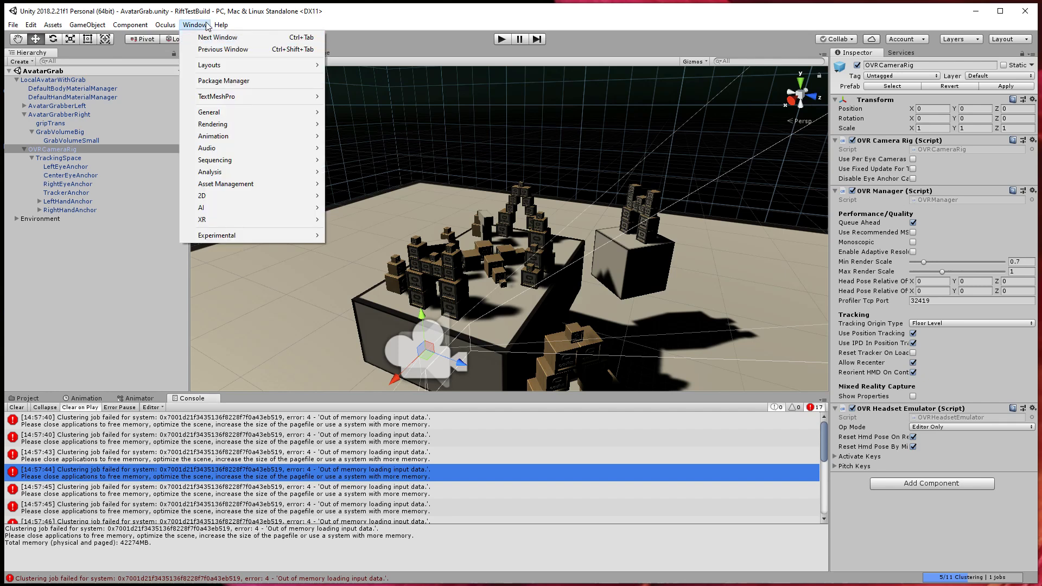
{"action": "mouse_move", "coordinate": [223, 113]}
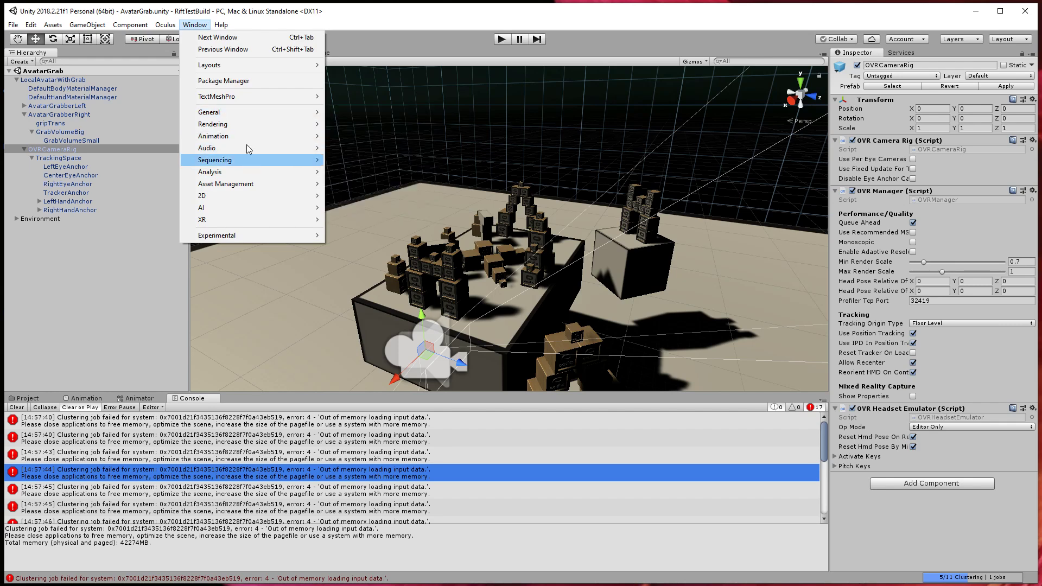
{"action": "mouse_move", "coordinate": [243, 129]}
{"action": "left_click", "coordinate": [380, 124]}
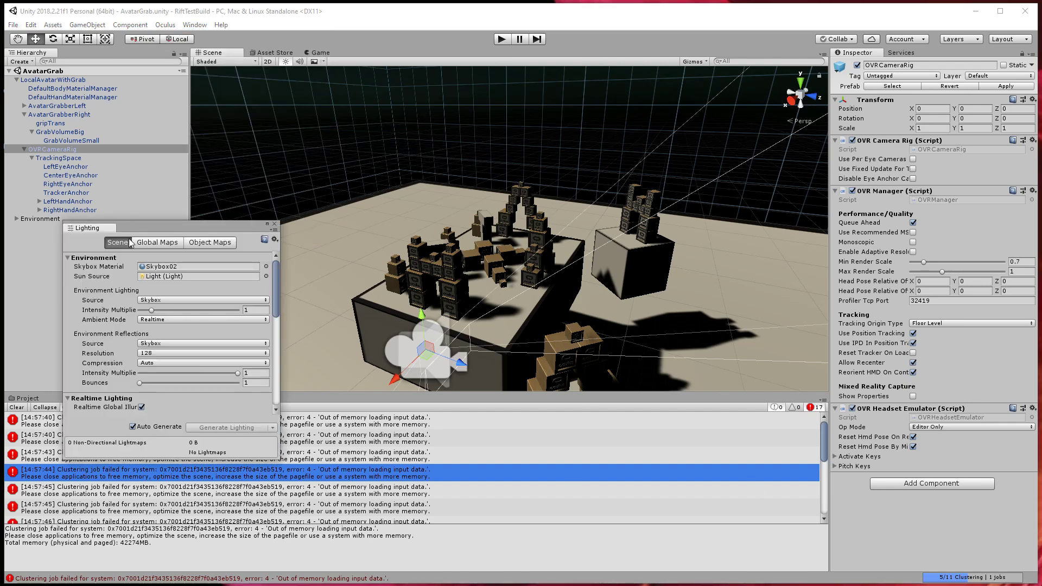
{"action": "left_click_drag", "start_coordinate": [182, 229], "coordinate": [485, 90]}
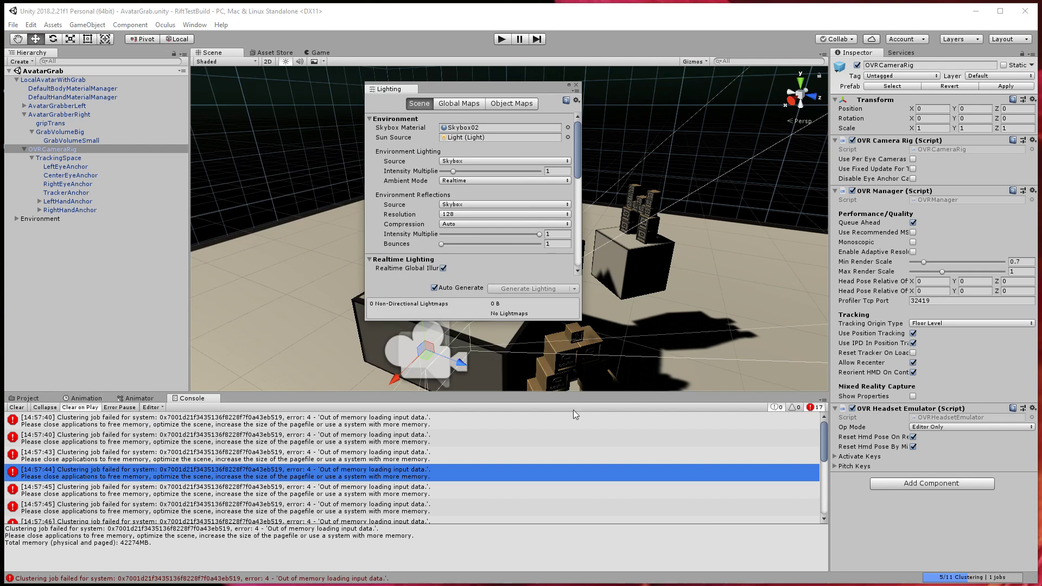
{"action": "left_click", "coordinate": [440, 290]}
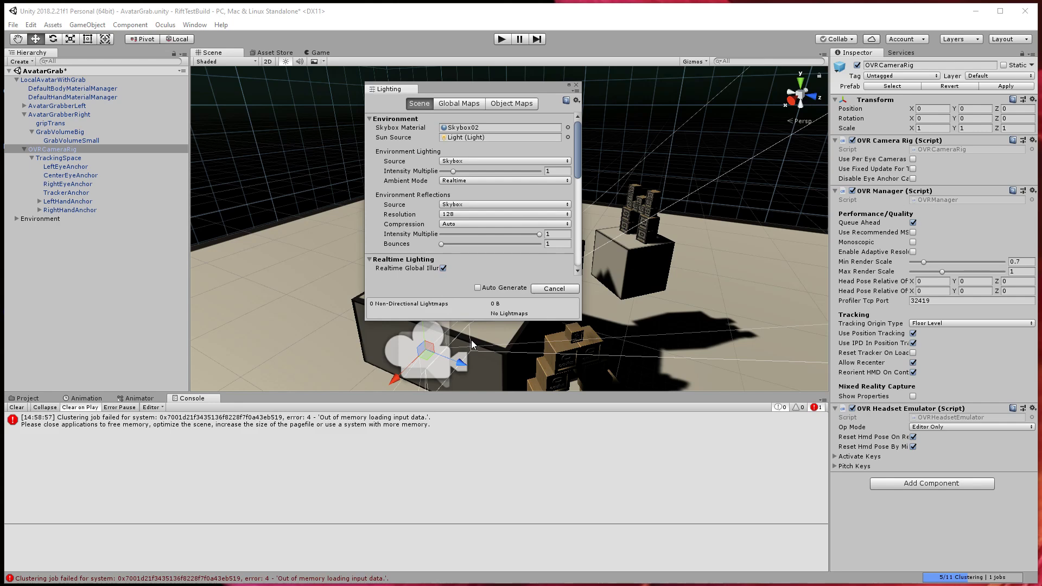
{"action": "left_click", "coordinate": [553, 289]}
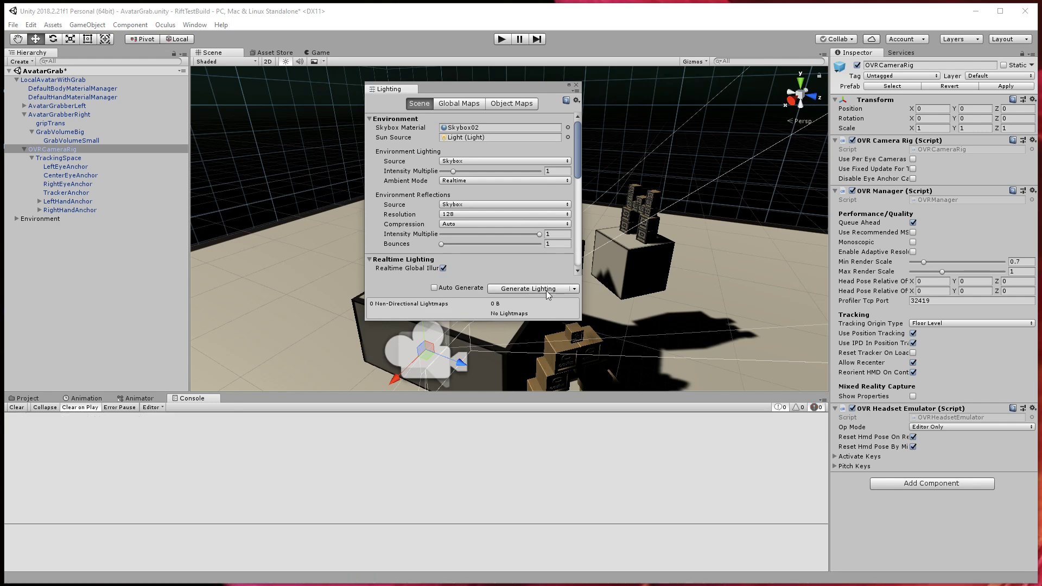
- Test the AvatarGrab scene in Play mode, close the Lighting window and stop playing
{"action": "left_click", "coordinate": [504, 40]}
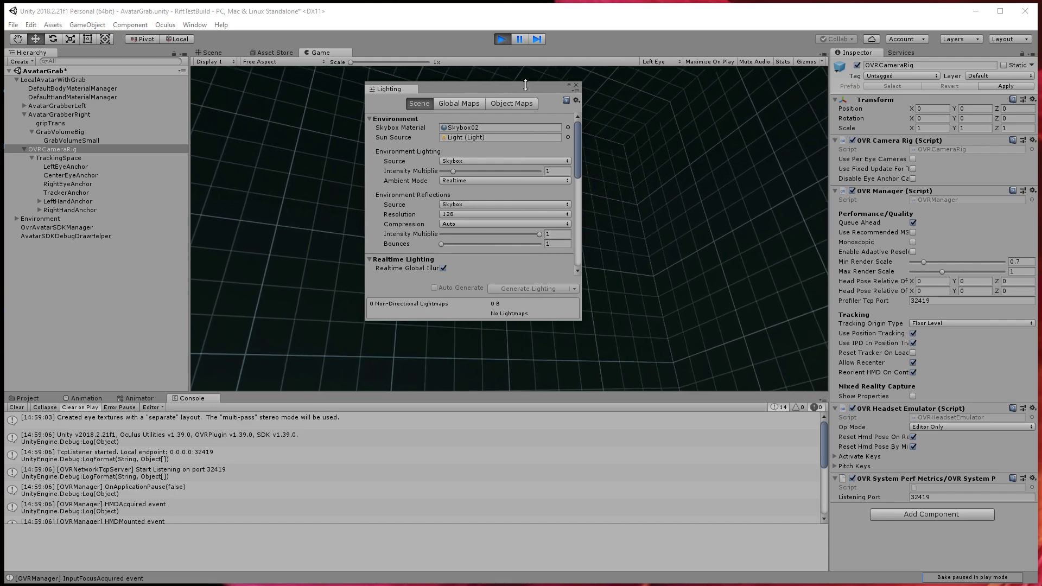
{"action": "left_click_drag", "start_coordinate": [546, 86], "coordinate": [220, 259]}
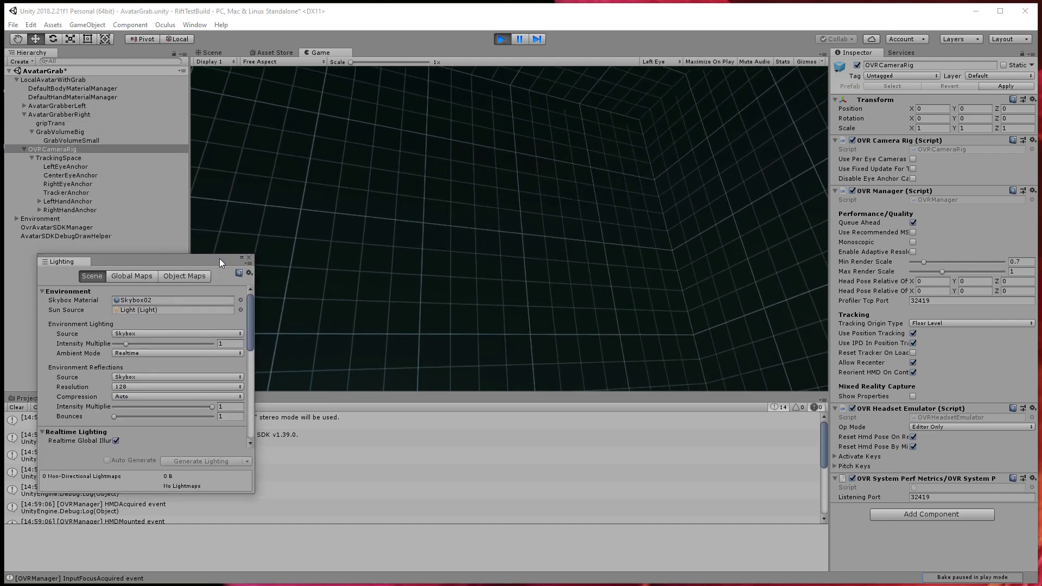
{"action": "left_click", "coordinate": [249, 258]}
{"action": "left_click", "coordinate": [508, 40]}
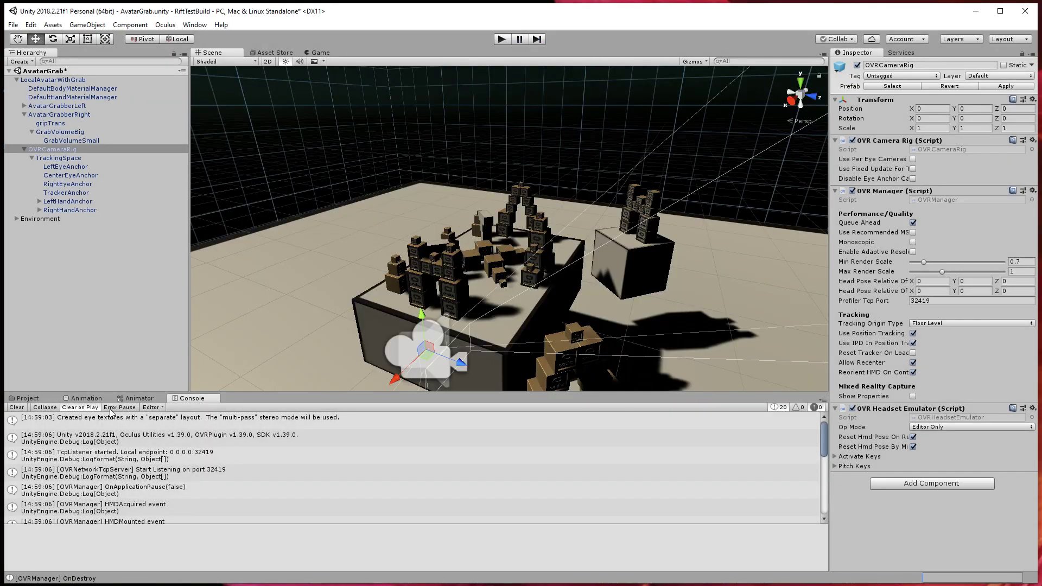
- Reopen the Lighting settings and start a manual bake of the AvatarGrab scene with the Generate Lighting options
{"action": "left_click", "coordinate": [194, 25]}
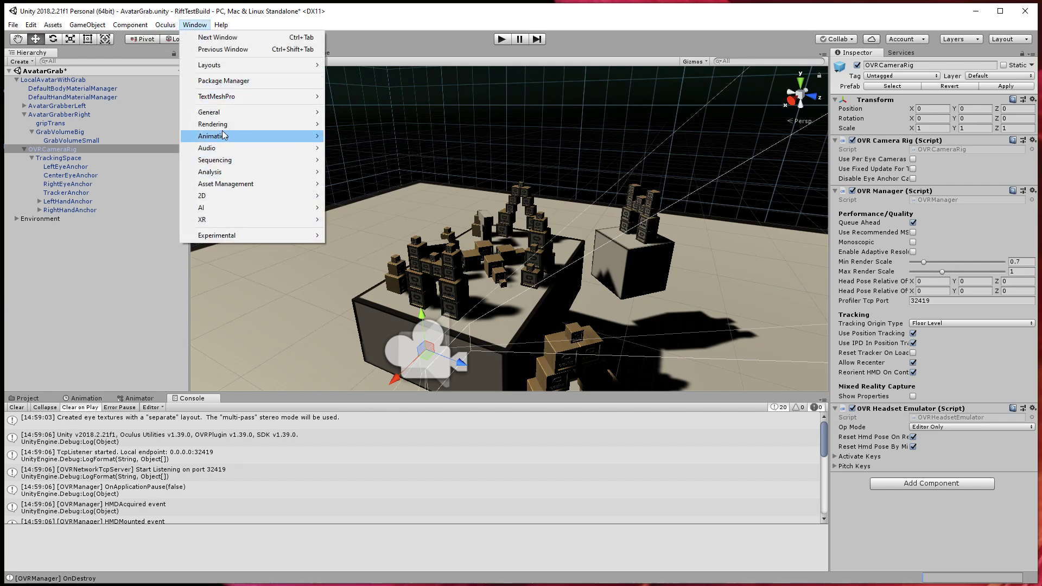
{"action": "mouse_move", "coordinate": [292, 125]}
{"action": "left_click", "coordinate": [365, 124]}
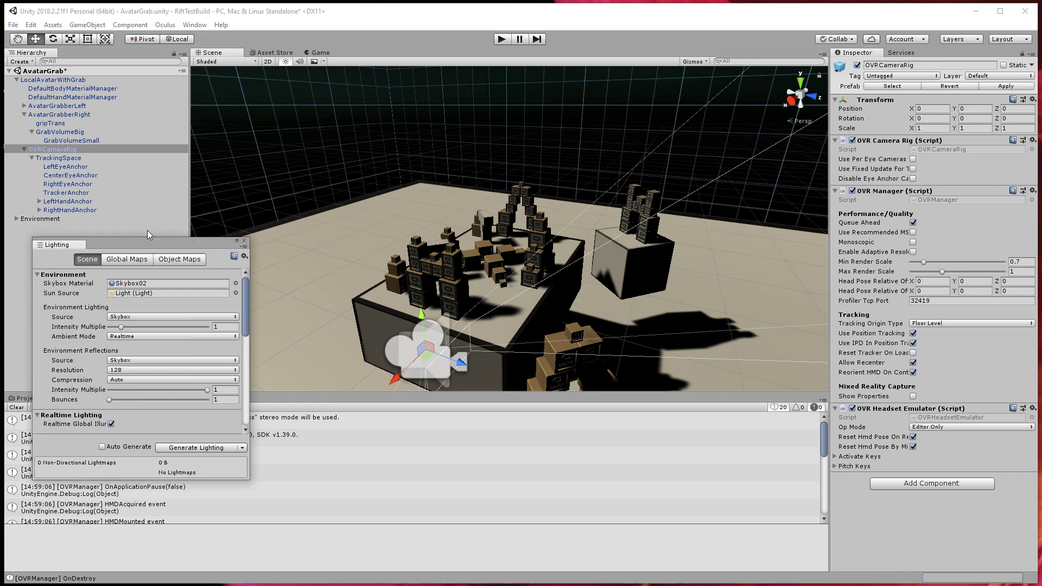
{"action": "left_click", "coordinate": [227, 403]}
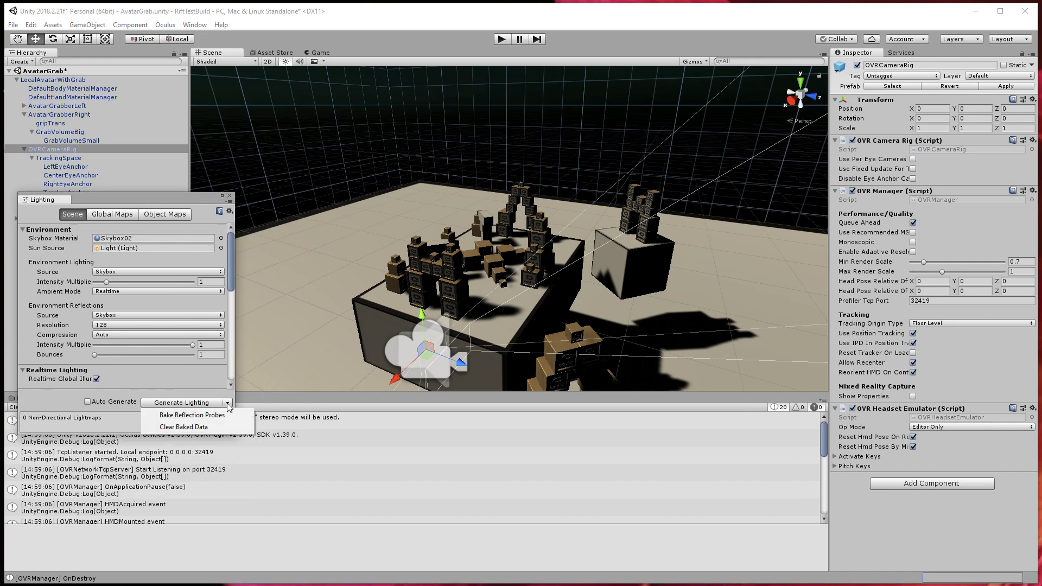
{"action": "left_click", "coordinate": [218, 415]}
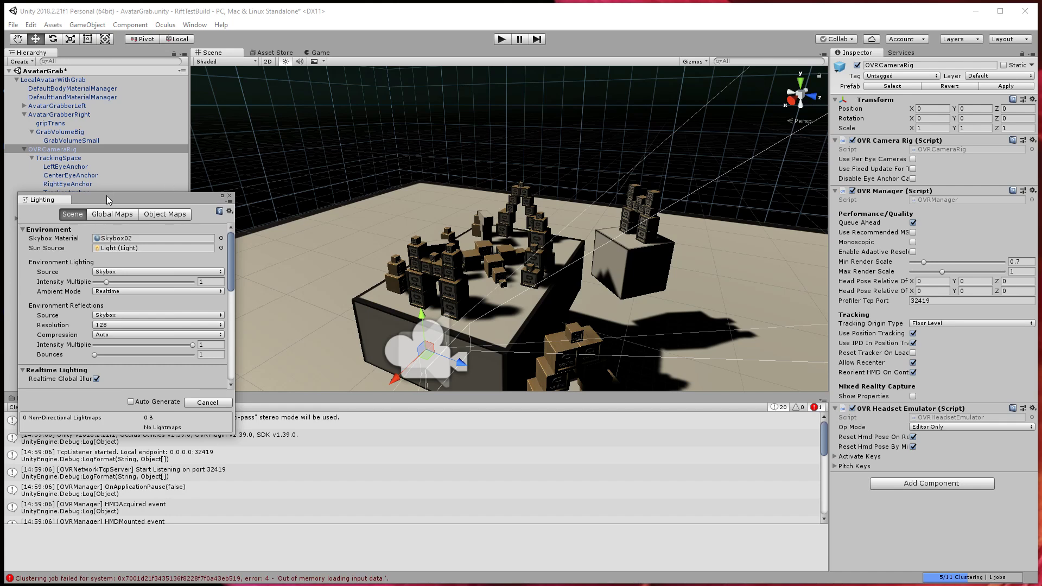
- Move the Lighting window clear of the Hierarchy and review the latest Console log entries during the bake
{"action": "left_click_drag", "start_coordinate": [106, 196], "coordinate": [910, 290]}
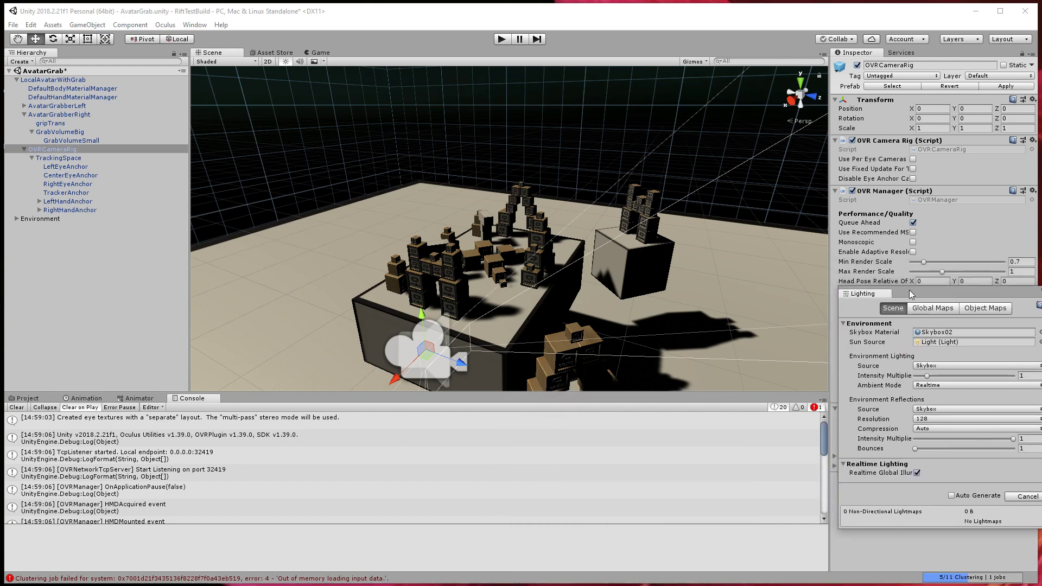
{"action": "left_click", "coordinate": [26, 400]}
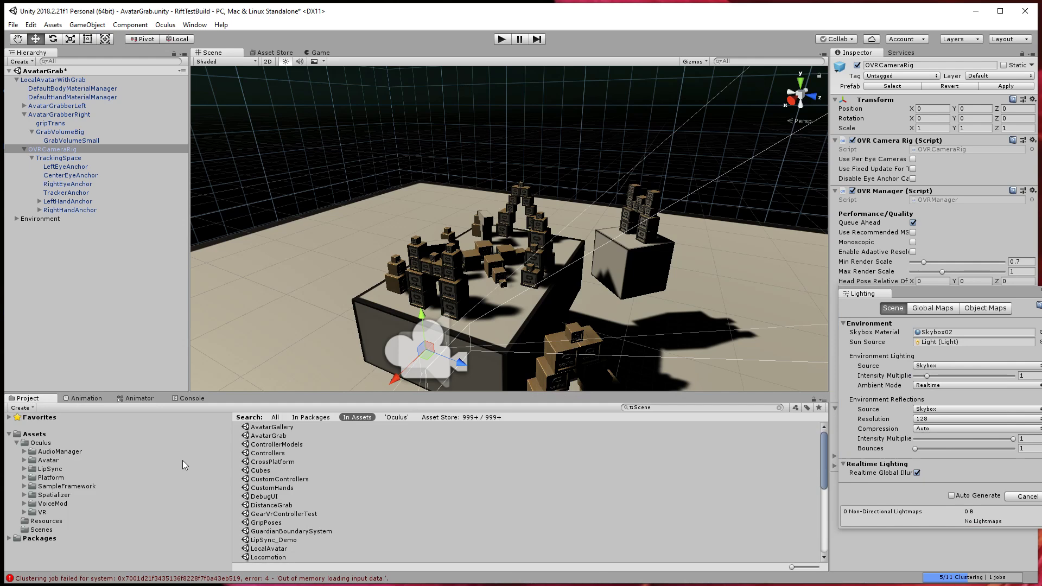
{"action": "left_click", "coordinate": [193, 398]}
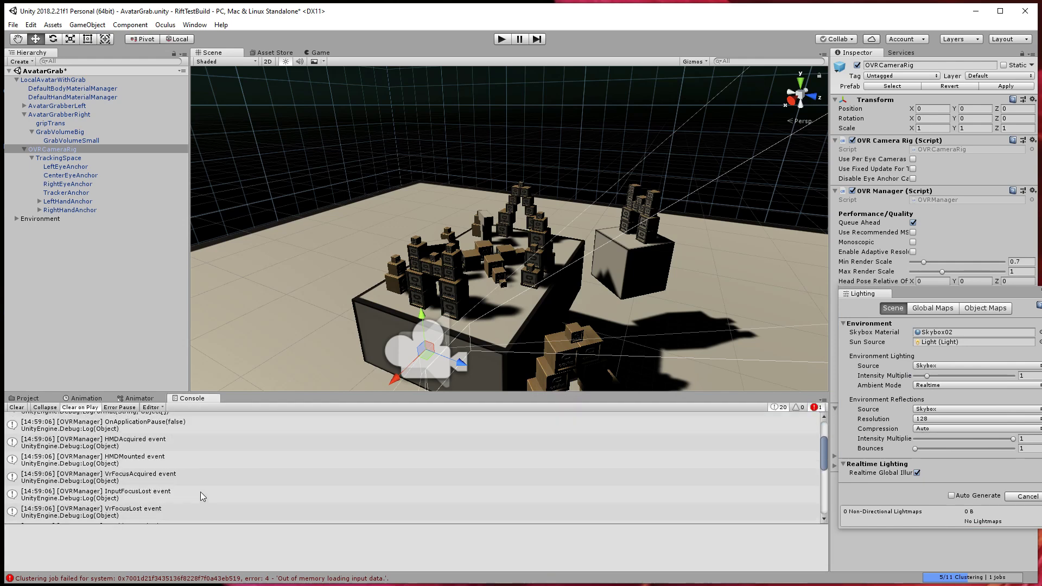
{"action": "scroll", "coordinate": [203, 489], "scroll_direction": "down", "scroll_amount": 5}
{"action": "left_click", "coordinate": [179, 514]}
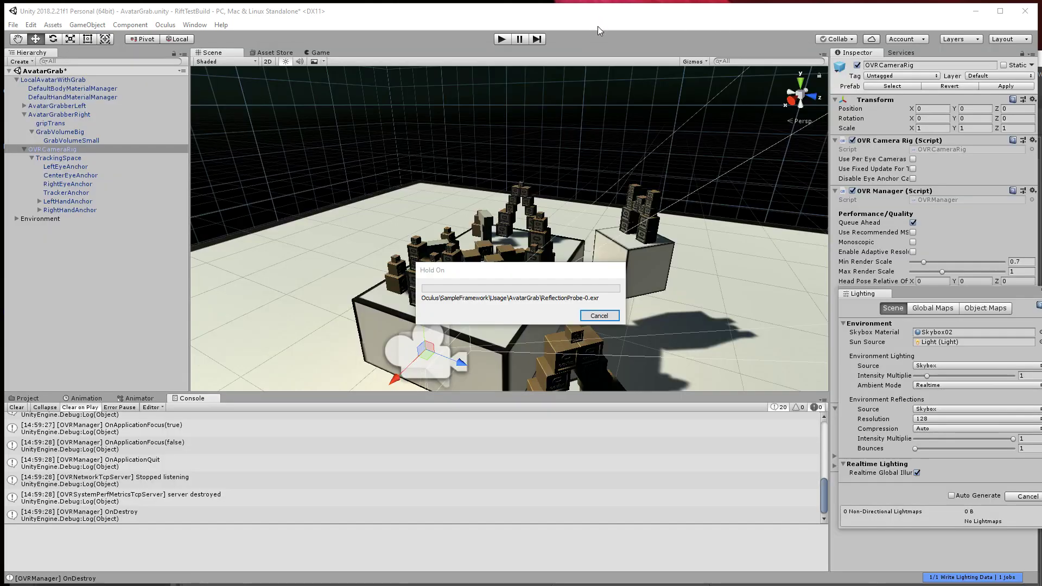
- Restart Unity 2018.2.21f1 without saving the AvatarGrab scene changes and reopen the RiftTestBuild project
{"action": "left_click", "coordinate": [1026, 11]}
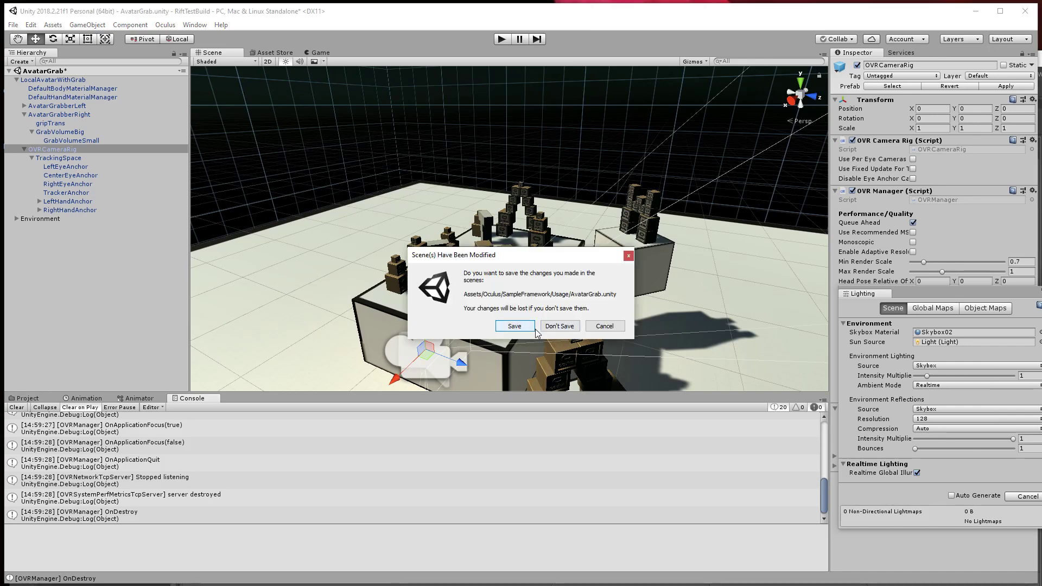
{"action": "left_click", "coordinate": [553, 326]}
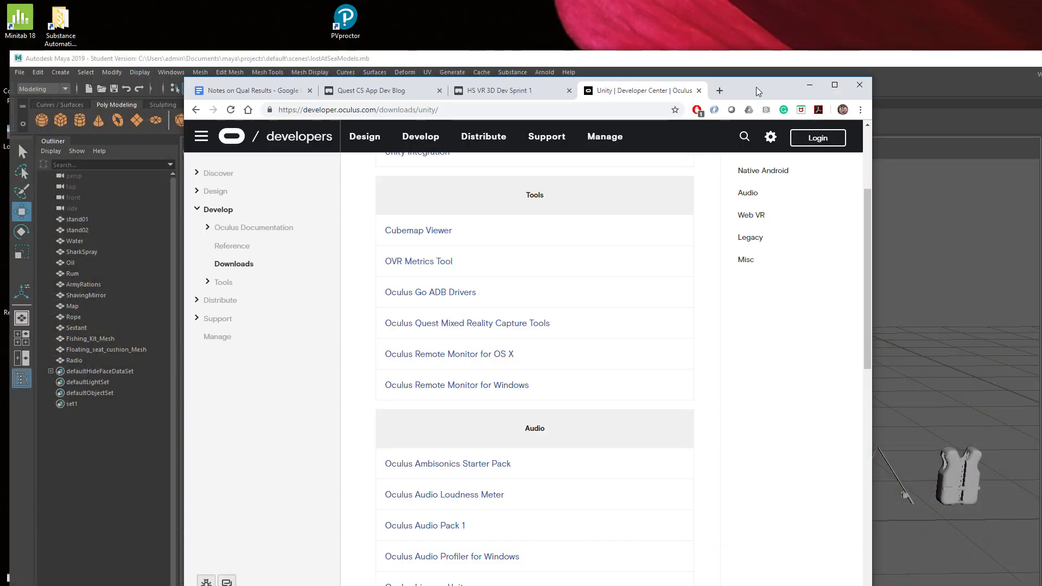
{"action": "left_click_drag", "start_coordinate": [759, 91], "coordinate": [756, 92]}
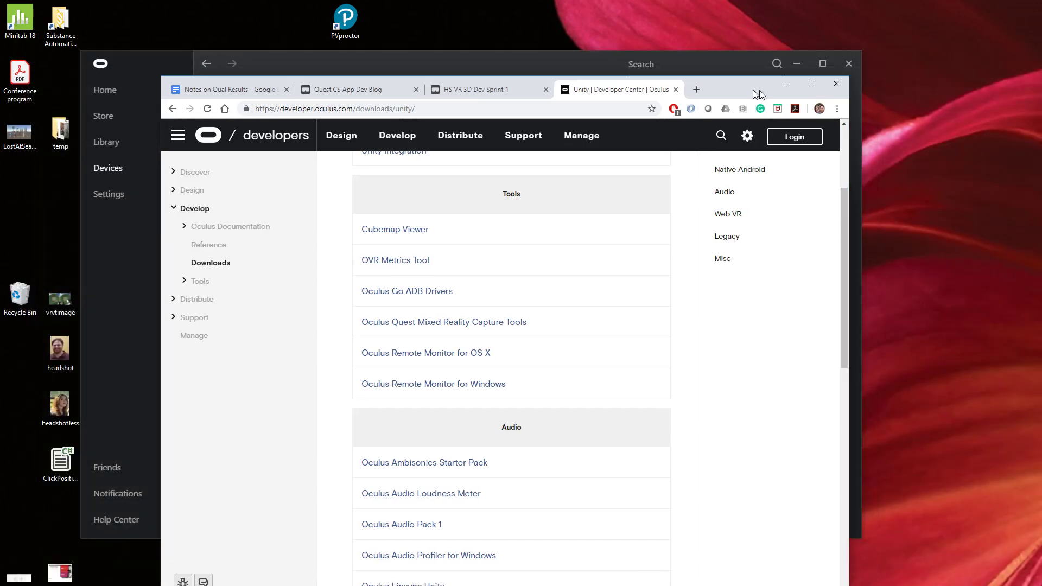
{"action": "left_click", "coordinate": [786, 84]}
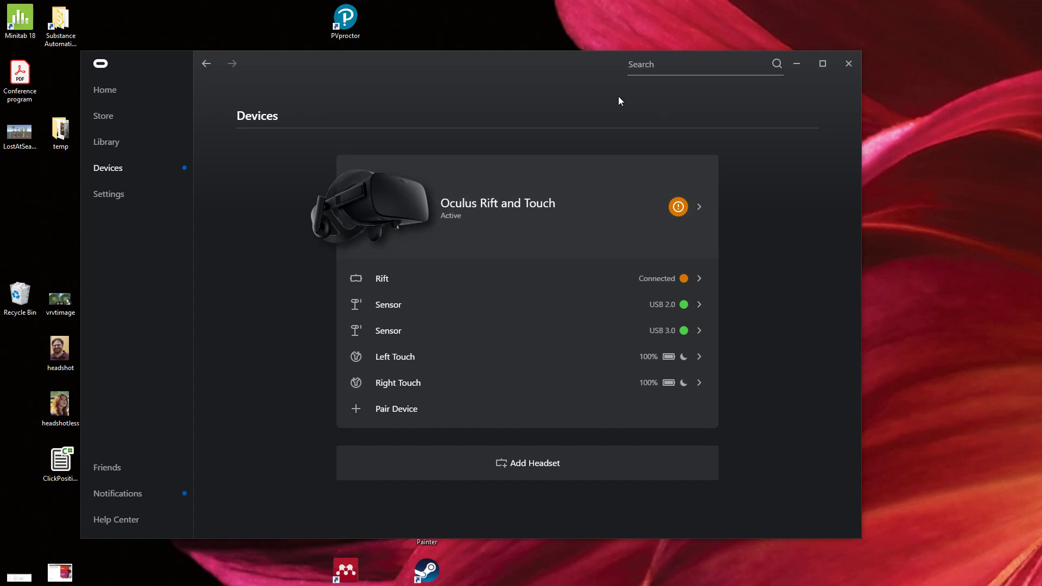
{"action": "left_click", "coordinate": [797, 64]}
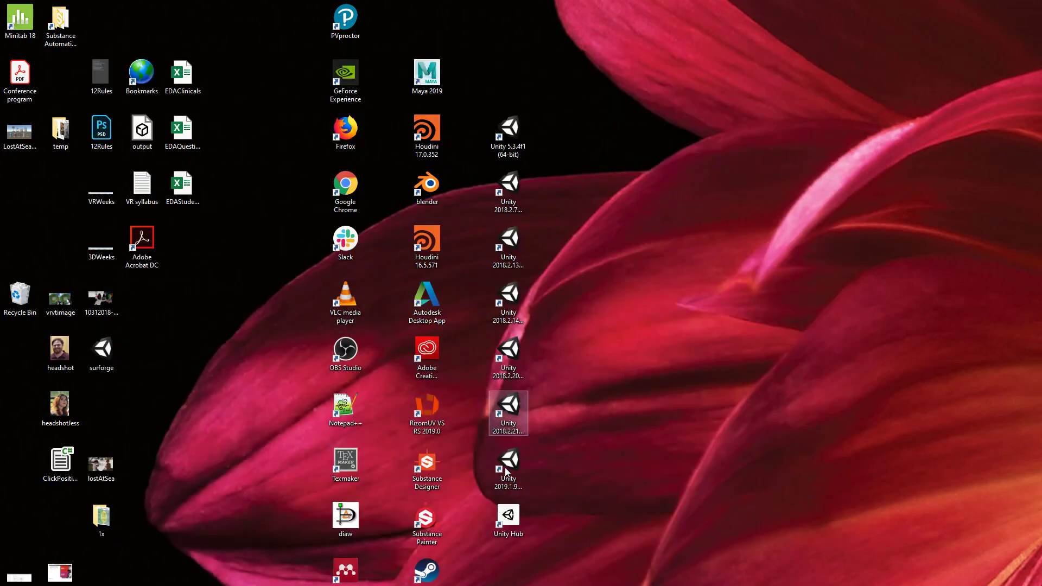
{"action": "double_click", "coordinate": [510, 432]}
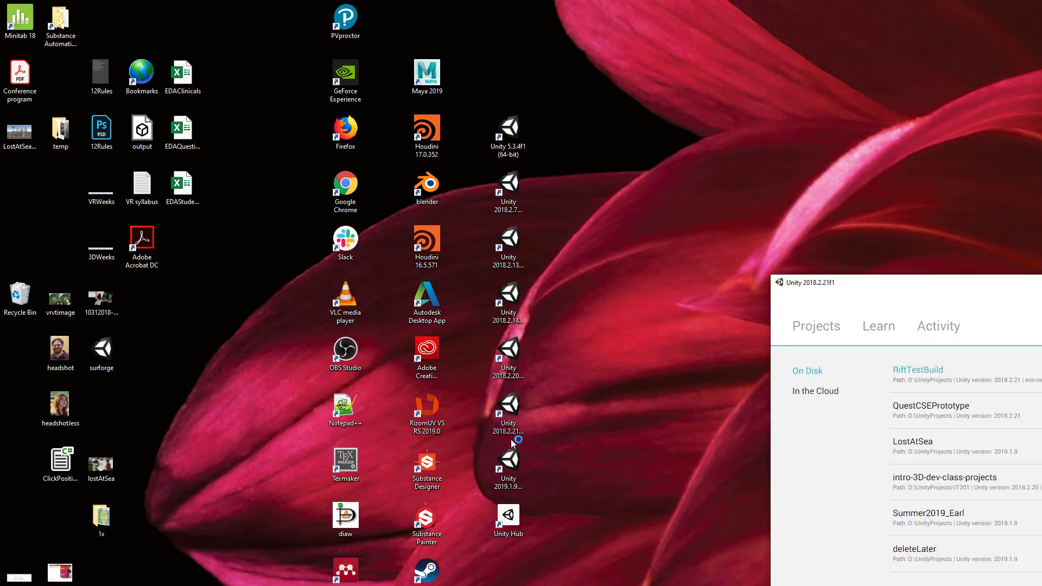
{"action": "left_click", "coordinate": [925, 377]}
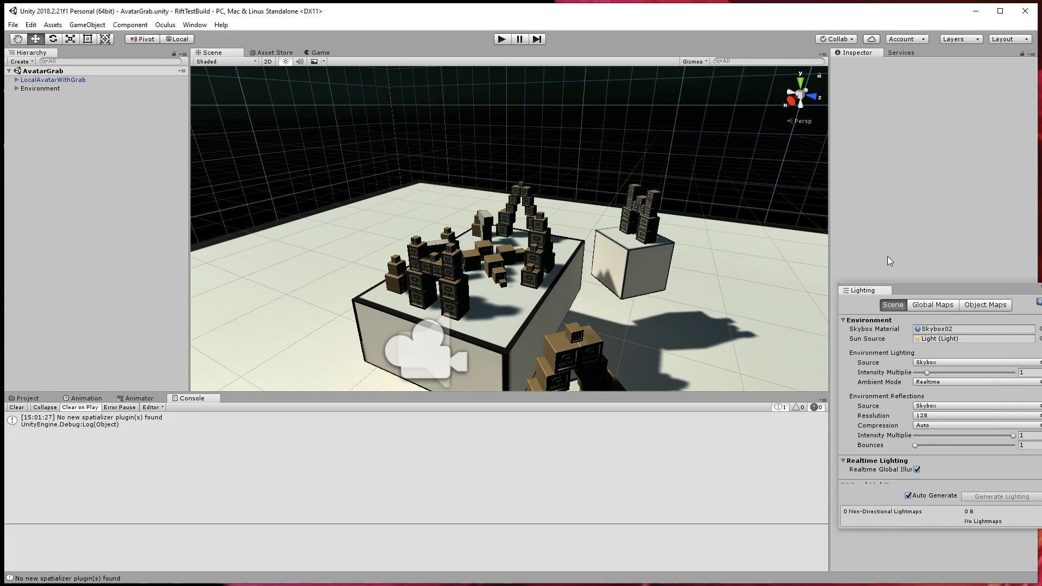
- Turn off Auto Generate in the Lighting settings and run a brief Play mode test of the AvatarGrab scene
{"action": "left_click_drag", "start_coordinate": [907, 288], "coordinate": [877, 147]}
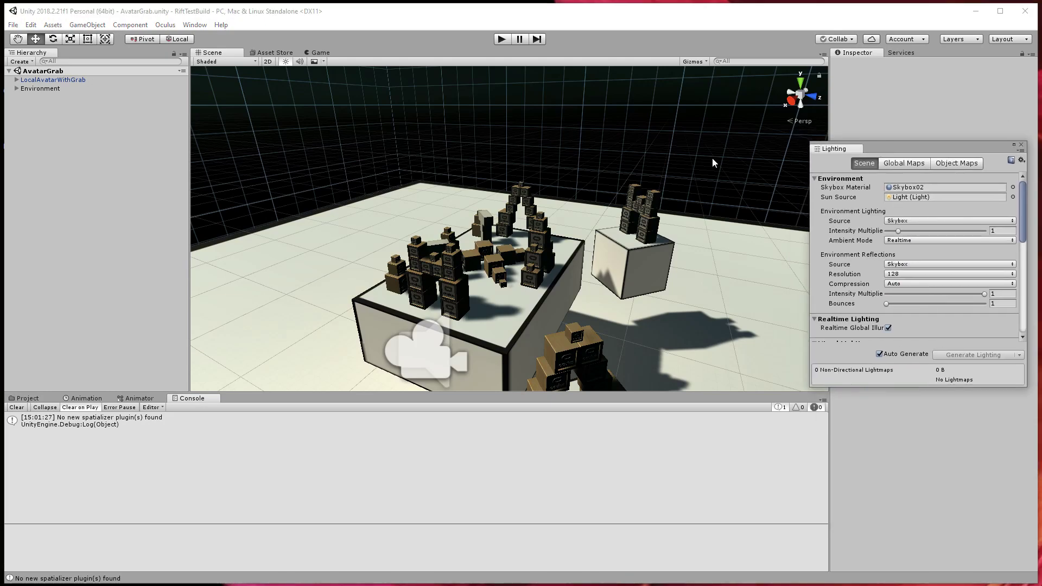
{"action": "left_click", "coordinate": [908, 352]}
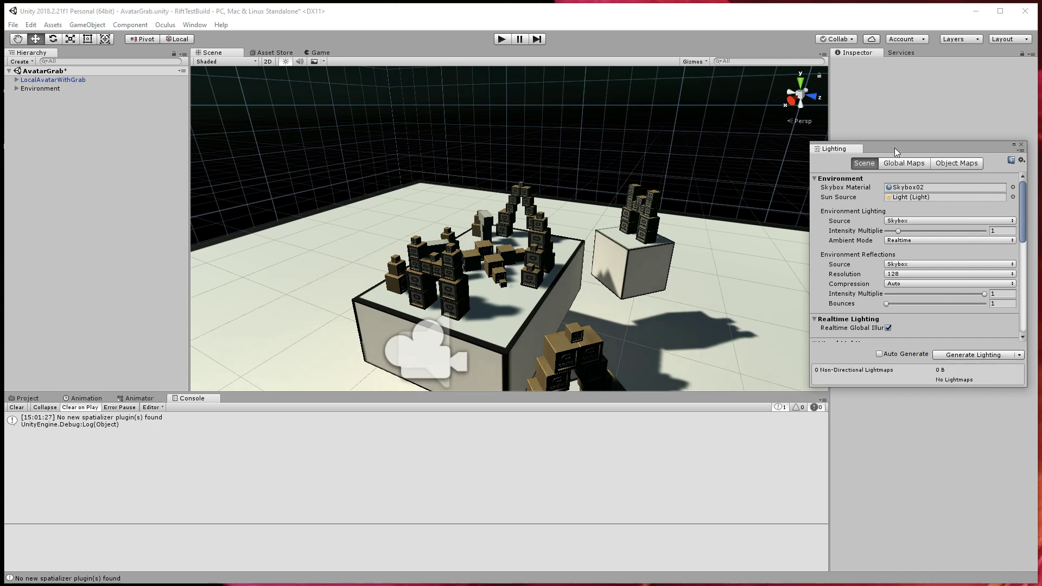
{"action": "left_click_drag", "start_coordinate": [894, 148], "coordinate": [389, 244]}
{"action": "left_click", "coordinate": [390, 236]}
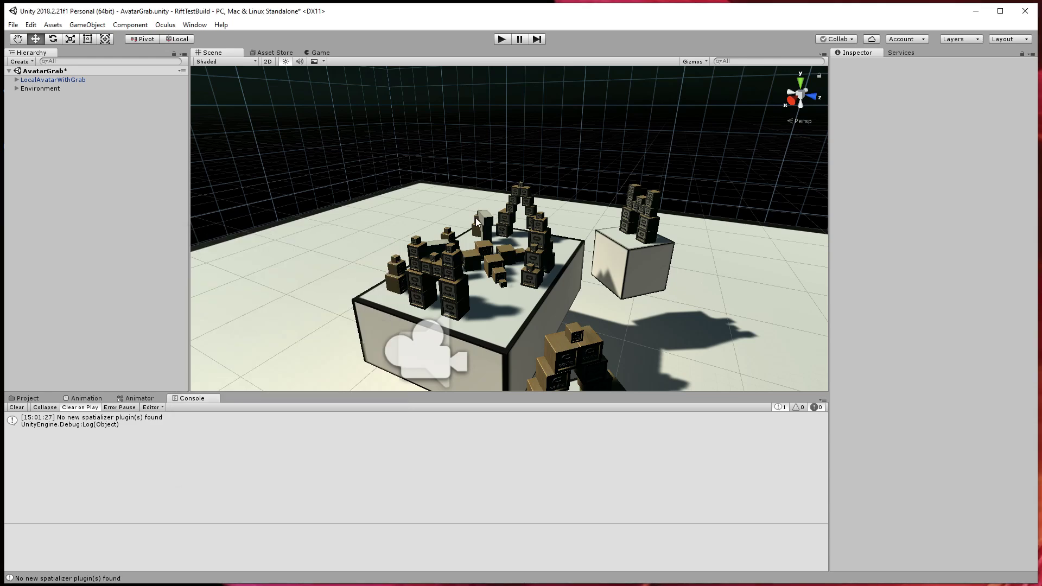
{"action": "left_click", "coordinate": [501, 39]}
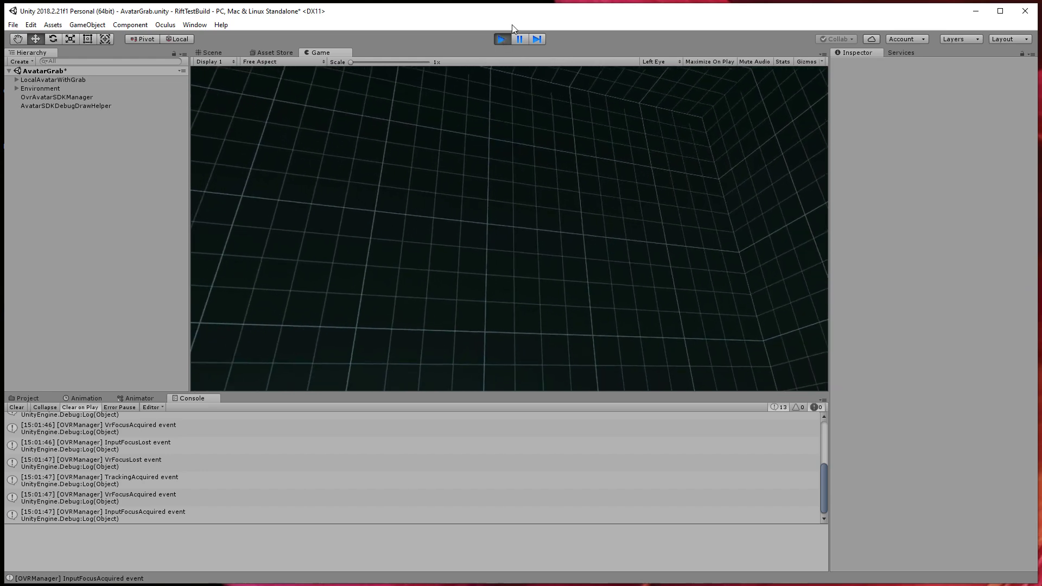
{"action": "left_click", "coordinate": [502, 39]}
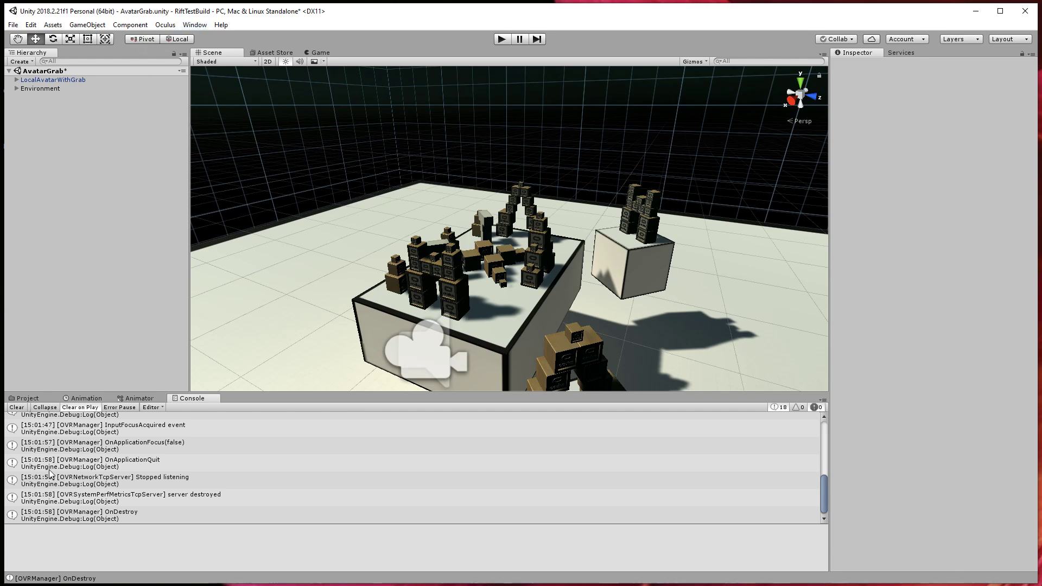
- Locate the AvatarGallery scene among the project assets and open its folder under Oculus/Avatar/Samples
{"action": "left_click", "coordinate": [30, 399]}
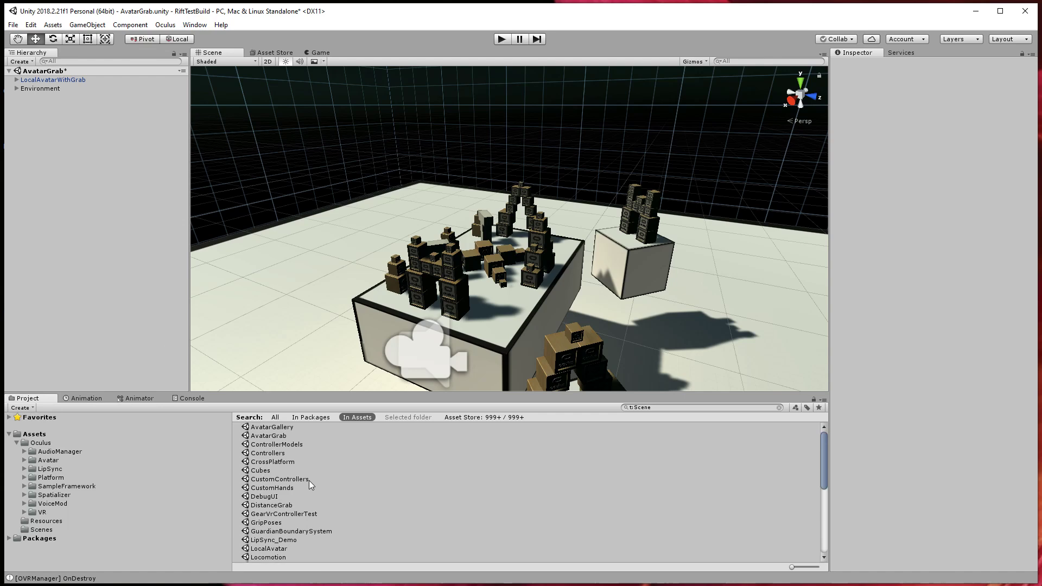
{"action": "left_click", "coordinate": [260, 436]}
{"action": "key", "text": "Up"}
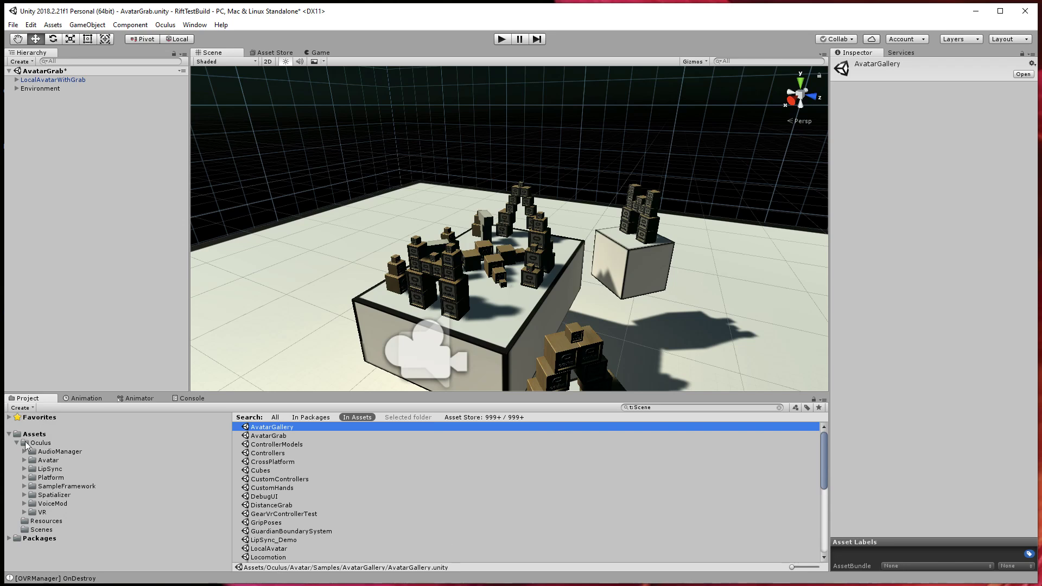
{"action": "left_click", "coordinate": [24, 460]}
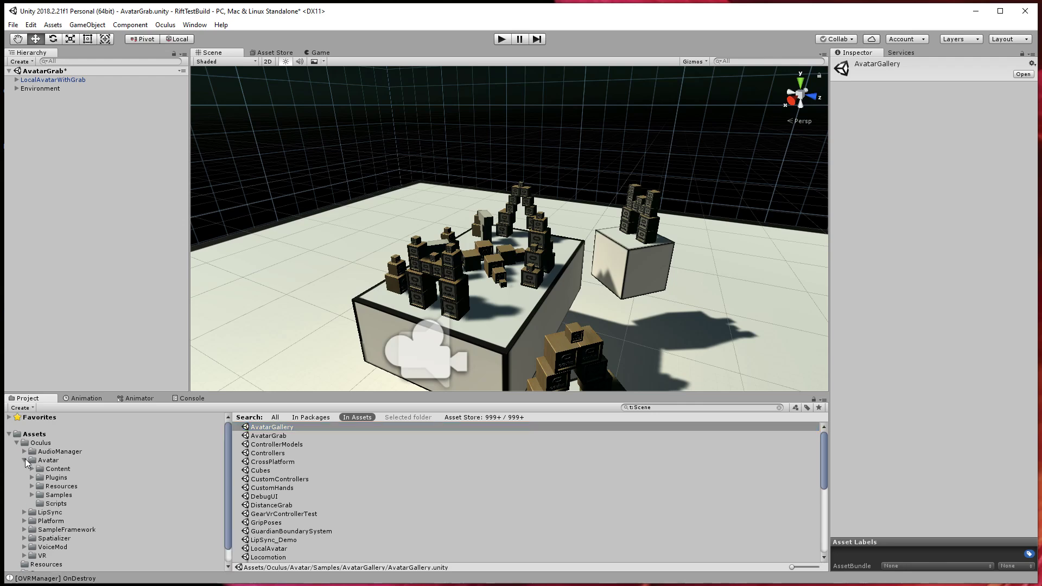
{"action": "left_click", "coordinate": [32, 495]}
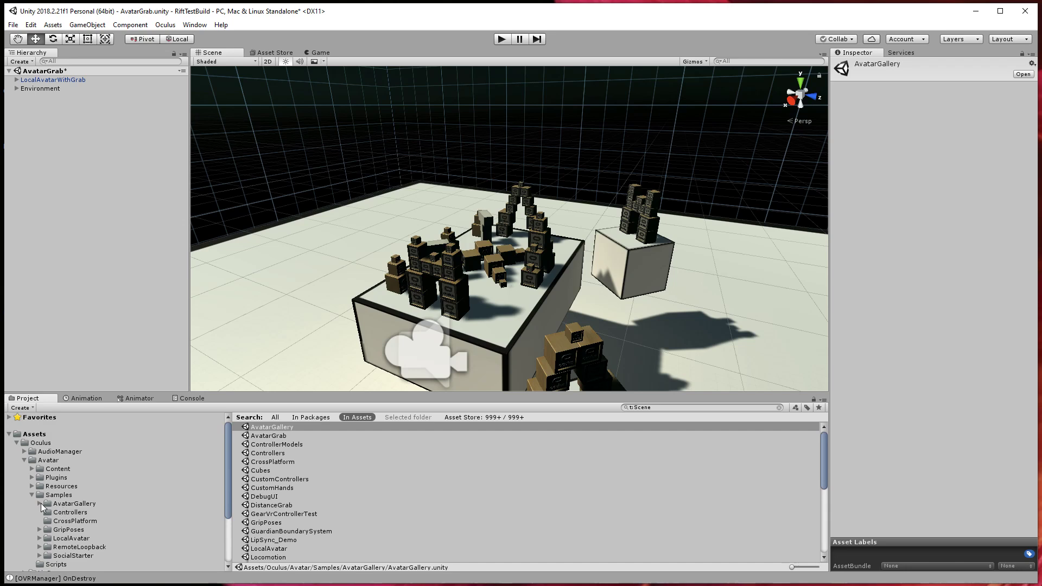
{"action": "left_click", "coordinate": [41, 504]}
{"action": "left_click", "coordinate": [65, 506]}
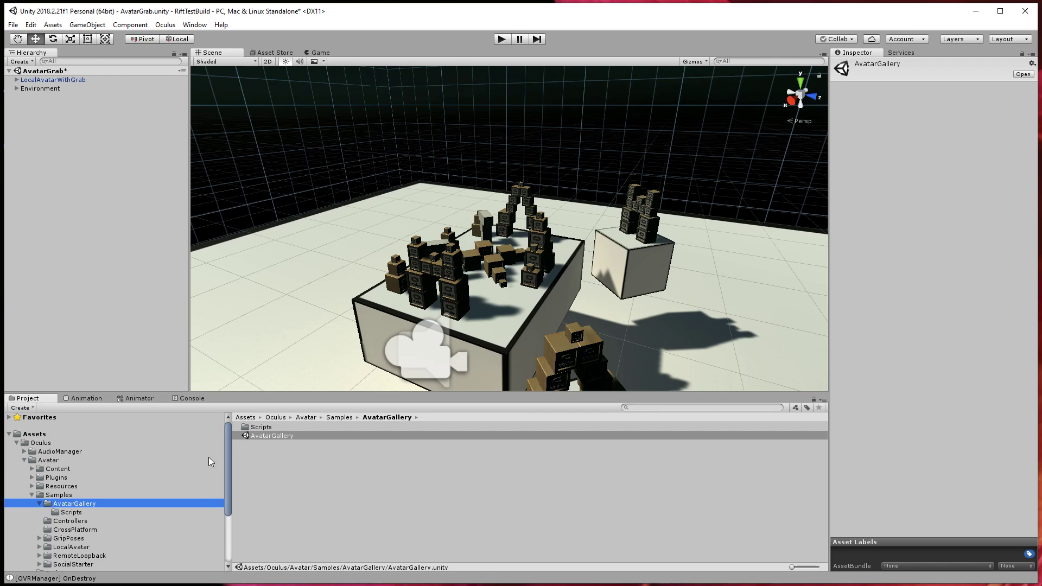
- Locate the source prefab of the scene's LocalAvatarWithGrab object in the project assets and expand its children
{"action": "left_click", "coordinate": [50, 80]}
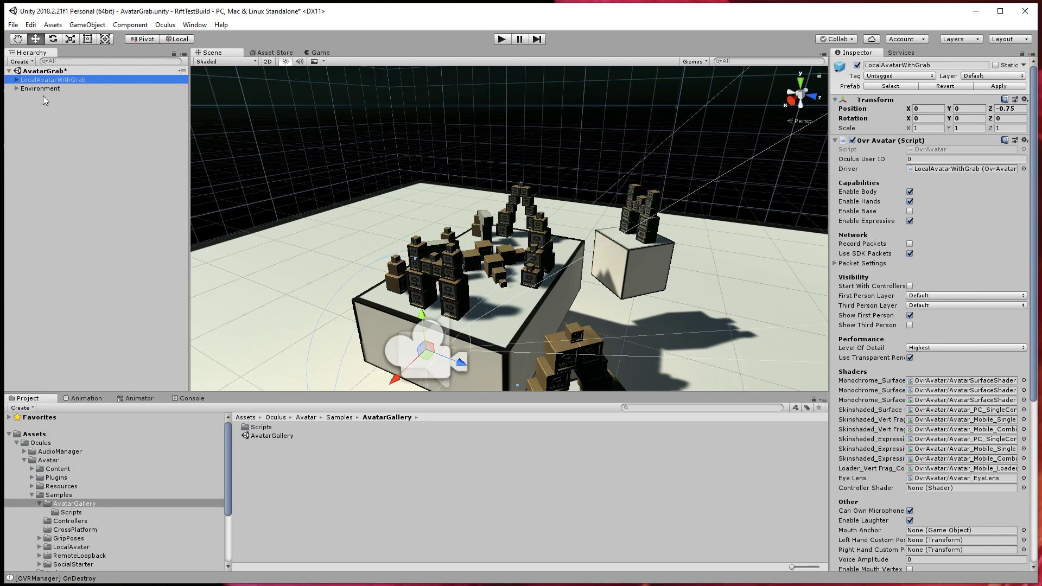
{"action": "left_click", "coordinate": [886, 87]}
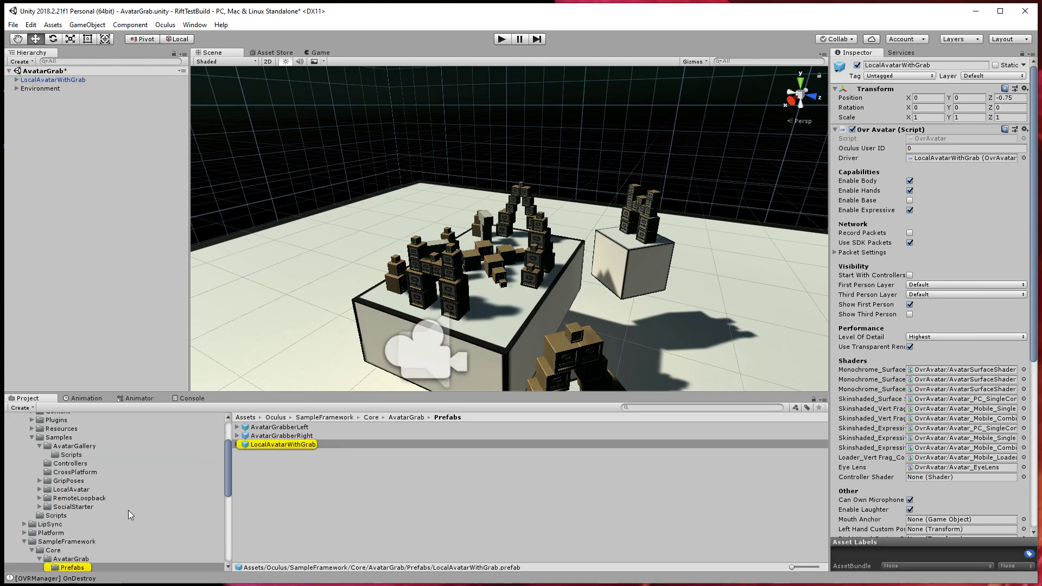
{"action": "scroll", "coordinate": [106, 539], "scroll_direction": "down", "scroll_amount": 2}
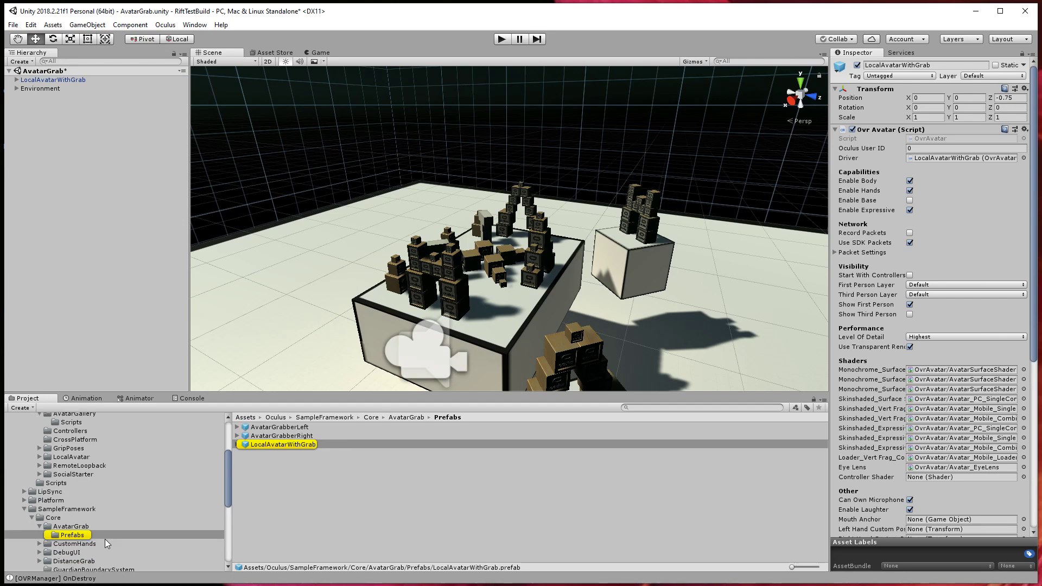
{"action": "left_click", "coordinate": [289, 444]}
{"action": "left_click", "coordinate": [237, 445]}
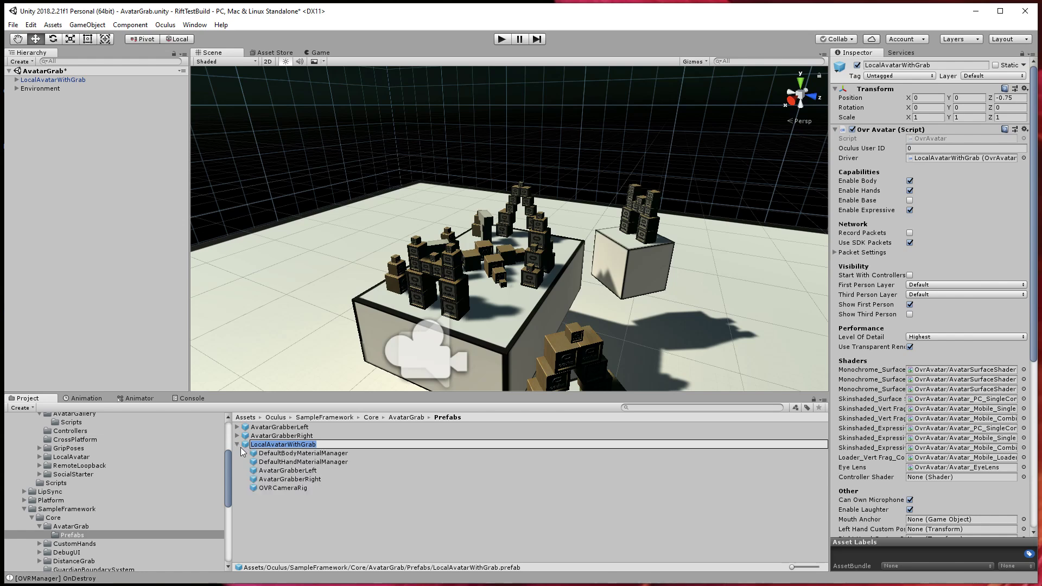
- Inspect the LocalAvatarWithGrab prefab's child components: the body and hand material managers, both avatar grabbers and OVRCameraRig
{"action": "left_click", "coordinate": [318, 455]}
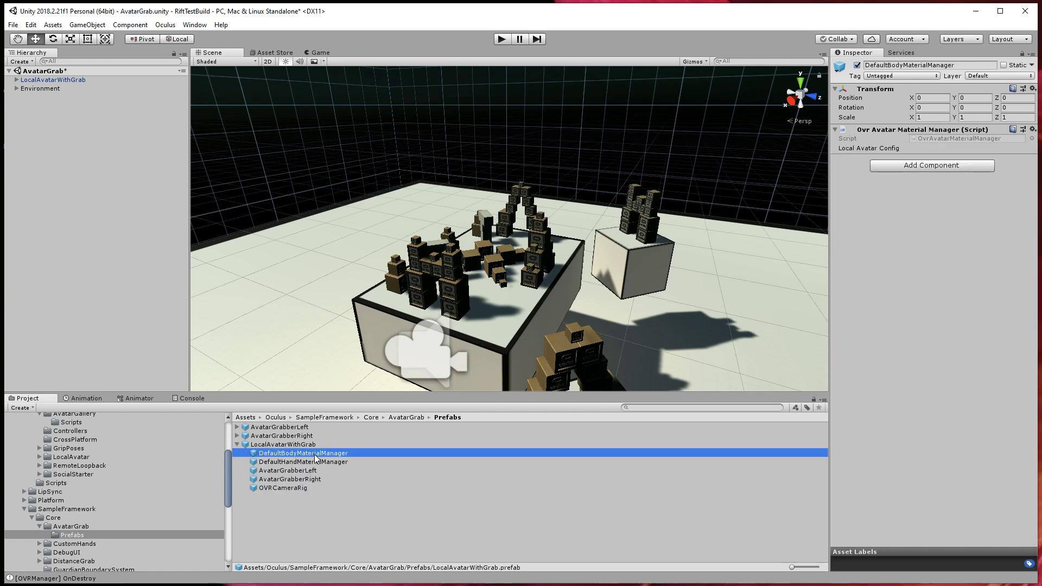
{"action": "left_click", "coordinate": [318, 462]}
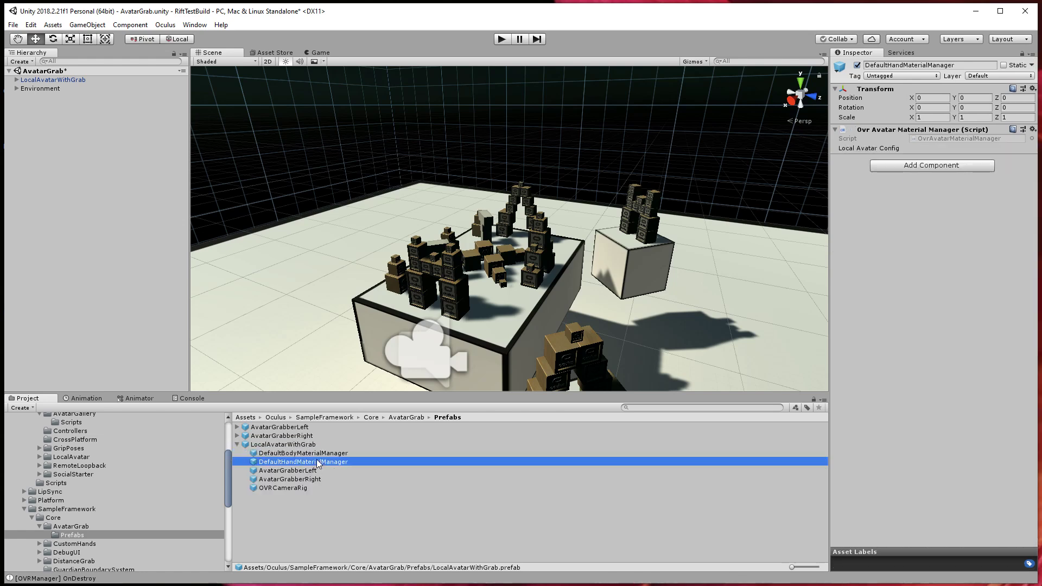
{"action": "left_click", "coordinate": [299, 479]}
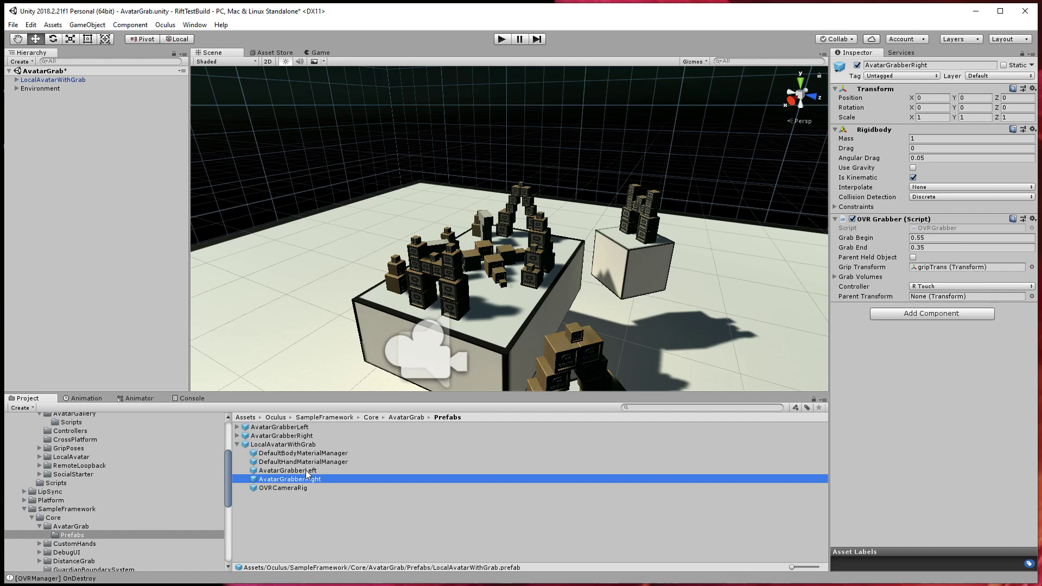
{"action": "left_click", "coordinate": [307, 472]}
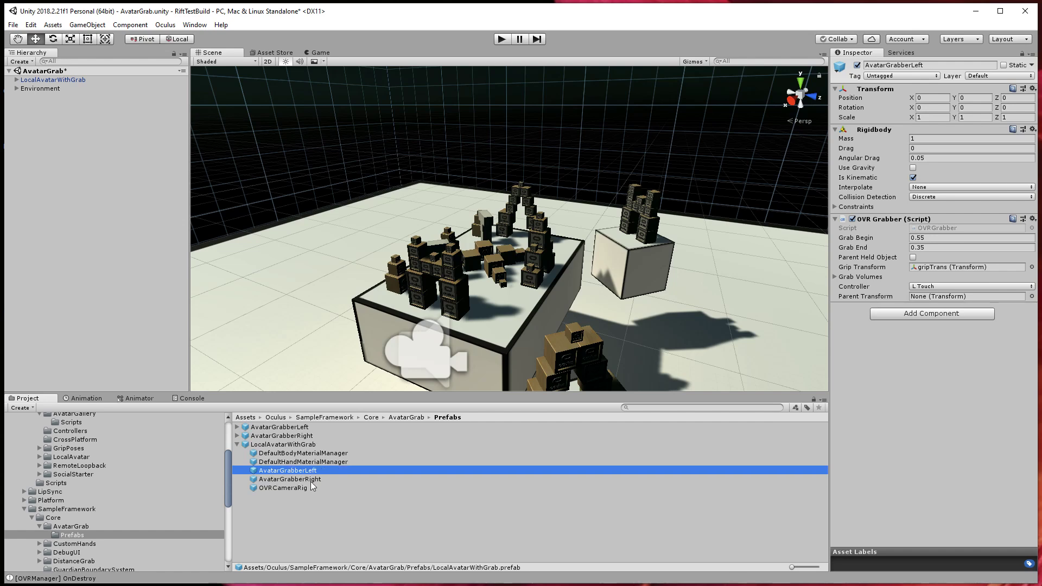
{"action": "left_click", "coordinate": [309, 480]}
{"action": "left_click", "coordinate": [298, 488]}
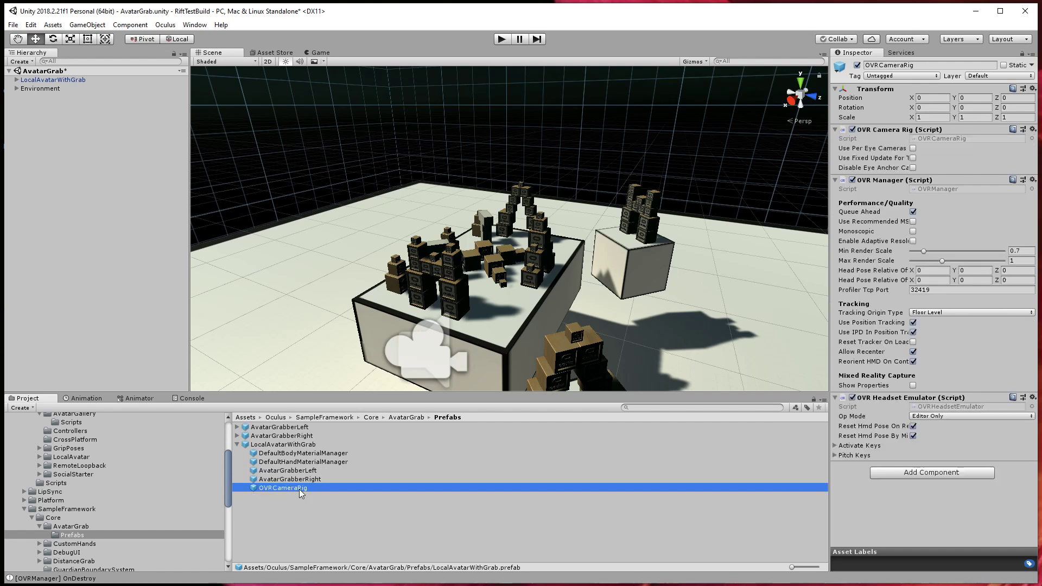
- Expand LocalAvatarWithGrab in the scene hierarchy and examine AvatarGrabberLeft with its gripTrans and GrabVolumeBig children
{"action": "left_click", "coordinate": [46, 80]}
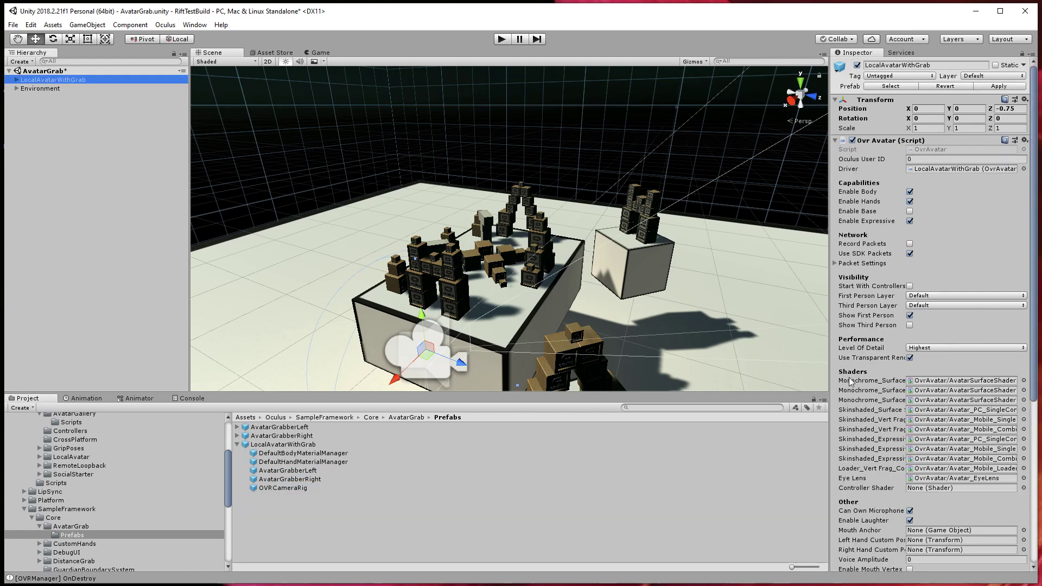
{"action": "left_click", "coordinate": [16, 80]}
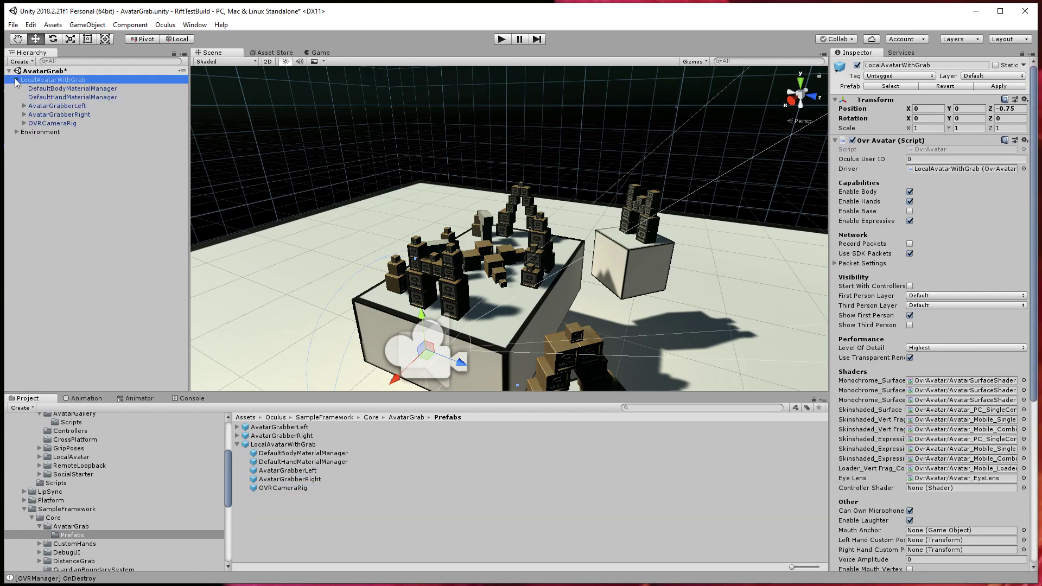
{"action": "left_click", "coordinate": [24, 106]}
{"action": "left_click", "coordinate": [24, 132]}
{"action": "left_click", "coordinate": [54, 115]}
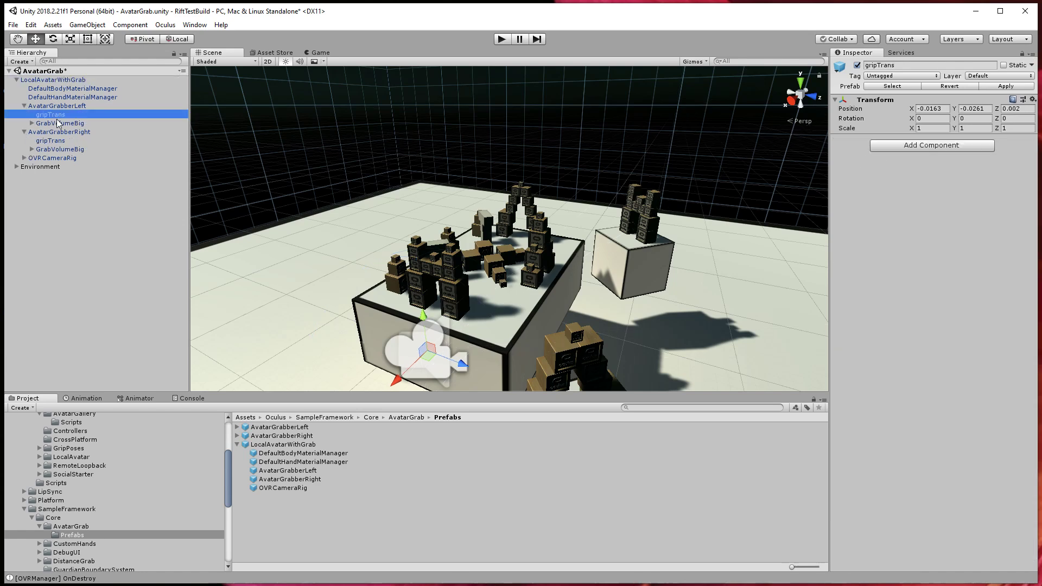
{"action": "left_click", "coordinate": [58, 124]}
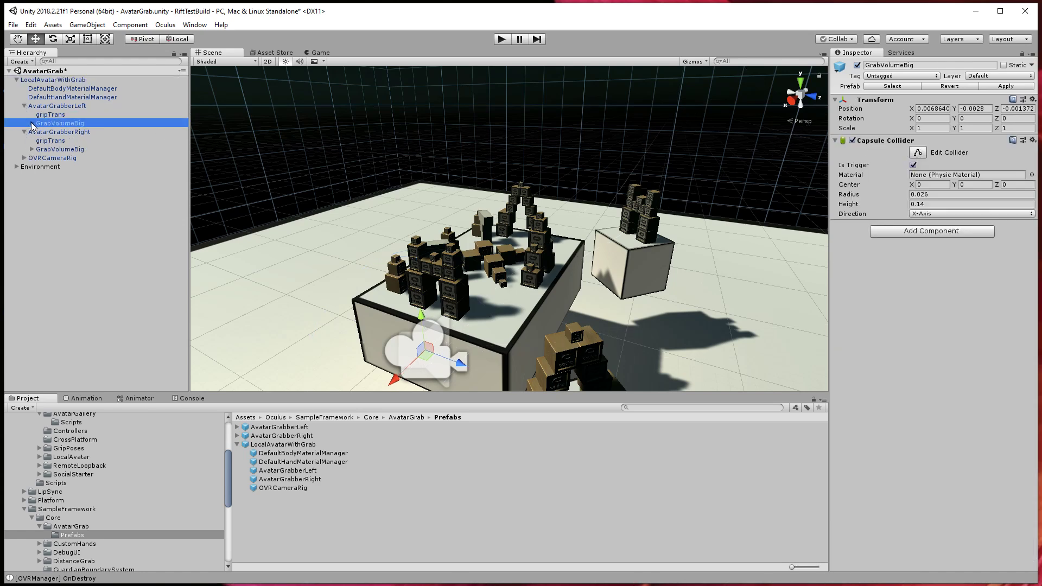
{"action": "left_click", "coordinate": [31, 123]}
{"action": "left_click", "coordinate": [53, 106]}
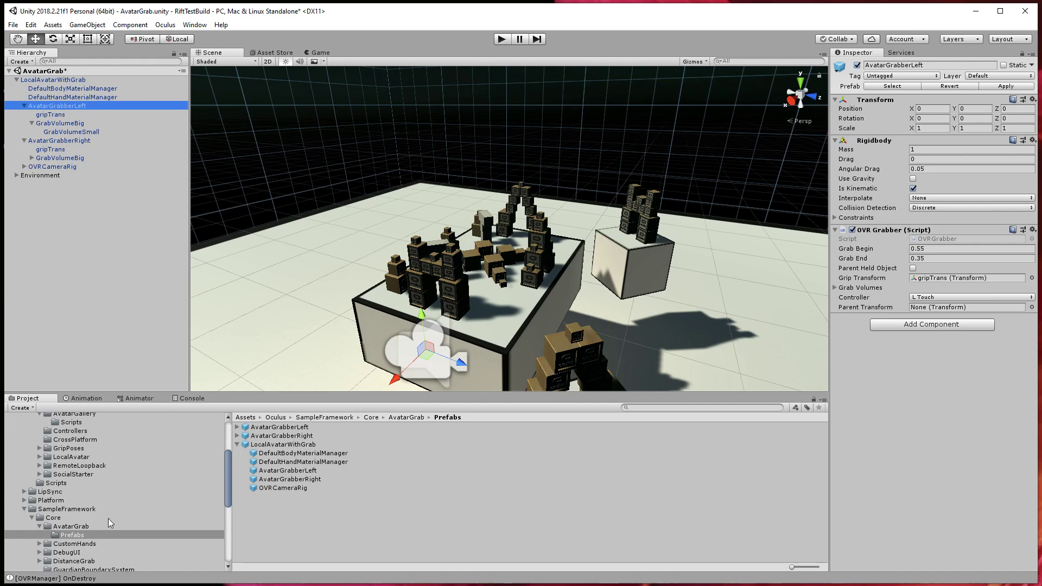
- Filter the project assets by type to list only prefabs
{"action": "scroll", "coordinate": [106, 510], "scroll_direction": "down", "scroll_amount": 3}
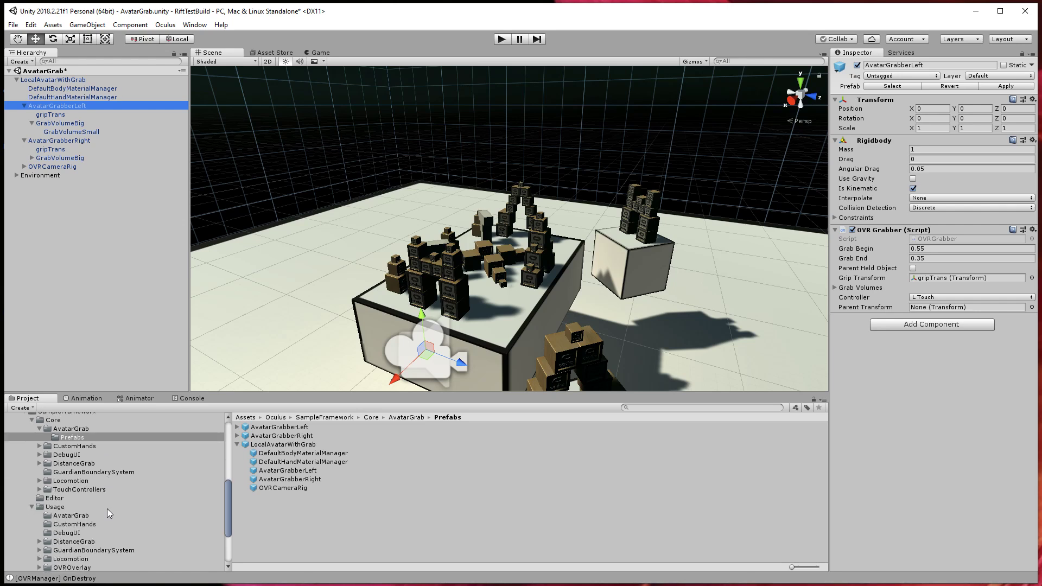
{"action": "scroll", "coordinate": [106, 509], "scroll_direction": "down", "scroll_amount": 3}
{"action": "scroll", "coordinate": [107, 510], "scroll_direction": "up", "scroll_amount": 10}
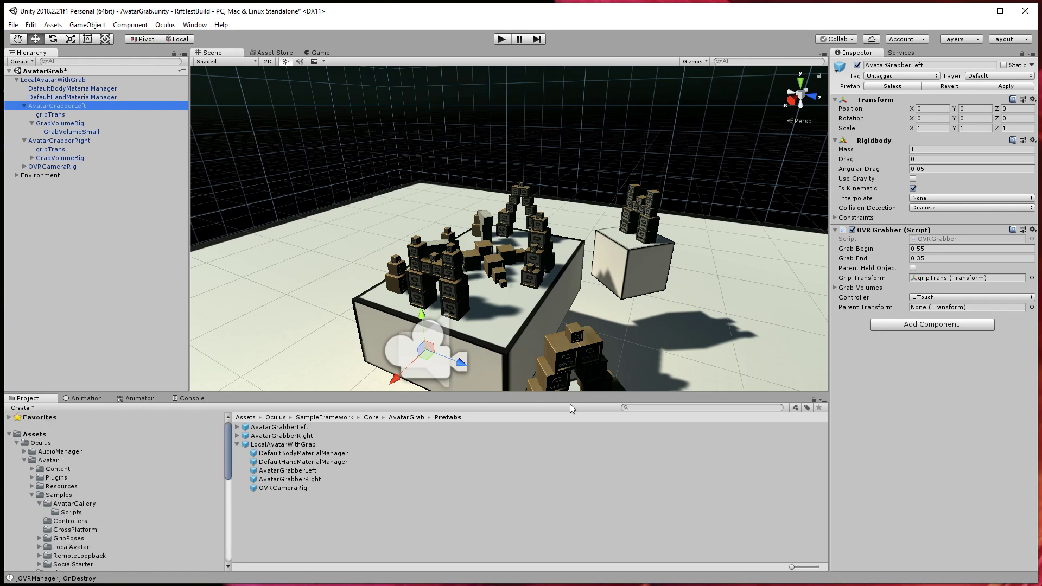
{"action": "left_click", "coordinate": [654, 406]}
{"action": "left_click", "coordinate": [795, 407]}
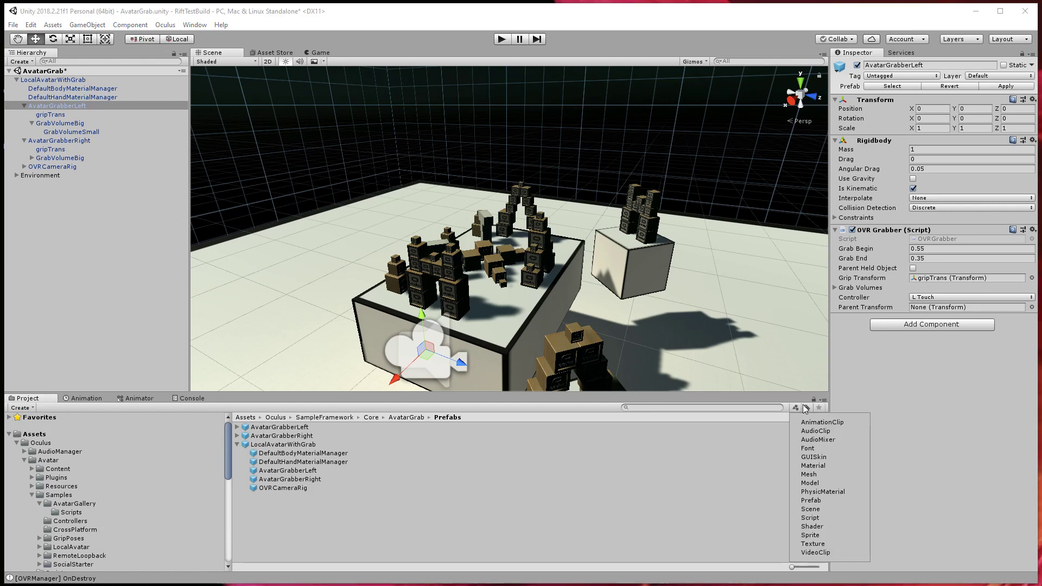
{"action": "left_click", "coordinate": [828, 500]}
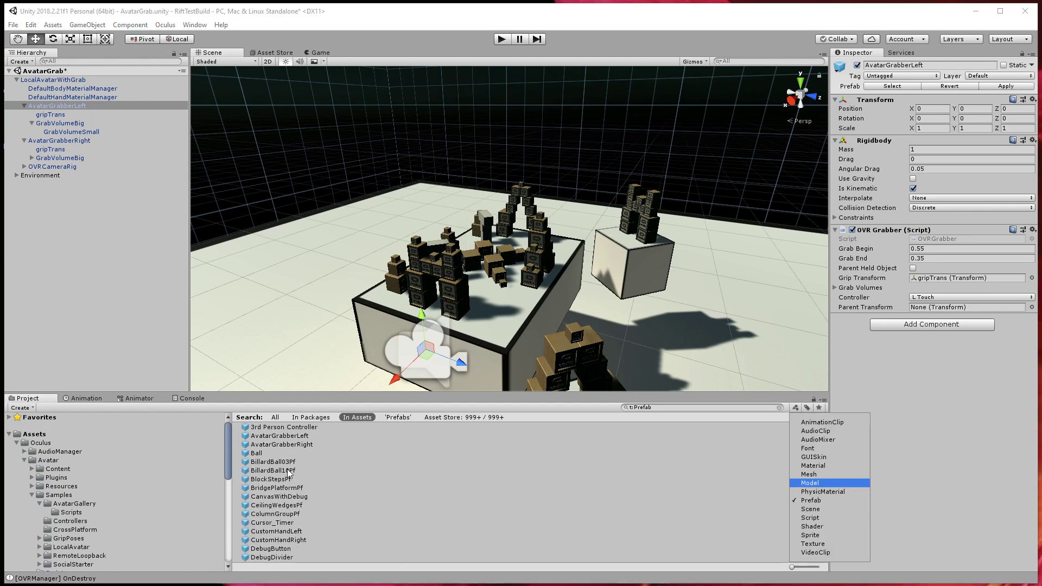
- Look through the filtered prefab list for hand prefabs that could be used with the avatar grabbers
{"action": "scroll", "coordinate": [335, 492], "scroll_direction": "down", "scroll_amount": 10}
{"action": "scroll", "coordinate": [335, 490], "scroll_direction": "up", "scroll_amount": 3}
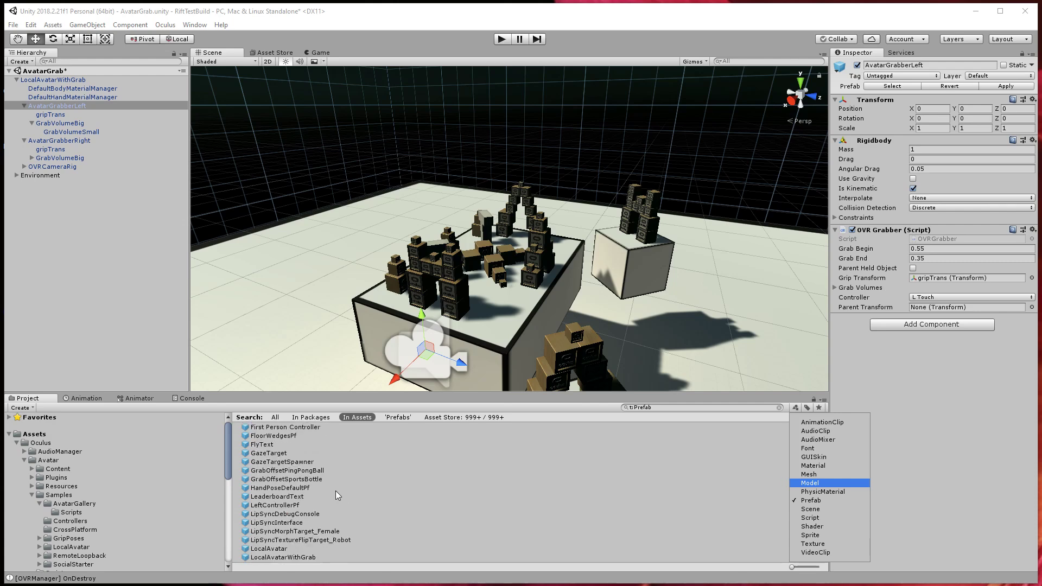
{"action": "scroll", "coordinate": [336, 490], "scroll_direction": "down", "scroll_amount": 8}
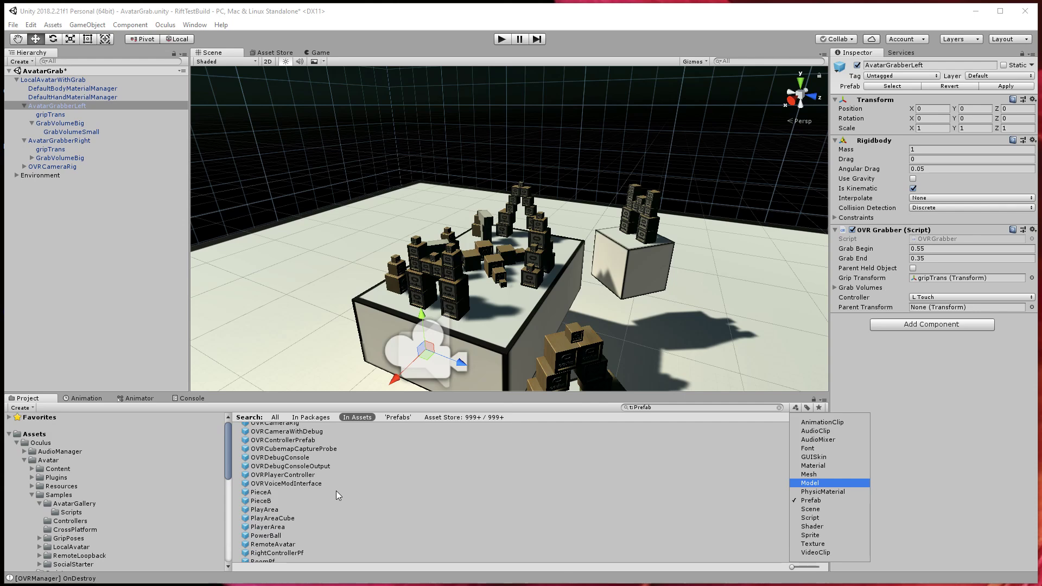
{"action": "scroll", "coordinate": [336, 491], "scroll_direction": "down", "scroll_amount": 8}
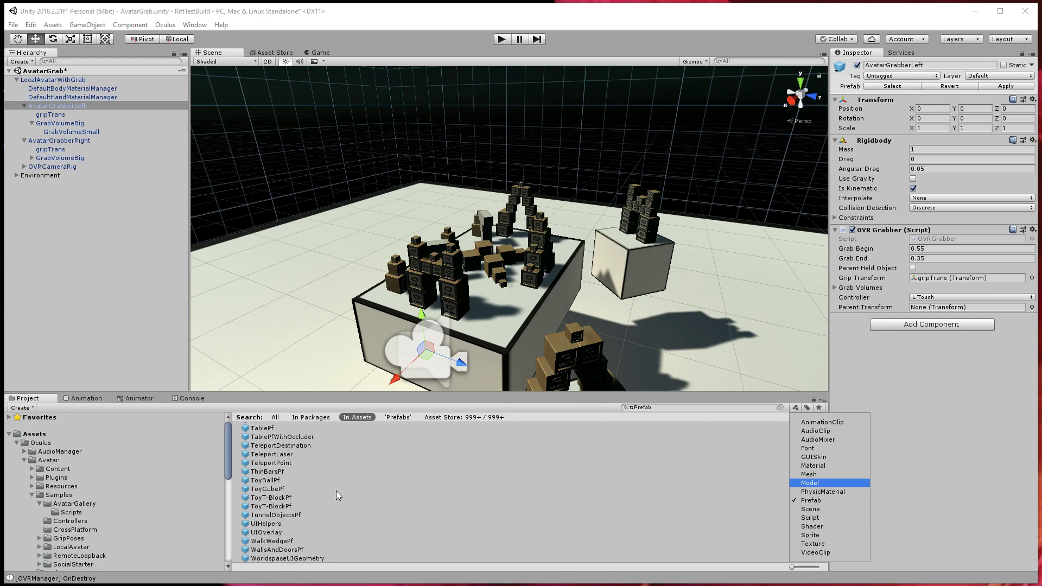
{"action": "scroll", "coordinate": [337, 491], "scroll_direction": "up", "scroll_amount": 8}
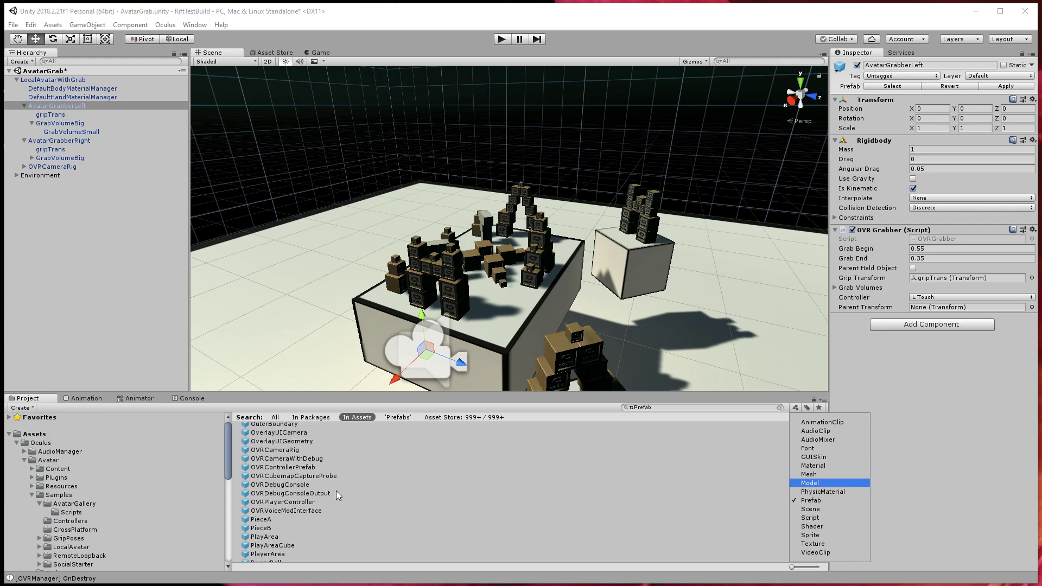
{"action": "scroll", "coordinate": [337, 491], "scroll_direction": "up", "scroll_amount": 1}
{"action": "scroll", "coordinate": [336, 491], "scroll_direction": "up", "scroll_amount": 1}
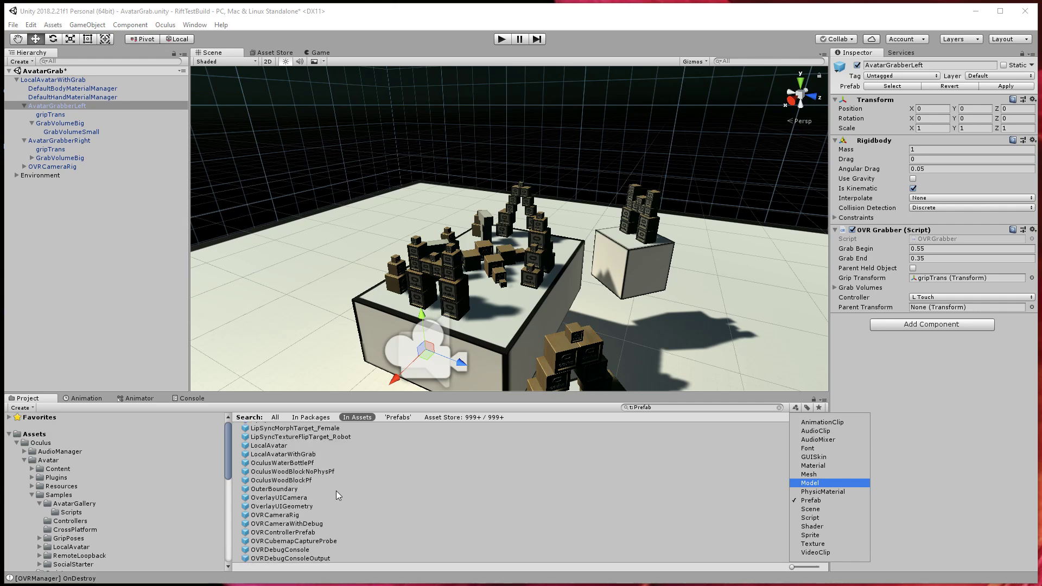
{"action": "scroll", "coordinate": [336, 491], "scroll_direction": "up", "scroll_amount": 1}
{"action": "scroll", "coordinate": [336, 491], "scroll_direction": "up", "scroll_amount": 1}
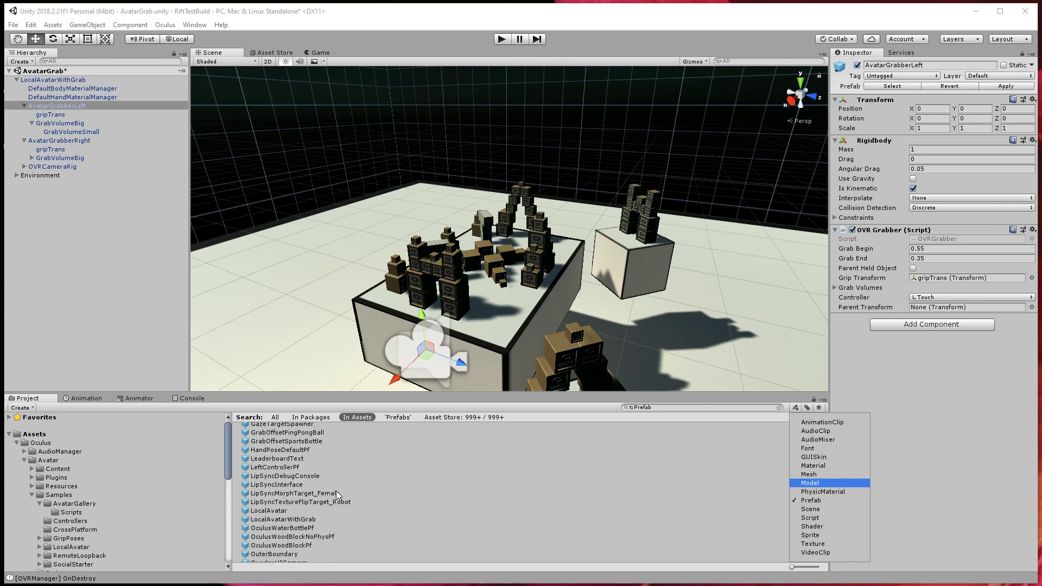
{"action": "scroll", "coordinate": [337, 491], "scroll_direction": "up", "scroll_amount": 3}
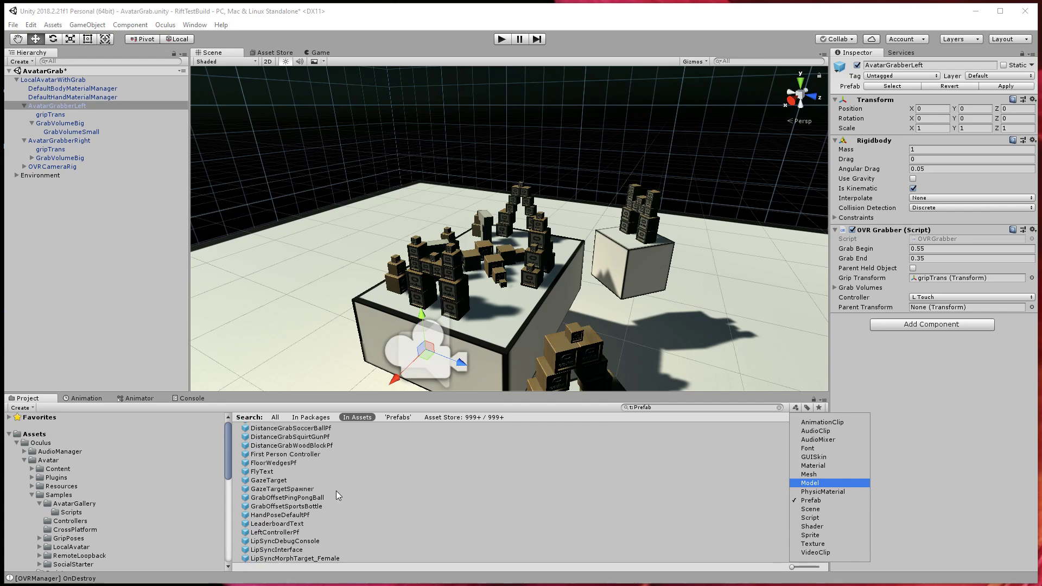
{"action": "scroll", "coordinate": [337, 490], "scroll_direction": "up", "scroll_amount": 3}
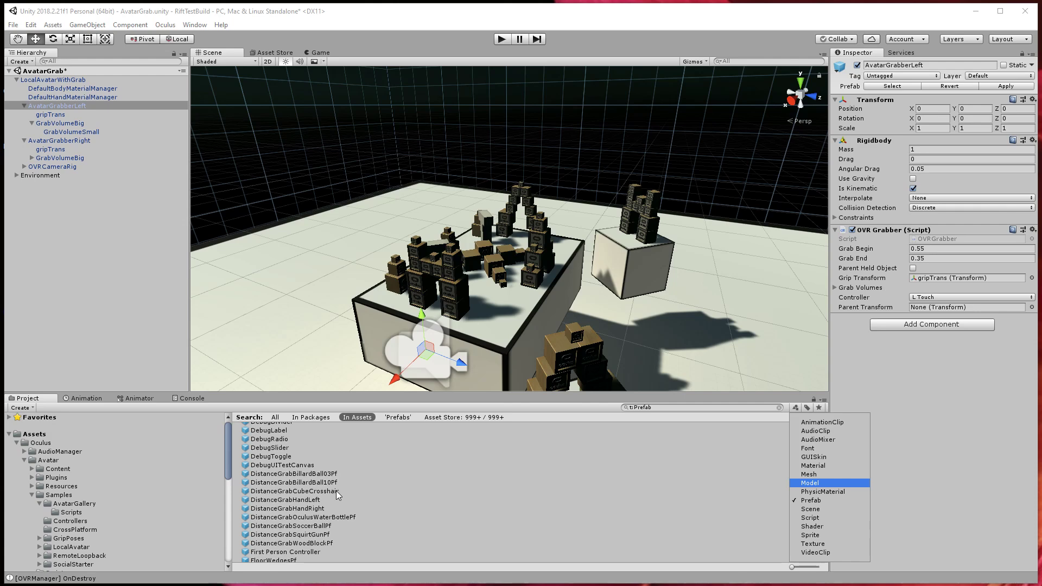
{"action": "scroll", "coordinate": [337, 490], "scroll_direction": "up", "scroll_amount": 1}
- Inspect the CustomHandLeft prefab's model preview and its Rigidbody, OVR Grabber and Hand script components
{"action": "left_click", "coordinate": [293, 461]}
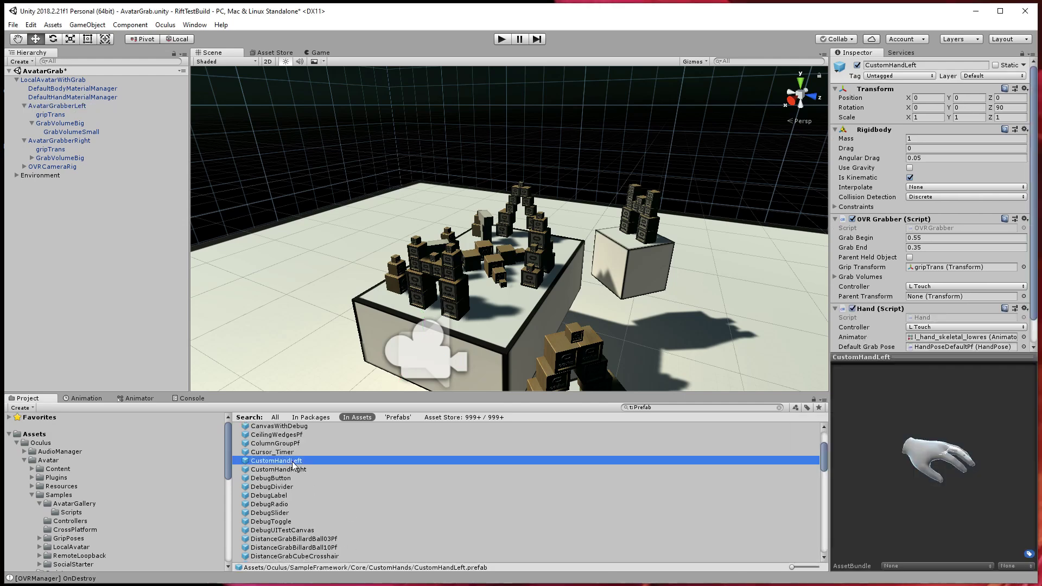
{"action": "left_click_drag", "start_coordinate": [966, 459], "coordinate": [944, 385]}
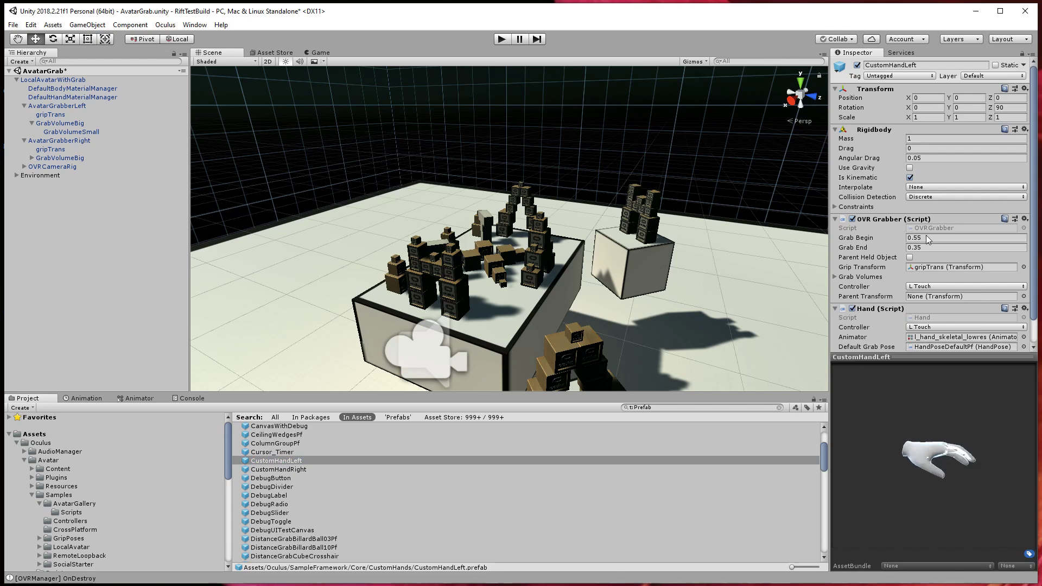
{"action": "scroll", "coordinate": [929, 245], "scroll_direction": "down", "scroll_amount": 1}
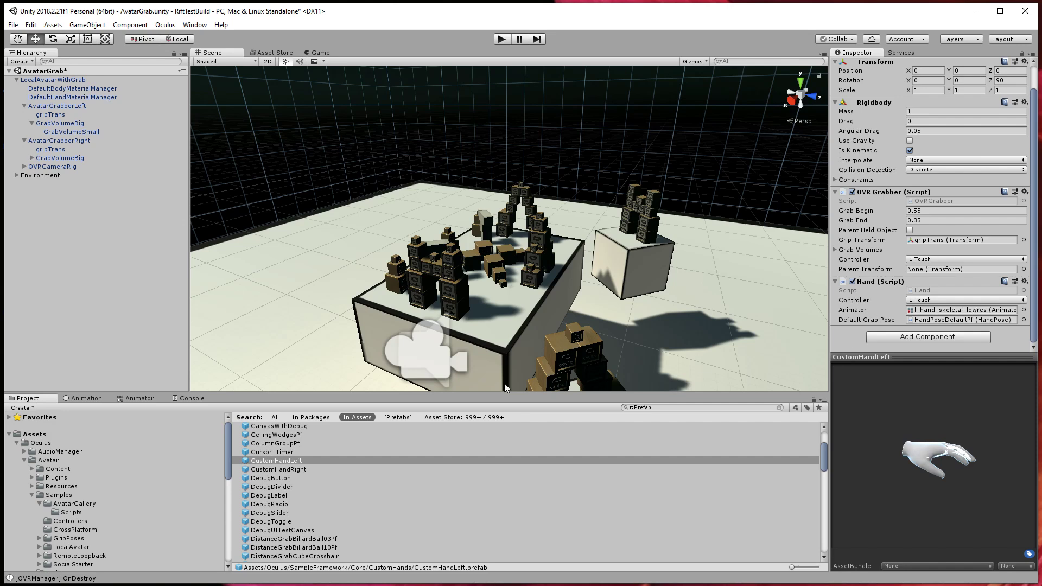
{"action": "scroll", "coordinate": [902, 203], "scroll_direction": "up", "scroll_amount": 1}
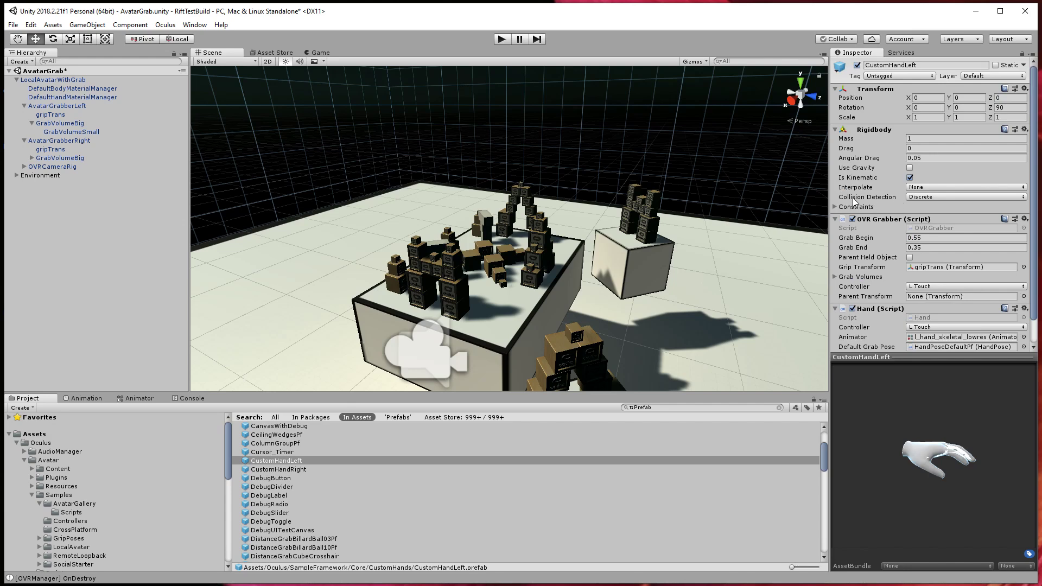
{"action": "scroll", "coordinate": [930, 302], "scroll_direction": "down", "scroll_amount": 1}
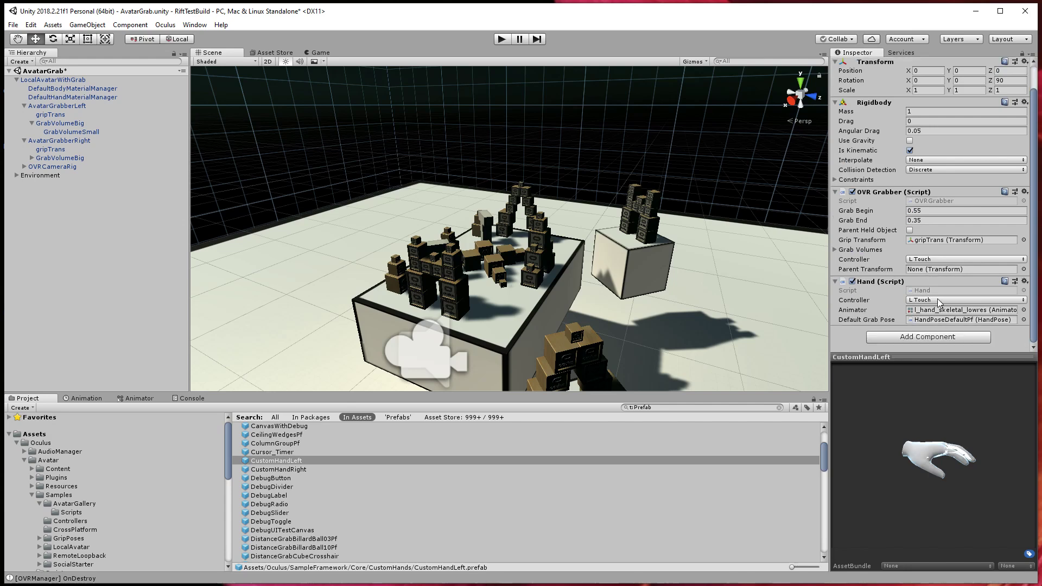
- Copy the Hand script component from CustomHandLeft and paste it as a new component on AvatarGrabberLeft in the scene
{"action": "left_click", "coordinate": [1025, 280]}
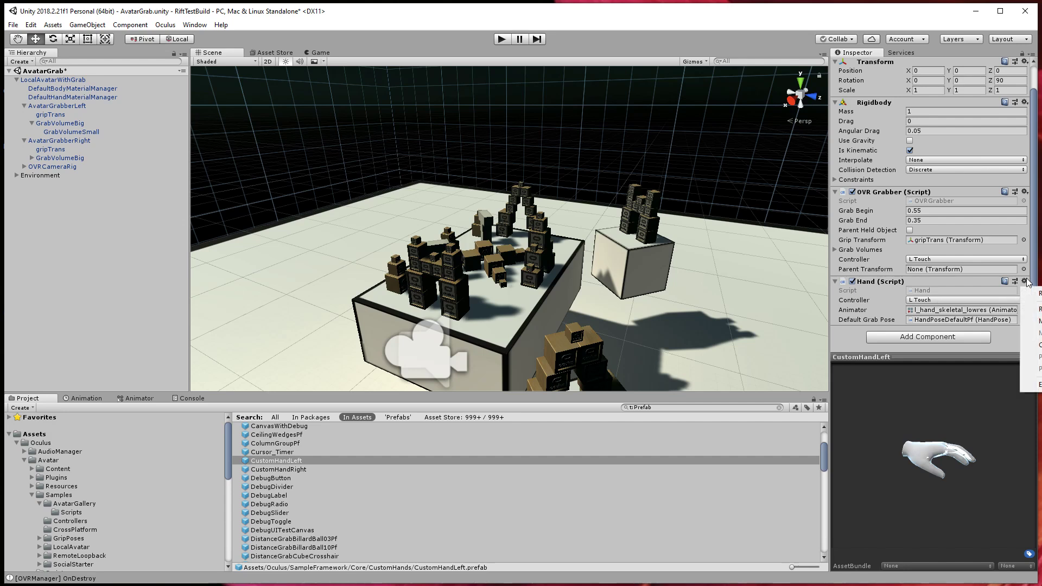
{"action": "left_click", "coordinate": [1034, 345]}
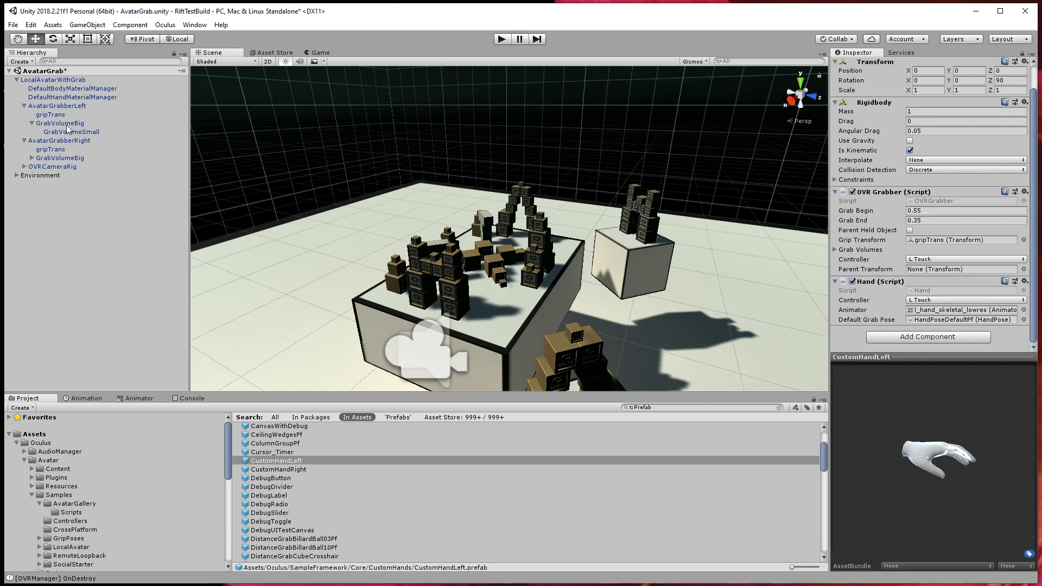
{"action": "scroll", "coordinate": [963, 165], "scroll_direction": "up", "scroll_amount": 1}
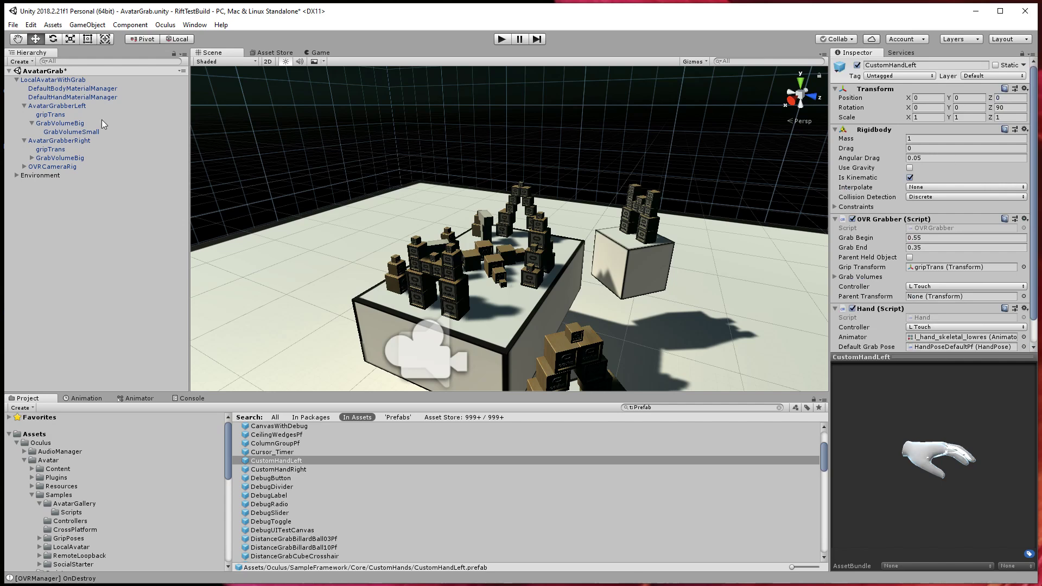
{"action": "left_click", "coordinate": [74, 107]}
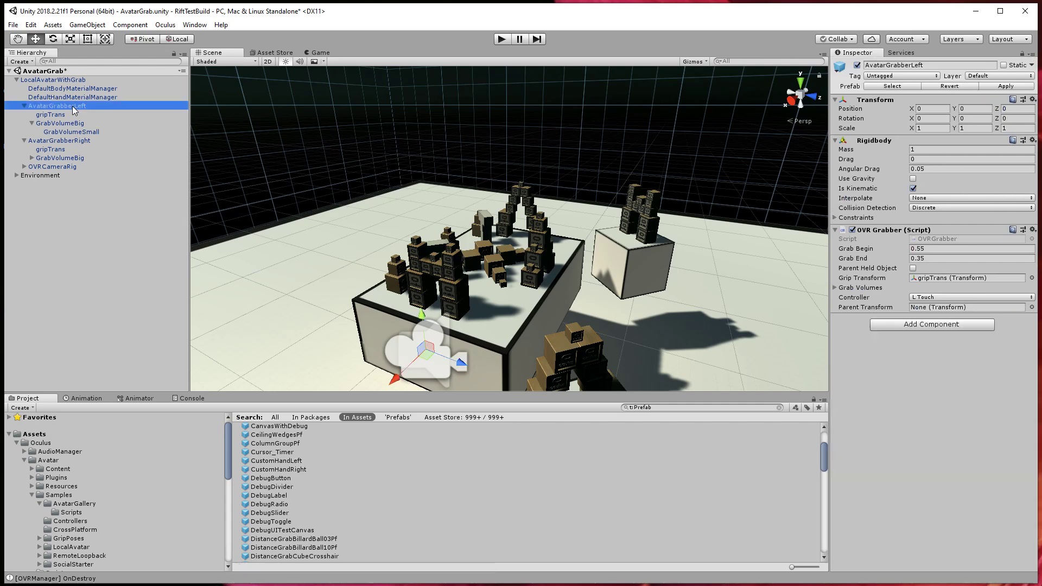
{"action": "left_click", "coordinate": [1033, 230]}
{"action": "left_click", "coordinate": [1035, 317]}
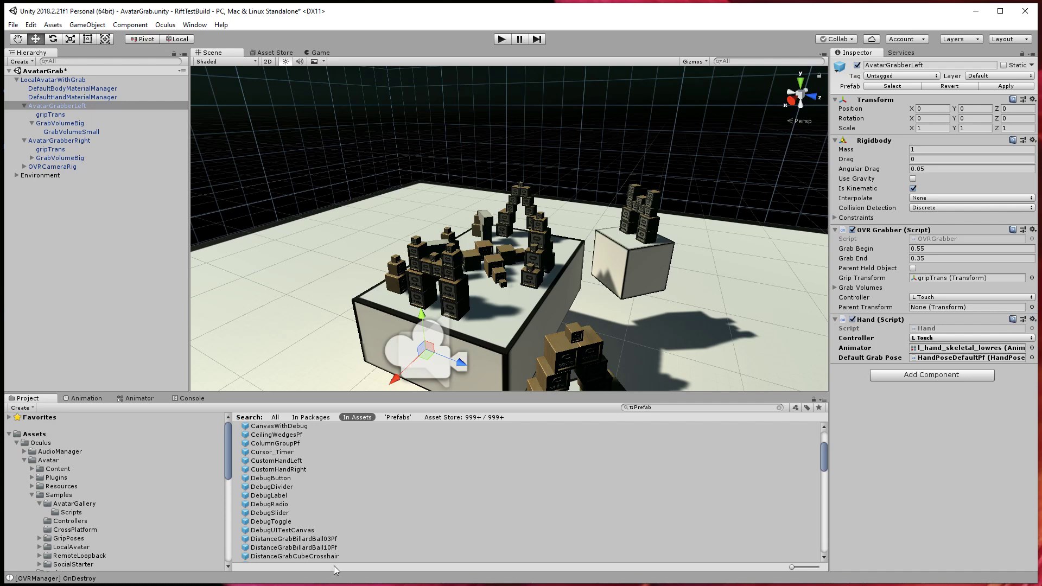
- Copy CustomHandRight's Hand script component onto AvatarGrabberRight as a new component, and test the scene in play mode
{"action": "left_click", "coordinate": [299, 468]}
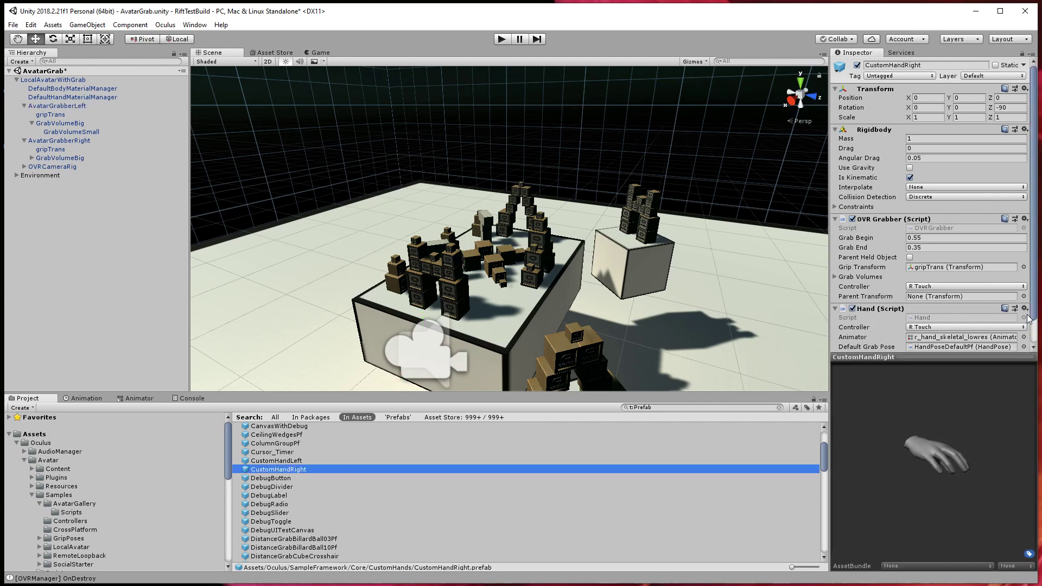
{"action": "left_click", "coordinate": [1026, 308]}
{"action": "left_click", "coordinate": [960, 328]}
{"action": "left_click", "coordinate": [75, 142]}
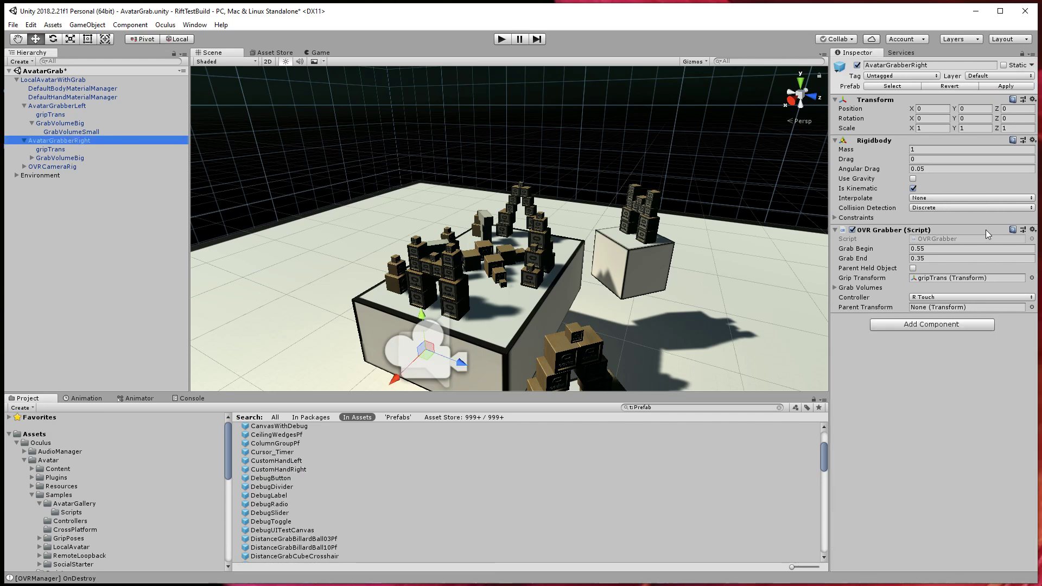
{"action": "left_click", "coordinate": [1032, 231]}
{"action": "left_click", "coordinate": [1037, 318]}
{"action": "left_click", "coordinate": [503, 41]}
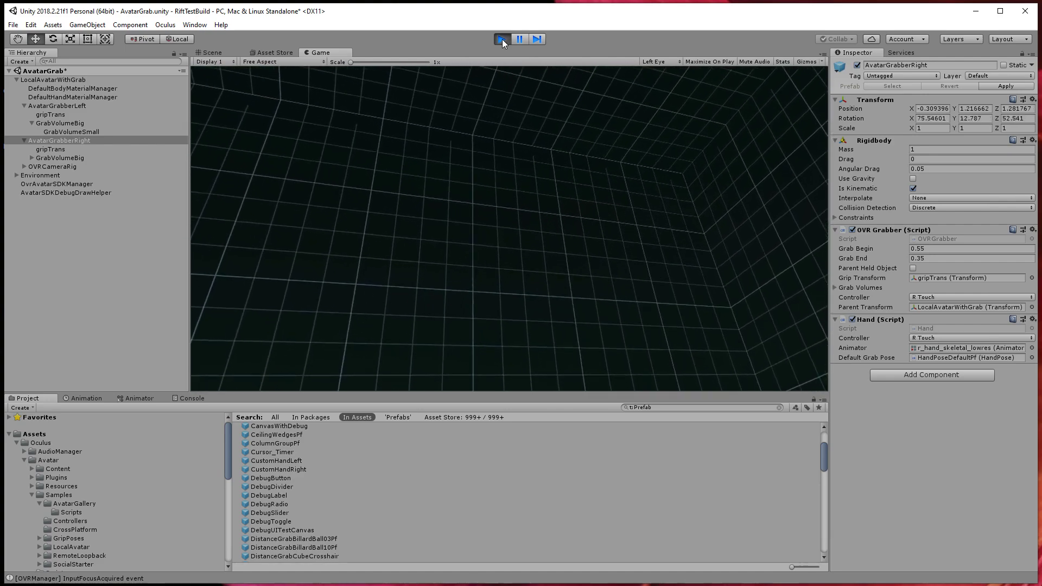
{"action": "left_click", "coordinate": [503, 39]}
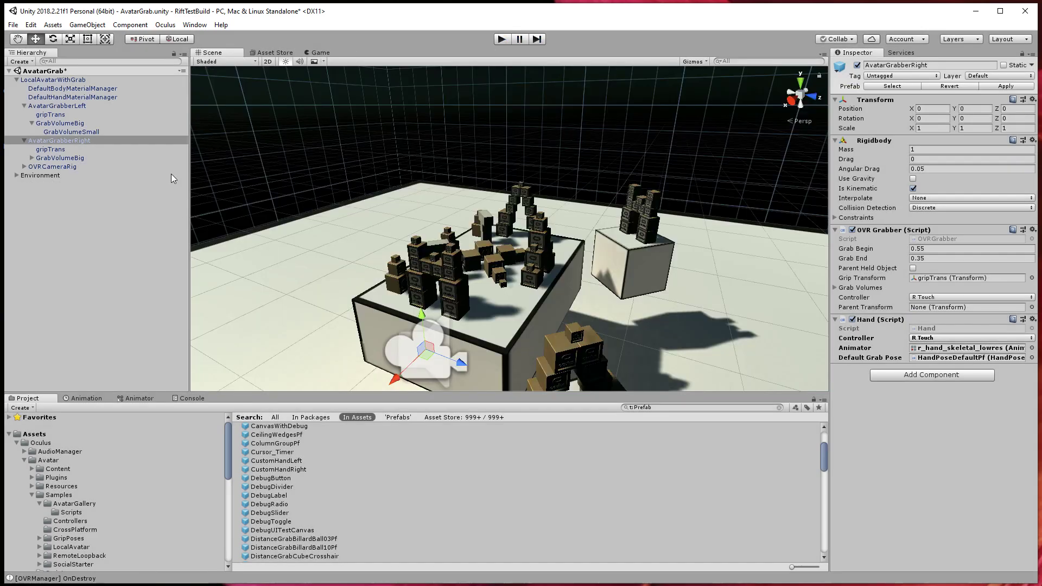
- Enable Show Third Person and Start With Controllers in LocalAvatarWithGrab's Ovr Avatar script, and test the scene in play mode
{"action": "left_click", "coordinate": [63, 80]}
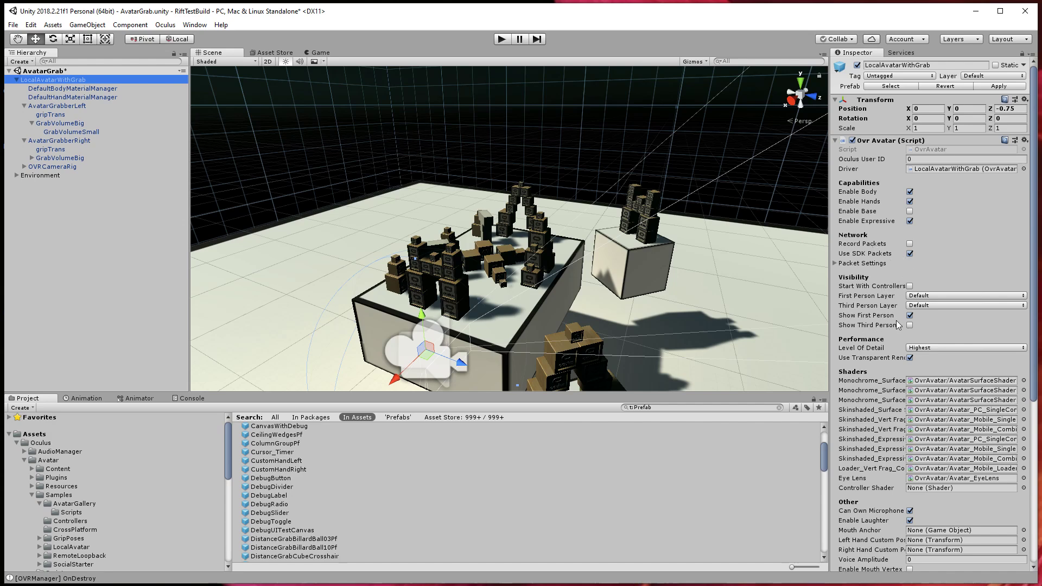
{"action": "left_click", "coordinate": [909, 325]}
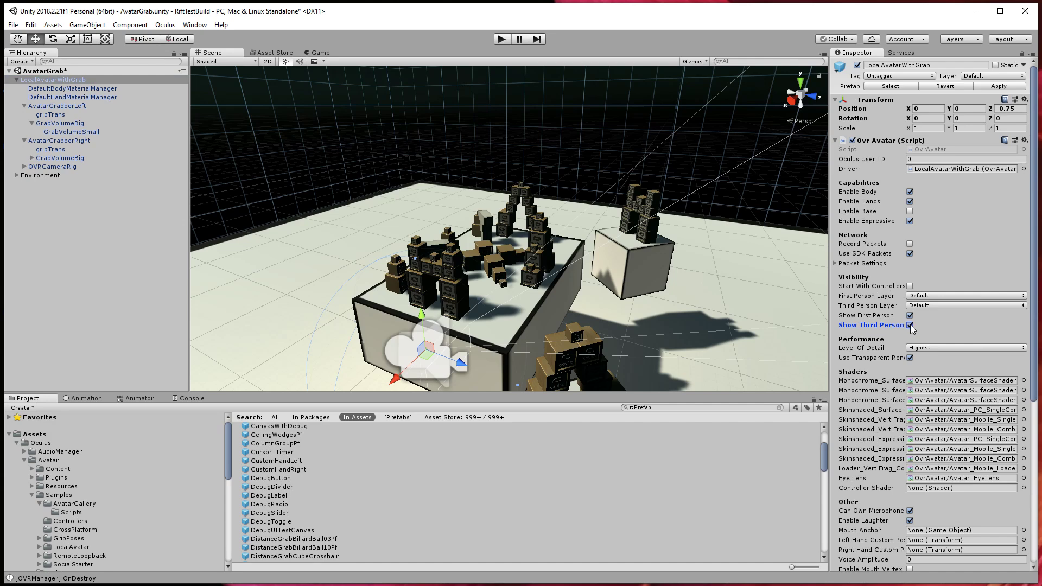
{"action": "left_click", "coordinate": [932, 306]}
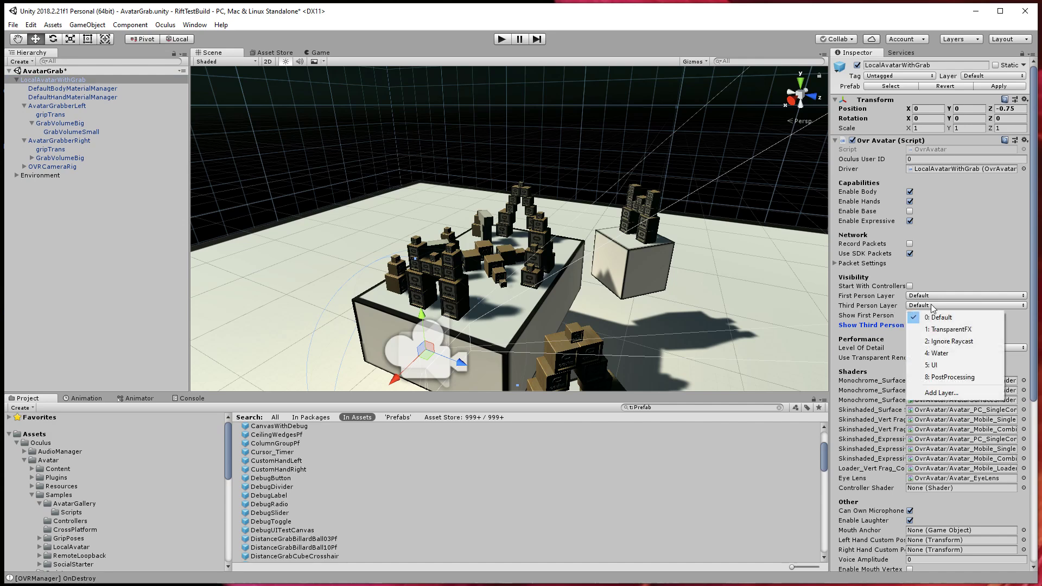
{"action": "left_click", "coordinate": [910, 286]}
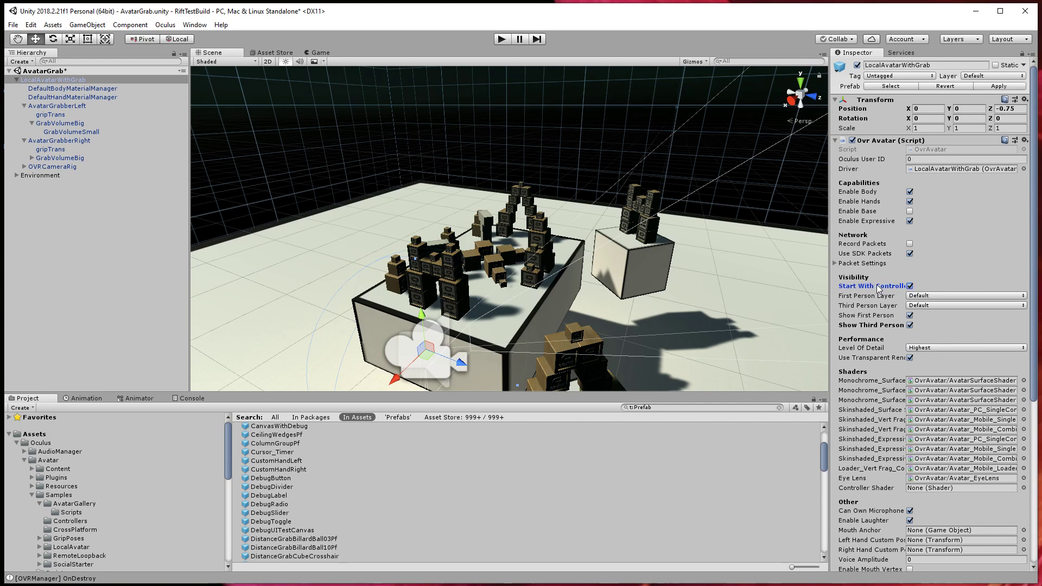
{"action": "left_click", "coordinate": [502, 39]}
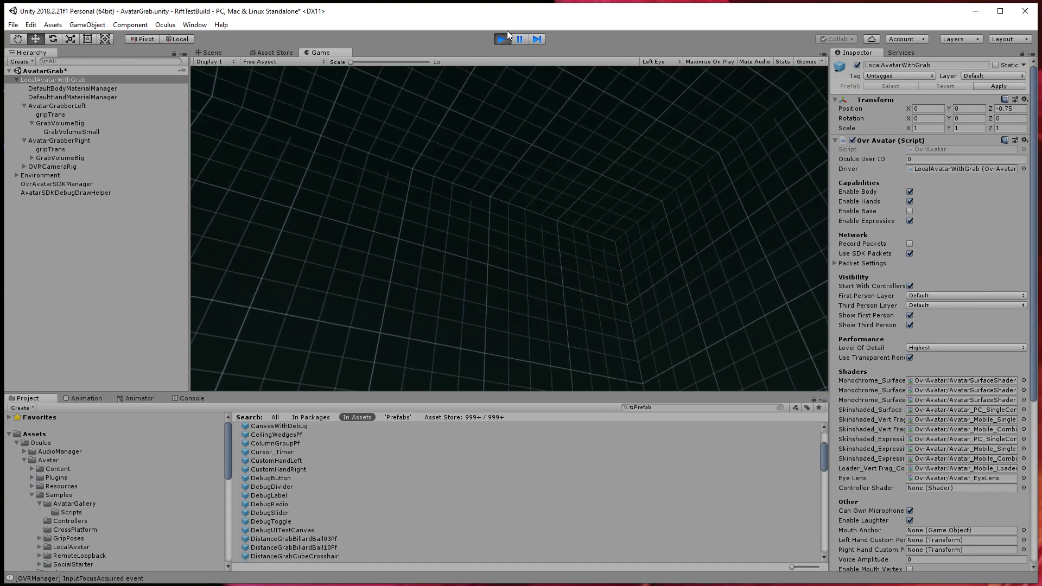
{"action": "left_click", "coordinate": [503, 38]}
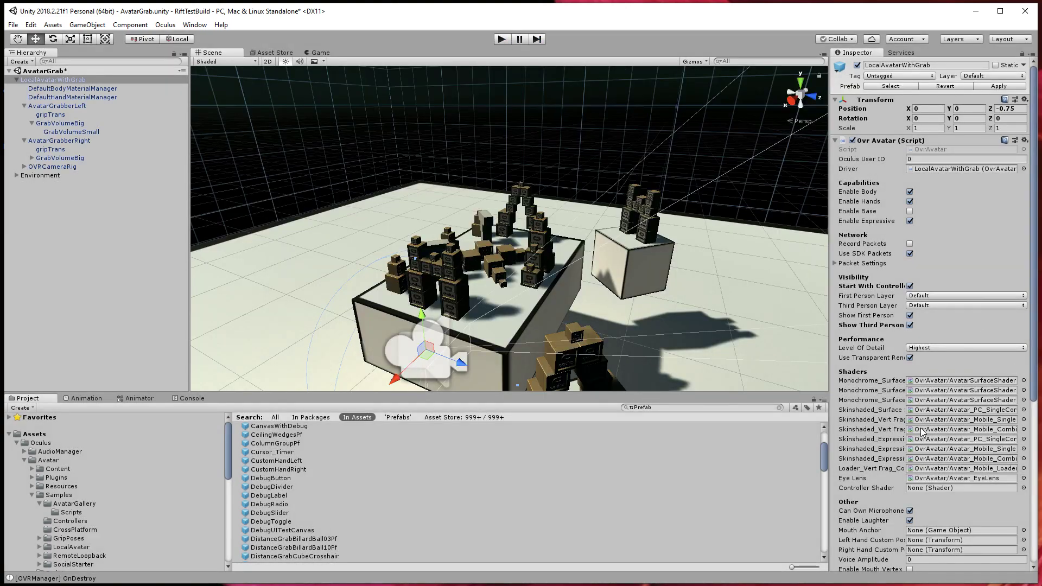
- Examine LocalAvatarWithGrab's remaining Ovr Avatar settings, including Left Hand Custom Pose, and the local driver and audio source components
{"action": "scroll", "coordinate": [923, 348], "scroll_direction": "down", "scroll_amount": 5}
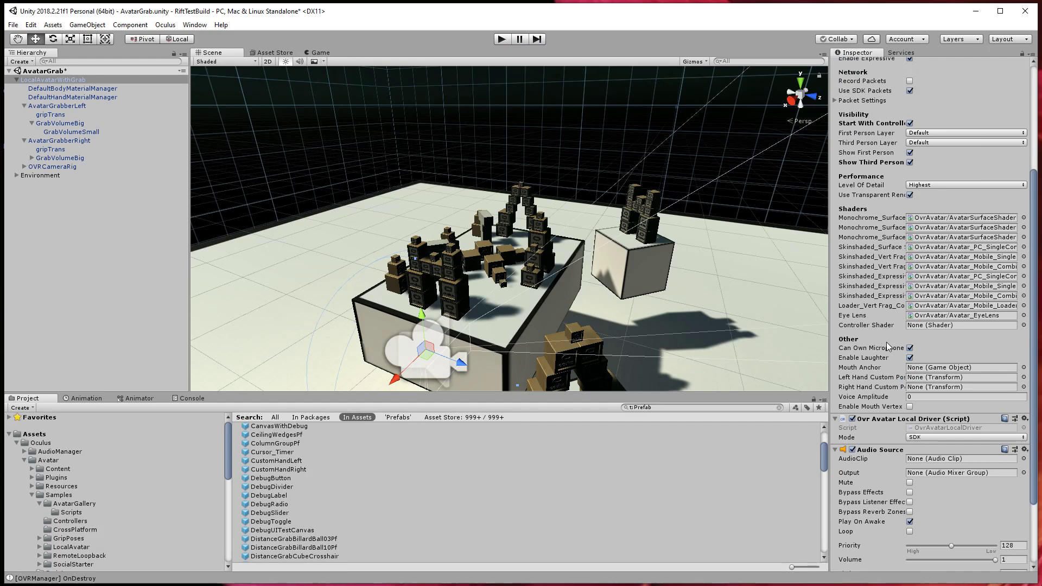
{"action": "left_click", "coordinate": [875, 377]}
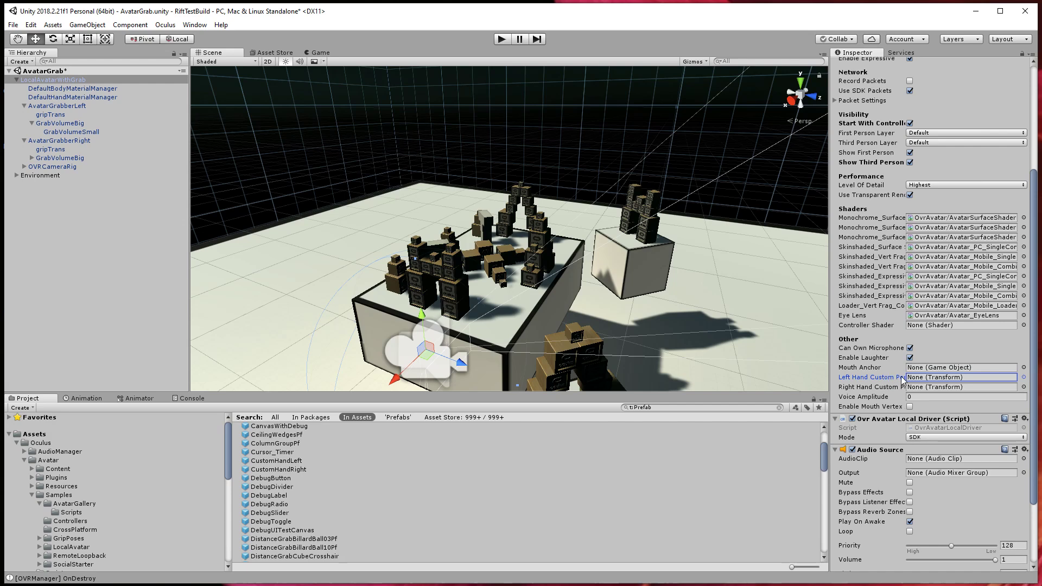
{"action": "scroll", "coordinate": [902, 378], "scroll_direction": "down", "scroll_amount": 1}
{"action": "scroll", "coordinate": [903, 378], "scroll_direction": "down", "scroll_amount": 2}
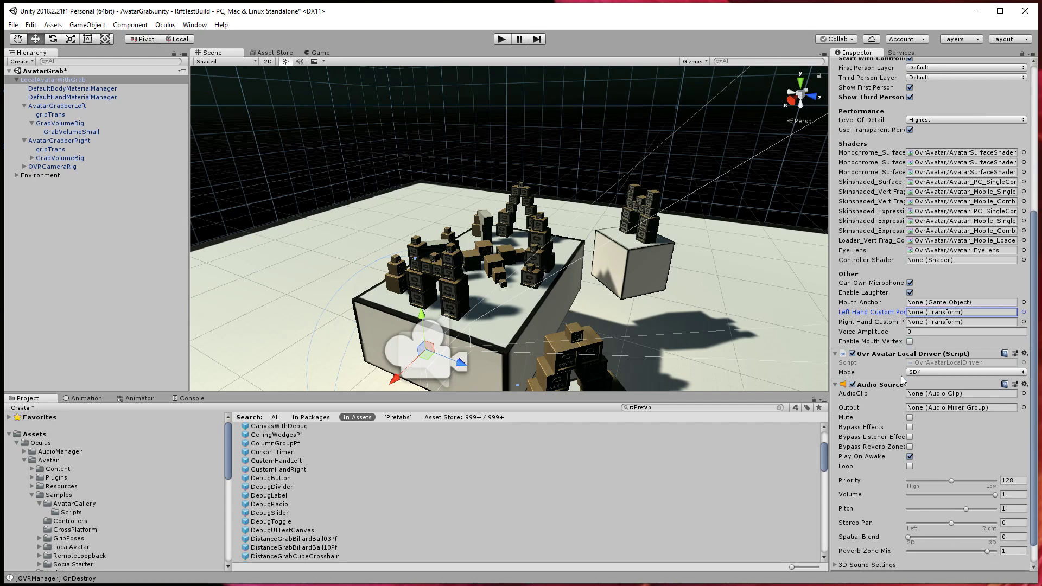
- Examine the components on AvatarGrabberLeft, AvatarGrabberRight and OVRCameraRig, and reveal the objects inside OVRCameraRig's TrackingSpace
{"action": "left_click", "coordinate": [33, 106]}
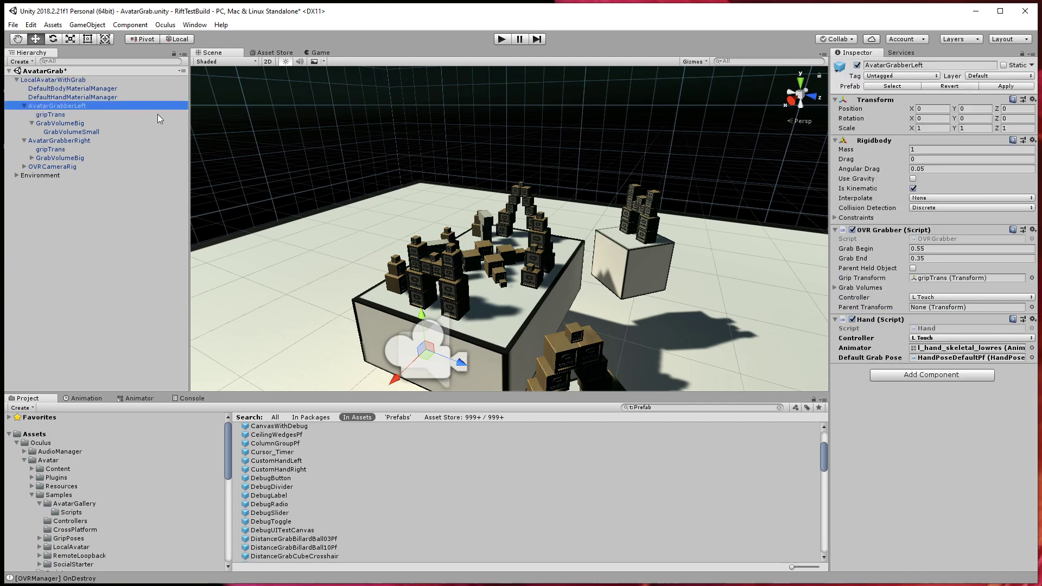
{"action": "left_click", "coordinate": [70, 140]}
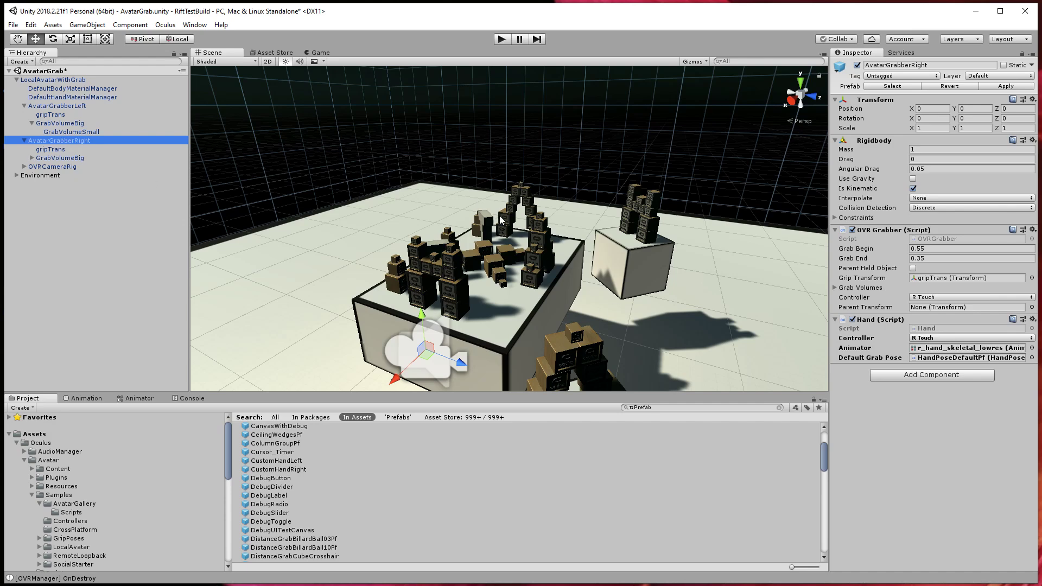
{"action": "left_click", "coordinate": [59, 167]}
{"action": "left_click", "coordinate": [23, 166]}
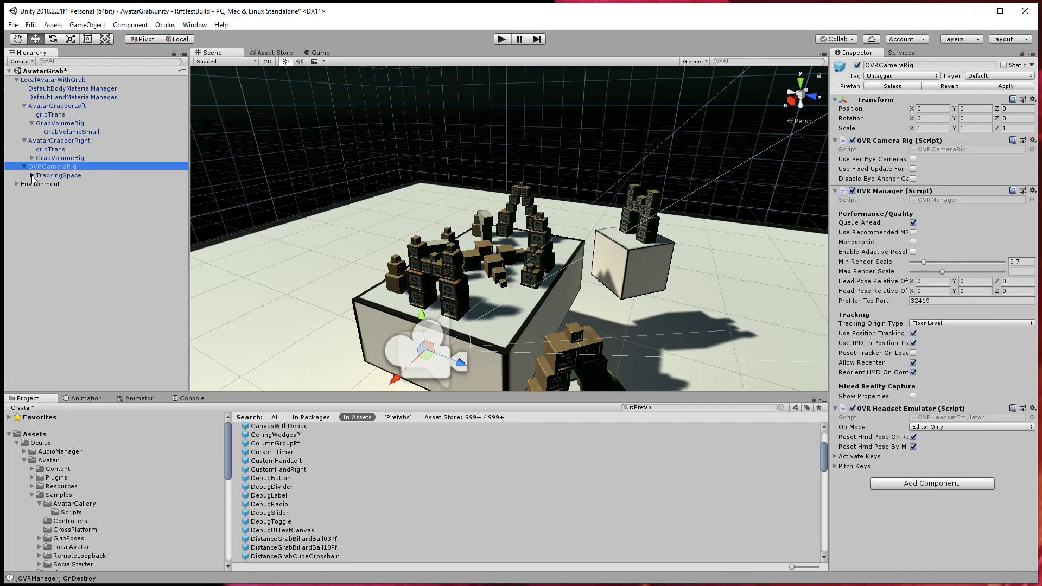
{"action": "left_click", "coordinate": [32, 176]}
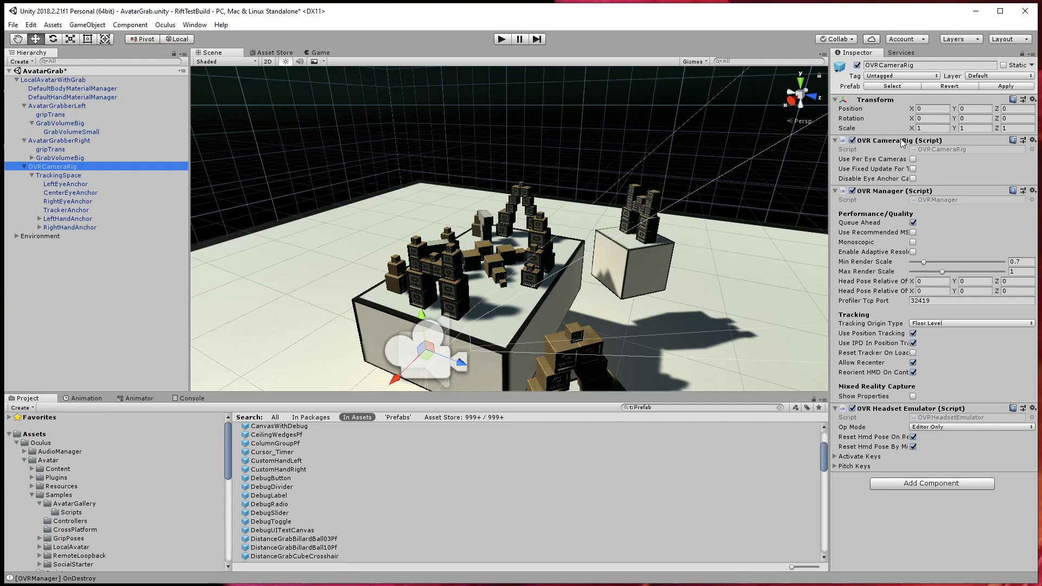
- Examine TrackingSpace's eye and hand anchors, including the child objects of LeftHandAnchor and RightHandAnchor, and return to OVRCameraRig
{"action": "left_click", "coordinate": [59, 176]}
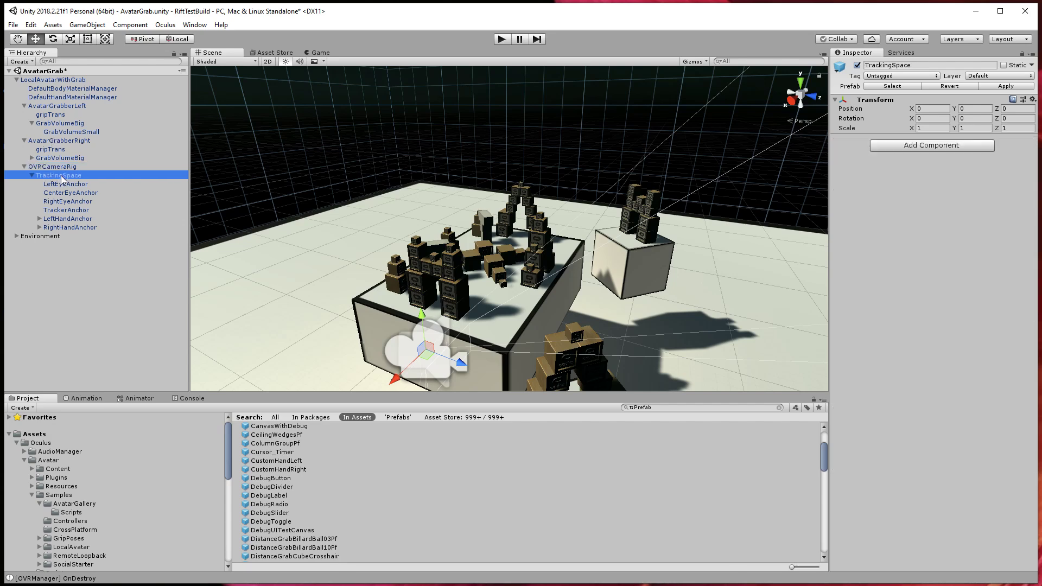
{"action": "left_click", "coordinate": [73, 184]}
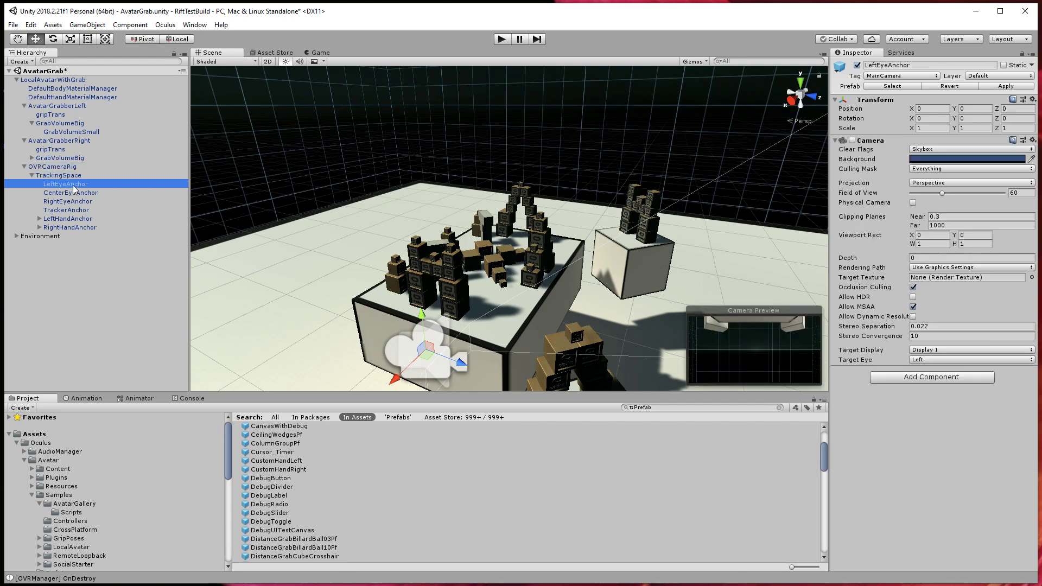
{"action": "left_click", "coordinate": [90, 193]}
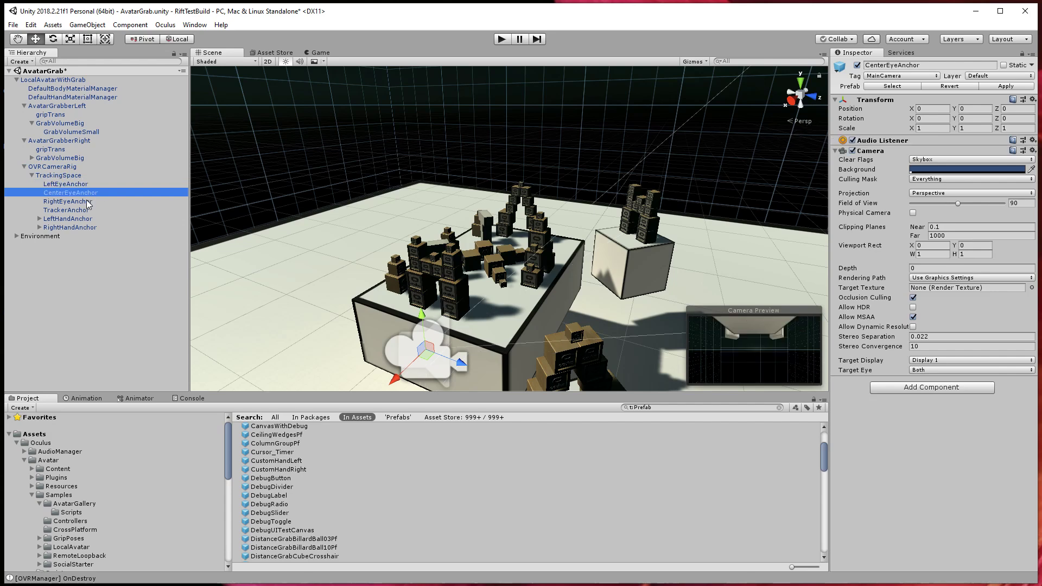
{"action": "left_click", "coordinate": [89, 202]}
{"action": "left_click", "coordinate": [87, 218]}
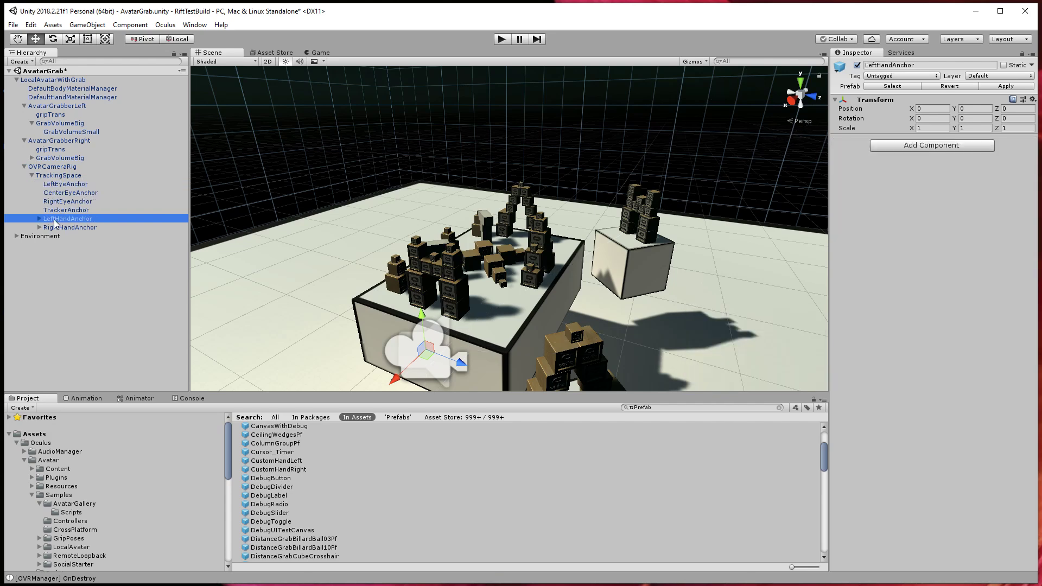
{"action": "left_click", "coordinate": [39, 219]}
{"action": "left_click", "coordinate": [39, 237]}
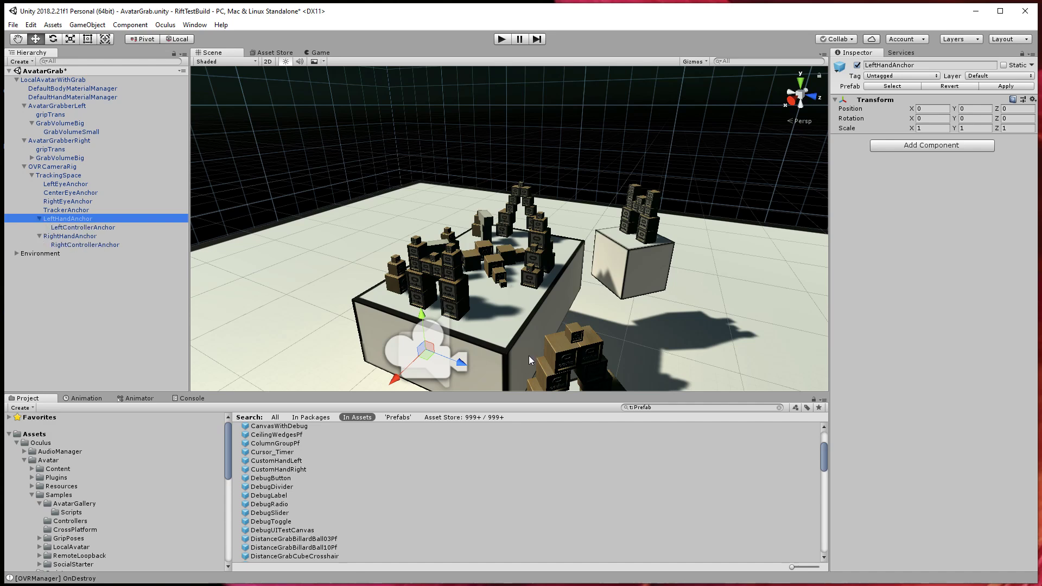
{"action": "left_click", "coordinate": [60, 174]}
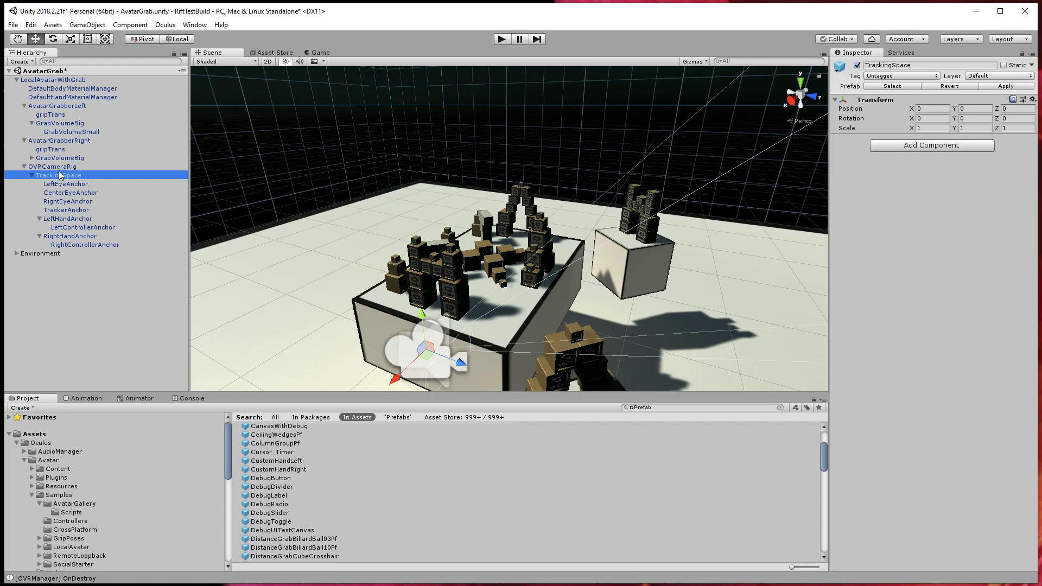
{"action": "left_click", "coordinate": [64, 185]}
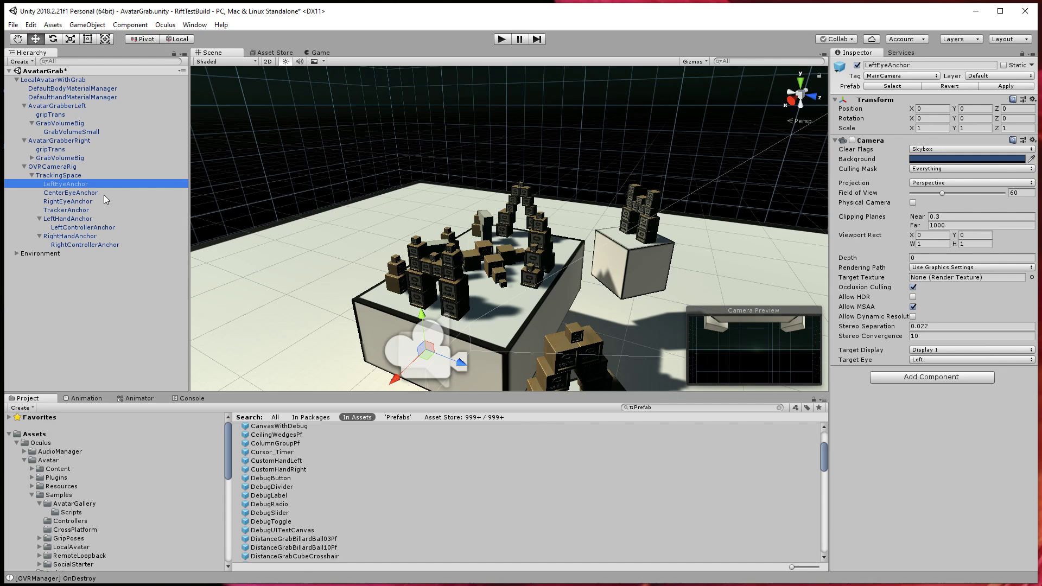
{"action": "left_click", "coordinate": [85, 202]}
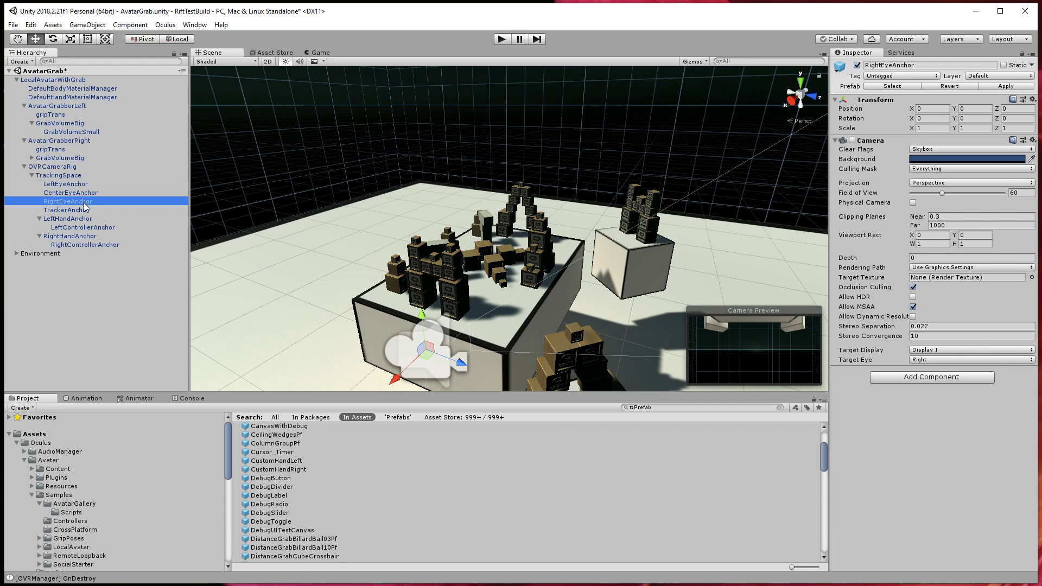
{"action": "left_click", "coordinate": [58, 169]}
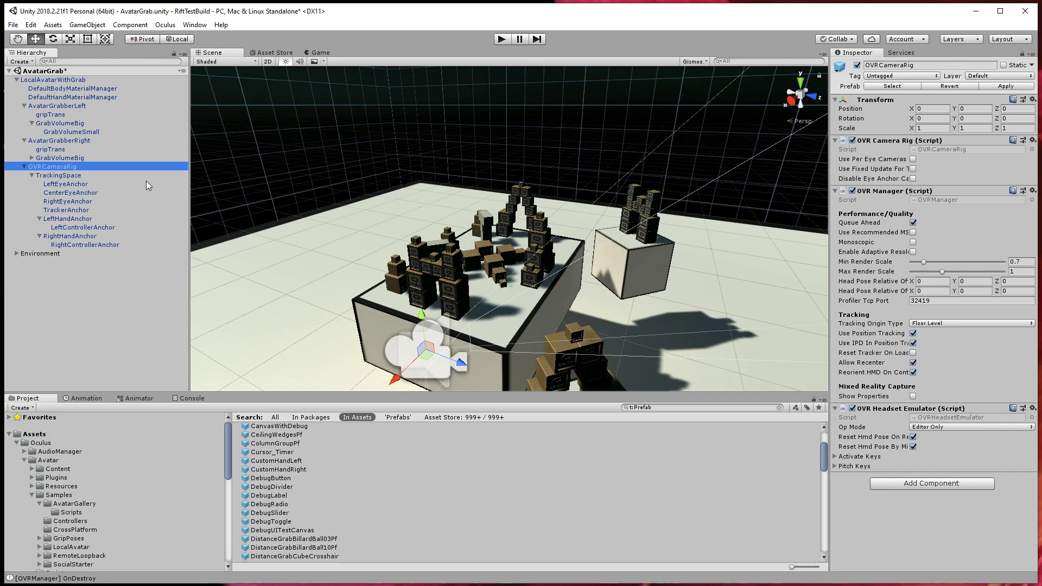
- Examine AvatarGrabberLeft's gripTrans, GrabVolumeBig and GrabVolumeSmall, viewing their capsule colliders up close in the scene
{"action": "left_click", "coordinate": [31, 81]}
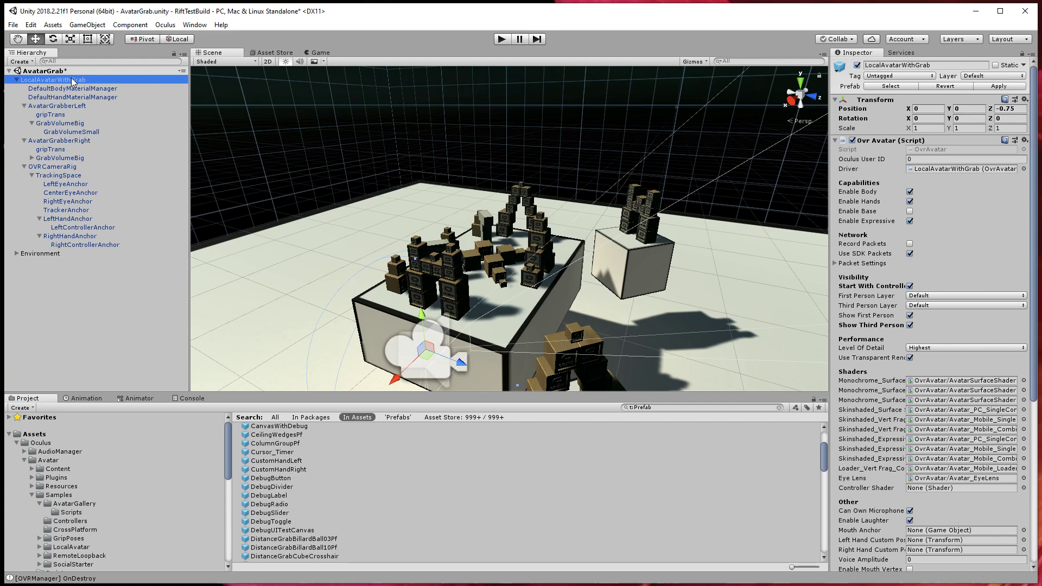
{"action": "left_click", "coordinate": [84, 105]}
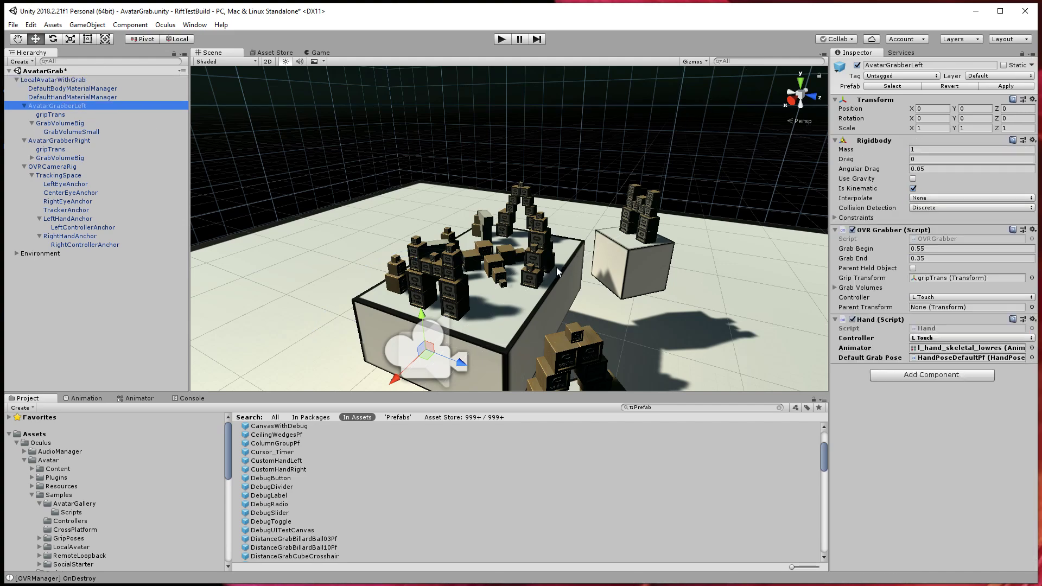
{"action": "key", "text": "f"}
{"action": "left_click_drag", "start_coordinate": [588, 276], "coordinate": [652, 250], "text": "alt"}
{"action": "left_click", "coordinate": [62, 115]}
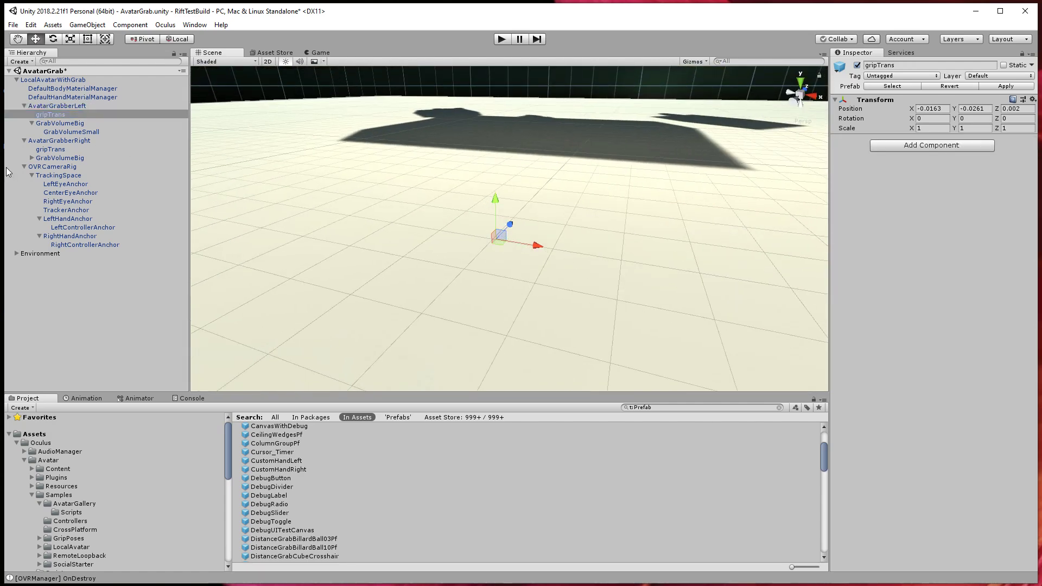
{"action": "left_click", "coordinate": [60, 123]}
{"action": "right_click_drag", "start_coordinate": [686, 242], "coordinate": [609, 324], "text": "alt"}
{"action": "left_click_drag", "start_coordinate": [609, 324], "coordinate": [597, 222], "text": "alt"}
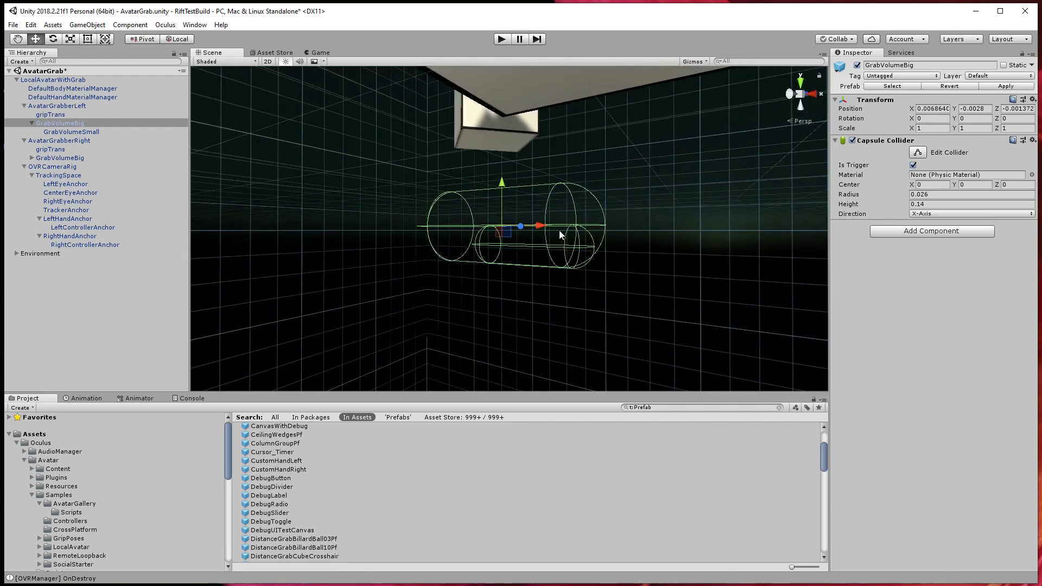
{"action": "left_click", "coordinate": [73, 133]}
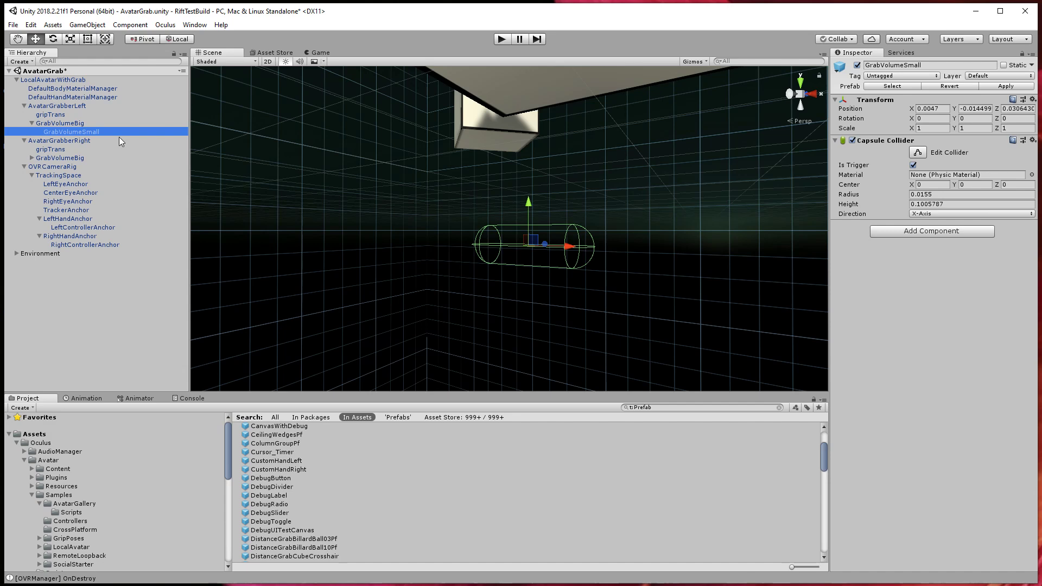
{"action": "left_click_drag", "start_coordinate": [118, 136], "coordinate": [83, 126]}
{"action": "left_click", "coordinate": [83, 126]}
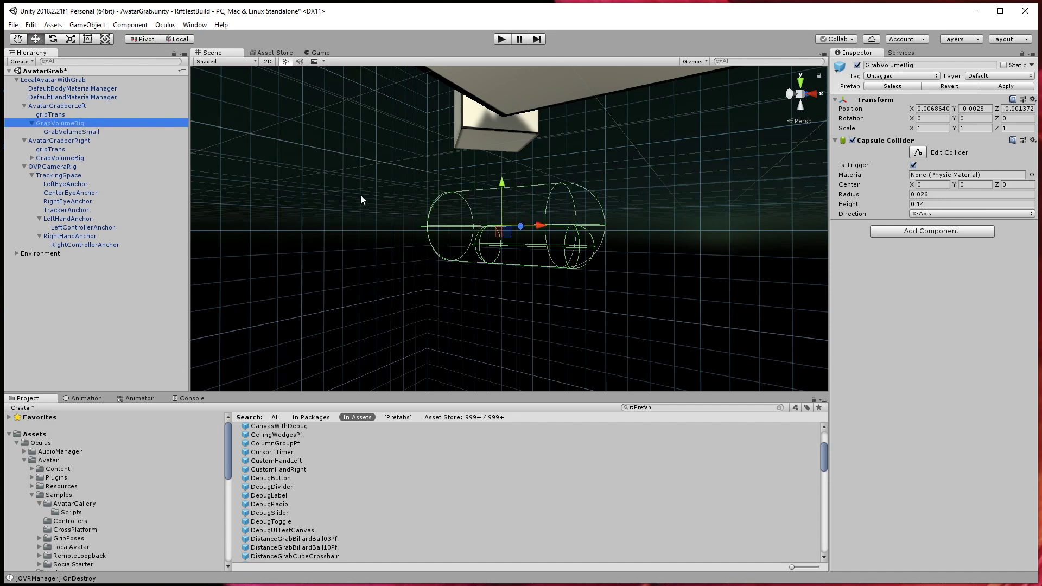
- Inspect the Grab Volumes assigned in AvatarGrabberLeft's OVR Grabber script, and collapse AvatarGrabberLeft in the scene's object list
{"action": "left_click", "coordinate": [61, 106]}
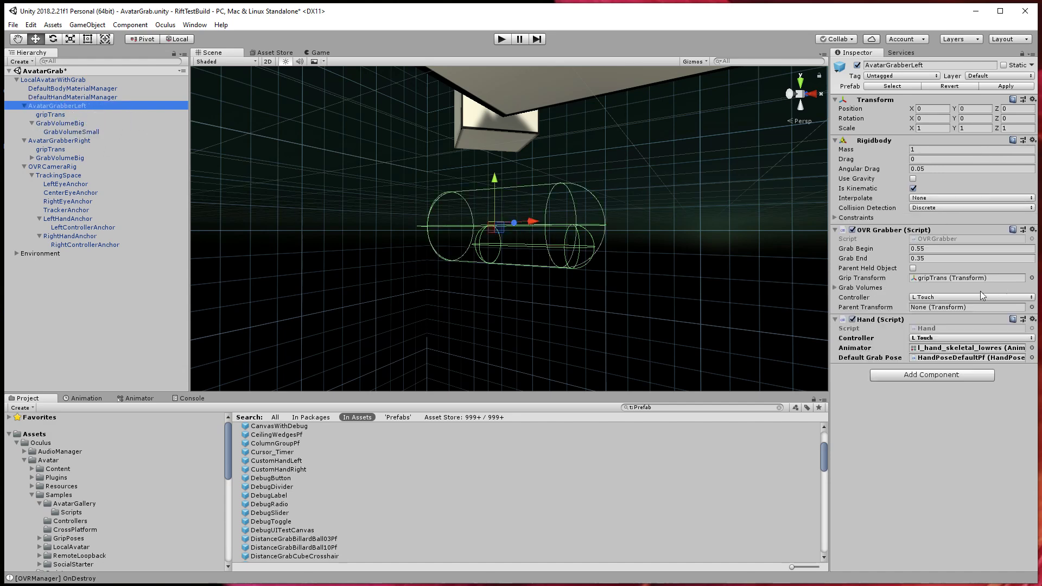
{"action": "left_click", "coordinate": [836, 287]}
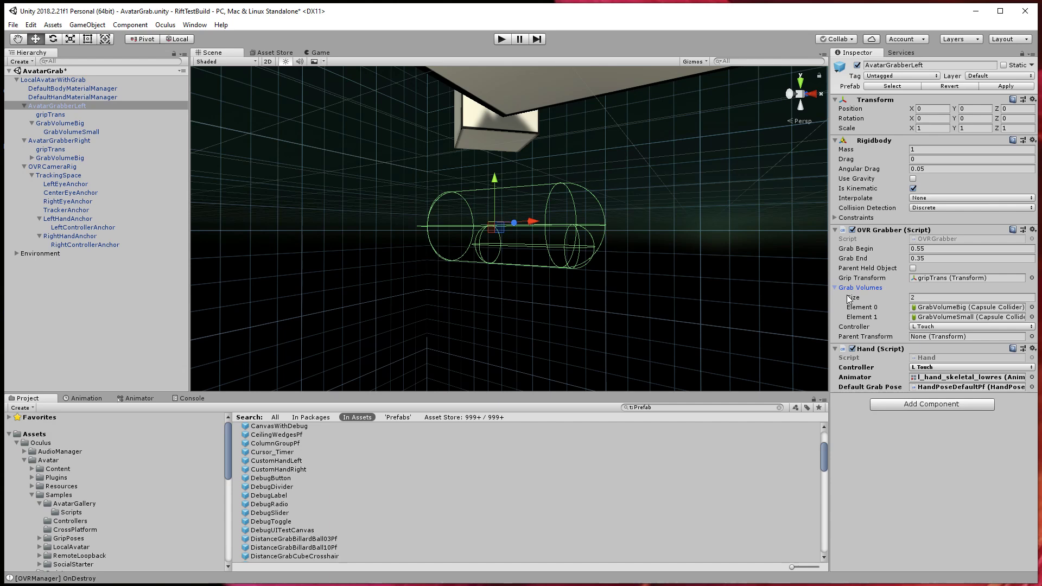
{"action": "left_click", "coordinate": [24, 106]}
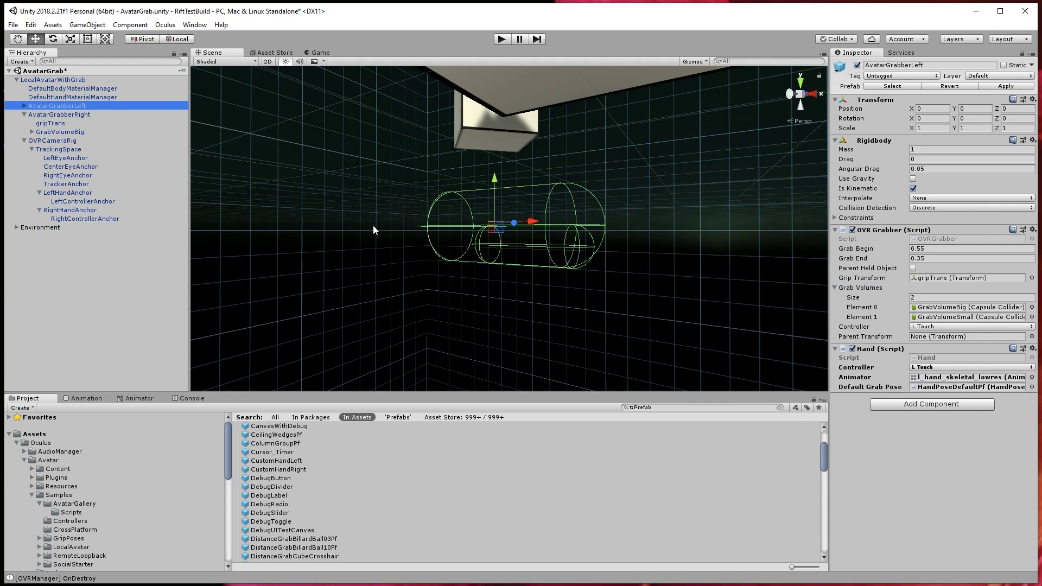
- Select a ToyCubePf (7) block in CubeRow (2) and examine it up close along with the surrounding toys and its components
{"action": "scroll", "coordinate": [373, 224], "scroll_direction": "down", "scroll_amount": 3}
{"action": "left_click_drag", "start_coordinate": [380, 228], "coordinate": [576, 263], "text": "alt"}
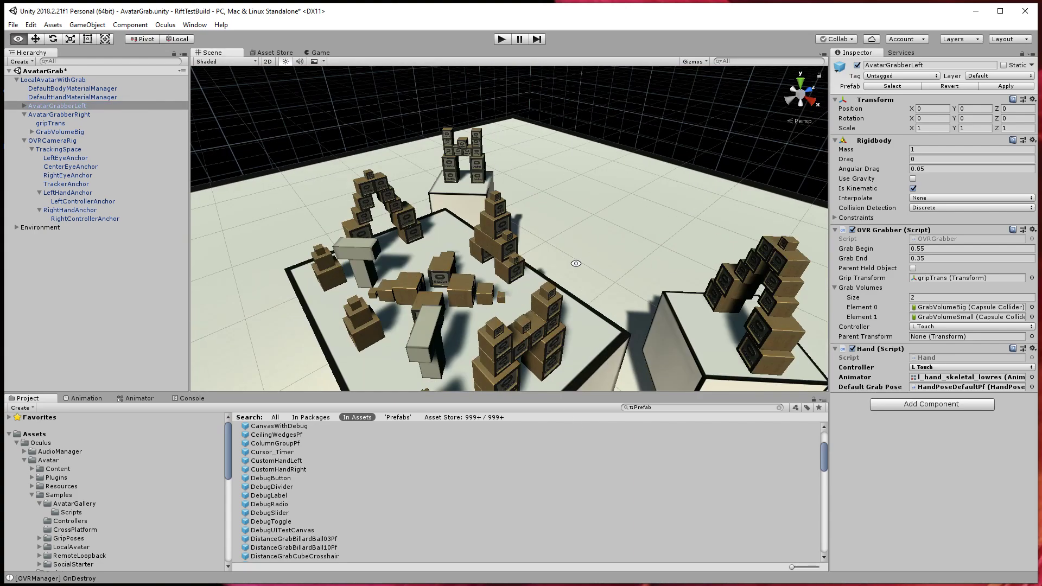
{"action": "left_click", "coordinate": [458, 293]}
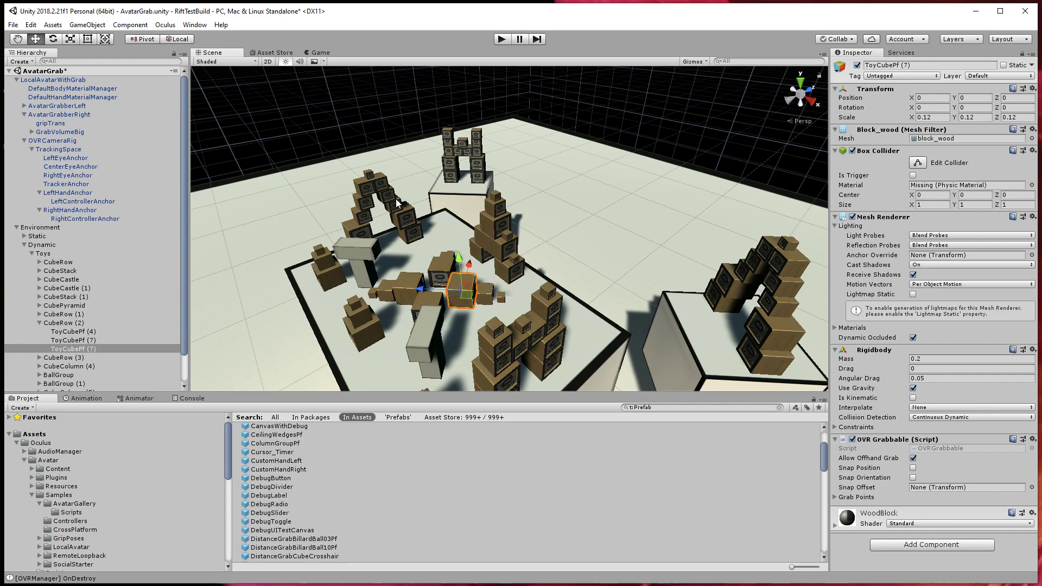
{"action": "key", "text": "w"}
{"action": "right_click_drag", "start_coordinate": [398, 203], "coordinate": [454, 166]}
{"action": "left_click_drag", "start_coordinate": [523, 272], "coordinate": [515, 232], "text": "alt"}
{"action": "scroll", "coordinate": [514, 232], "scroll_direction": "up", "scroll_amount": 10}
{"action": "scroll", "coordinate": [513, 246], "scroll_direction": "down", "scroll_amount": 10}
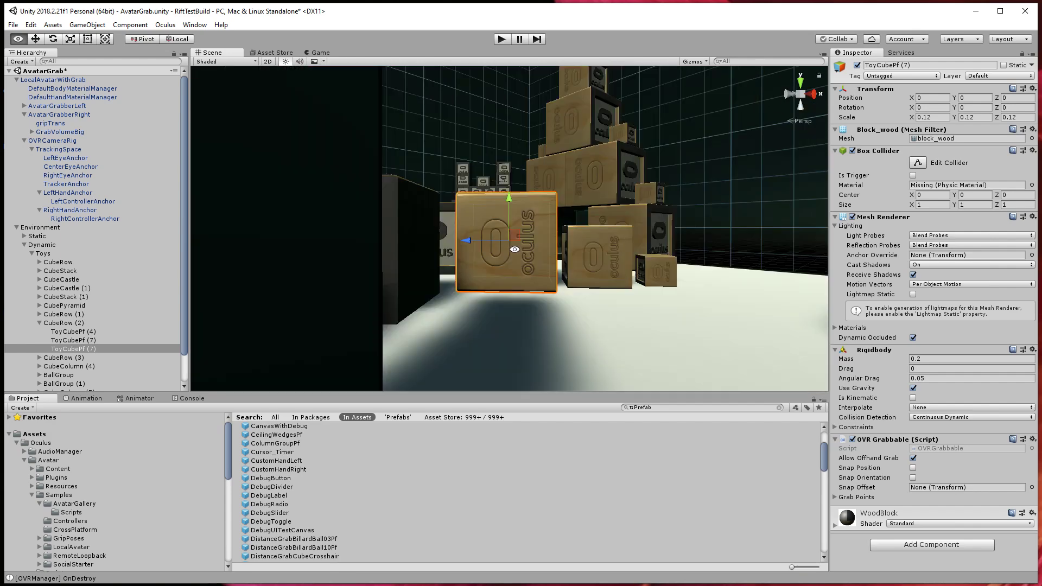
{"action": "middle_click_drag", "start_coordinate": [516, 250], "coordinate": [513, 224]}
{"action": "mouse_move", "coordinate": [513, 224]}
{"action": "right_mouse_down"}
{"action": "mouse_move", "coordinate": [521, 256]}
{"action": "mouse_move", "coordinate": [516, 231]}
{"action": "right_mouse_up"}
{"action": "key", "text": "w"}
{"action": "scroll", "coordinate": [500, 232], "scroll_direction": "down", "scroll_amount": 10}
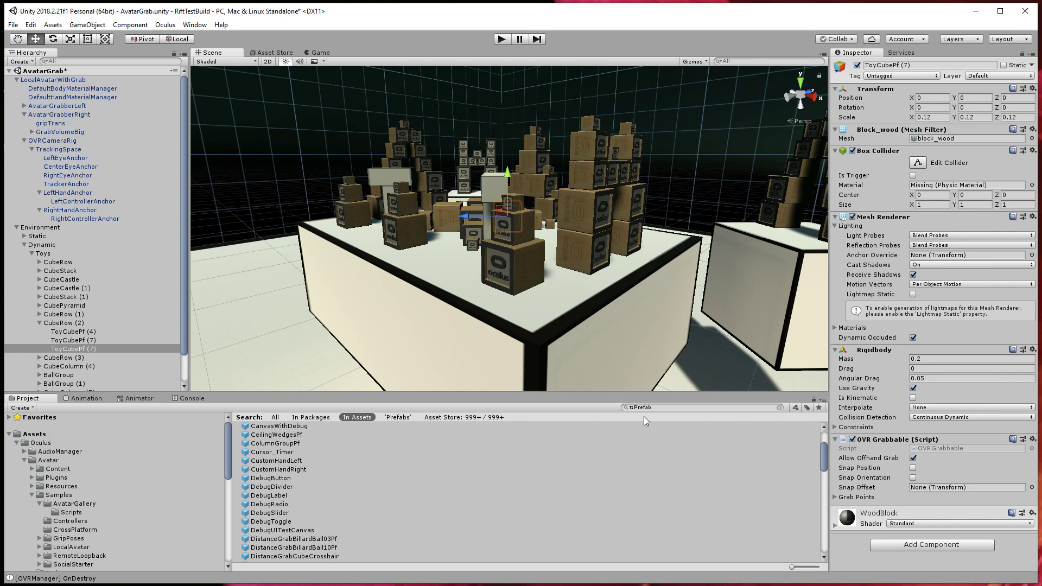
- Search the project assets for "grabbable" and view the OVRGrabbable script's code
{"action": "left_click_drag", "start_coordinate": [659, 402], "coordinate": [531, 412]}
{"action": "key", "text": "BackSpace"}
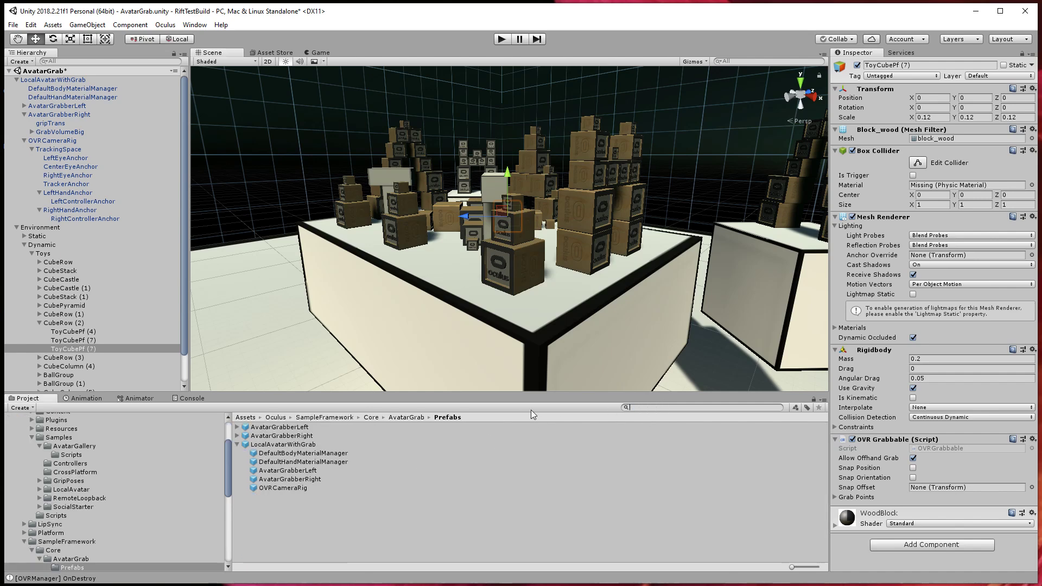
{"action": "type", "text": "grabble"}
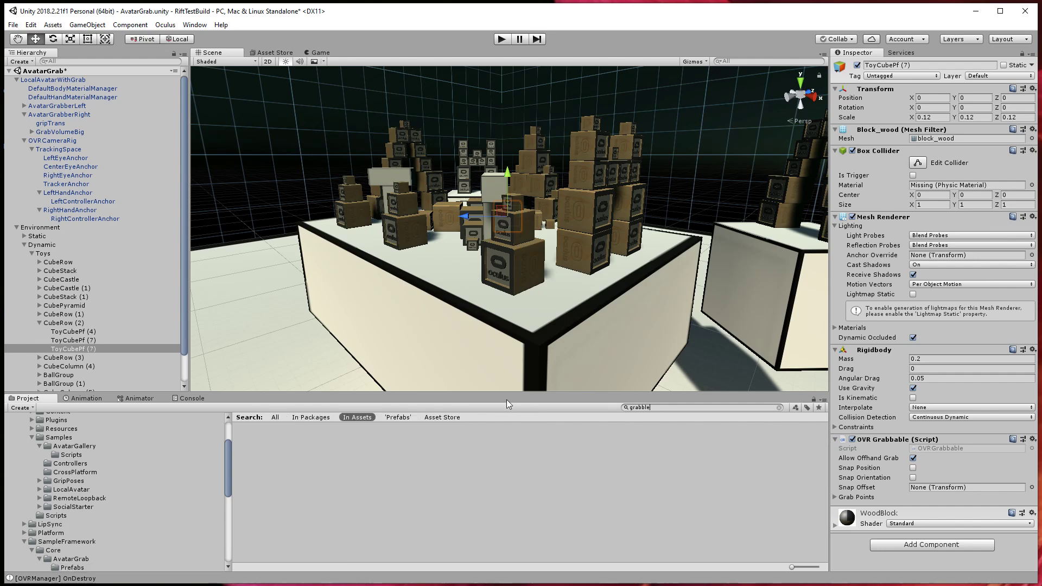
{"action": "left_click", "coordinate": [796, 408]}
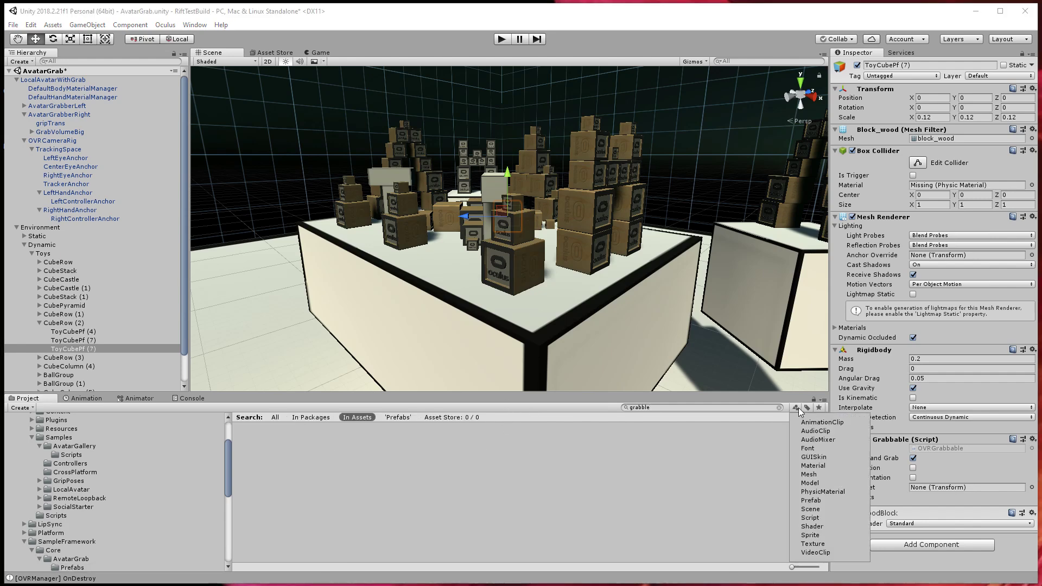
{"action": "left_click", "coordinate": [636, 415]}
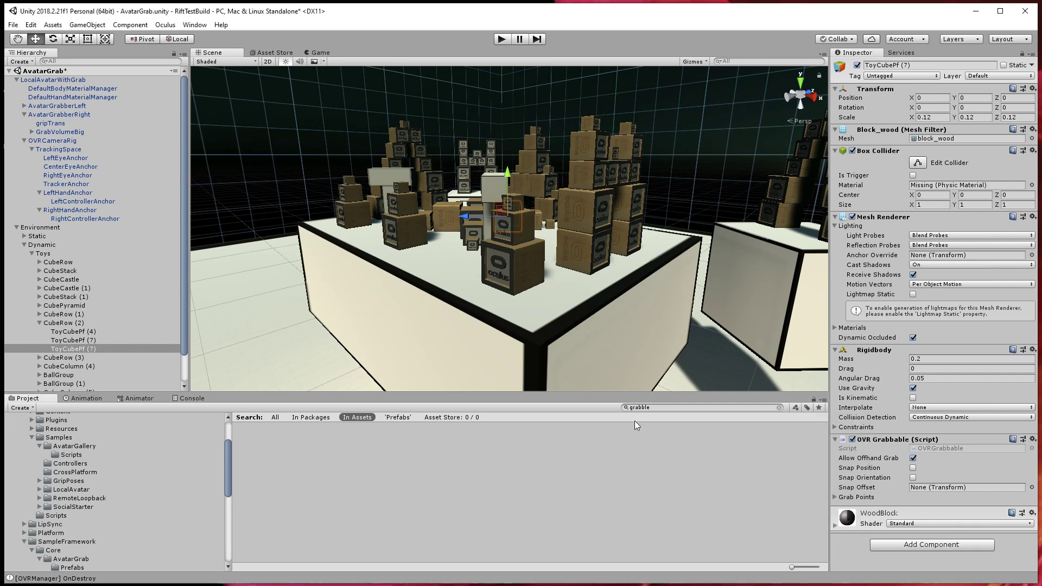
{"action": "left_click", "coordinate": [658, 409]}
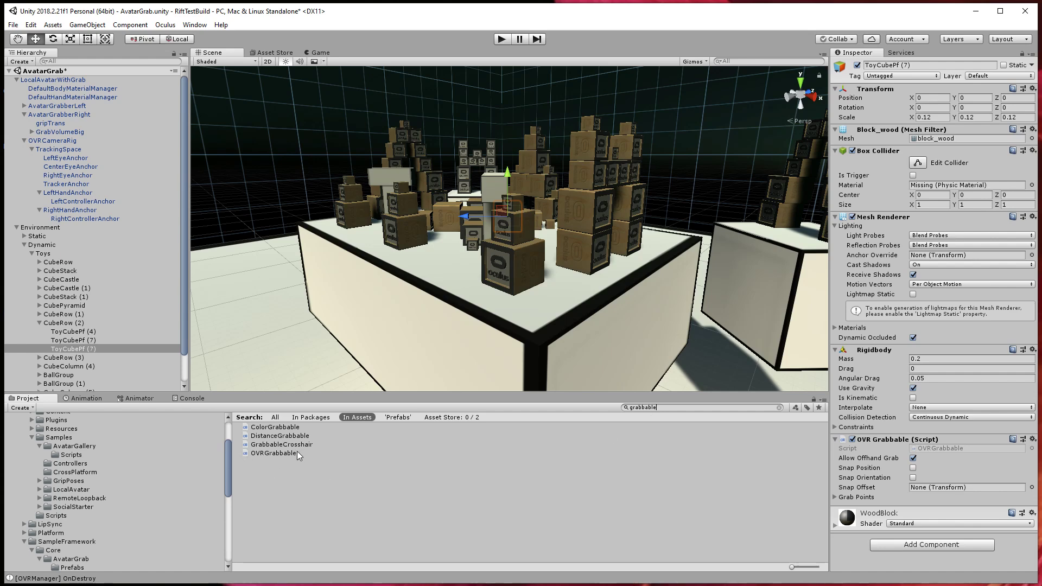
{"action": "left_click", "coordinate": [296, 454]}
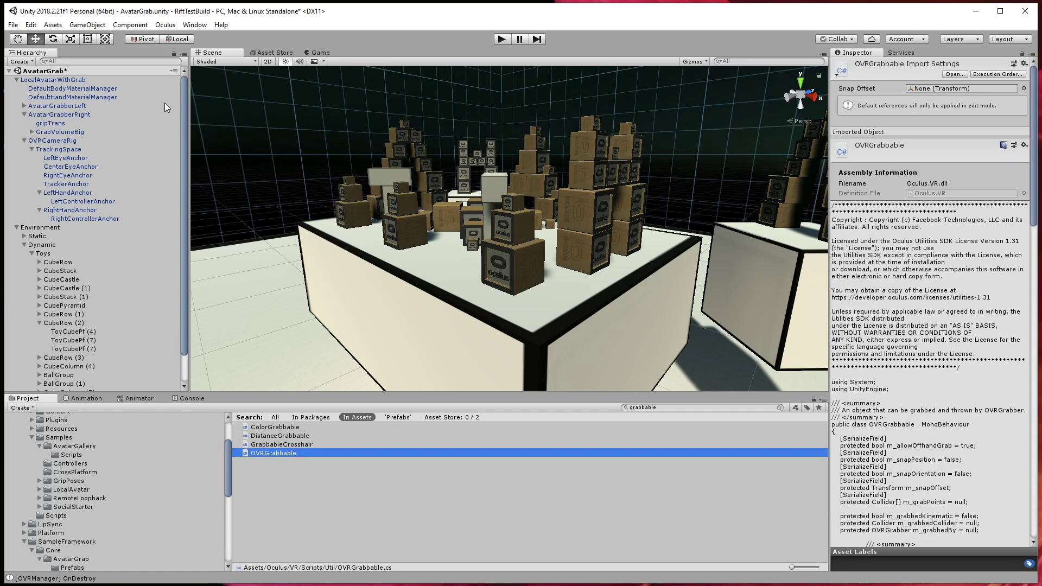
- Inspect the OVR Grabbable script on ToyCubePf (4), including its Grab Points
{"action": "left_click", "coordinate": [72, 331]}
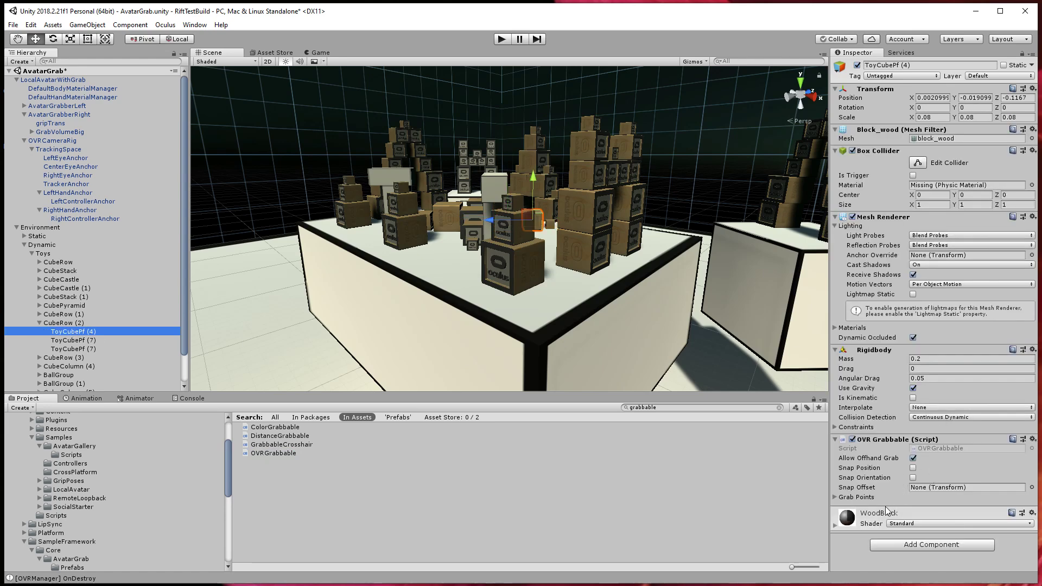
{"action": "left_click", "coordinate": [835, 497]}
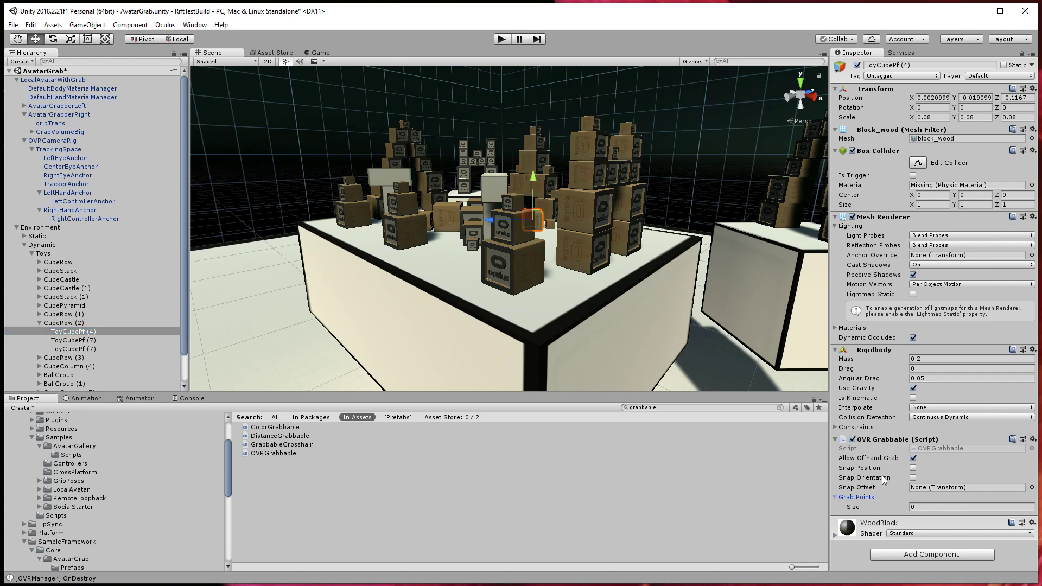
{"action": "left_click", "coordinate": [835, 498]}
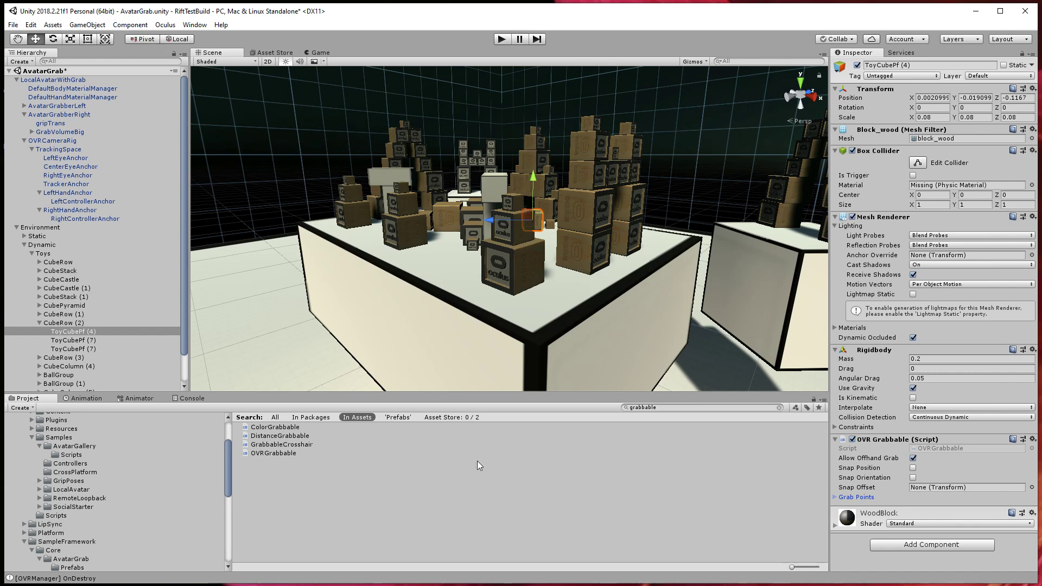
- Collapse CubeRow (2), OVRCameraRig and LocalAvatarWithGrab in the scene's object list
{"action": "left_click", "coordinate": [39, 323]}
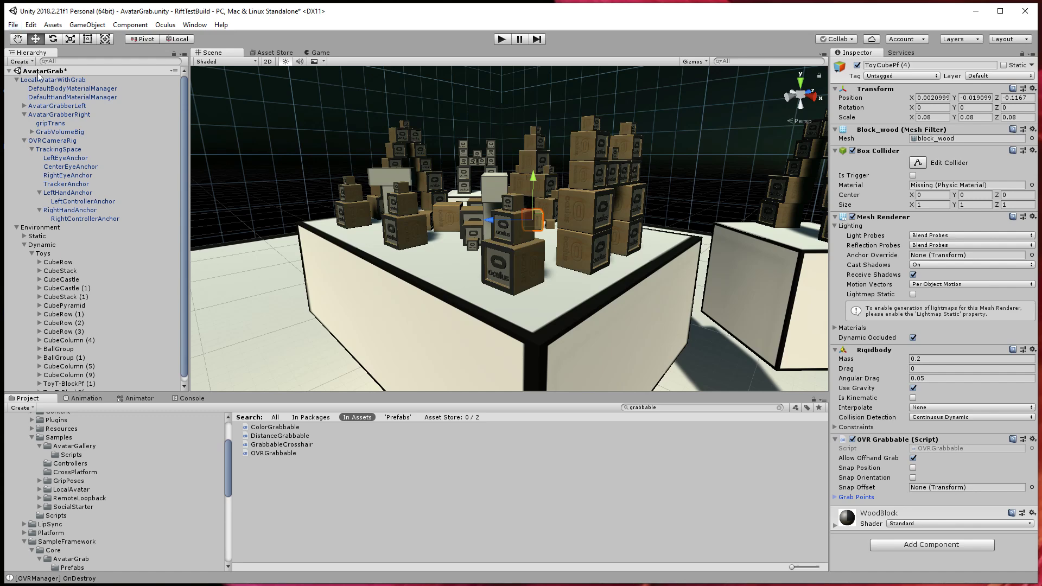
{"action": "left_click", "coordinate": [23, 141]}
{"action": "left_click", "coordinate": [17, 79]}
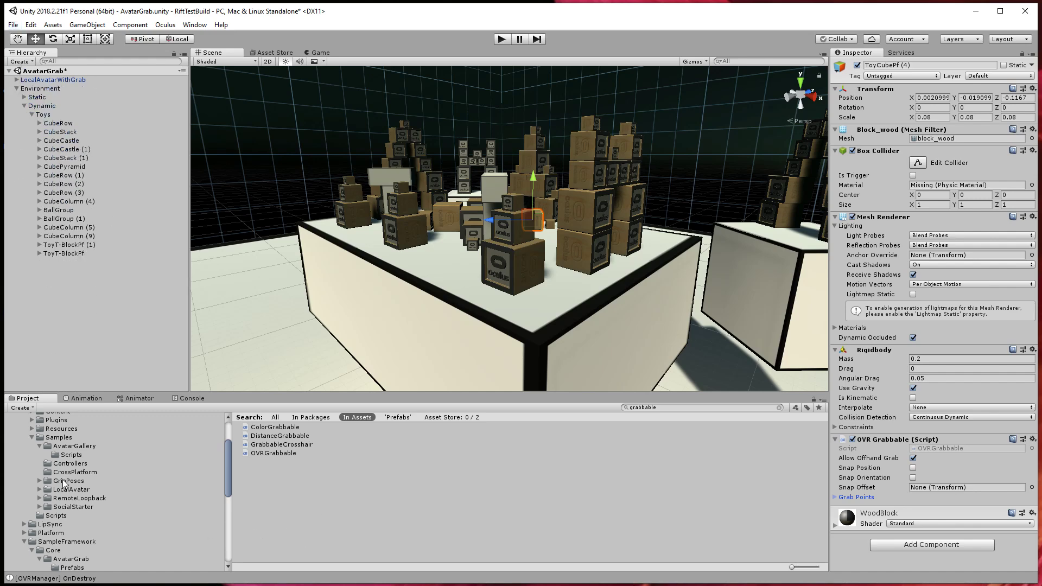
- Search the project assets for "avatar" filtered to prefabs, and add the LocalAvatarWithGrab prefab to the scene as a top-level object
{"action": "scroll", "coordinate": [63, 482], "scroll_direction": "up", "scroll_amount": 3}
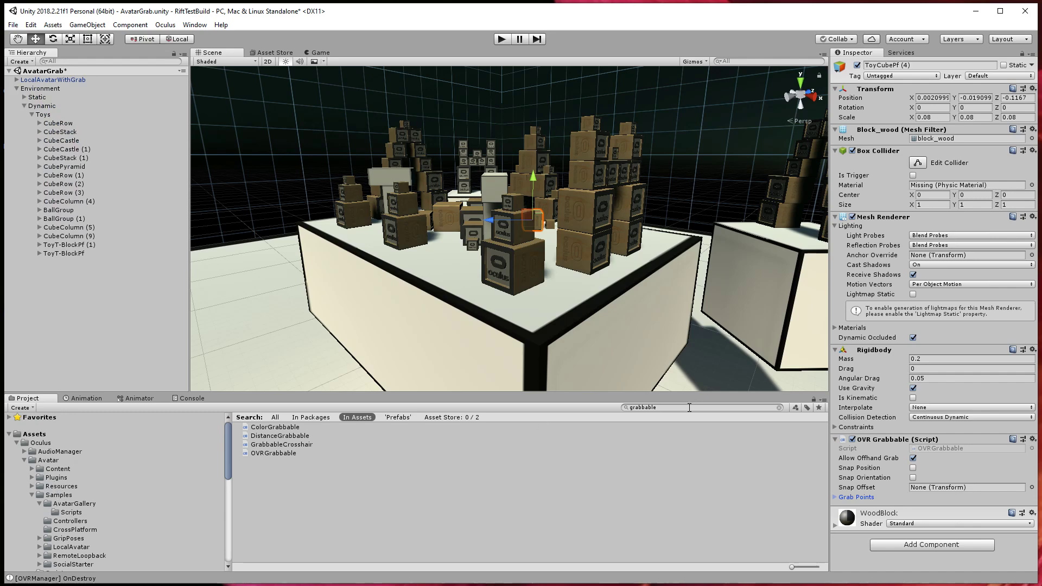
{"action": "left_click", "coordinate": [780, 408]}
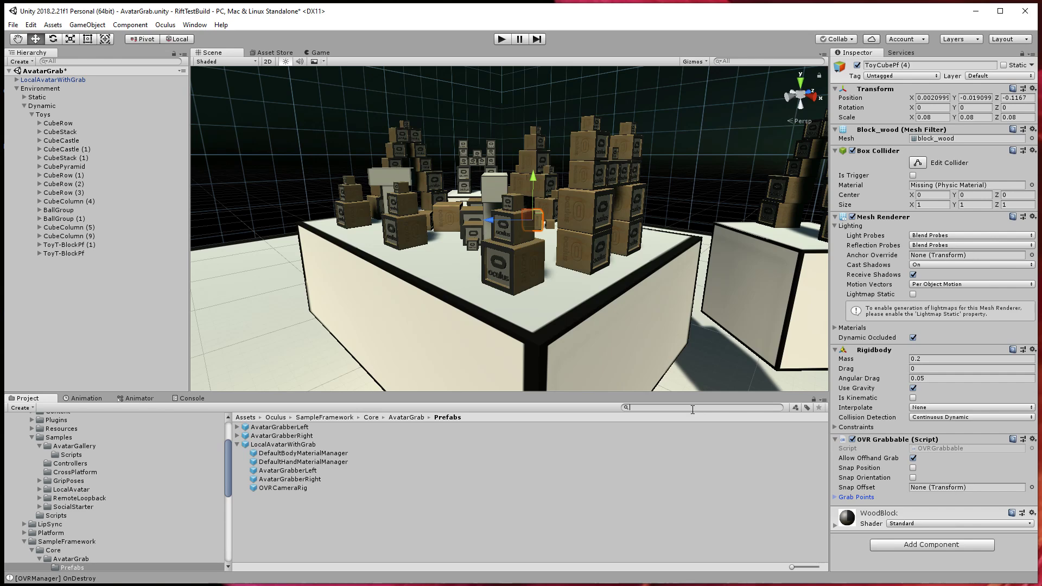
{"action": "type", "text": "avatar"}
{"action": "left_click", "coordinate": [795, 407]}
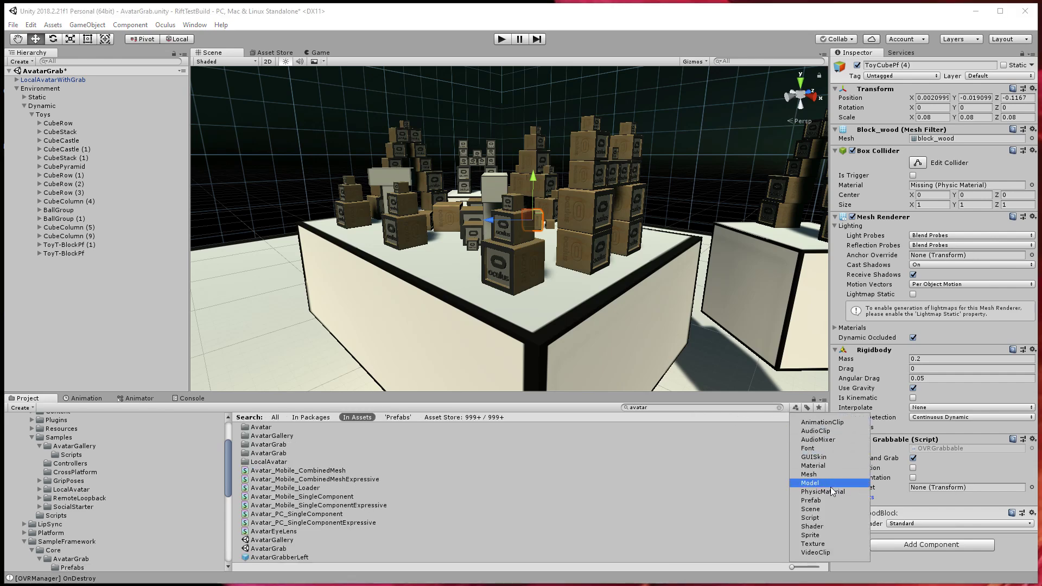
{"action": "left_click", "coordinate": [819, 500]}
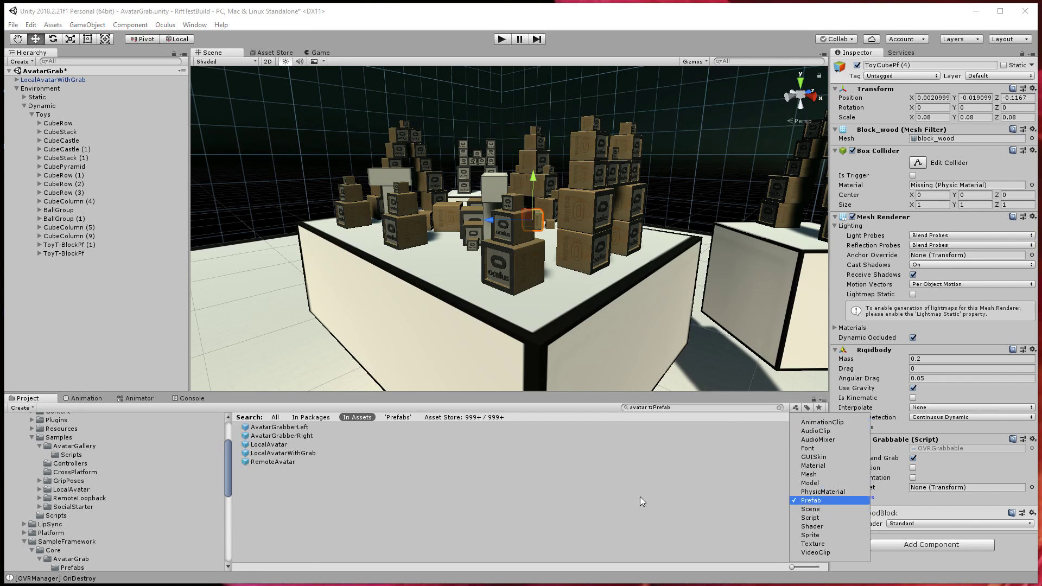
{"action": "left_click", "coordinate": [304, 454]}
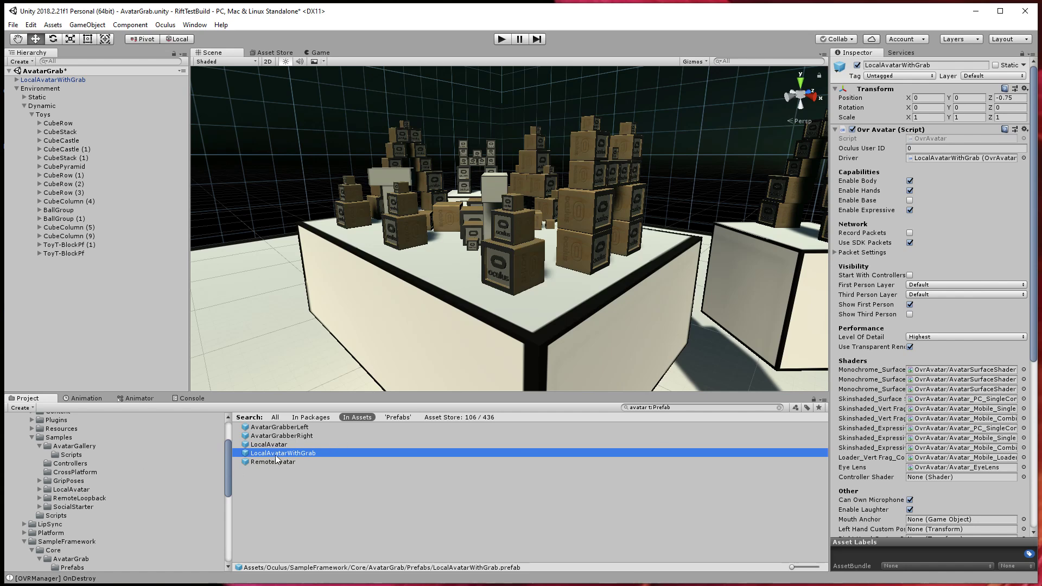
{"action": "left_click_drag", "start_coordinate": [278, 454], "coordinate": [67, 318]}
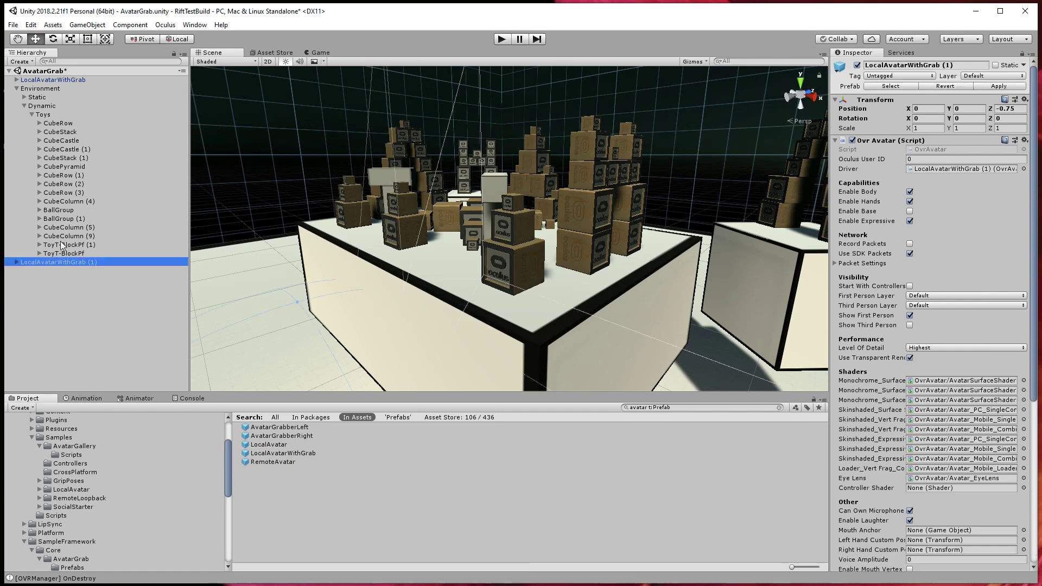
- Examine the gripTrans and GrabVolumeBig objects under LocalAvatarWithGrab (1)'s AvatarGrabberLeft, plus the AvatarGrabberLeft, AvatarGrabberRight and RemoteAvatar prefabs
{"action": "left_click", "coordinate": [16, 263]}
{"action": "left_click", "coordinate": [24, 288]}
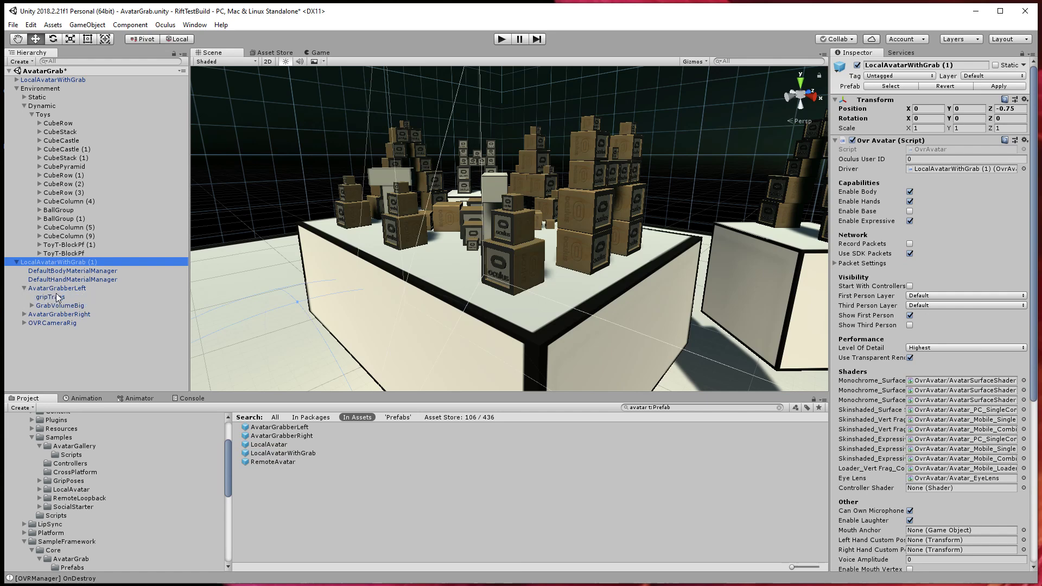
{"action": "left_click", "coordinate": [51, 288]}
{"action": "left_click", "coordinate": [62, 298]}
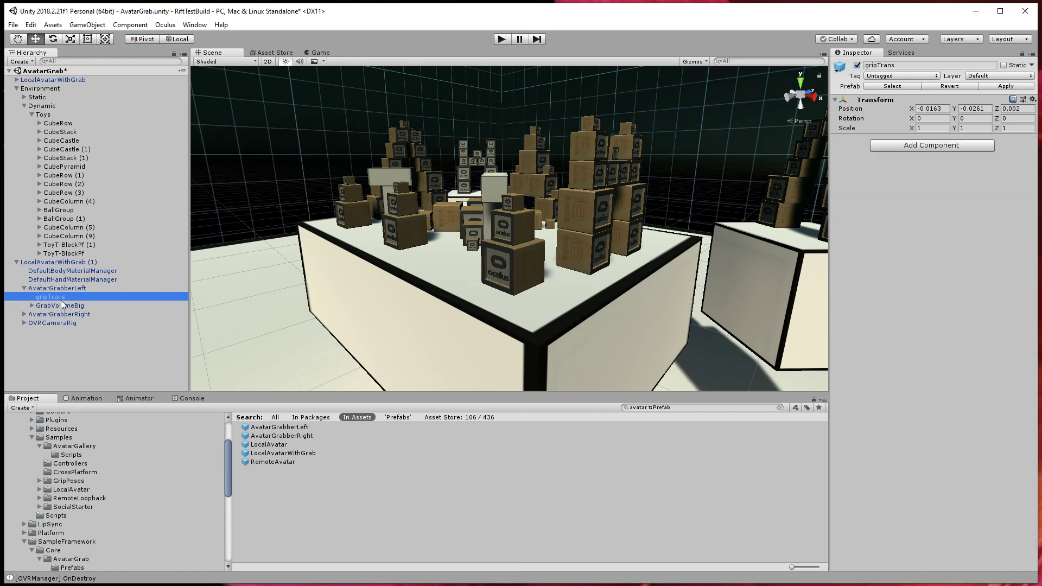
{"action": "left_click", "coordinate": [63, 306]}
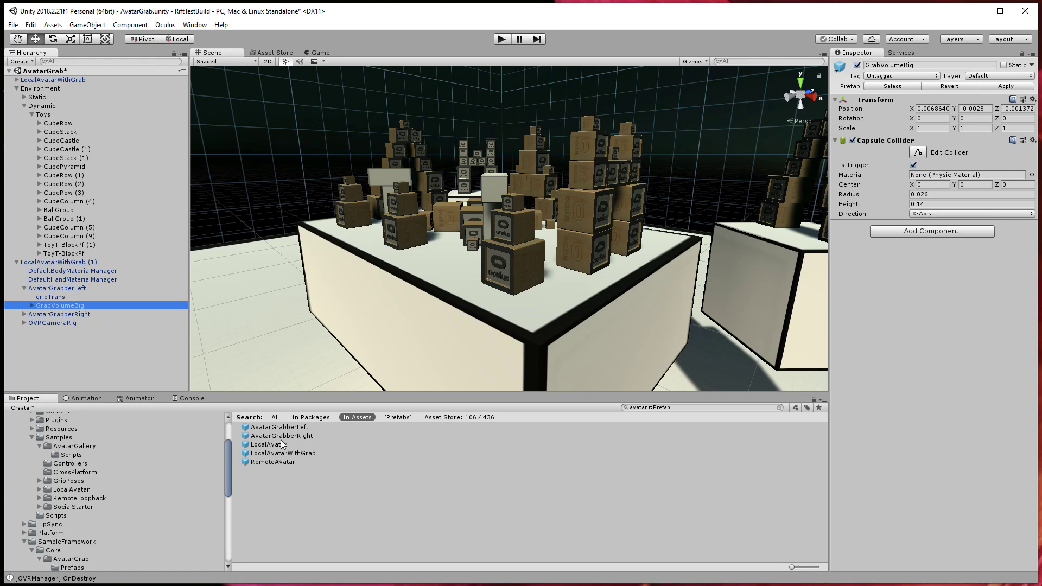
{"action": "left_click", "coordinate": [301, 428]}
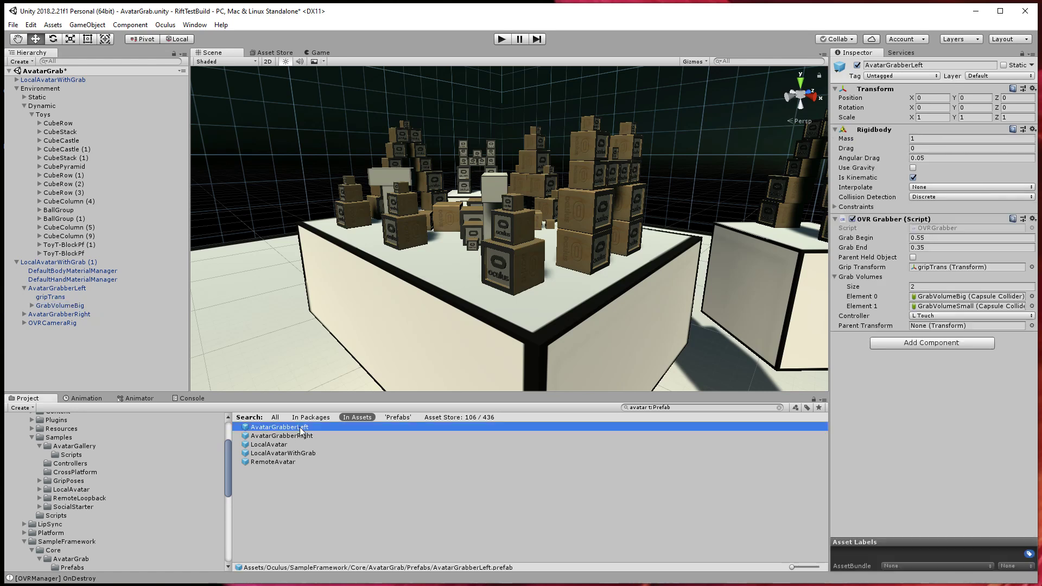
{"action": "left_click", "coordinate": [284, 438]}
{"action": "key", "text": "Up"}
{"action": "left_click", "coordinate": [279, 462]}
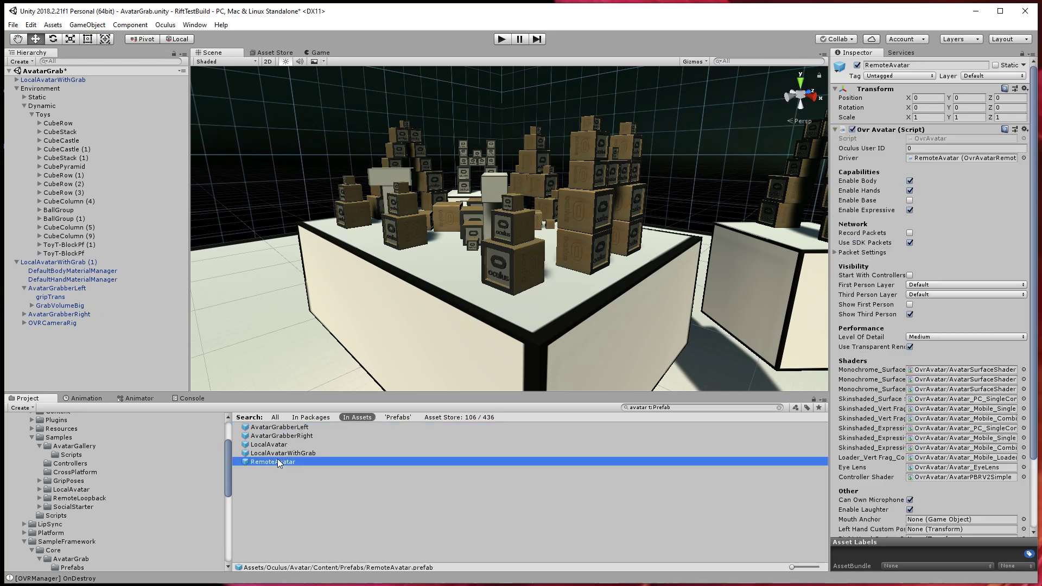
- Delete the duplicate LocalAvatarWithGrab (1) from the scene and expand the original LocalAvatarWithGrab object
{"action": "left_click", "coordinate": [44, 263]}
{"action": "key", "text": "Delete"}
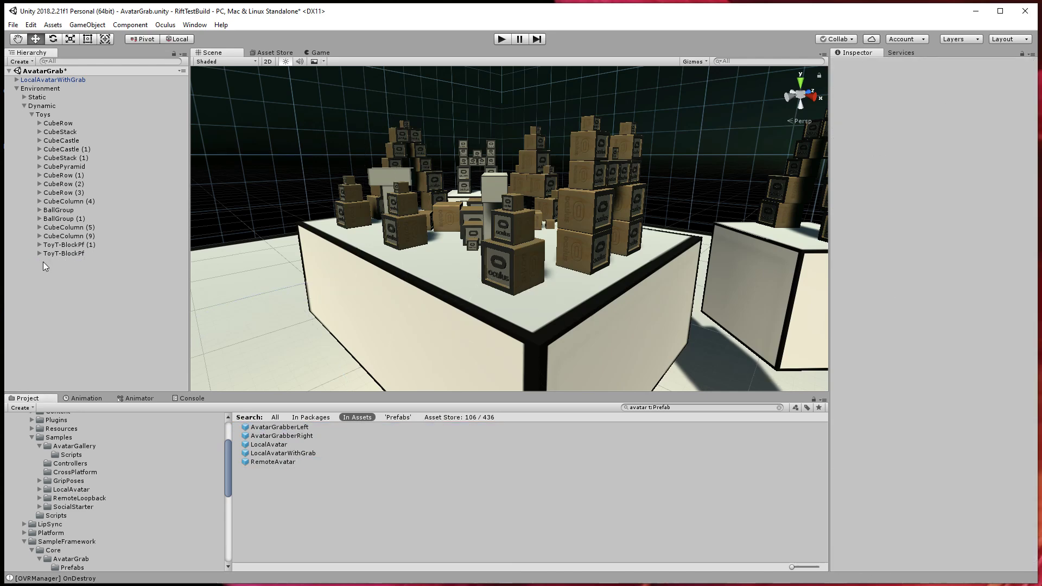
{"action": "left_click", "coordinate": [23, 80]}
{"action": "left_click", "coordinate": [17, 80]}
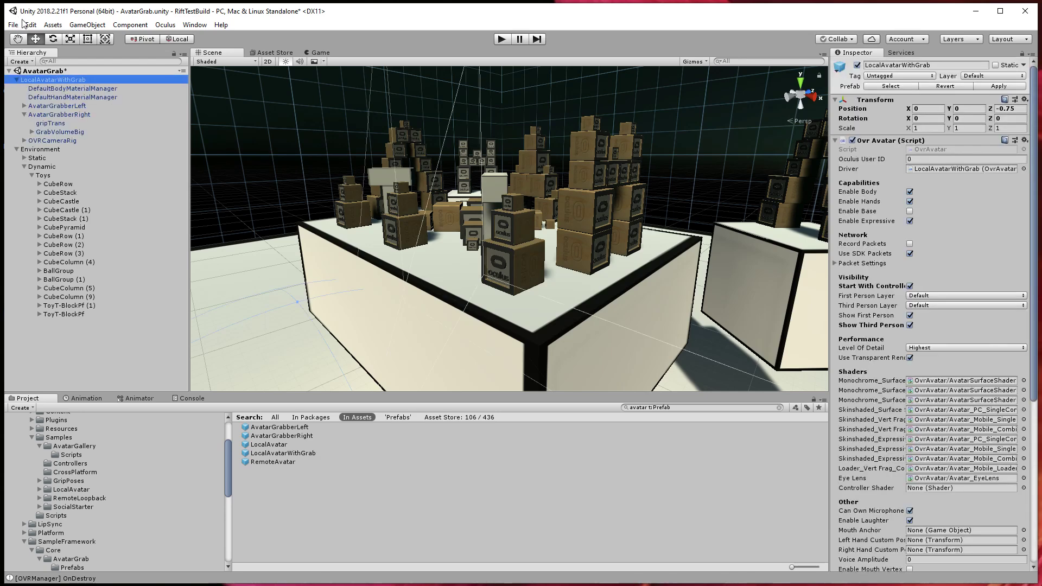
- Open the Build Settings and reposition the window so the project assets stay accessible
{"action": "left_click", "coordinate": [13, 25]}
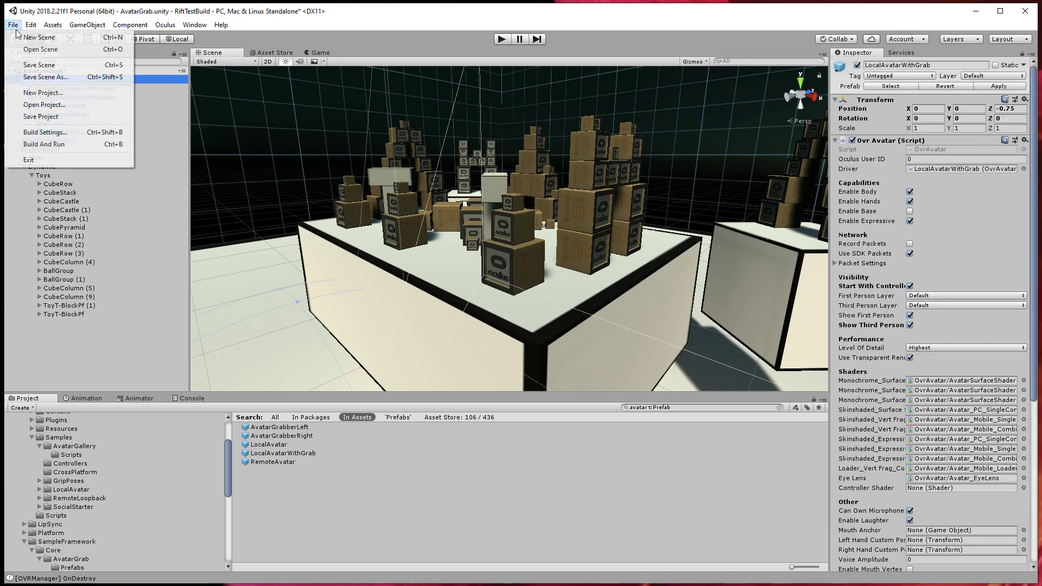
{"action": "left_click", "coordinate": [50, 133]}
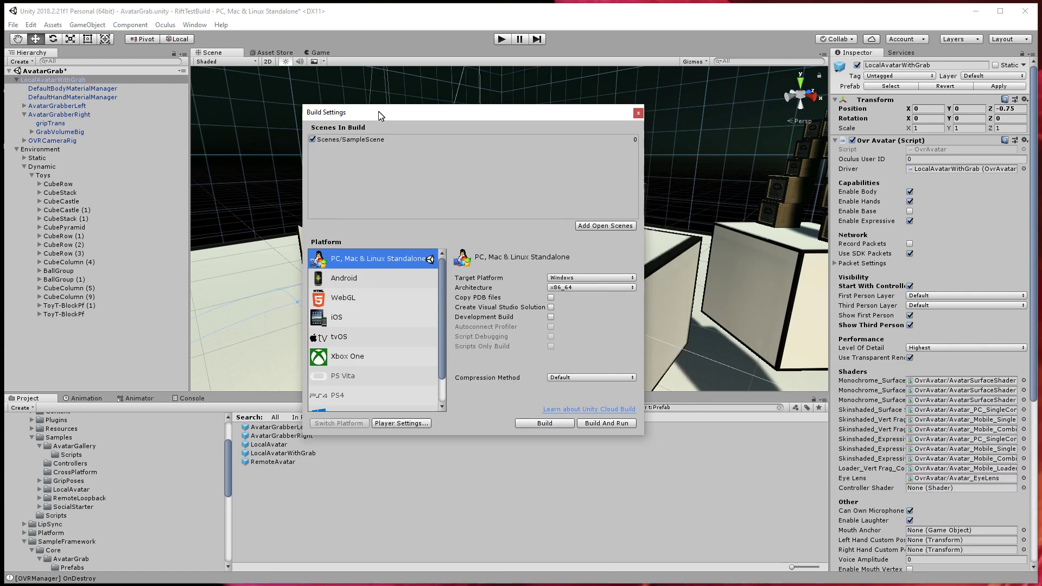
{"action": "left_click_drag", "start_coordinate": [379, 112], "coordinate": [509, 172]}
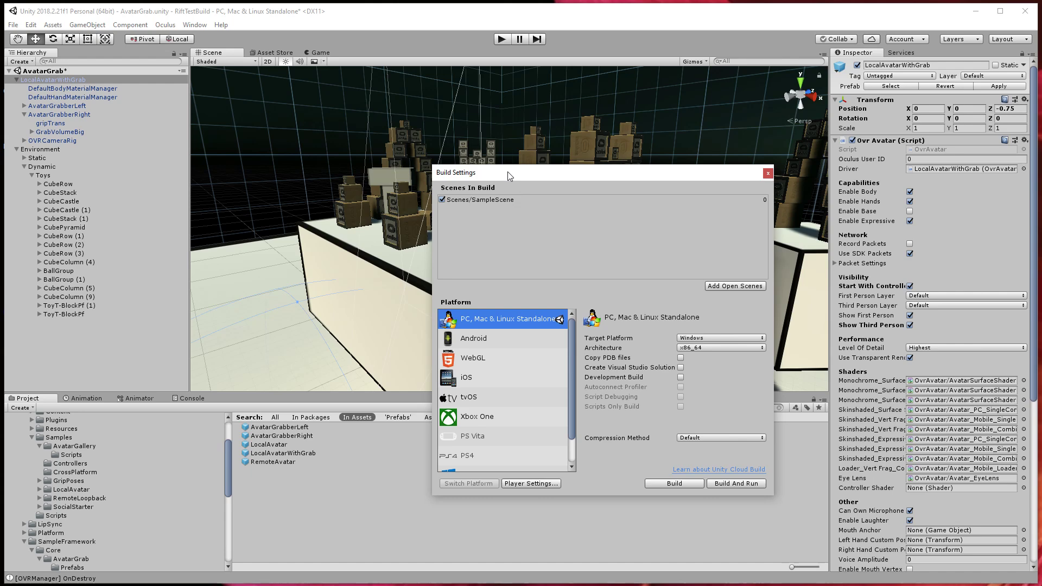
{"action": "left_click_drag", "start_coordinate": [525, 173], "coordinate": [404, 118]}
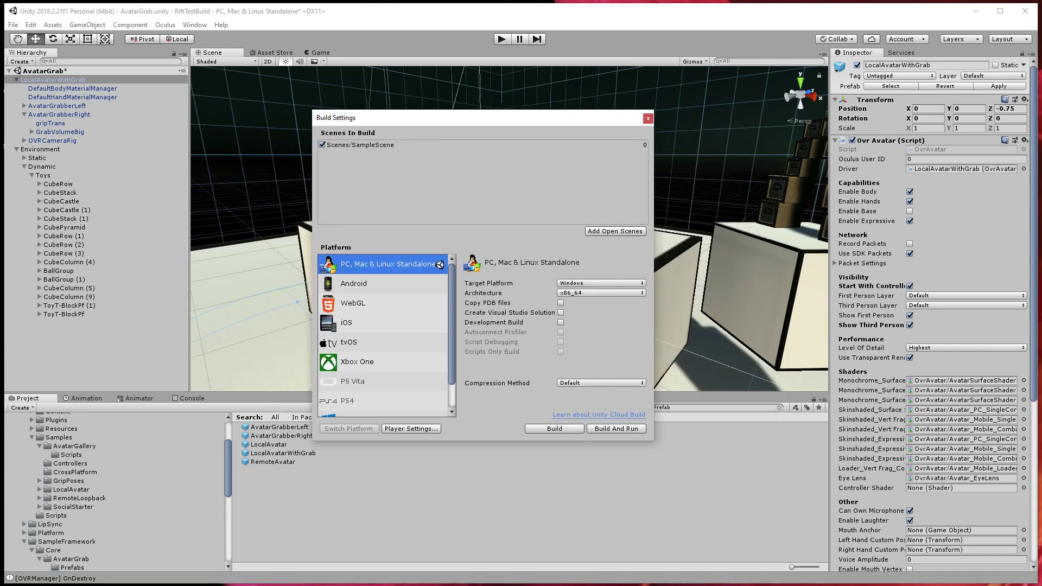
{"action": "left_click", "coordinate": [13, 24]}
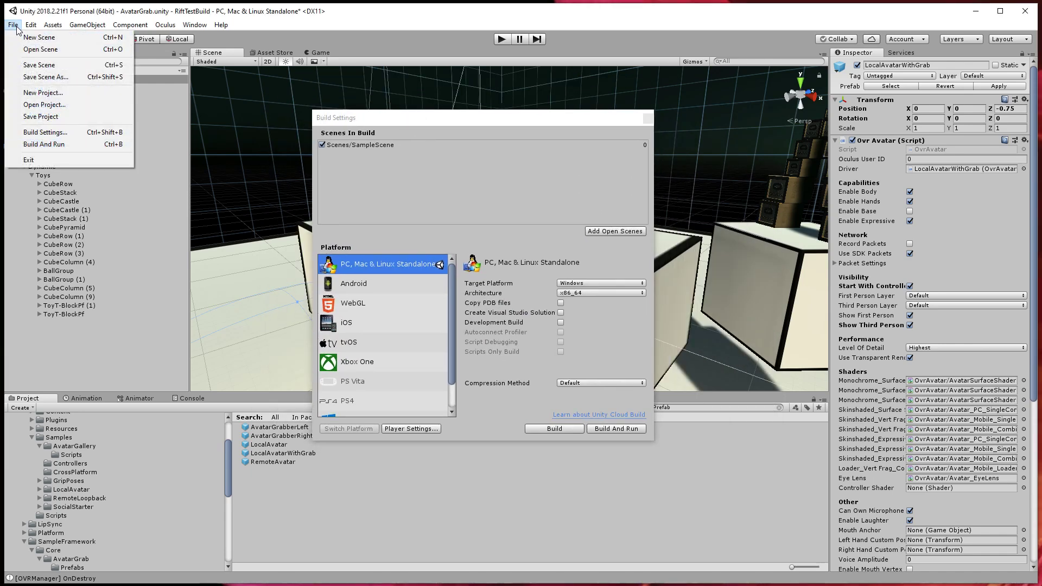
{"action": "left_click", "coordinate": [494, 173]}
{"action": "left_click_drag", "start_coordinate": [402, 121], "coordinate": [405, 118]}
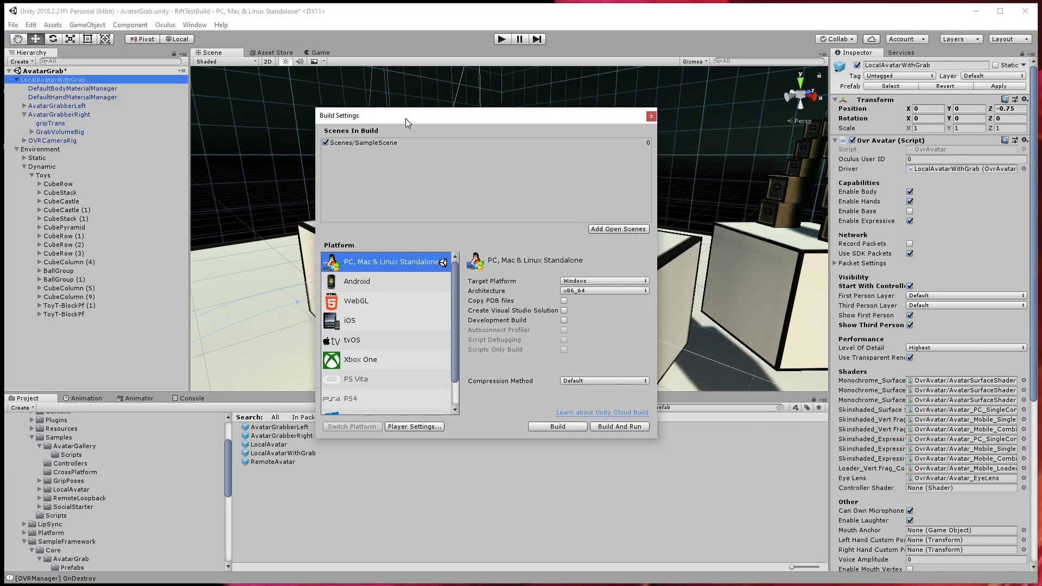
{"action": "left_click", "coordinate": [364, 143]}
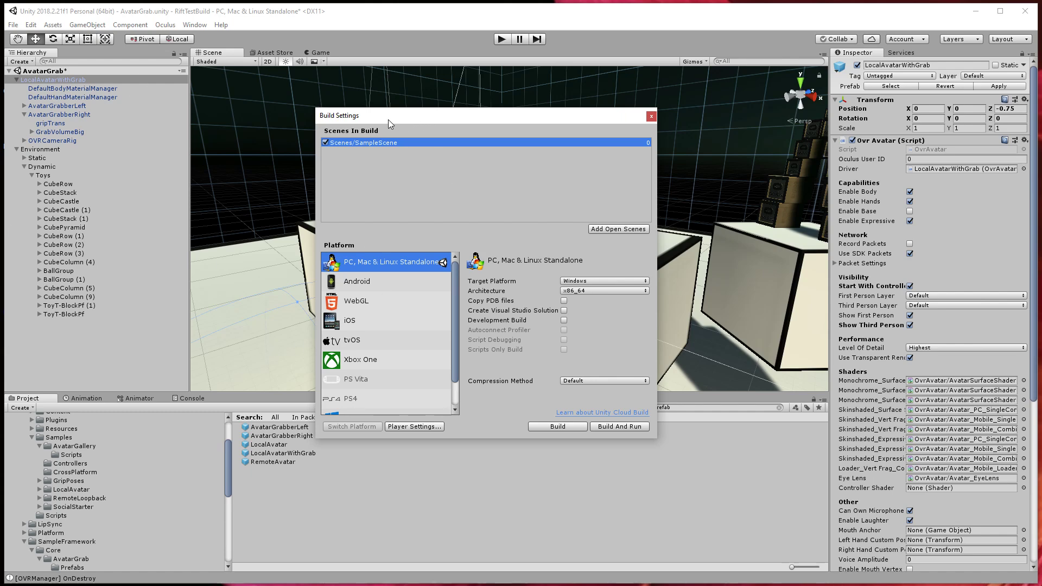
{"action": "left_click_drag", "start_coordinate": [388, 119], "coordinate": [645, 105]}
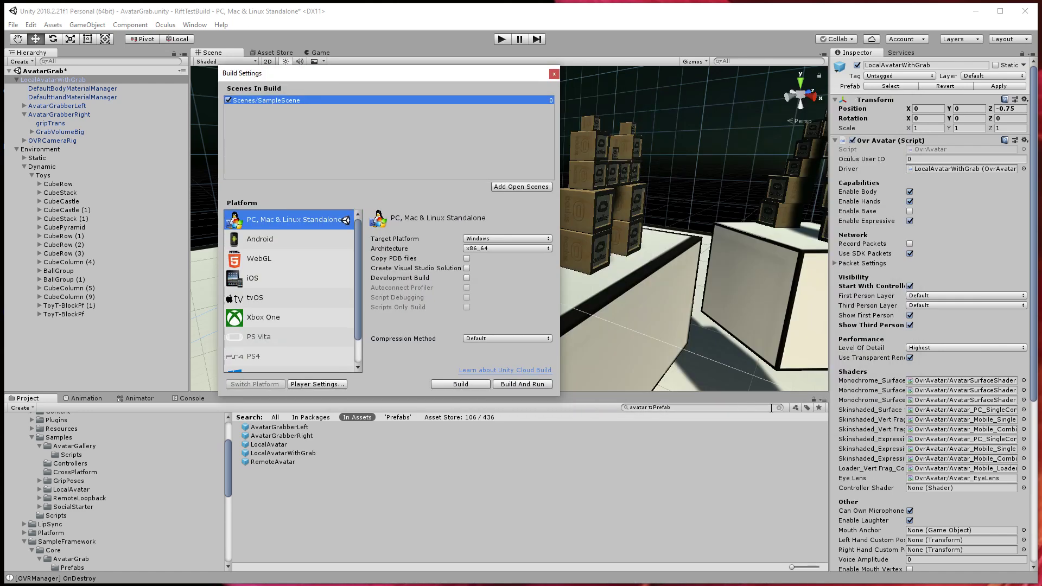
- Search the project assets for avatarGrab and add the open AvatarGrab scene to the scenes in the build
{"action": "left_click", "coordinate": [778, 408]}
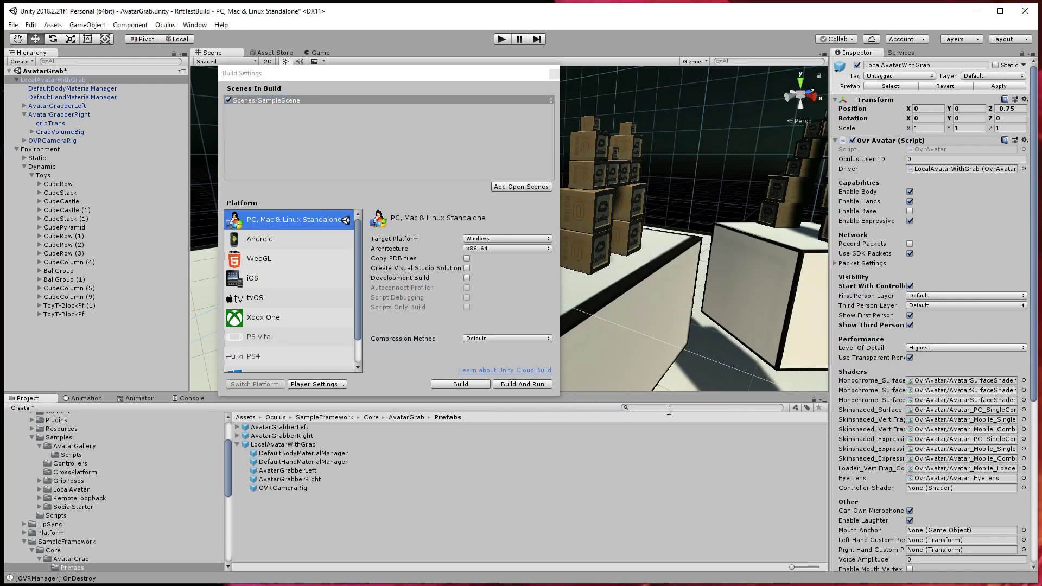
{"action": "type", "text": "avatarGrab"}
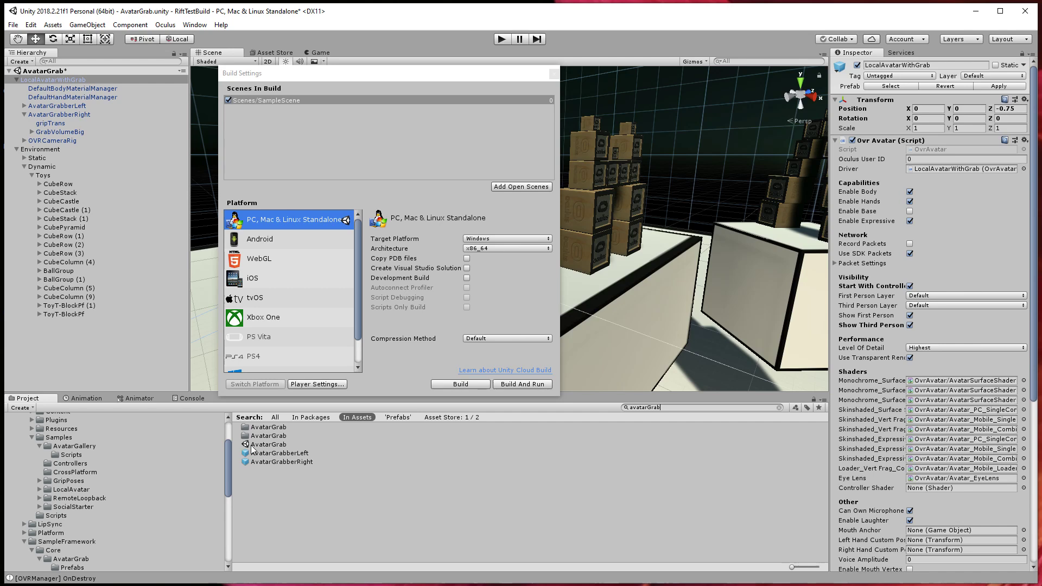
{"action": "left_click", "coordinate": [528, 187]}
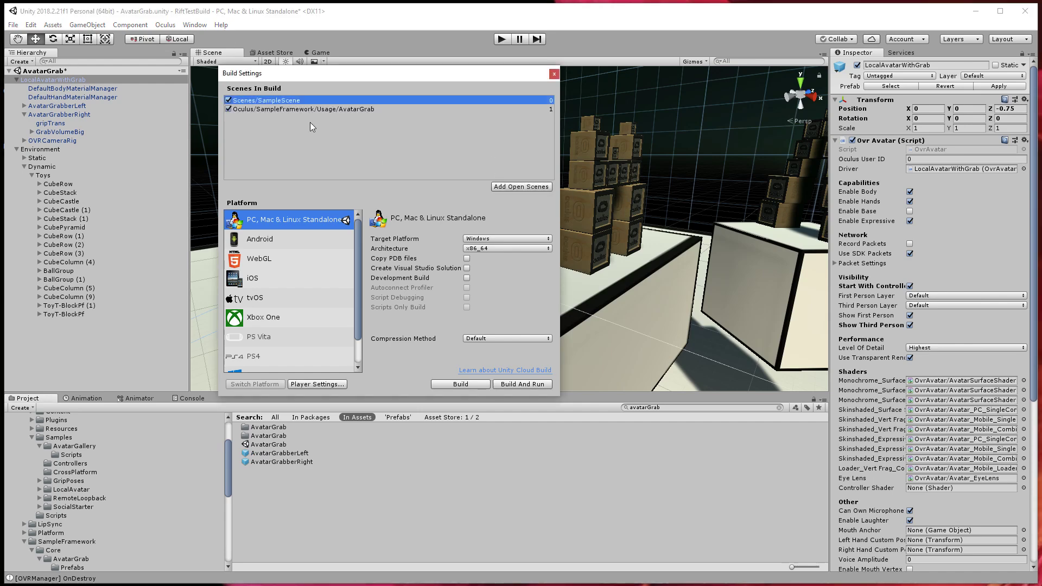
- Remove Scenes/SampleScene from the build's scene list, keeping only the AvatarGrab scene
{"action": "left_click", "coordinate": [354, 108]}
{"action": "left_click", "coordinate": [347, 103]}
{"action": "left_click", "coordinate": [275, 110]}
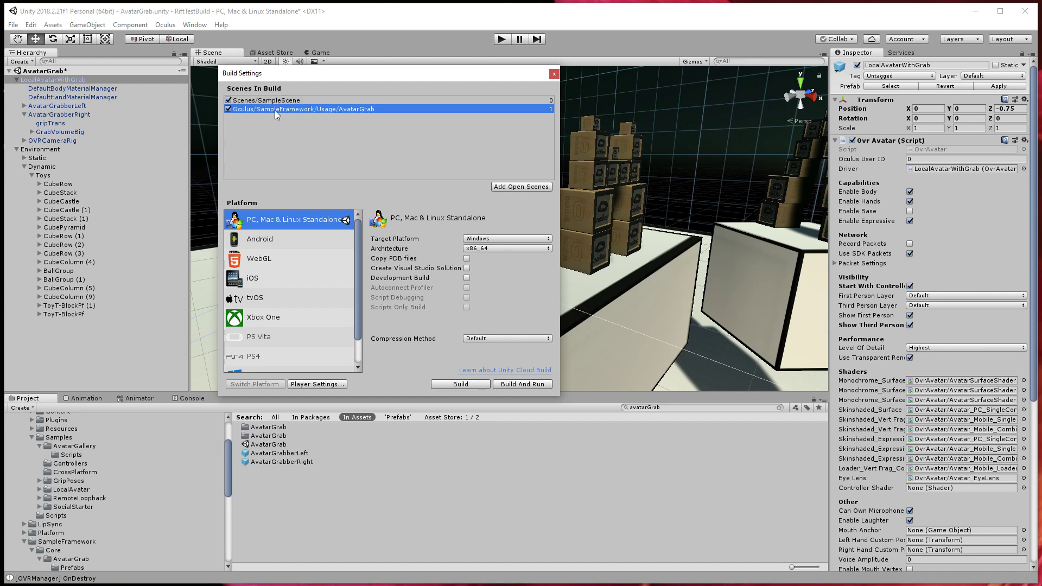
{"action": "left_click", "coordinate": [281, 100]}
{"action": "key", "text": "Delete"}
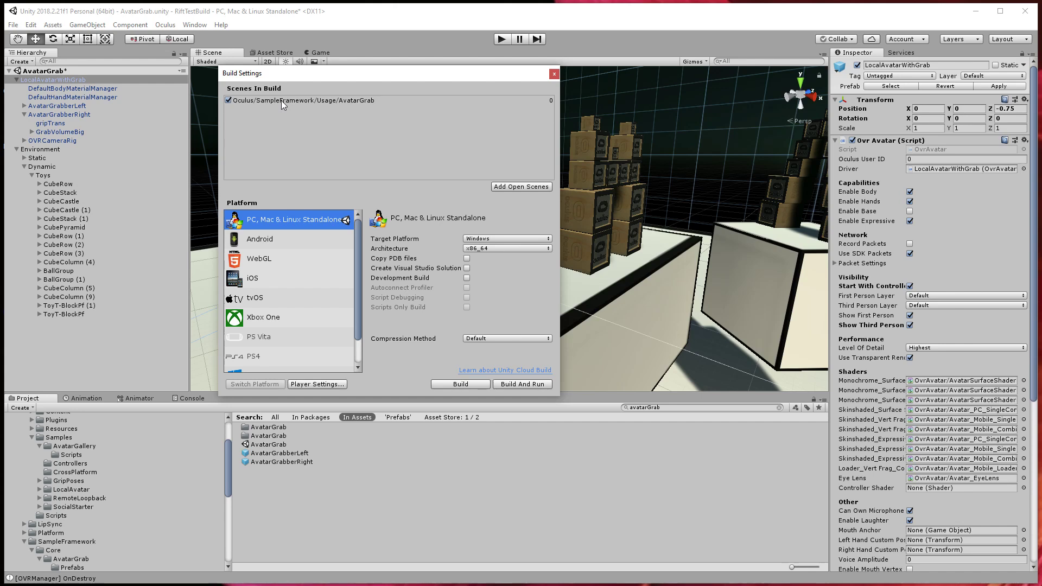
{"action": "left_click", "coordinate": [344, 101]}
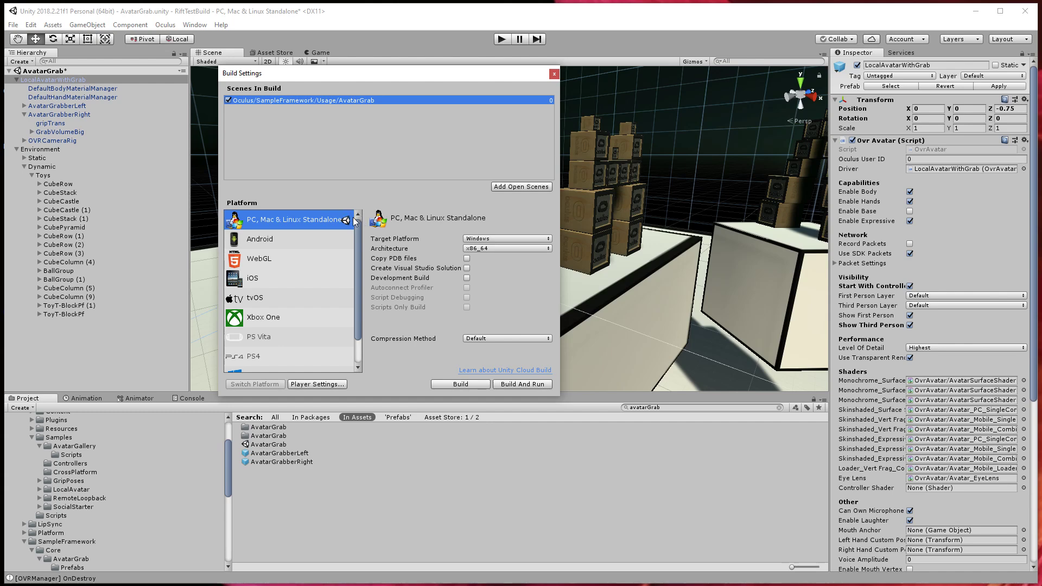
- Look at the Android and WebGL platforms, and choose PC, Mac & Linux Standalone with Windows as target and x86_64 architecture
{"action": "left_click", "coordinate": [265, 240]}
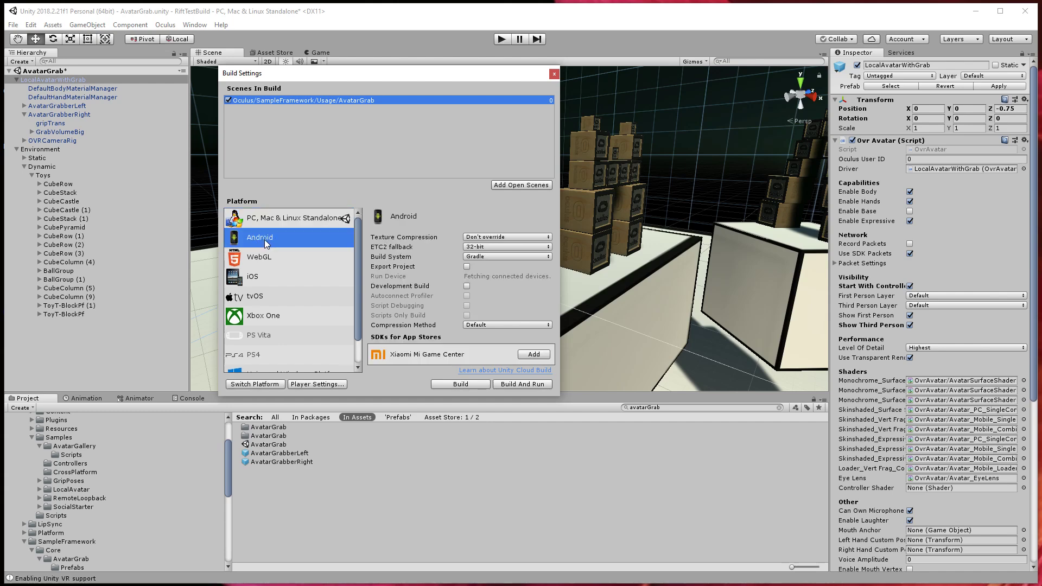
{"action": "left_click", "coordinate": [266, 261]}
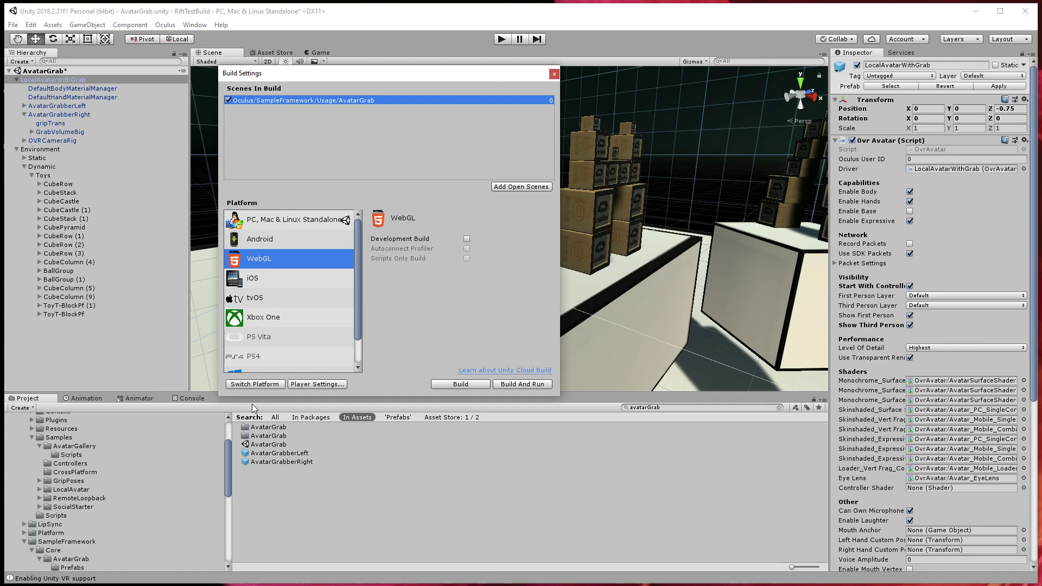
{"action": "left_click", "coordinate": [289, 220]}
{"action": "left_click", "coordinate": [484, 239]}
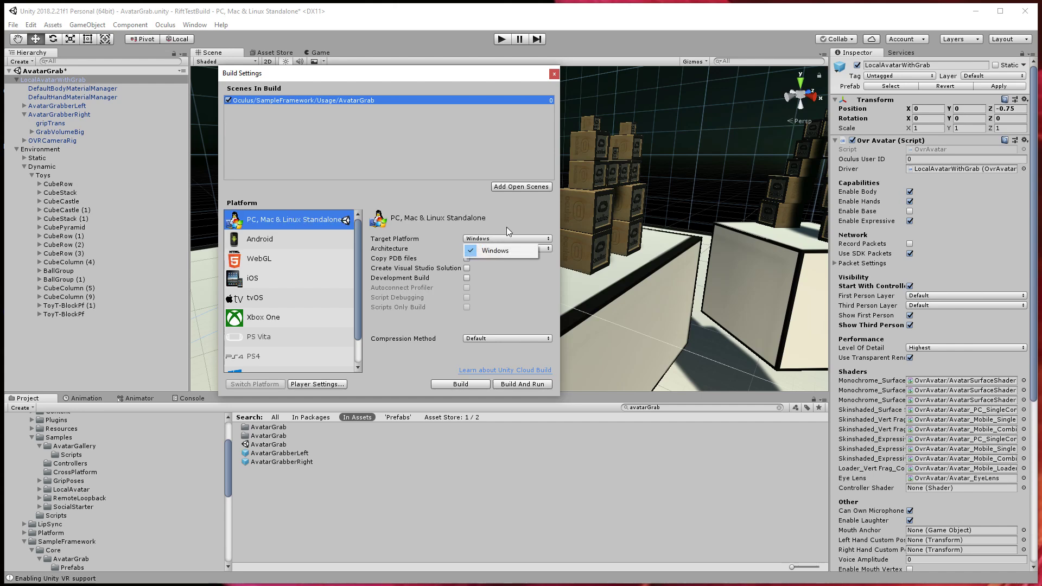
{"action": "left_click", "coordinate": [491, 249]}
{"action": "left_click", "coordinate": [490, 246]}
{"action": "left_click", "coordinate": [493, 272]}
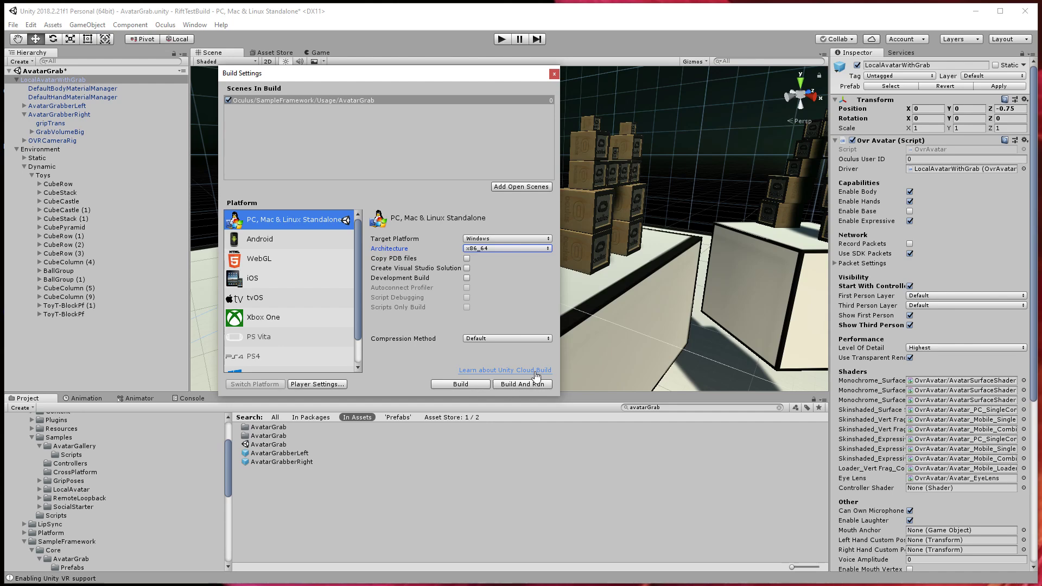
- Build the project into a new folder named Build inside the RiftTestBuild project folder
{"action": "left_click", "coordinate": [467, 385]}
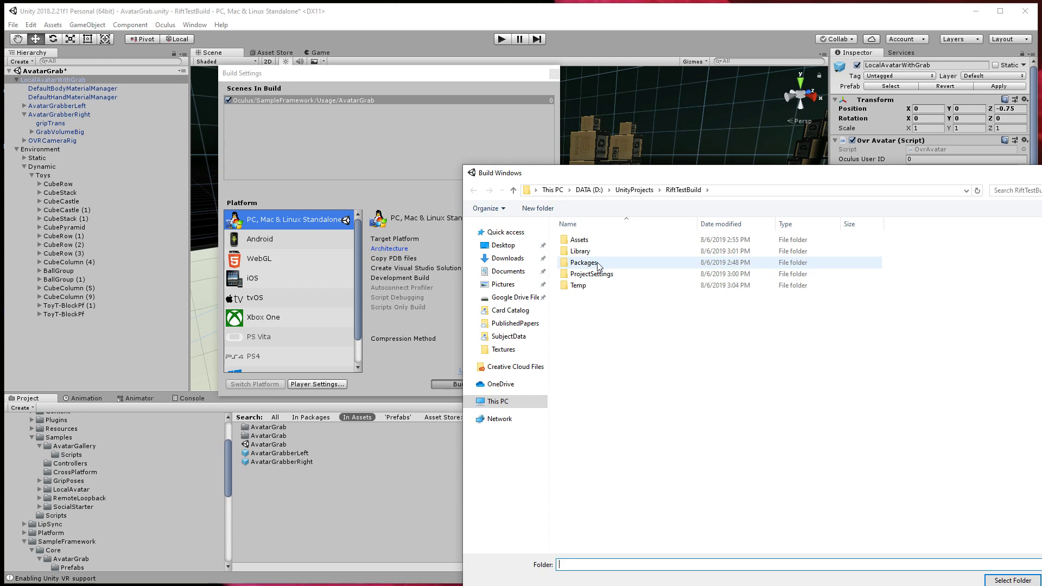
{"action": "left_click", "coordinate": [547, 209]}
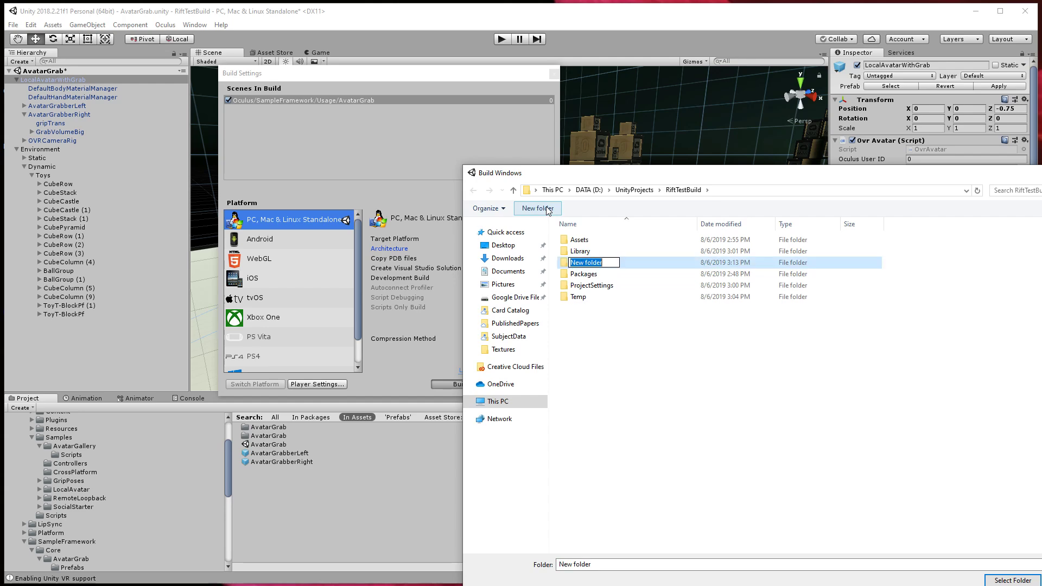
{"action": "type", "text": "Build"}
{"action": "key", "text": "Return"}
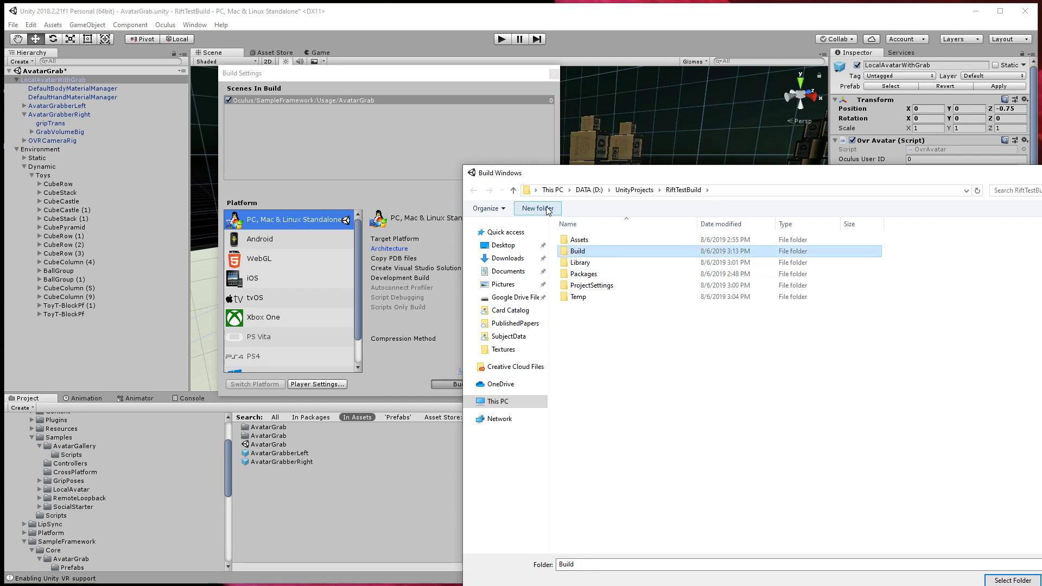
{"action": "double_click", "coordinate": [577, 259]}
{"action": "key", "text": "Return"}
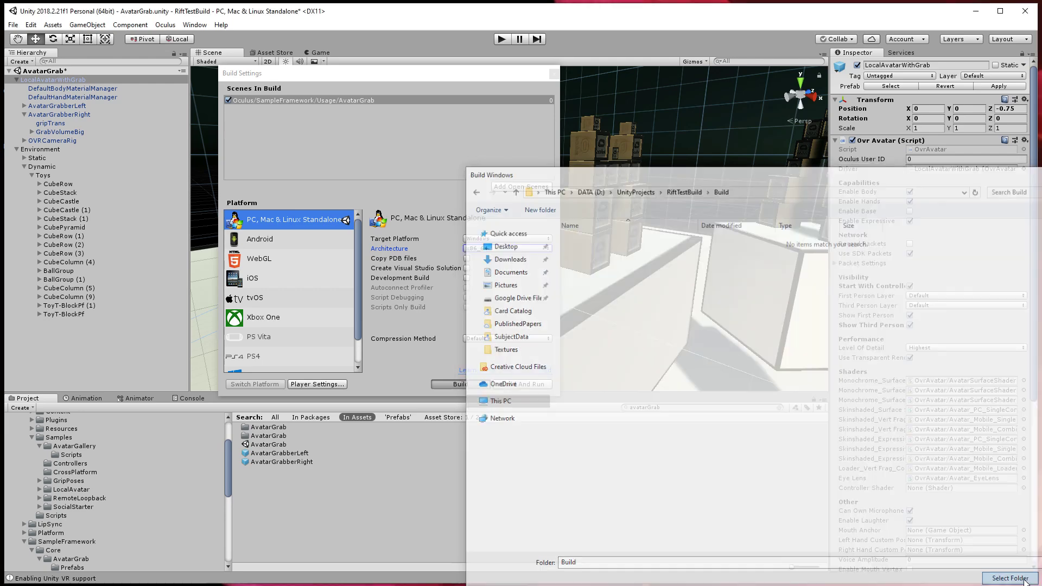
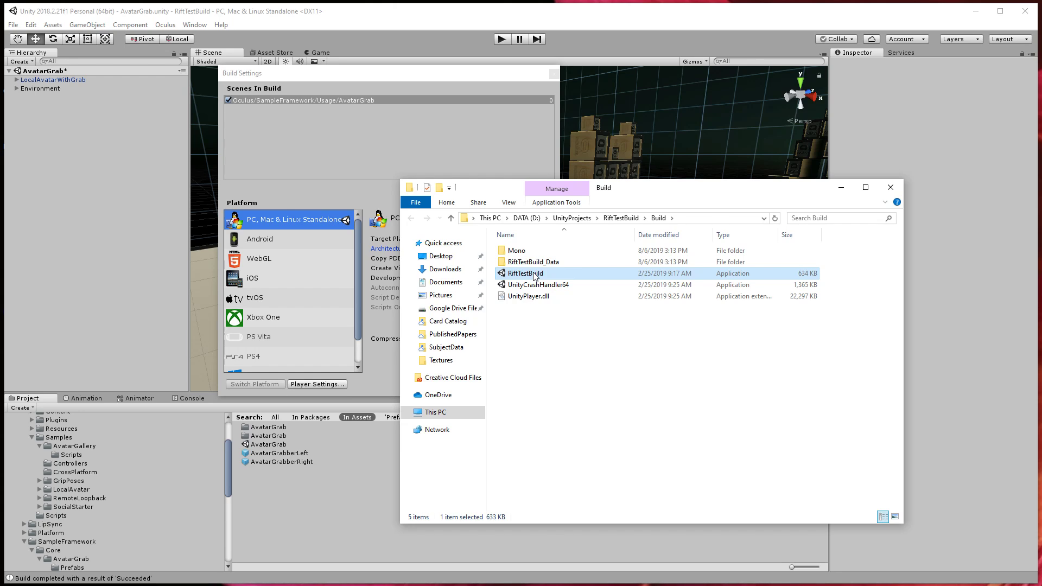
- Examine the Mono and RiftTestBuild_Data folders in the build output and select the RiftTestBuild application
{"action": "double_click", "coordinate": [534, 252]}
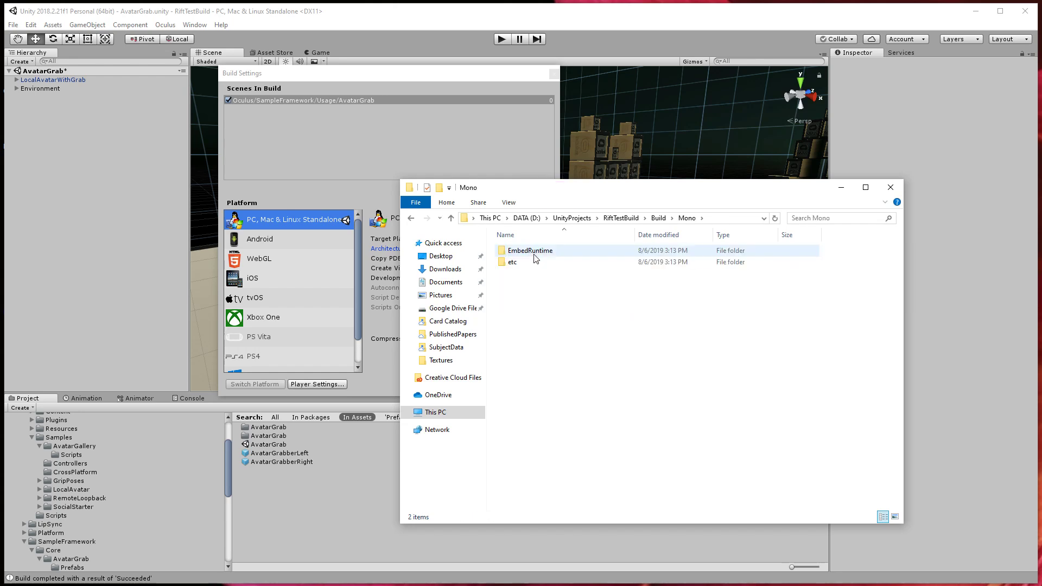
{"action": "left_click", "coordinate": [658, 218]}
{"action": "left_click", "coordinate": [535, 262]}
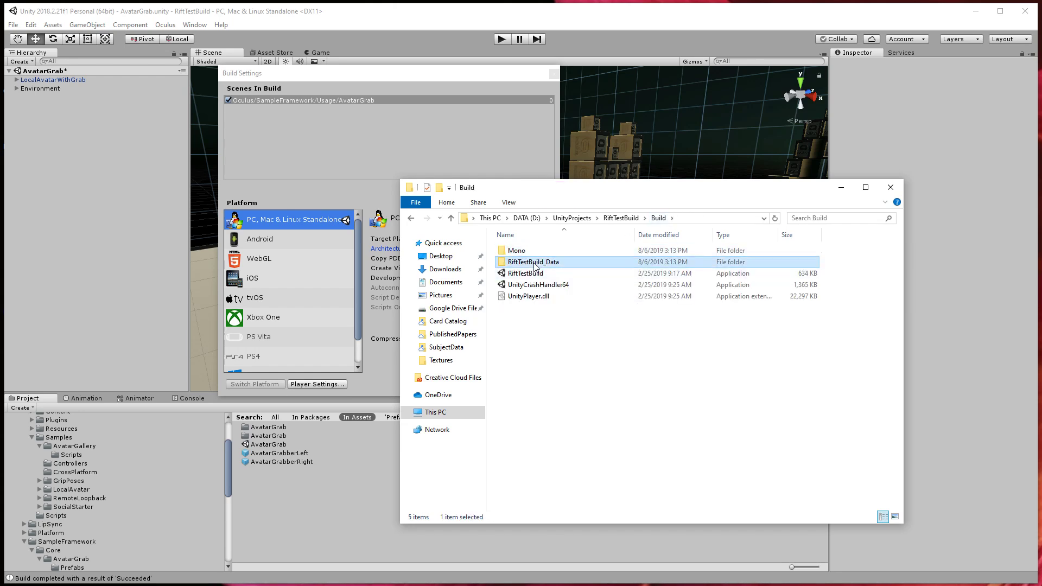
{"action": "double_click", "coordinate": [534, 263]}
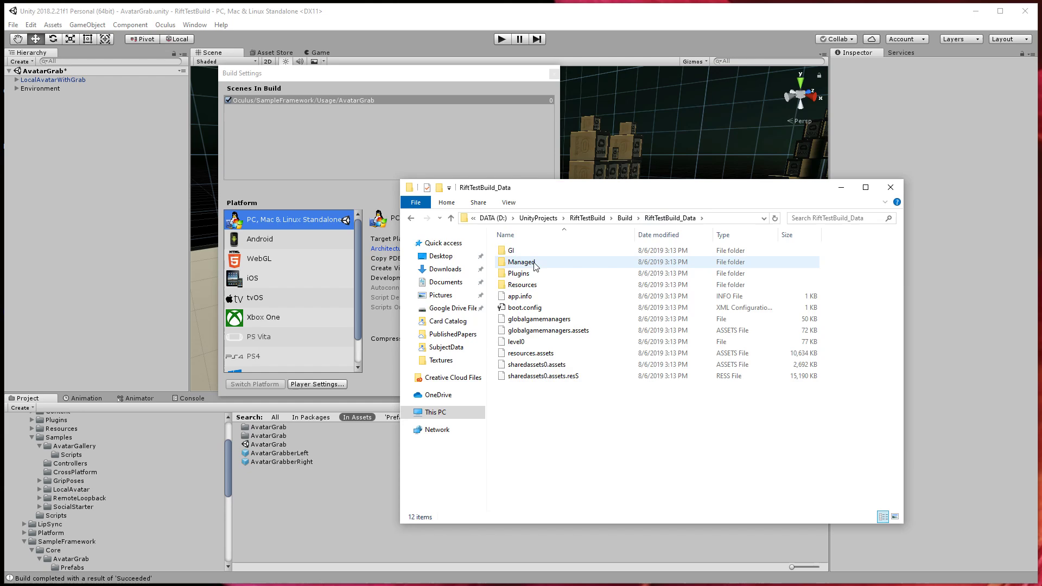
{"action": "left_click", "coordinate": [626, 219]}
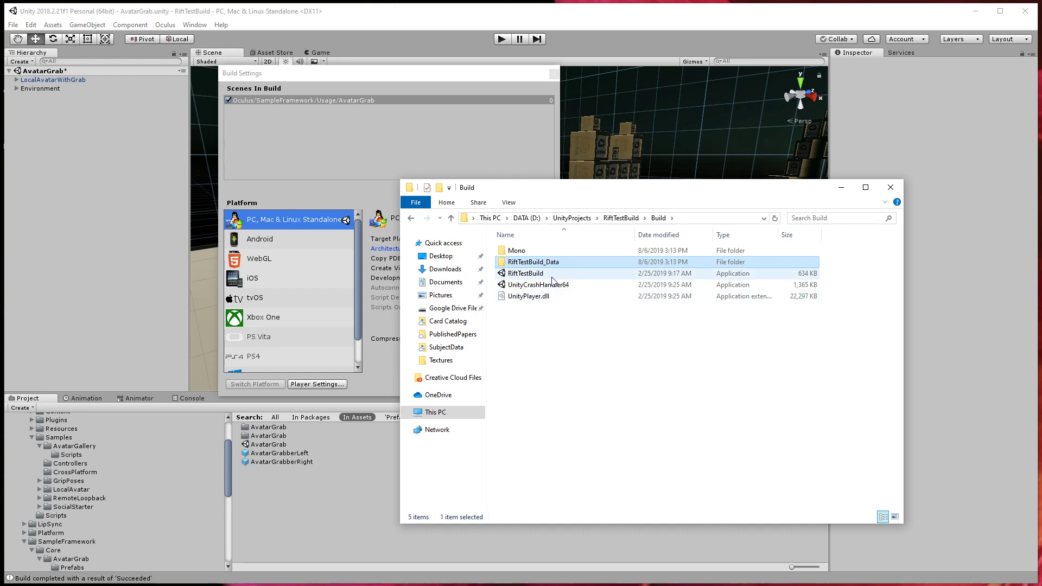
{"action": "left_click", "coordinate": [543, 274]}
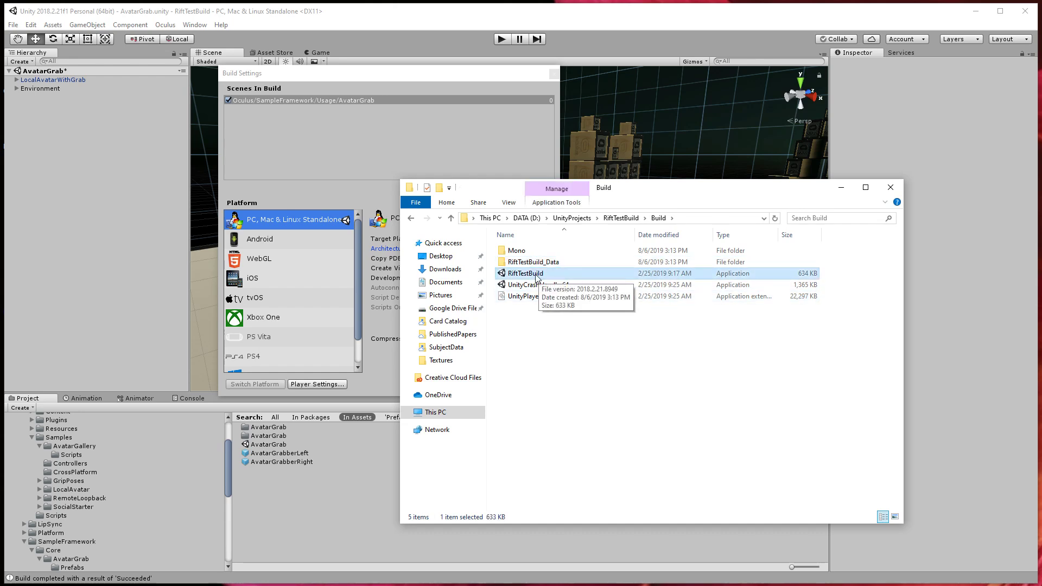
- Launch the built RiftTestBuild application and start it with Display 1 (Right) as the monitor
{"action": "double_click", "coordinate": [537, 275]}
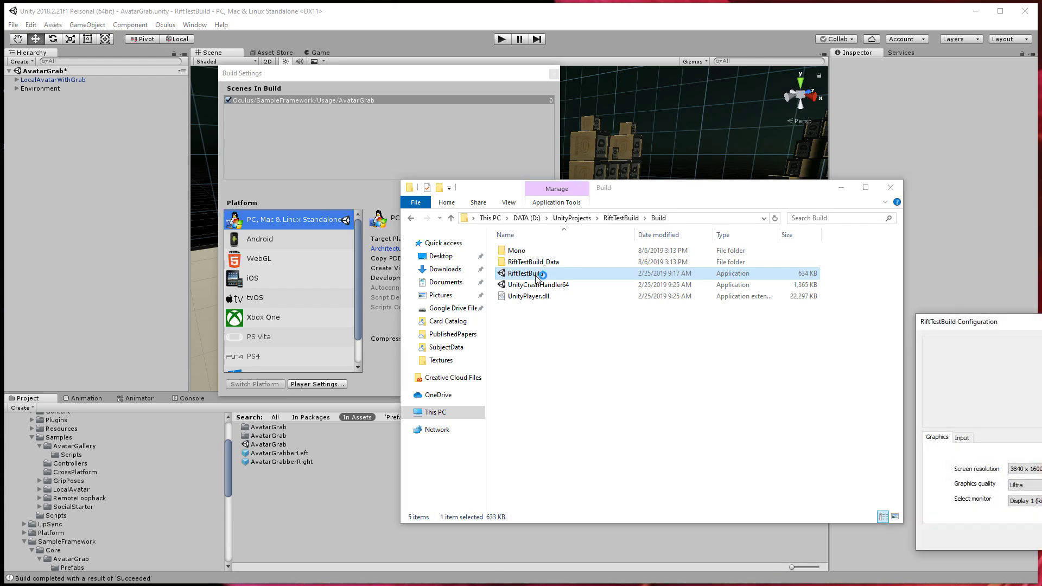
{"action": "left_click_drag", "start_coordinate": [983, 318], "coordinate": [595, 209]}
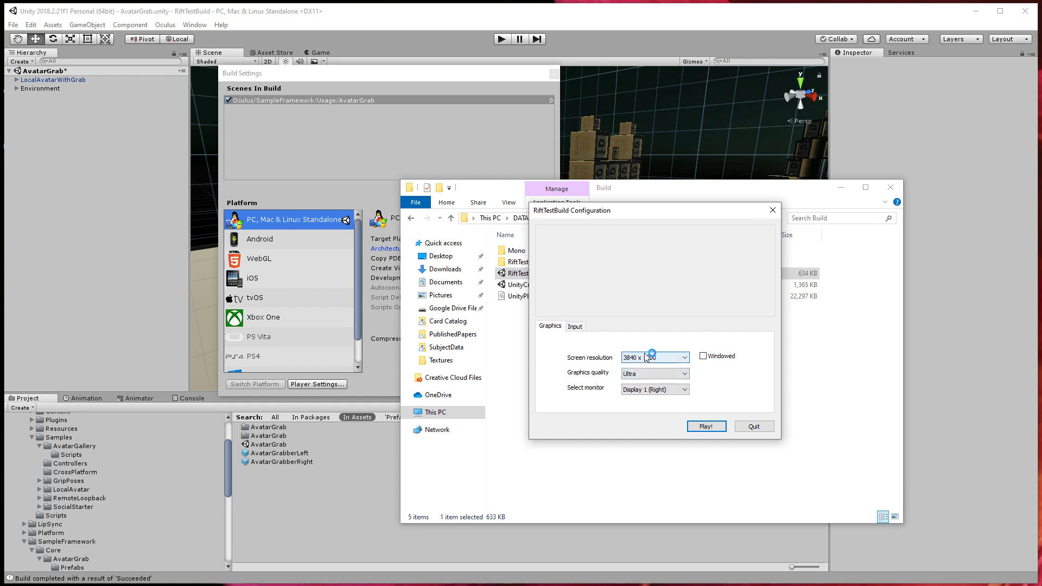
{"action": "left_click", "coordinate": [654, 389]}
{"action": "left_click", "coordinate": [658, 390]}
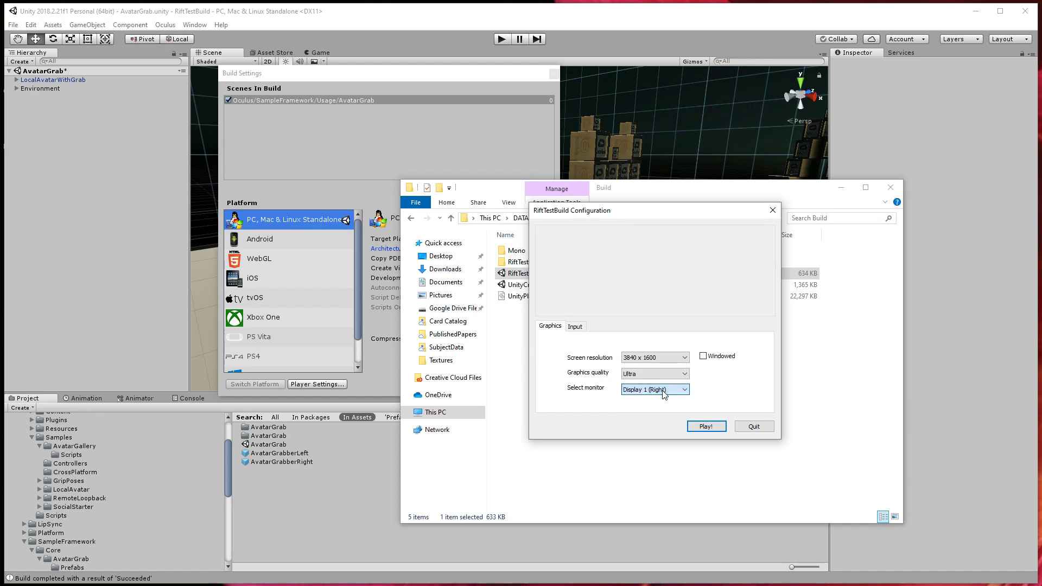
{"action": "left_click", "coordinate": [706, 426]}
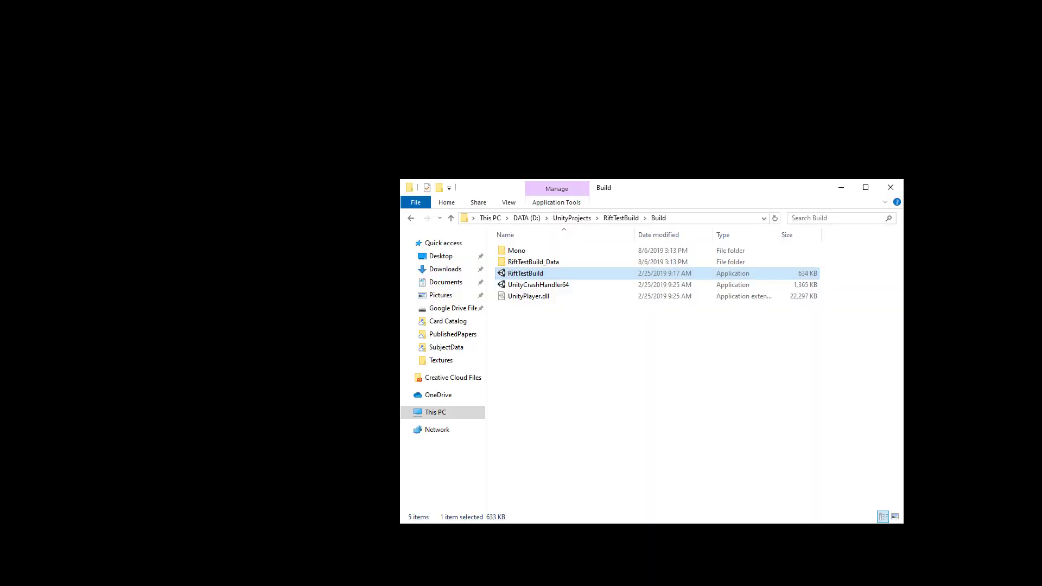
- Close the RiftTestBuild project without saving the AvatarGrab scene, and clear the Build folder and Oculus windows off the desktop
{"action": "key", "text": "alt+Tab"}
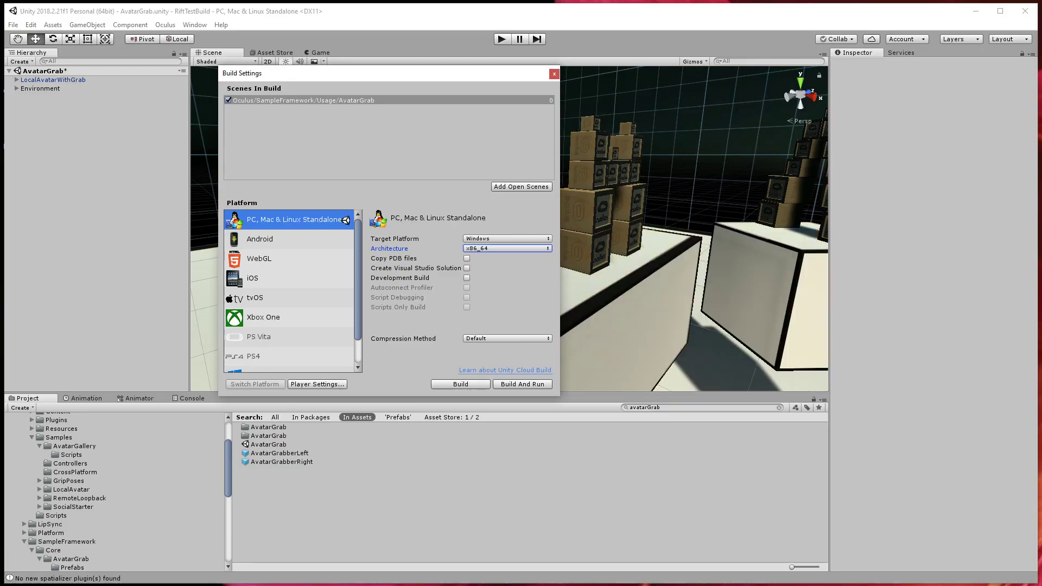
{"action": "left_click", "coordinate": [559, 72]}
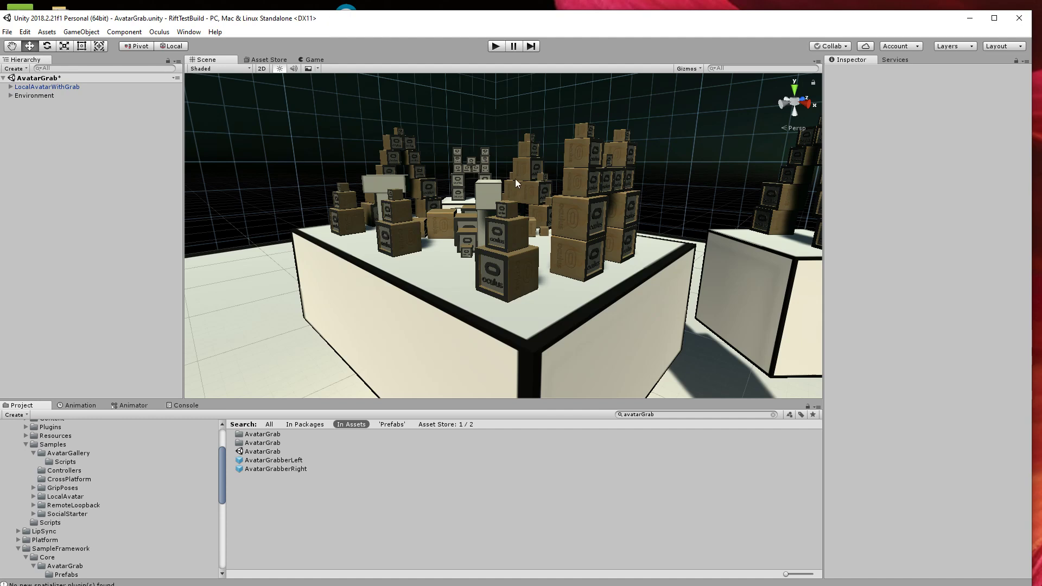
{"action": "left_click", "coordinate": [1020, 18]}
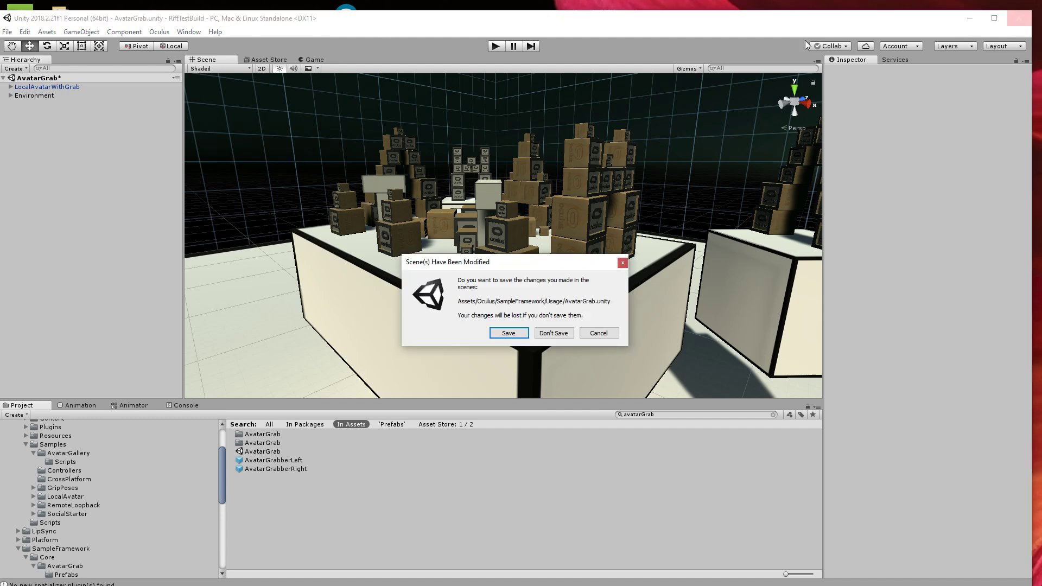
{"action": "left_click", "coordinate": [554, 334]}
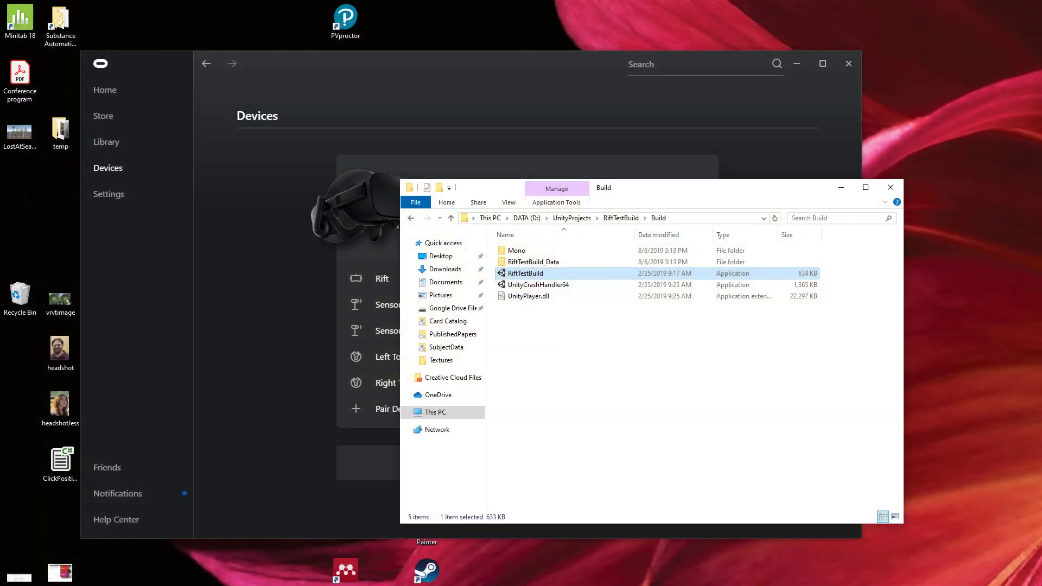
{"action": "left_click", "coordinate": [893, 190]}
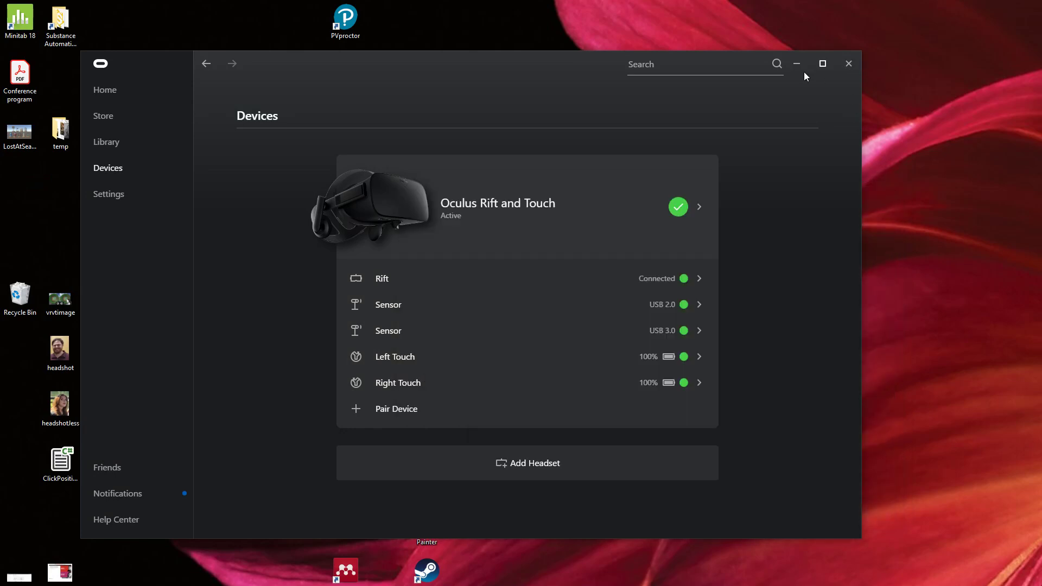
{"action": "left_click", "coordinate": [798, 65]}
- Open the QuestCSEPrototype project in Unity 2018.2.21 and load PrototypeScene from its Scenes folder
{"action": "double_click", "coordinate": [516, 425]}
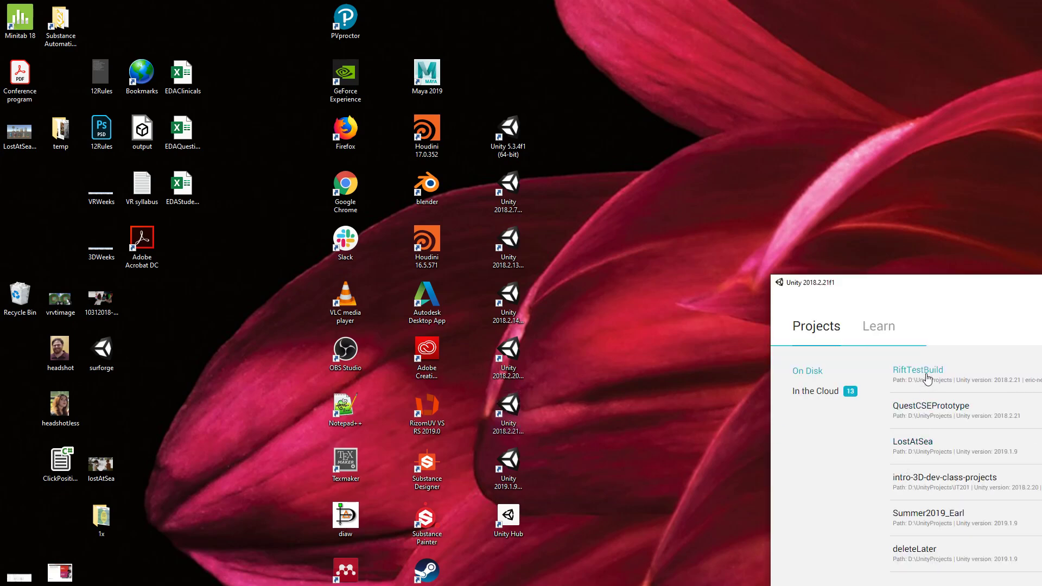
{"action": "left_click", "coordinate": [927, 409]}
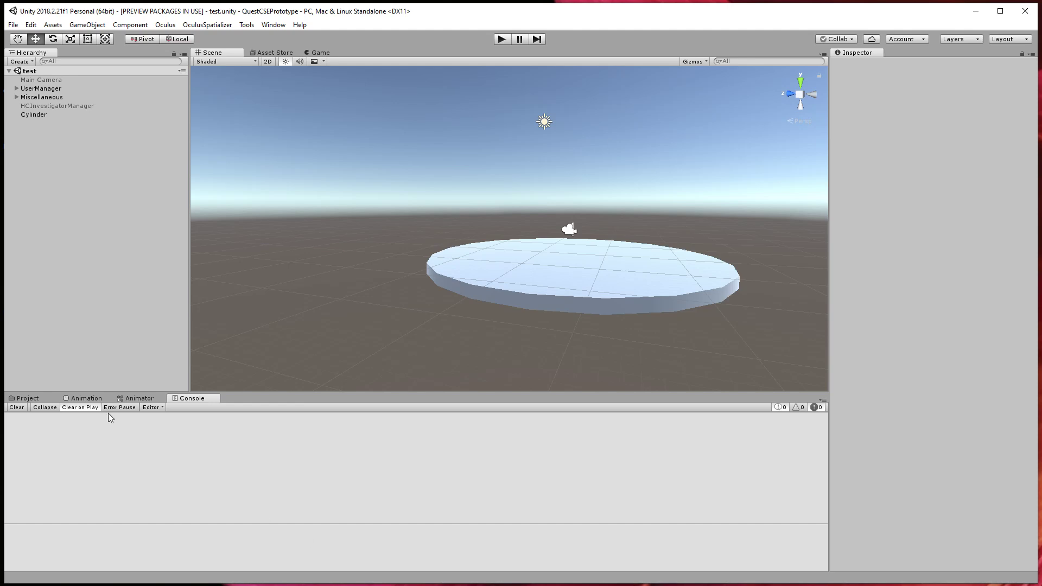
{"action": "left_click", "coordinate": [29, 399]}
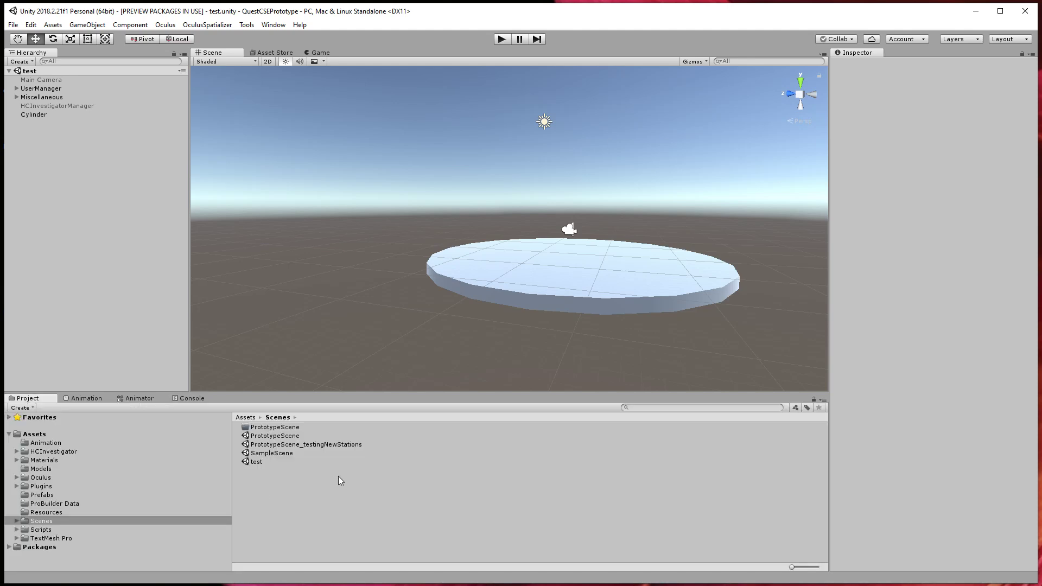
{"action": "left_click", "coordinate": [284, 440]}
{"action": "double_click", "coordinate": [283, 438]}
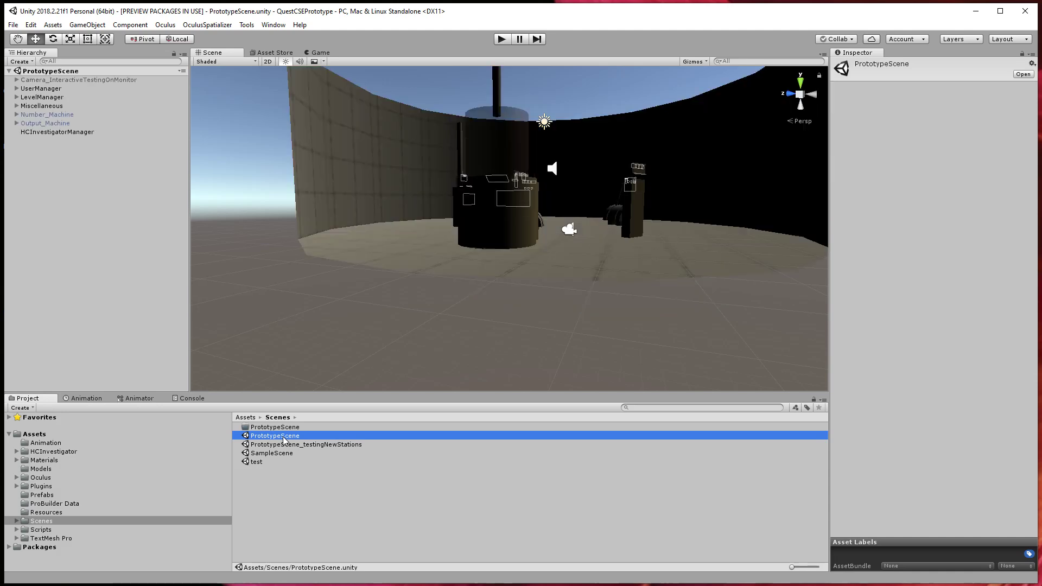
- Generate the lighting for PrototypeScene with the Lighting settings, and close those settings
{"action": "left_click_drag", "start_coordinate": [581, 193], "coordinate": [459, 201], "text": "alt"}
{"action": "left_click", "coordinate": [273, 25]}
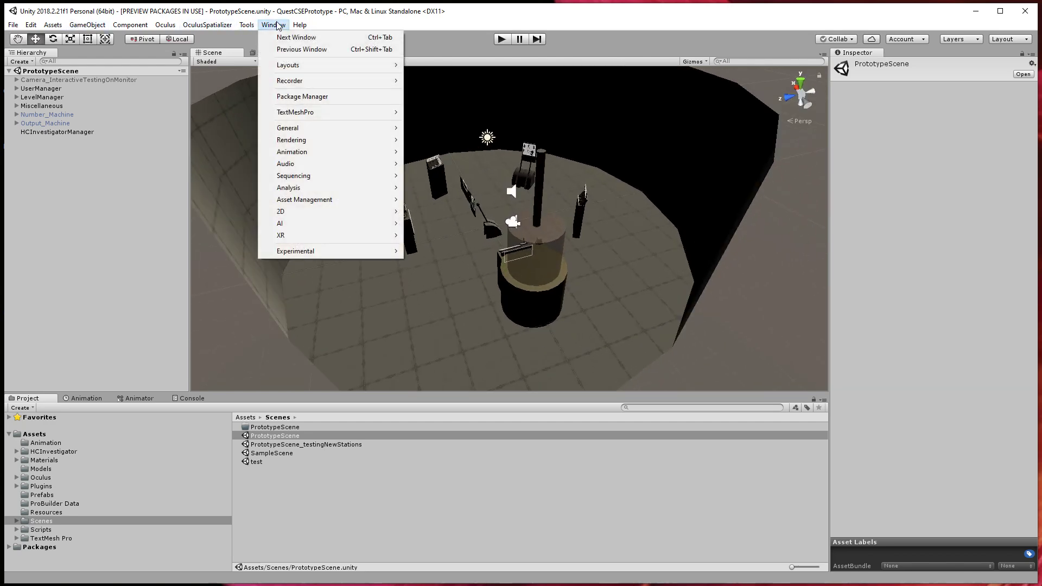
{"action": "mouse_move", "coordinate": [380, 140]}
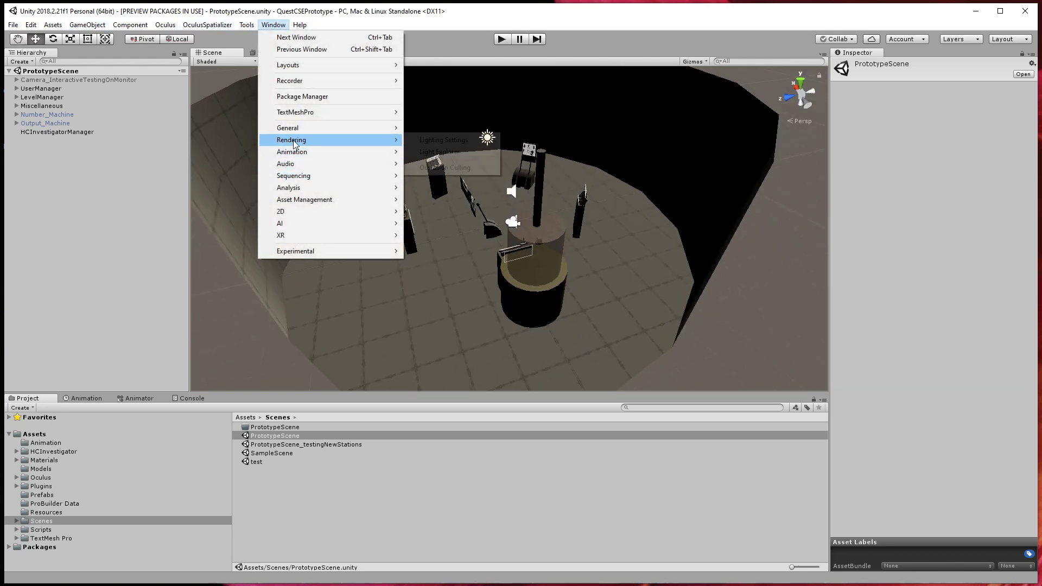
{"action": "left_click", "coordinate": [443, 140]}
{"action": "left_click", "coordinate": [333, 415]}
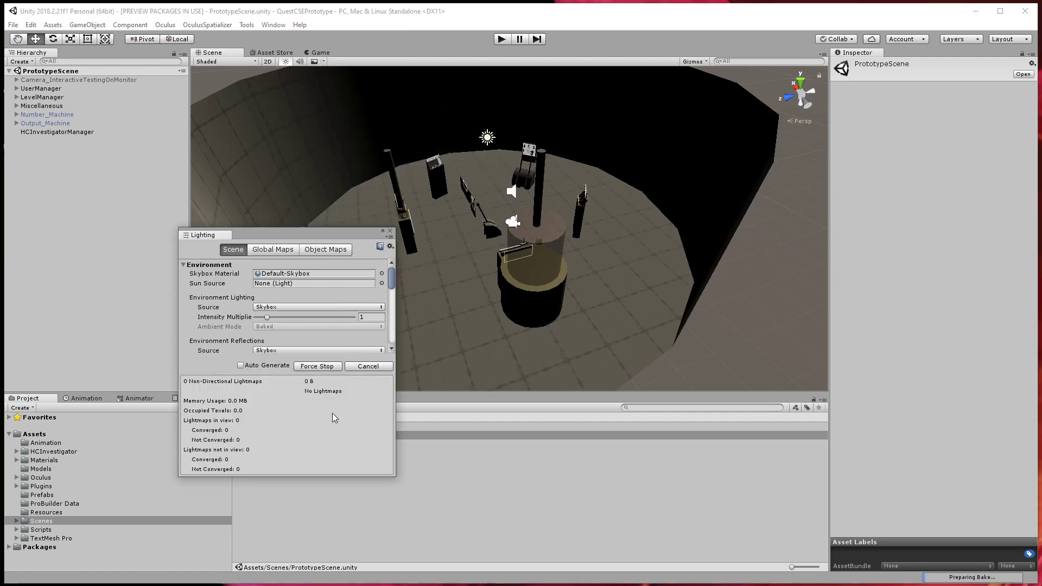
{"action": "left_click", "coordinate": [390, 231]}
- Examine the script components and object references of UserManager and LevelManager
{"action": "left_click_drag", "start_coordinate": [334, 266], "coordinate": [532, 249], "text": "alt"}
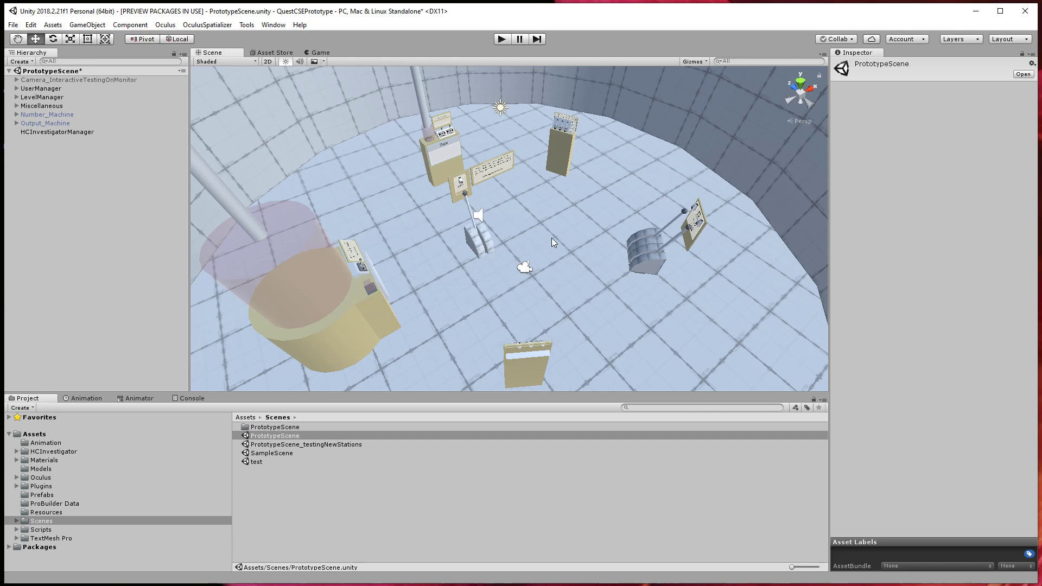
{"action": "left_click", "coordinate": [52, 90]}
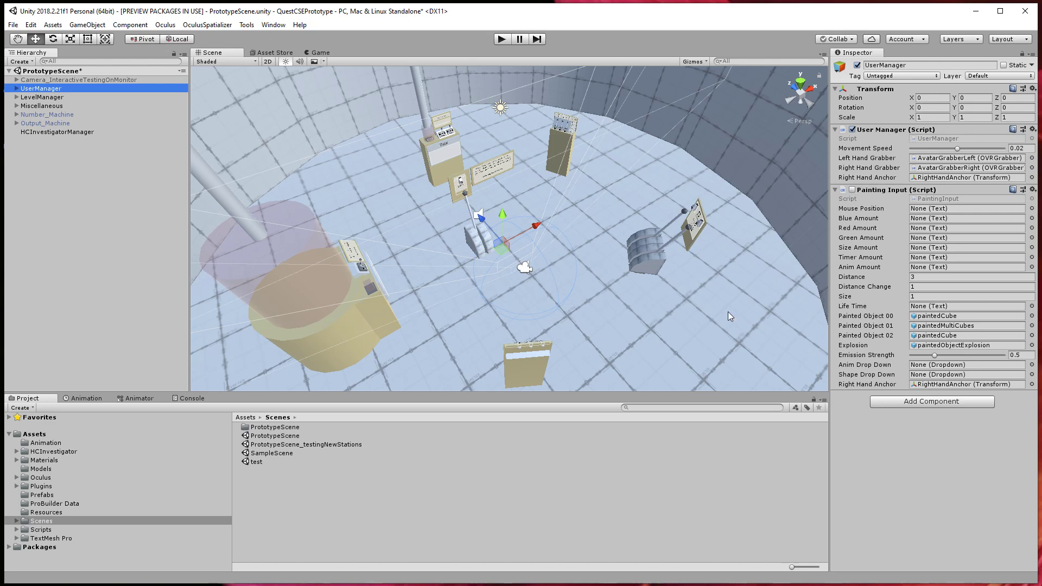
{"action": "left_click", "coordinate": [30, 98]}
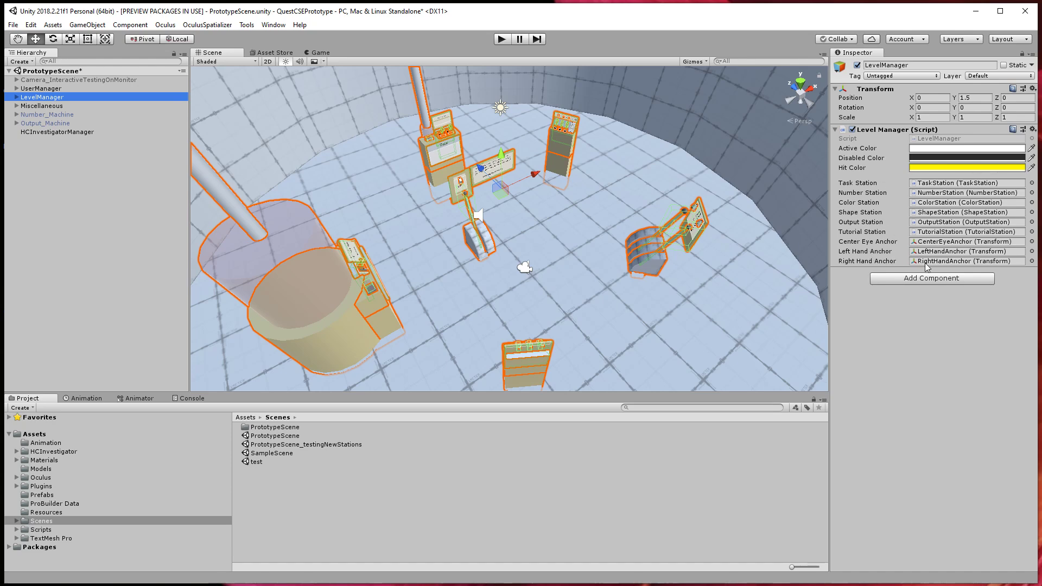
- Examine the TutorialStation, TaskStation, NumberStation and ColorStation objects under LevelManager
{"action": "left_click", "coordinate": [16, 98]}
{"action": "left_click", "coordinate": [57, 107]}
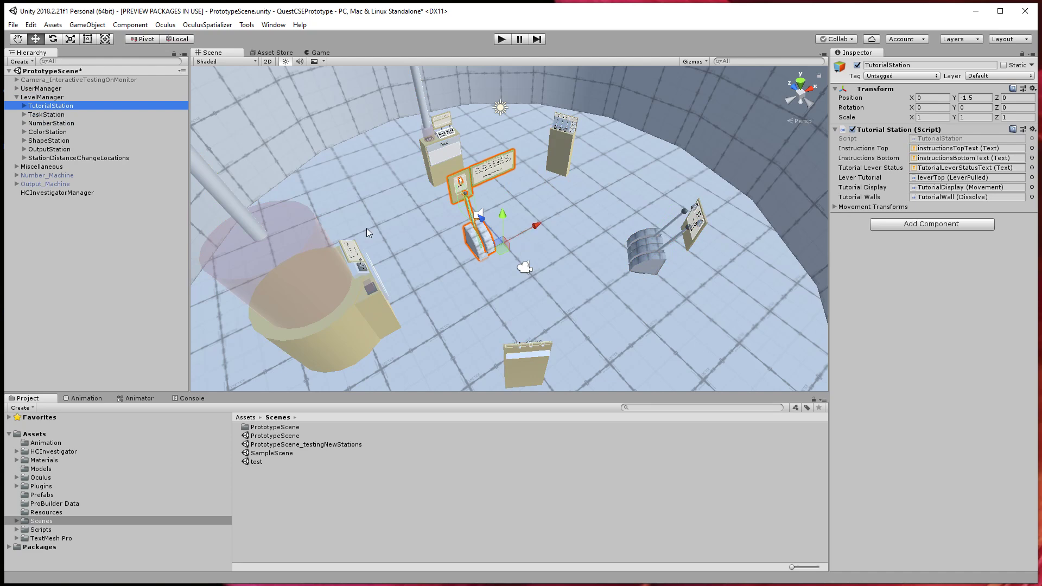
{"action": "left_click", "coordinate": [49, 115]}
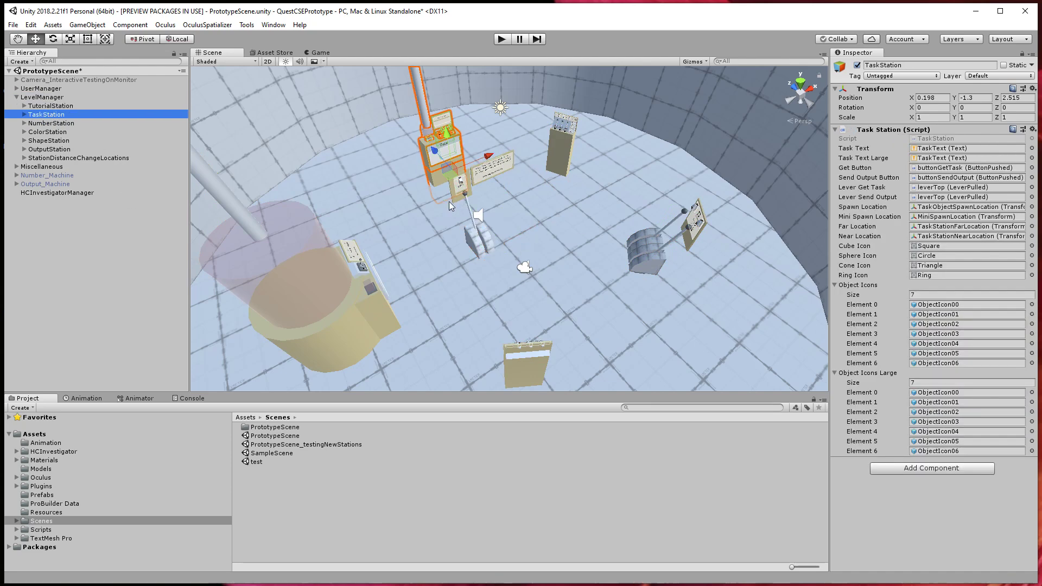
{"action": "left_click", "coordinate": [65, 124]}
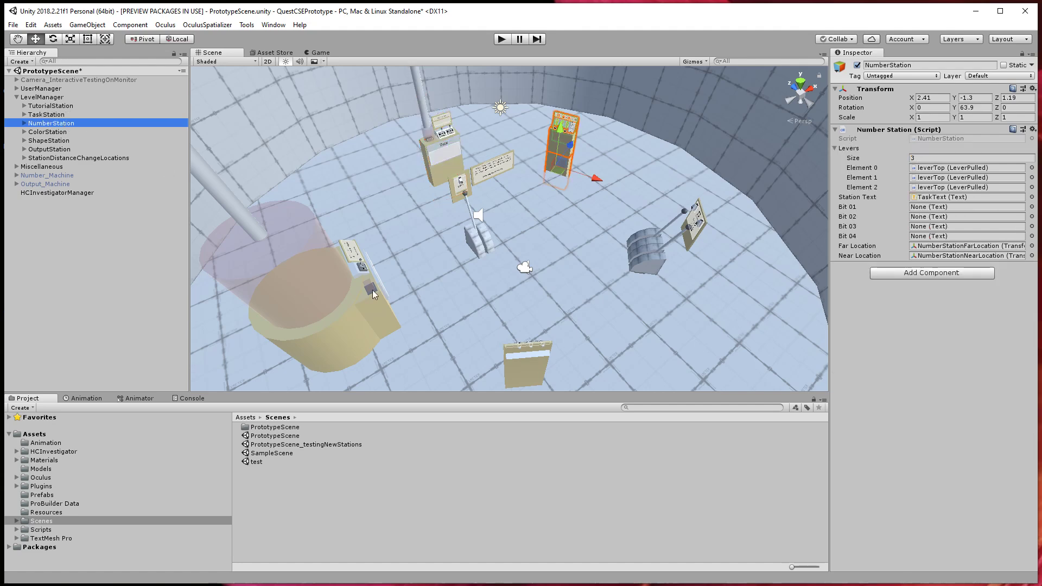
{"action": "left_click", "coordinate": [55, 133]}
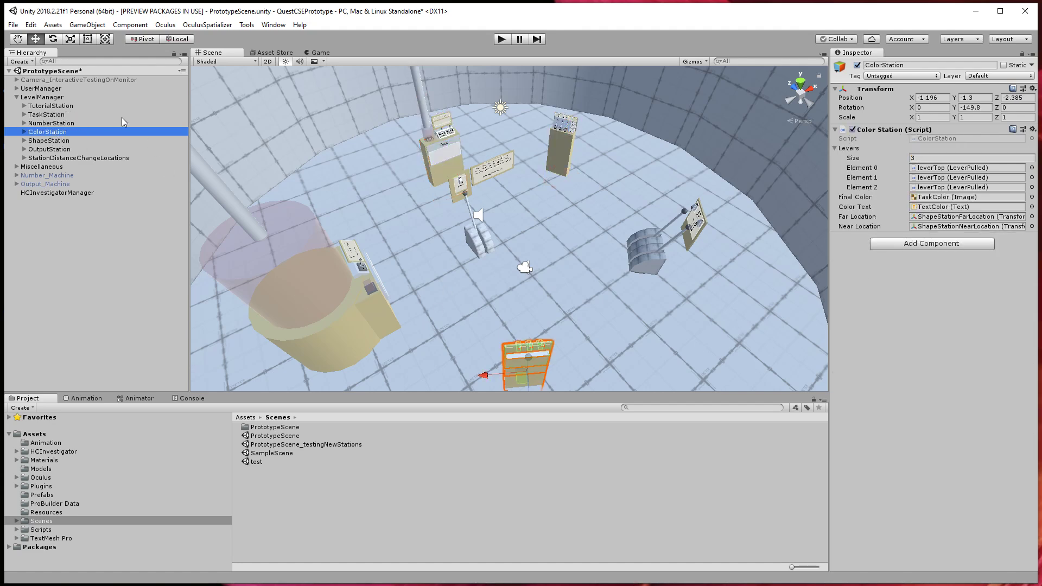
- Frame NumberStation and examine its levers and binary conversion table up close
{"action": "left_click", "coordinate": [70, 128]}
{"action": "scroll", "coordinate": [340, 359], "scroll_direction": "down", "scroll_amount": 3}
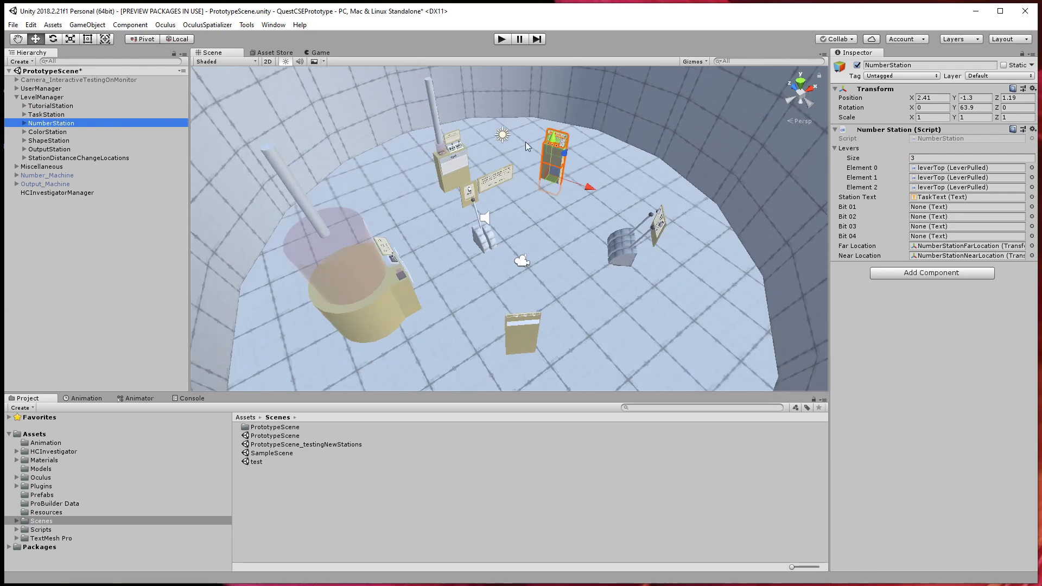
{"action": "scroll", "coordinate": [557, 172], "scroll_direction": "up", "scroll_amount": 5}
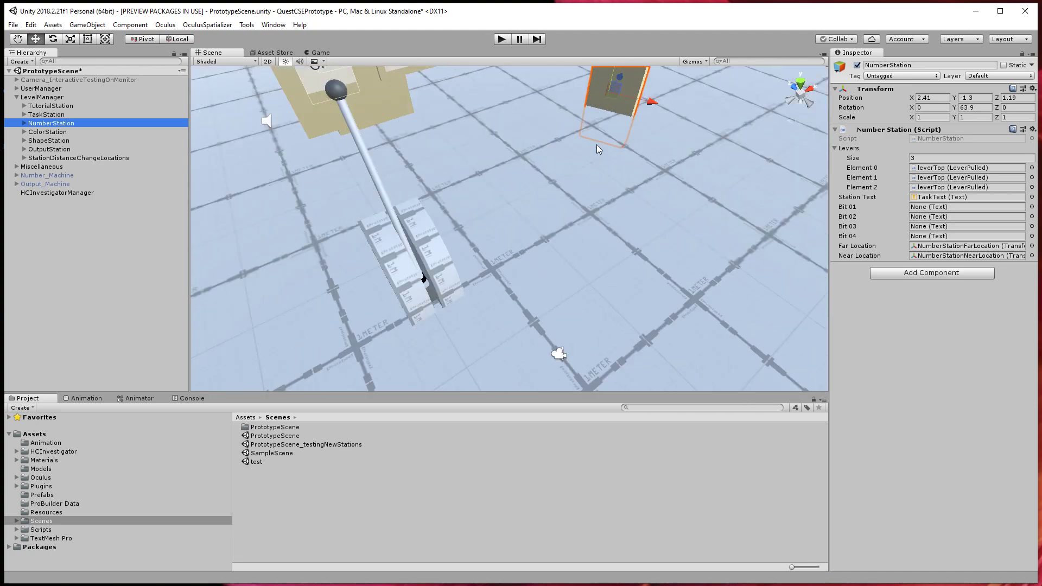
{"action": "key", "text": "f"}
{"action": "left_click_drag", "start_coordinate": [601, 154], "coordinate": [535, 211], "text": "alt"}
{"action": "left_click", "coordinate": [653, 208]}
{"action": "scroll", "coordinate": [646, 201], "scroll_direction": "up", "scroll_amount": 3}
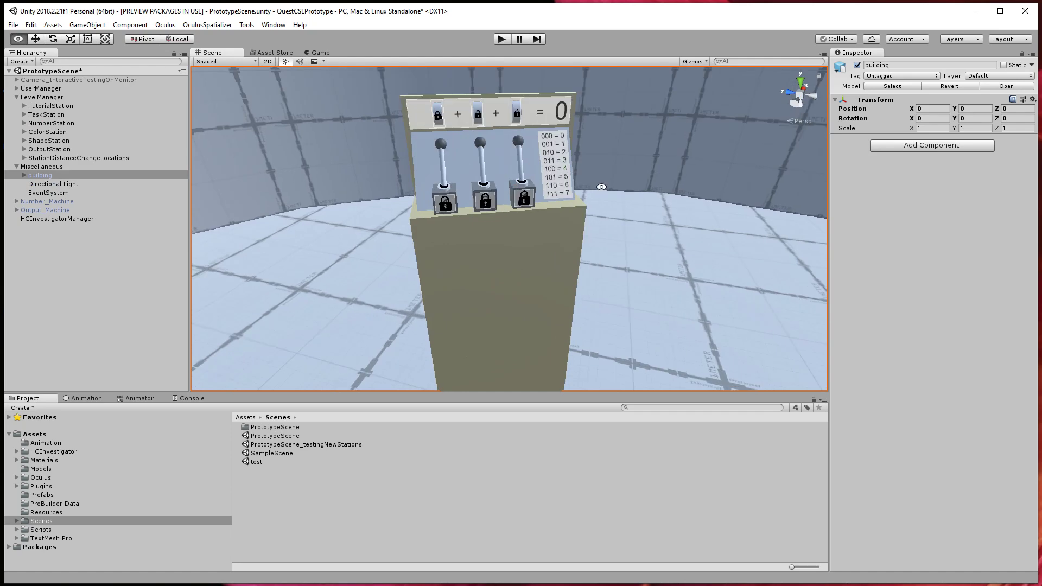
{"action": "mouse_move", "coordinate": [567, 175]}
{"action": "left_mouse_down", "text": "alt"}
{"action": "mouse_move", "coordinate": [549, 172]}
{"action": "mouse_move", "coordinate": [562, 174]}
{"action": "left_mouse_up", "text": "alt"}
{"action": "scroll", "coordinate": [559, 217], "scroll_direction": "up", "scroll_amount": 4}
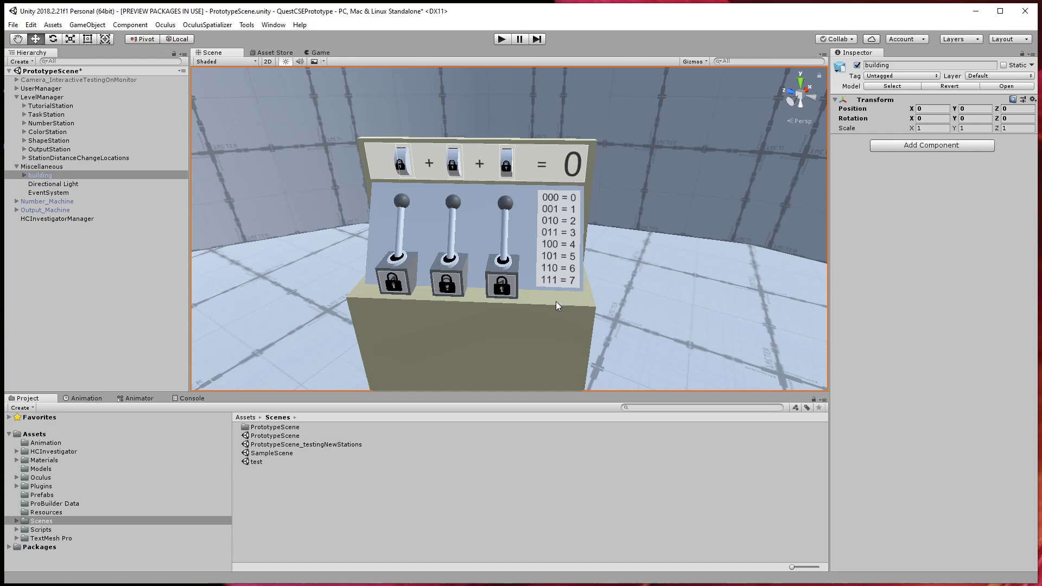
{"action": "scroll", "coordinate": [554, 249], "scroll_direction": "down", "scroll_amount": 8}
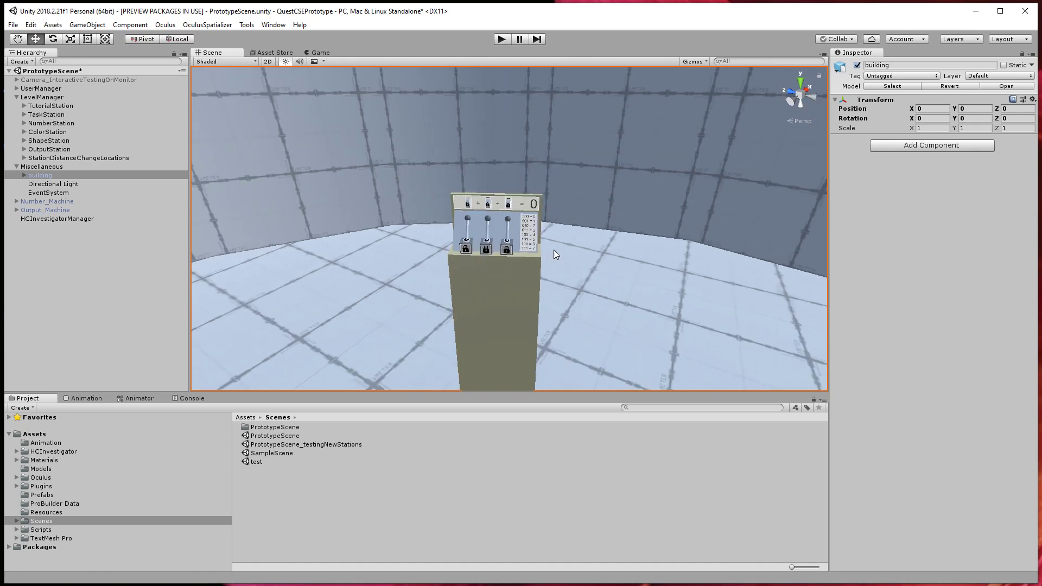
- Enable the inactive Number_Machine object in PrototypeScene
{"action": "scroll", "coordinate": [555, 250], "scroll_direction": "down", "scroll_amount": 10}
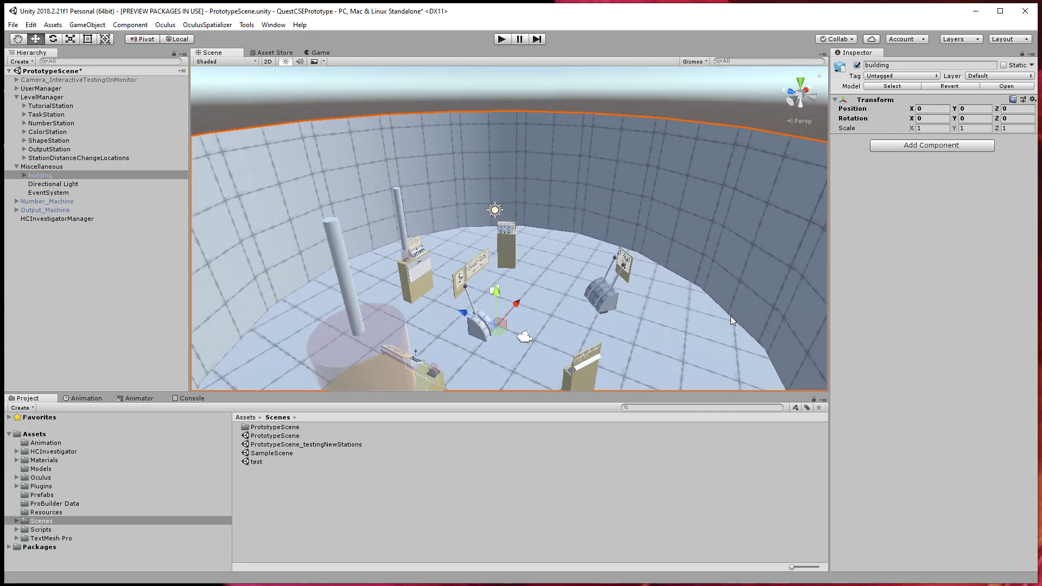
{"action": "left_click_drag", "start_coordinate": [671, 311], "coordinate": [551, 242], "text": "alt"}
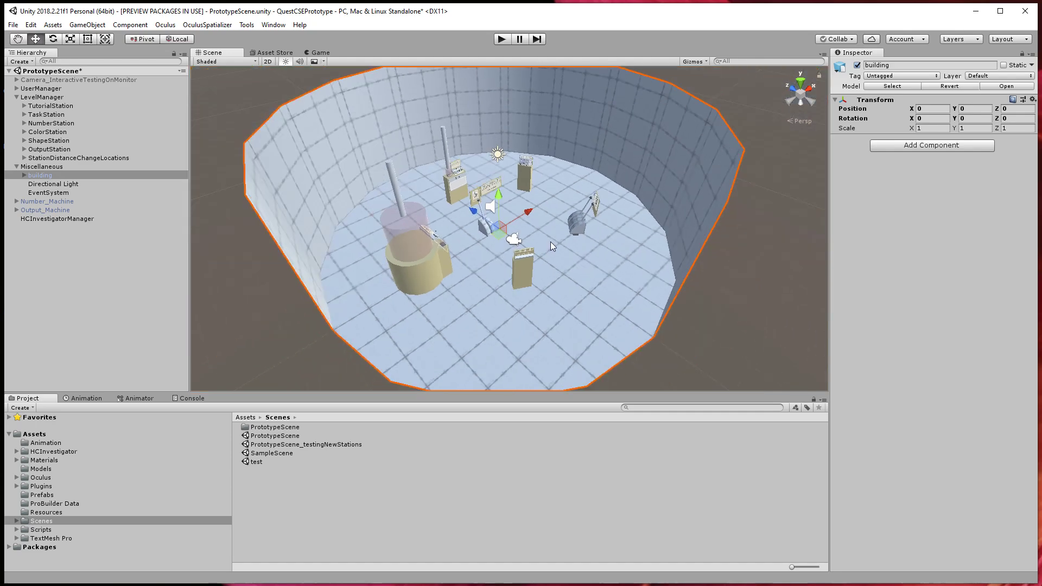
{"action": "scroll", "coordinate": [552, 239], "scroll_direction": "up", "scroll_amount": 3}
{"action": "scroll", "coordinate": [551, 239], "scroll_direction": "down", "scroll_amount": 3}
{"action": "scroll", "coordinate": [552, 245], "scroll_direction": "up", "scroll_amount": 3}
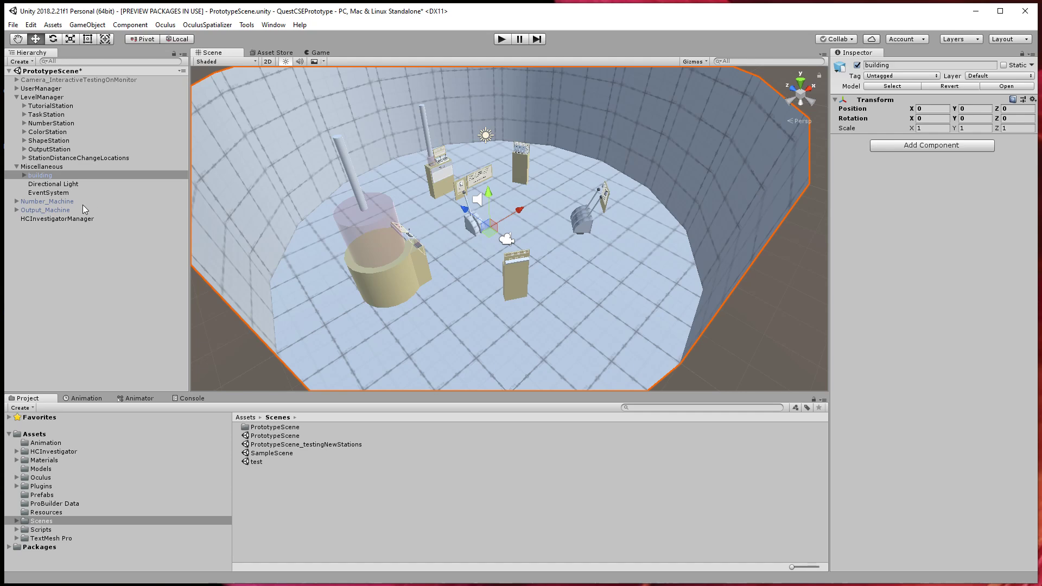
{"action": "left_click", "coordinate": [57, 202]}
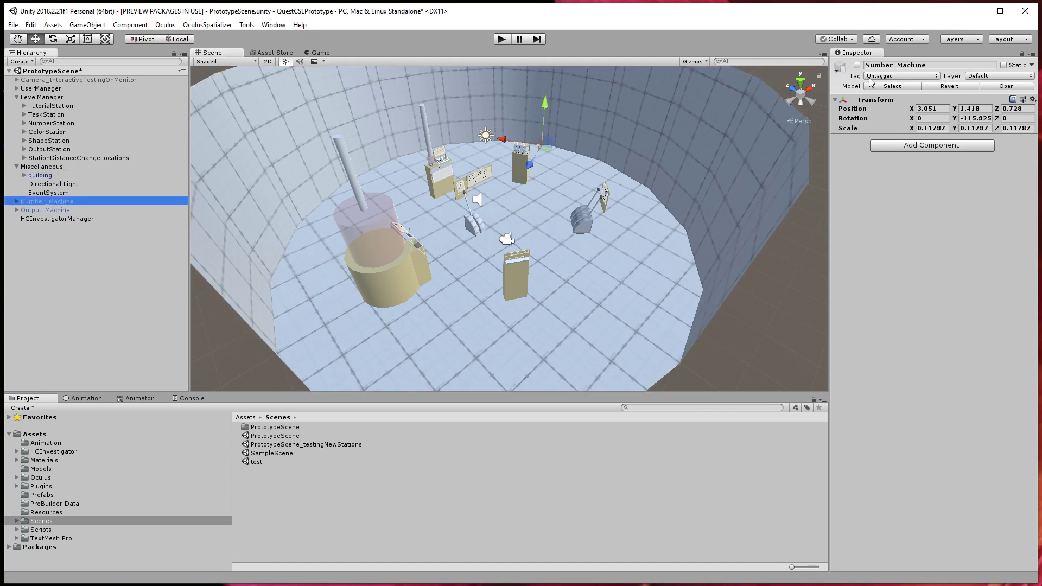
{"action": "left_click", "coordinate": [857, 65]}
- Frame Number_Machine and examine its model next to the prototype NumberStation
{"action": "key", "text": "f"}
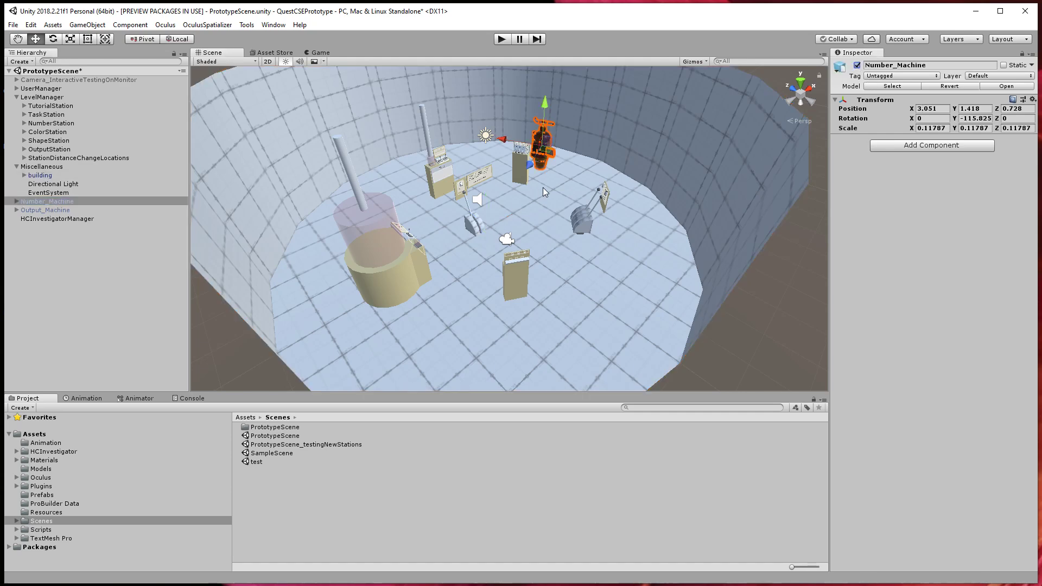
{"action": "left_click_drag", "start_coordinate": [543, 188], "coordinate": [568, 211], "text": "alt"}
{"action": "scroll", "coordinate": [568, 212], "scroll_direction": "up", "scroll_amount": 5}
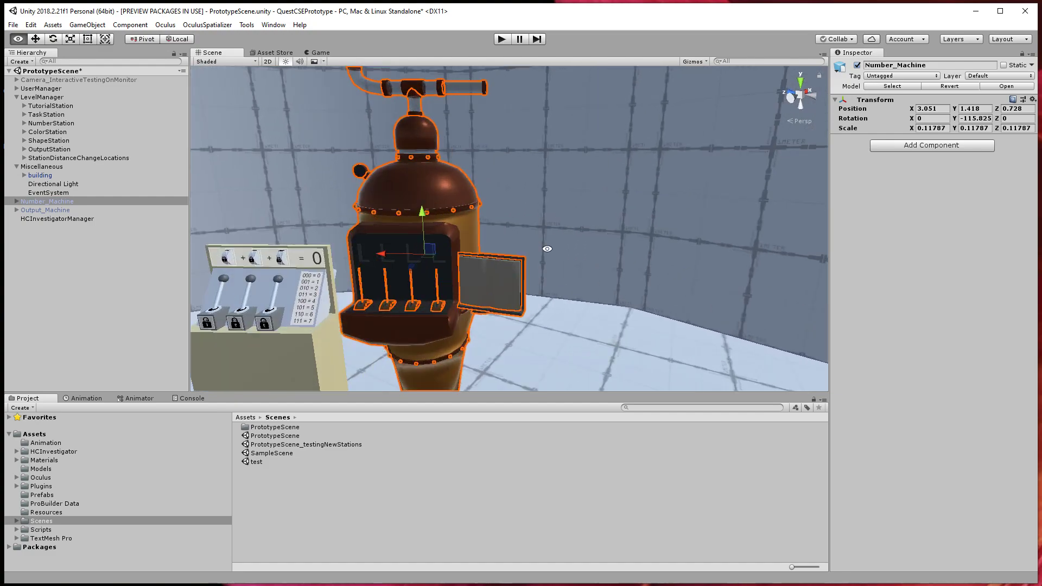
{"action": "left_click", "coordinate": [618, 285]}
{"action": "scroll", "coordinate": [697, 288], "scroll_direction": "up", "scroll_amount": 5}
{"action": "left_click_drag", "start_coordinate": [698, 287], "coordinate": [570, 255], "text": "alt"}
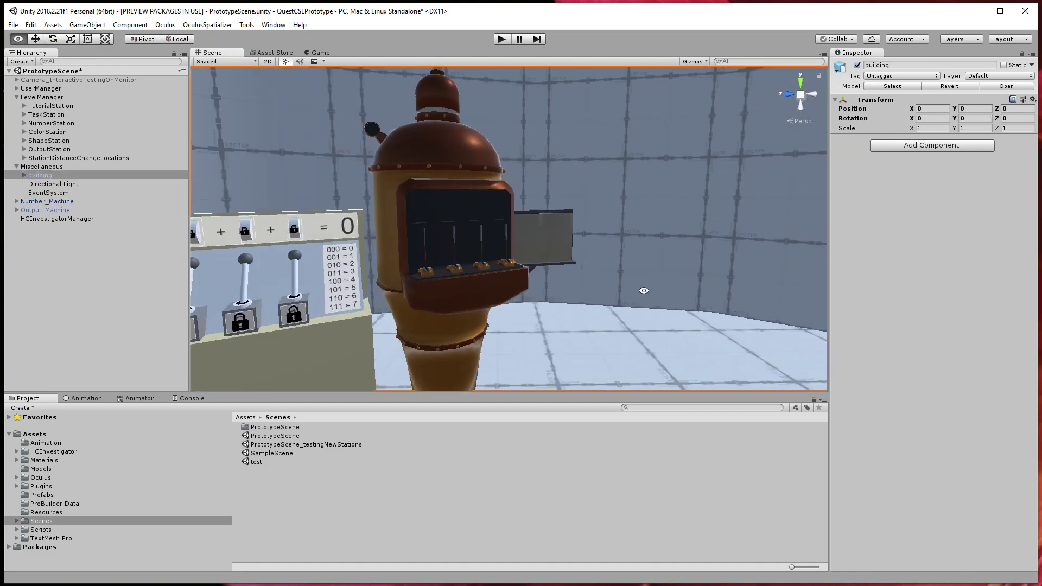
- Enable the inactive Output_Machine object and frame it to compare with the prototype OutputStation
{"action": "scroll", "coordinate": [570, 256], "scroll_direction": "down", "scroll_amount": 5}
{"action": "left_click_drag", "start_coordinate": [445, 208], "coordinate": [482, 288], "text": "alt"}
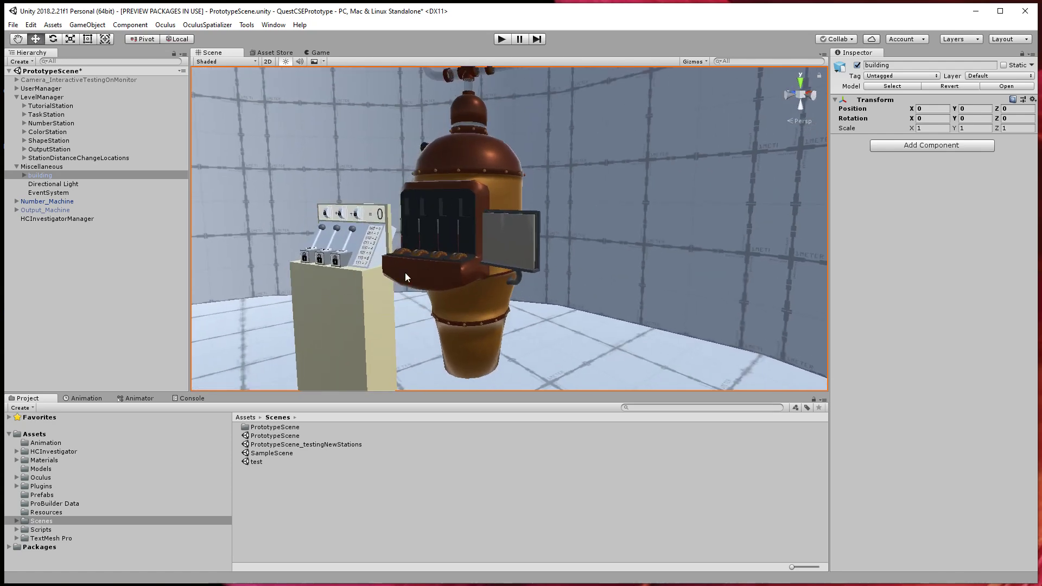
{"action": "scroll", "coordinate": [444, 244], "scroll_direction": "down", "scroll_amount": 2}
{"action": "left_click_drag", "start_coordinate": [498, 226], "coordinate": [528, 226], "text": "alt"}
{"action": "left_click", "coordinate": [119, 210]}
{"action": "key", "text": "f"}
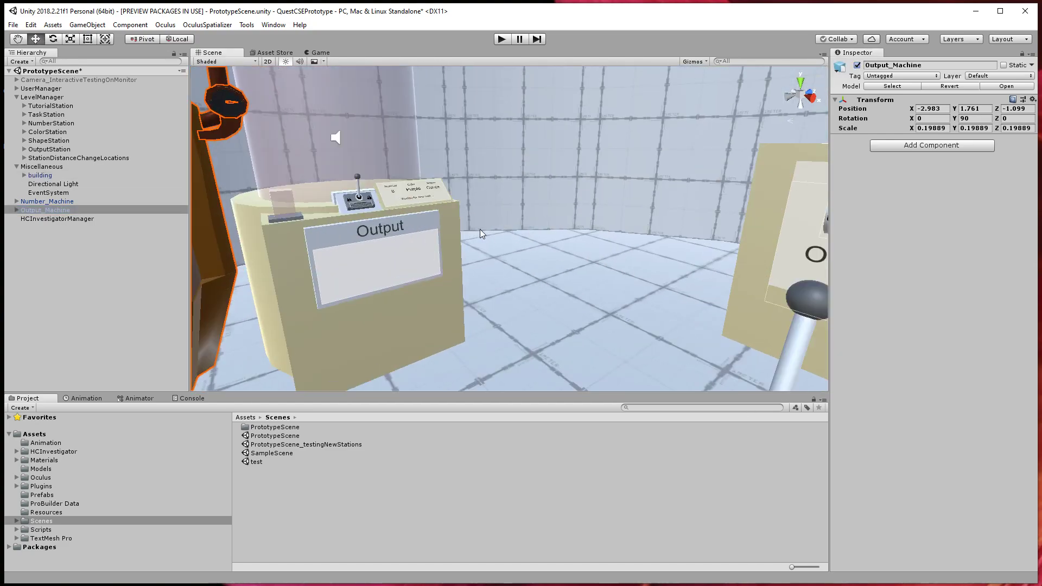
- Disable Number_Machine and Output_Machine together, leaving only the prototype stations in the scene
{"action": "left_click", "coordinate": [91, 201], "text": "ctrl"}
{"action": "left_click", "coordinate": [857, 65]}
{"action": "left_click_drag", "start_coordinate": [467, 233], "coordinate": [350, 235], "text": "alt"}
- Inspect the components of ShapeStation, NumberStation, LevelManager and UserManager
{"action": "left_click", "coordinate": [169, 141]}
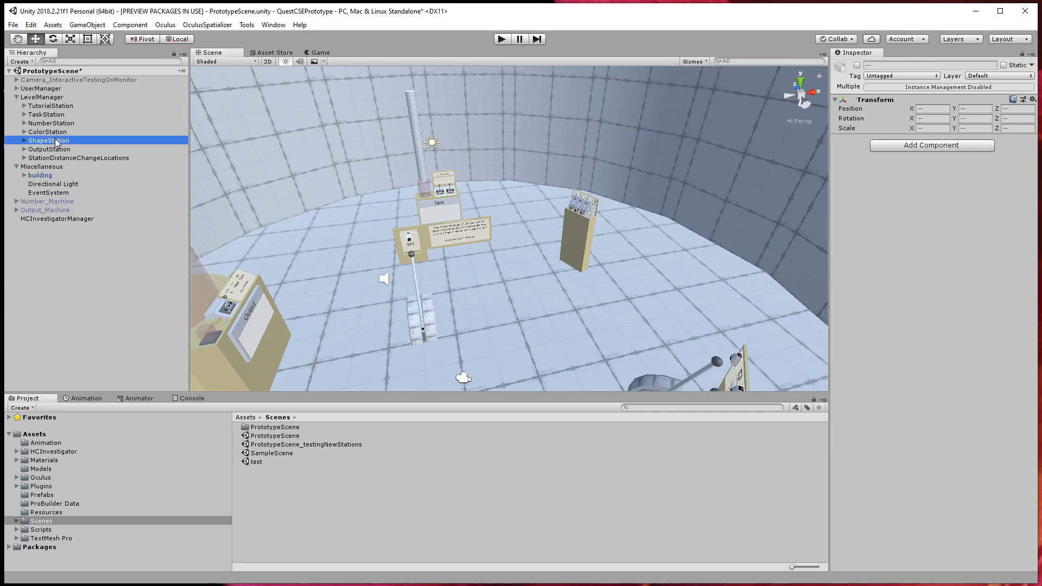
{"action": "left_click", "coordinate": [79, 123]}
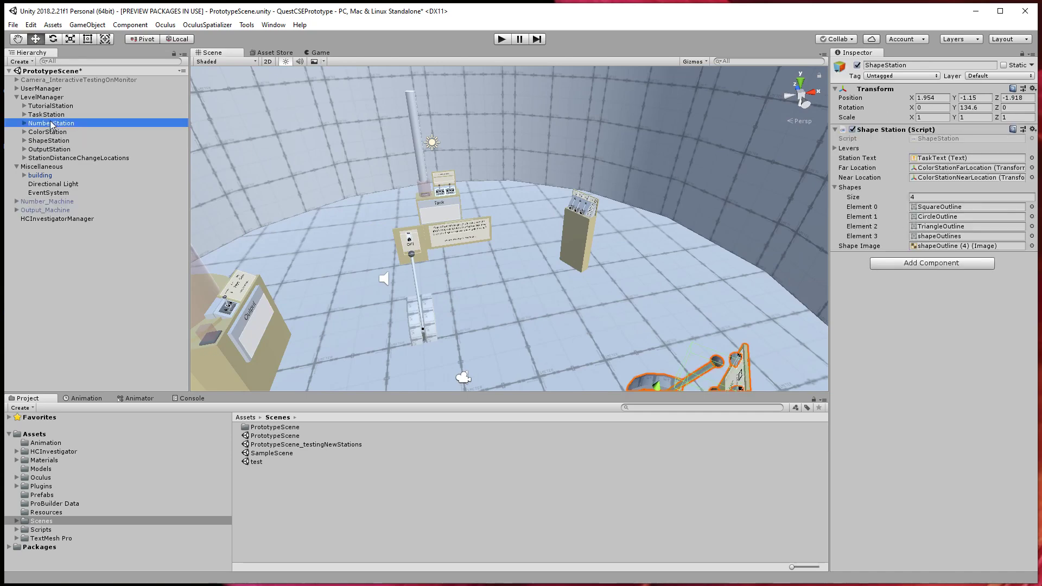
{"action": "left_click", "coordinate": [45, 98]}
{"action": "left_click", "coordinate": [53, 88]}
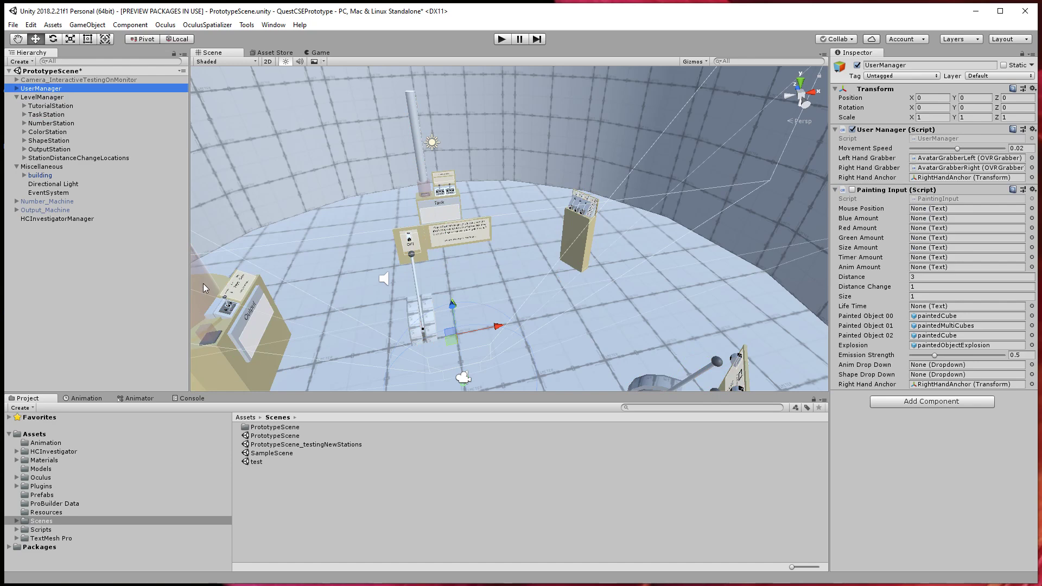
- Expand UserManager and LocalAvatarWithGrab to inspect the avatar's Ovr Avatar settings and child objects
{"action": "left_click", "coordinate": [41, 97]}
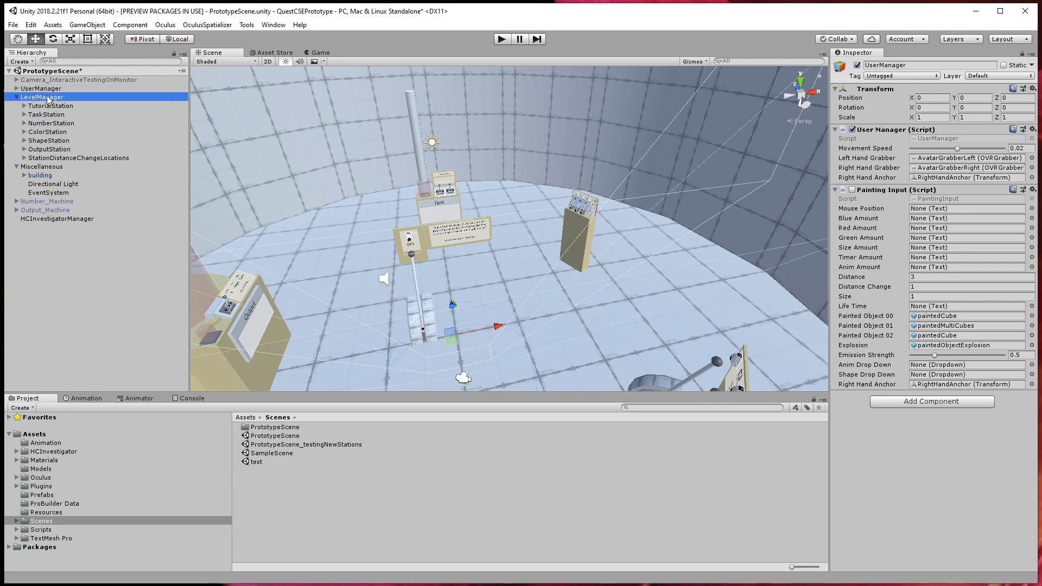
{"action": "left_click", "coordinate": [16, 89]}
{"action": "left_click", "coordinate": [40, 97]}
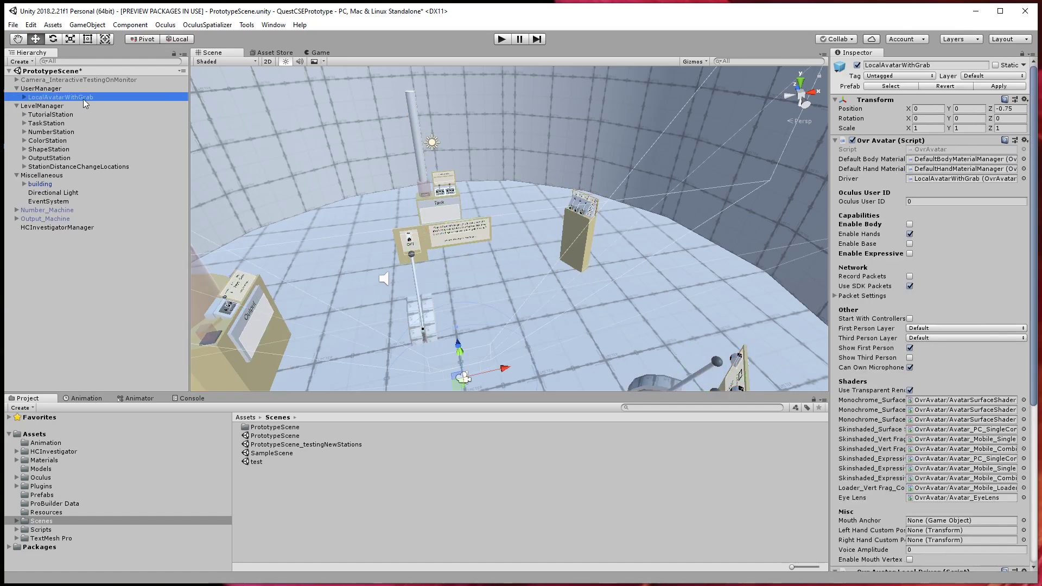
{"action": "left_click", "coordinate": [24, 97]}
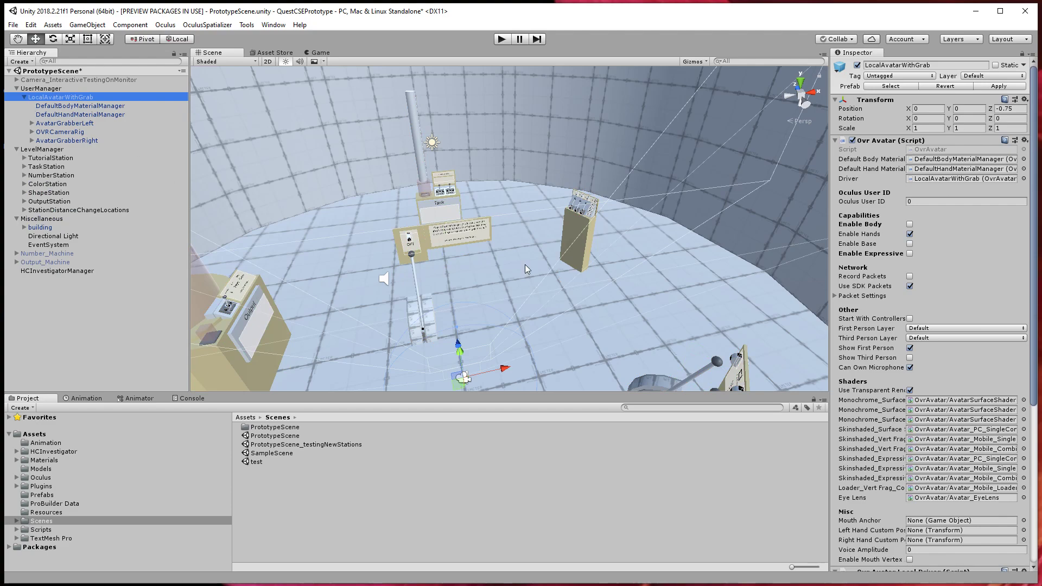
- Examine the Rigidbody, OVR Grabbable, Lever Pulled and Box Collider components of TaskStation's SendOutput leverTop, and collapse the SendOutput group
{"action": "scroll", "coordinate": [471, 234], "scroll_direction": "up", "scroll_amount": 5}
{"action": "scroll", "coordinate": [465, 236], "scroll_direction": "up", "scroll_amount": 3}
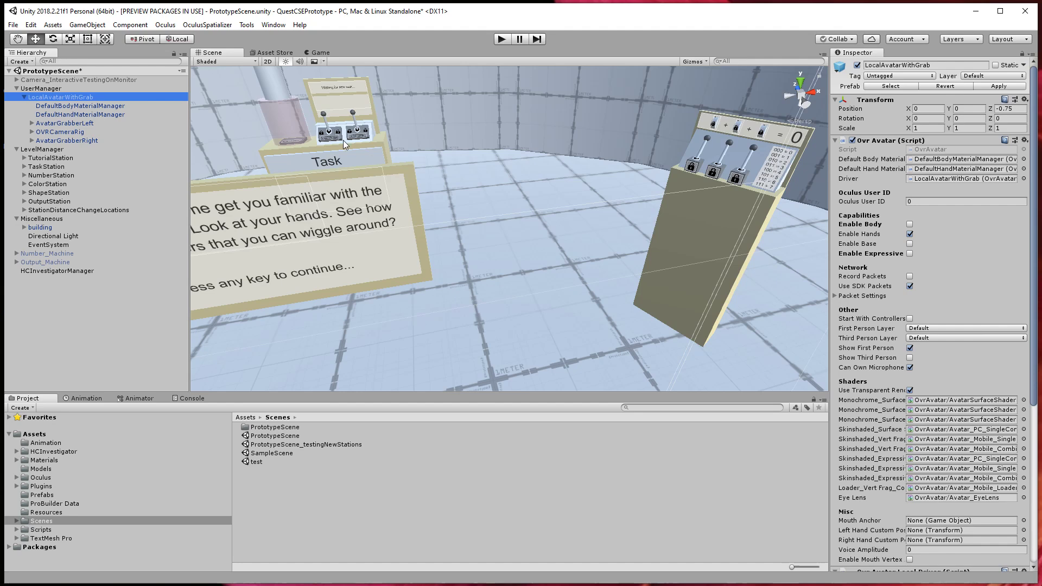
{"action": "left_click", "coordinate": [325, 114]}
{"action": "scroll", "coordinate": [954, 427], "scroll_direction": "down", "scroll_amount": 3}
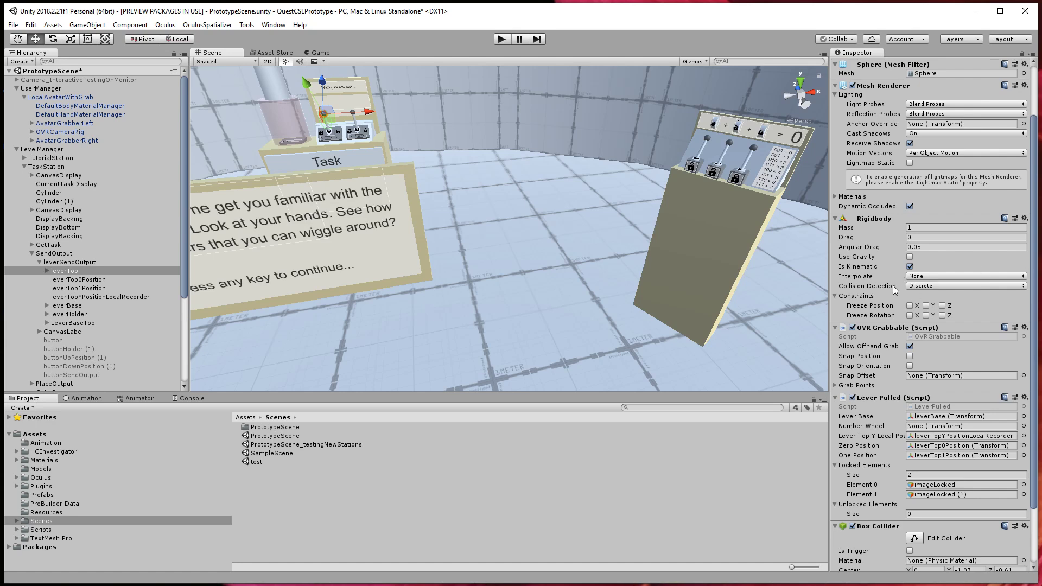
{"action": "scroll", "coordinate": [888, 288], "scroll_direction": "down", "scroll_amount": 3}
{"action": "scroll", "coordinate": [478, 342], "scroll_direction": "down", "scroll_amount": 5}
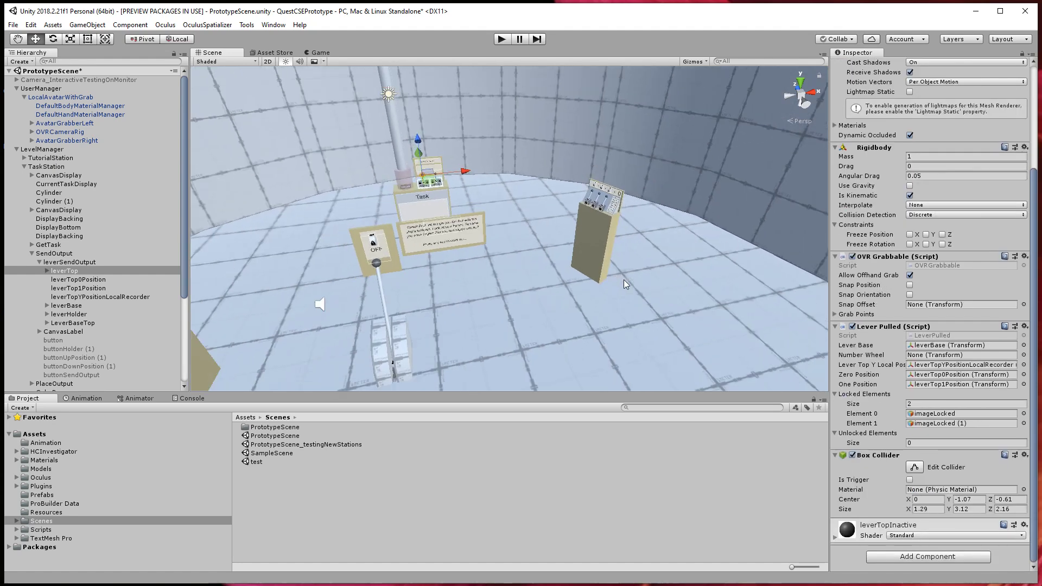
{"action": "middle_click_drag", "start_coordinate": [477, 344], "coordinate": [575, 276]}
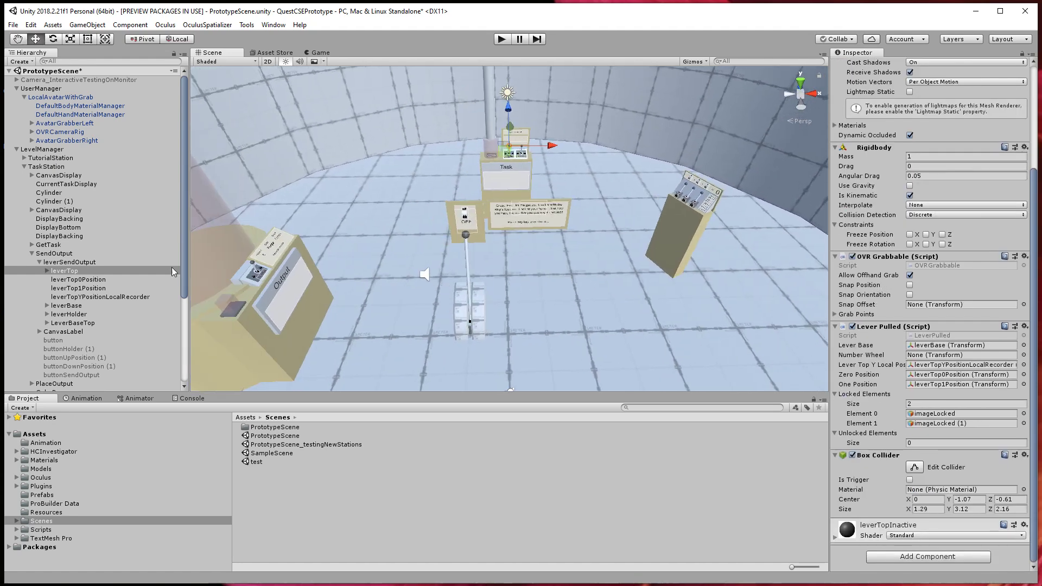
{"action": "left_click", "coordinate": [32, 253]}
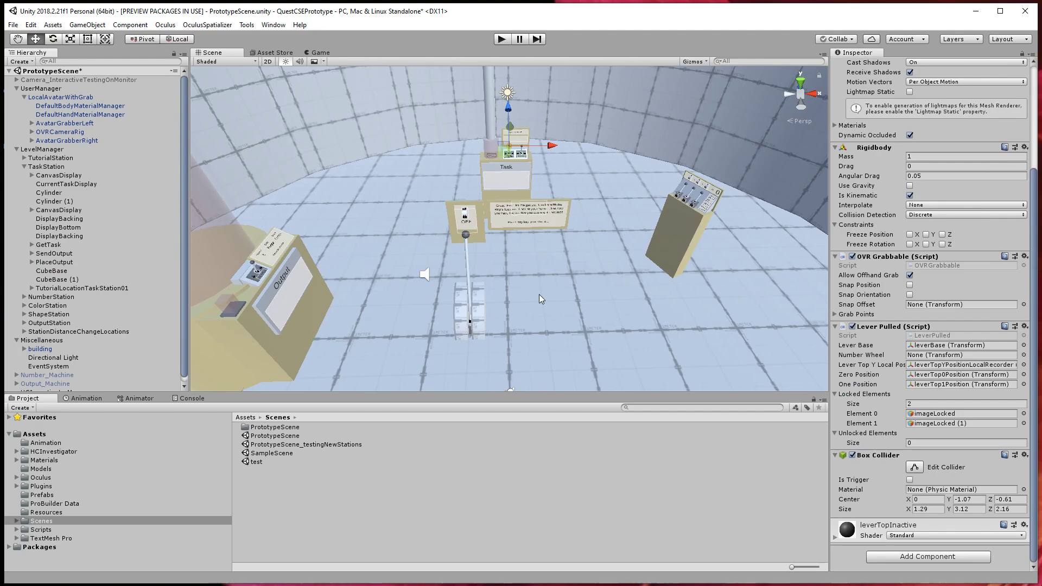
- Play-test PrototypeScene in the editor and stop playback
{"action": "left_click_drag", "start_coordinate": [539, 293], "coordinate": [661, 282], "text": "alt"}
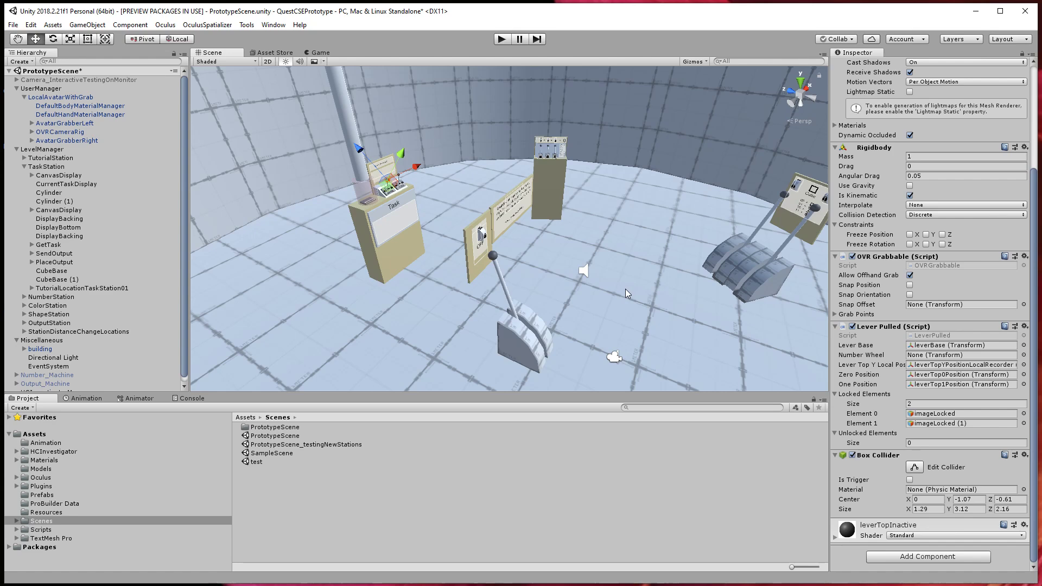
{"action": "left_click", "coordinate": [501, 40]}
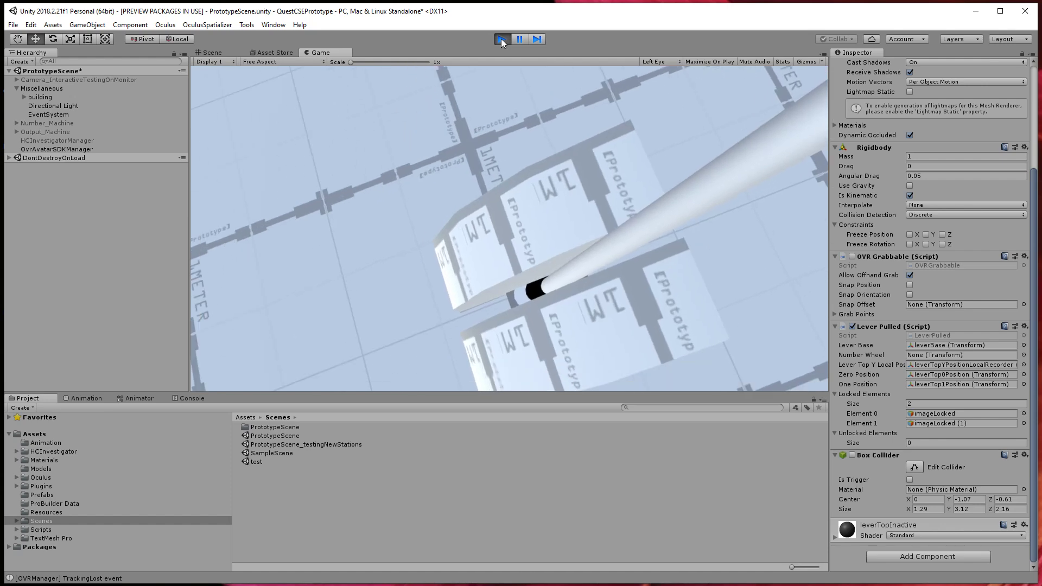
{"action": "left_click", "coordinate": [500, 37]}
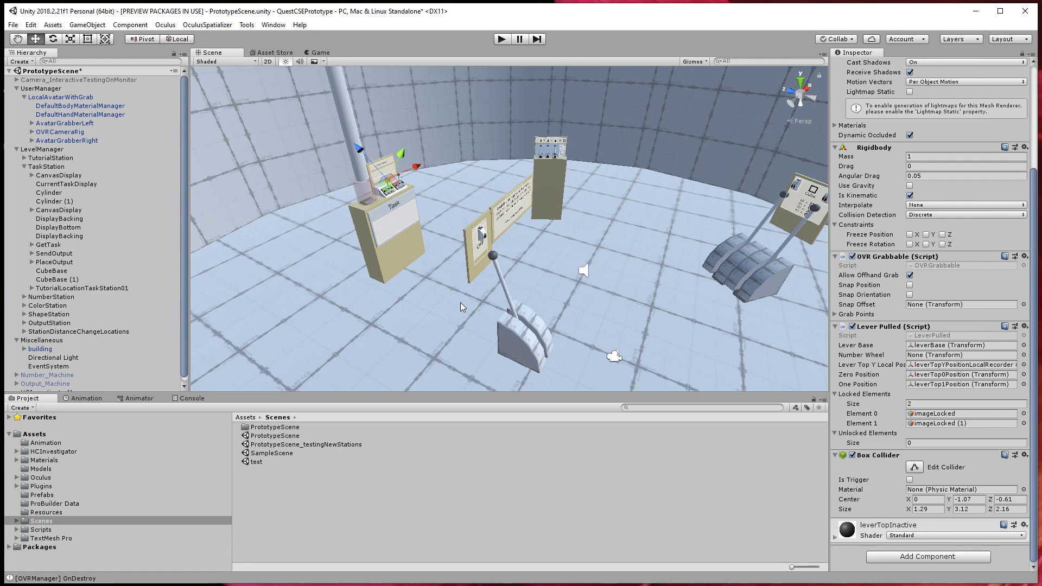
- Switch the project's build platform to Android in Build Settings and close the dialog
{"action": "left_click", "coordinate": [13, 25]}
{"action": "left_click", "coordinate": [46, 132]}
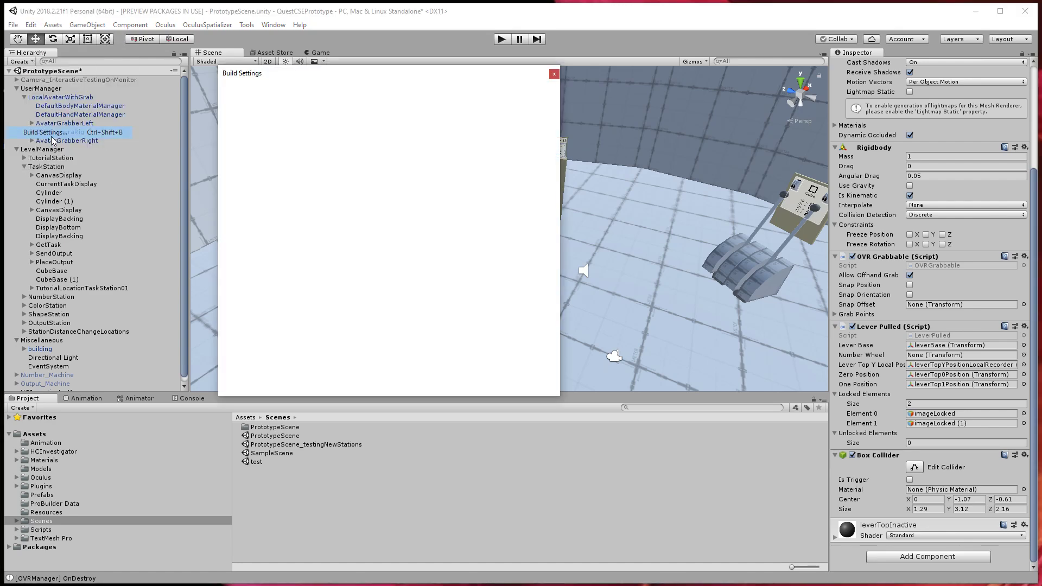
{"action": "left_click_drag", "start_coordinate": [318, 78], "coordinate": [203, 74]}
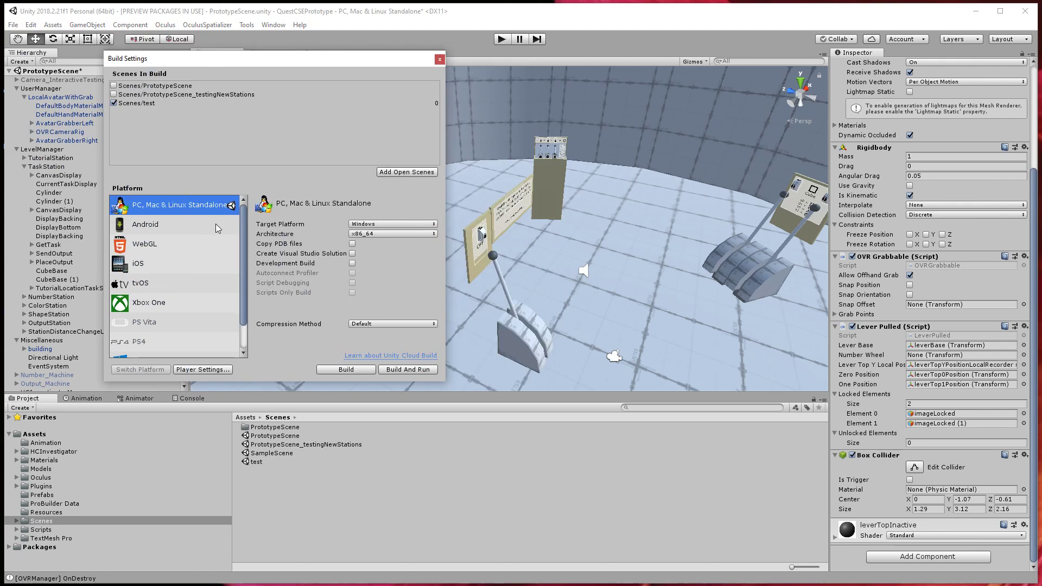
{"action": "left_click", "coordinate": [165, 227]}
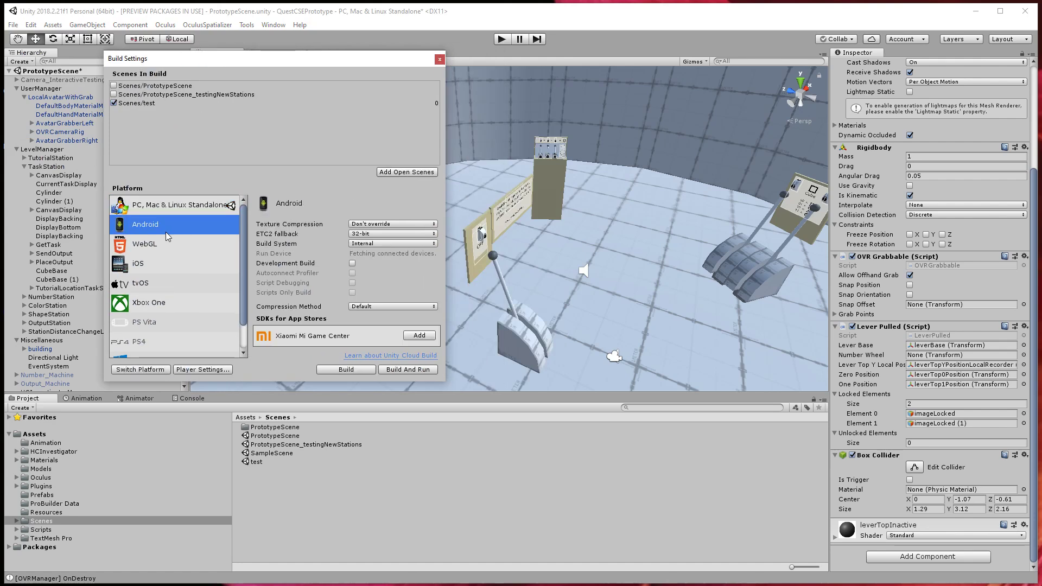
{"action": "left_click", "coordinate": [147, 369]}
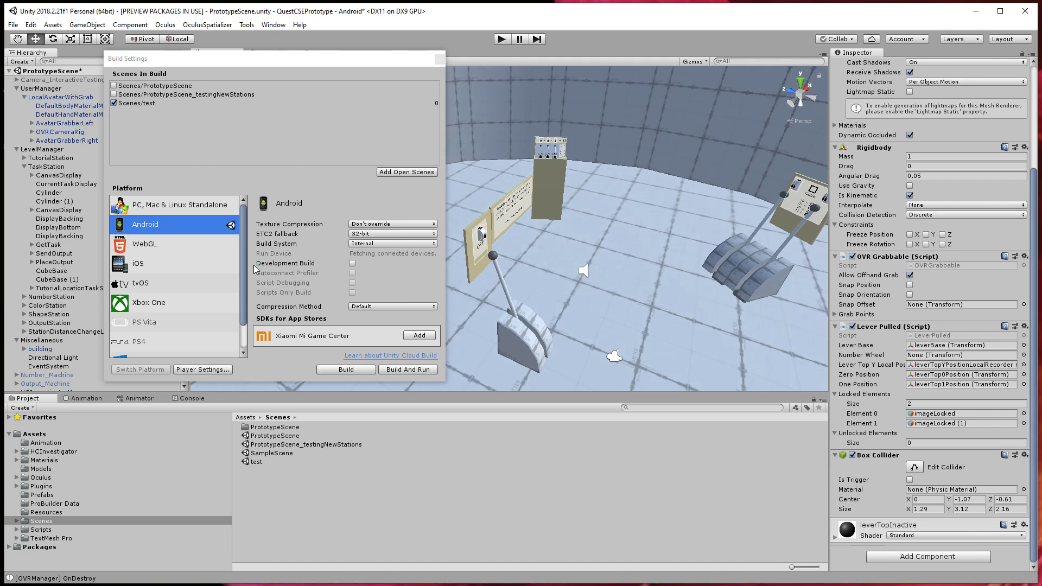
{"action": "left_click", "coordinate": [159, 237]}
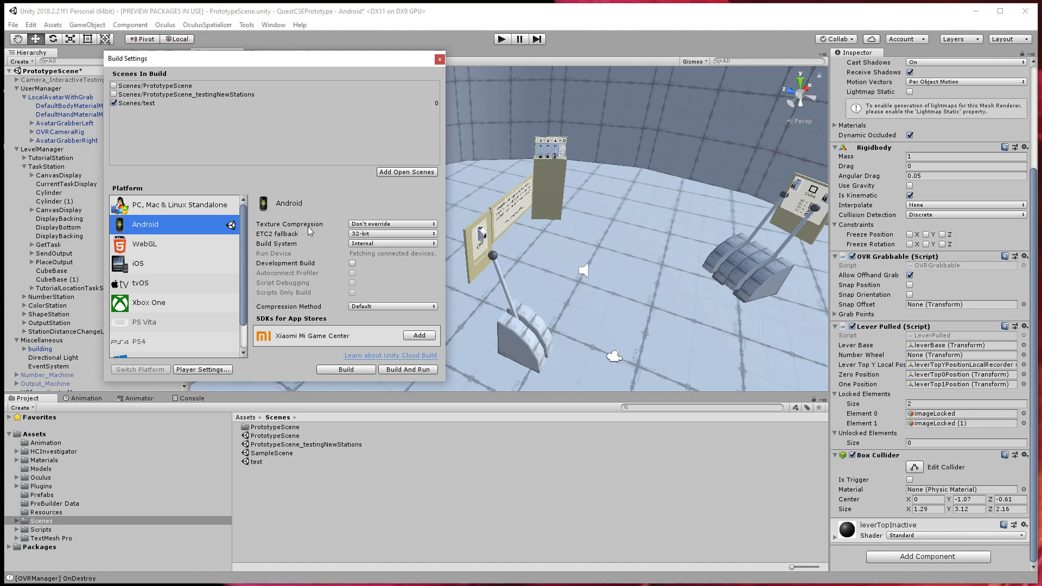
{"action": "left_click", "coordinate": [439, 59]}
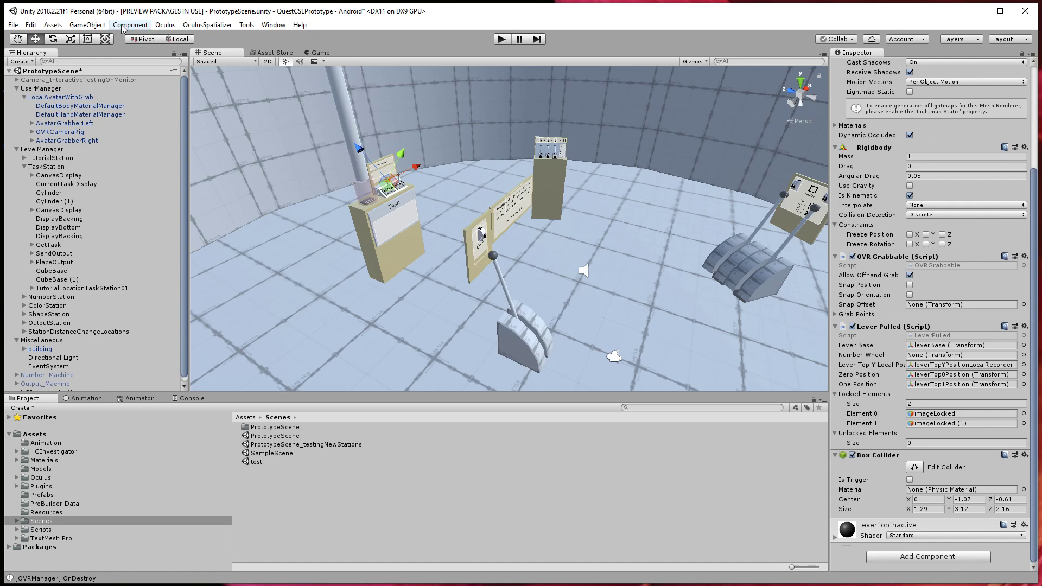
- Open the External Tools preferences and examine the Android SDK and JDK paths
{"action": "left_click", "coordinate": [31, 25]}
{"action": "mouse_move", "coordinate": [61, 292]}
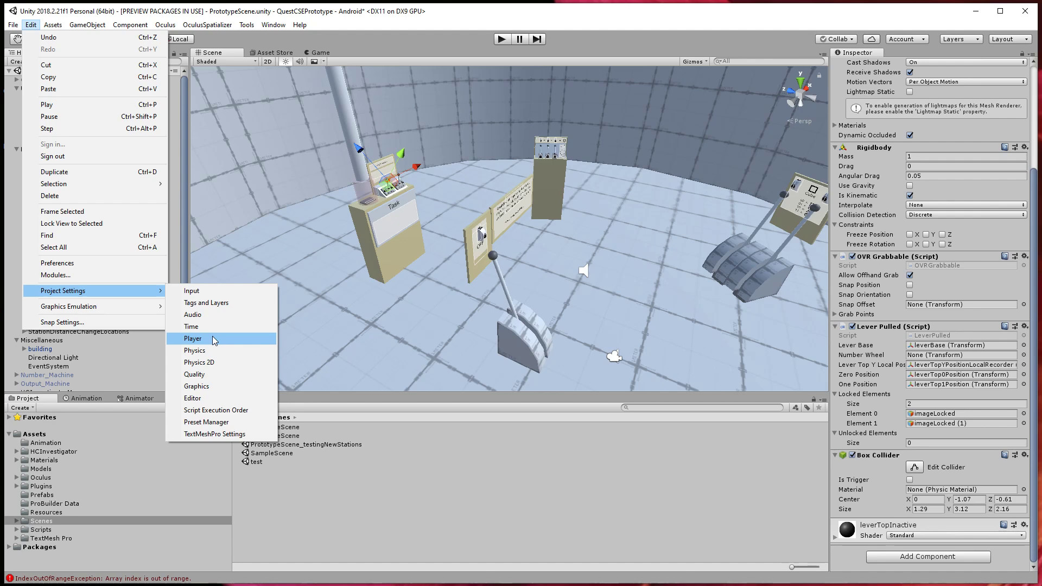
{"action": "left_click", "coordinate": [83, 264]}
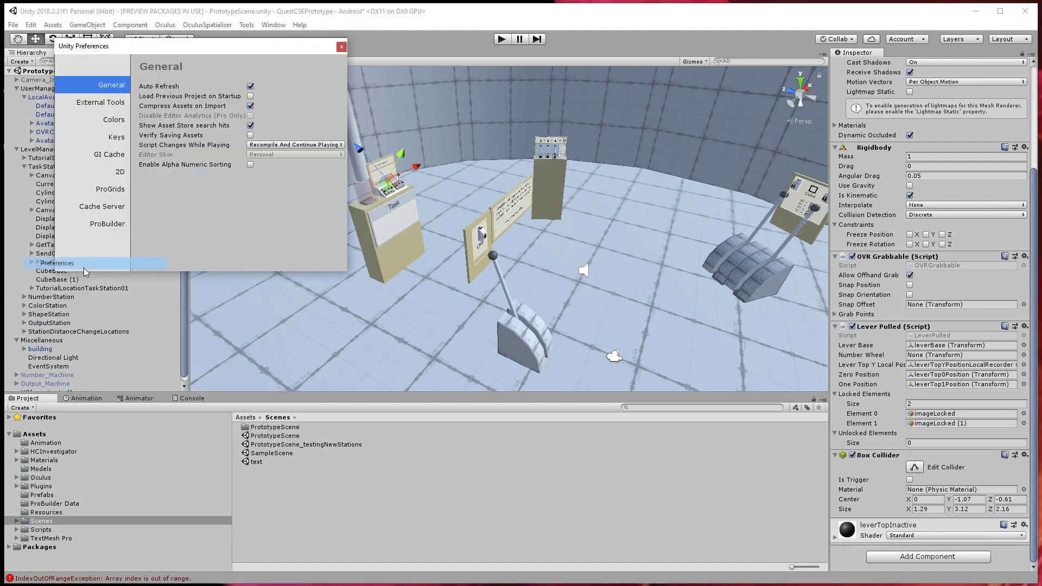
{"action": "left_click", "coordinate": [98, 104]}
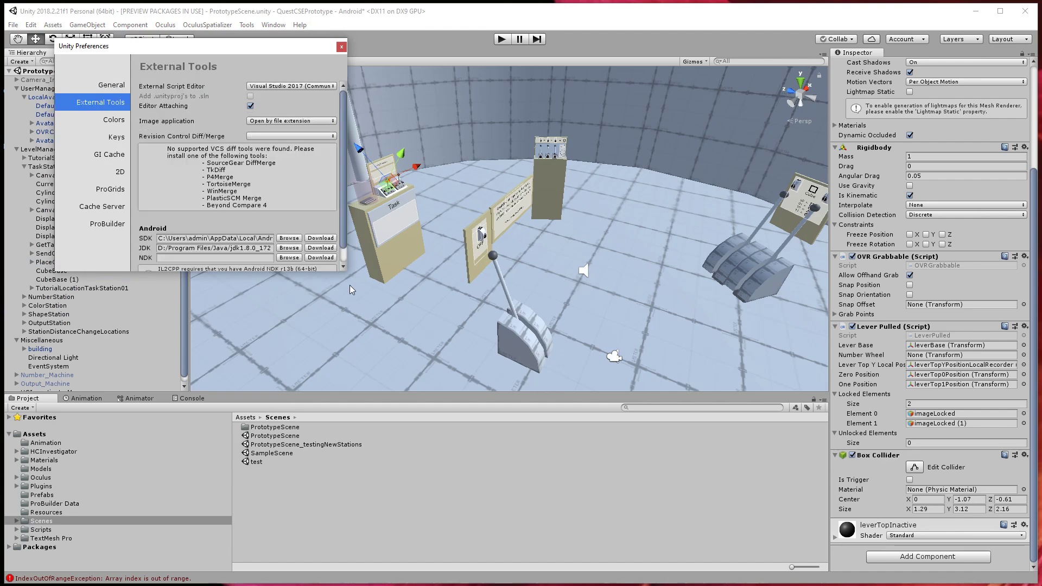
{"action": "left_click_drag", "start_coordinate": [330, 272], "coordinate": [330, 349]}
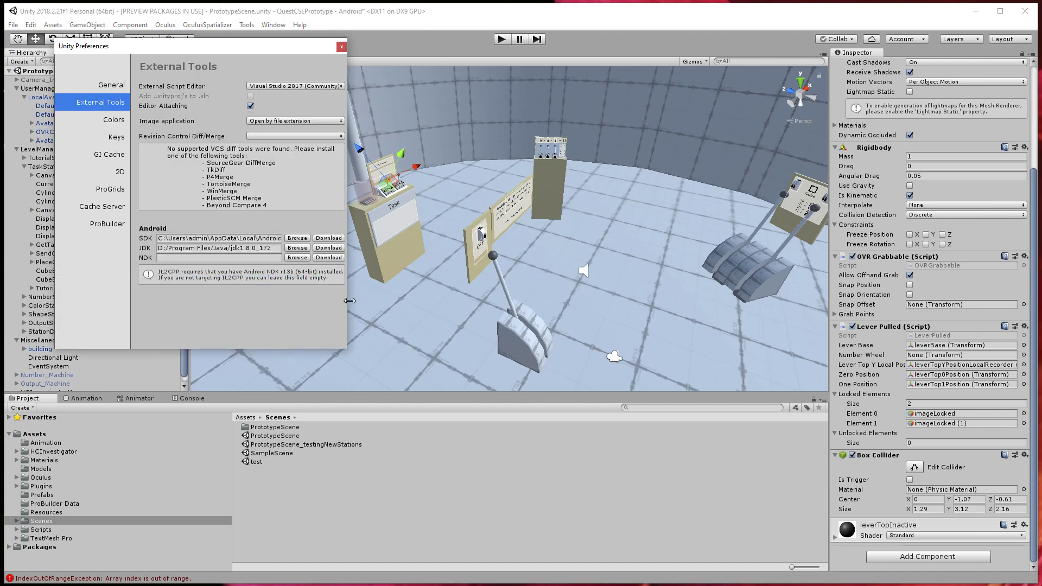
{"action": "left_click", "coordinate": [254, 238]}
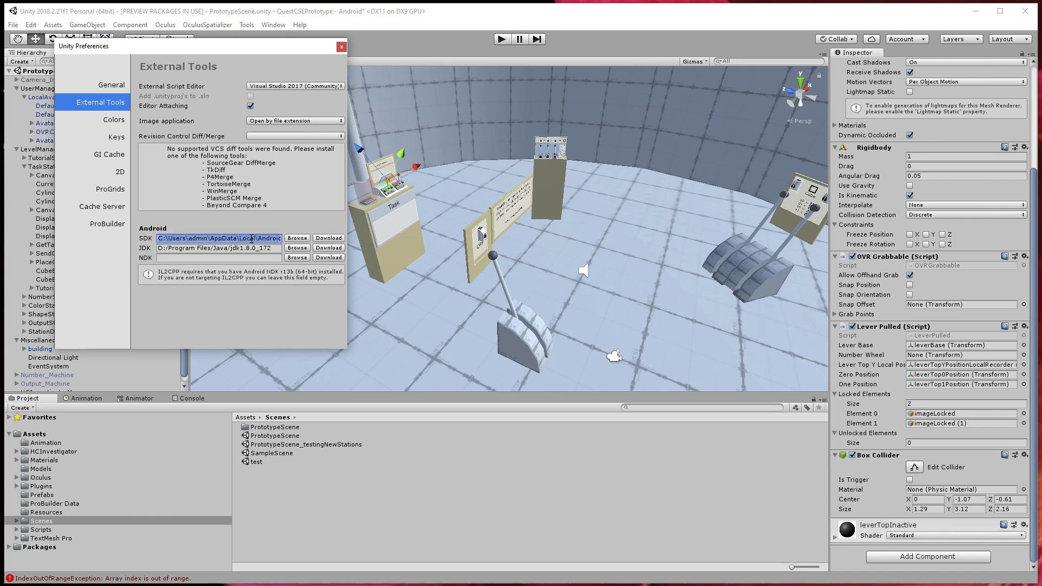
{"action": "left_click", "coordinate": [269, 247]}
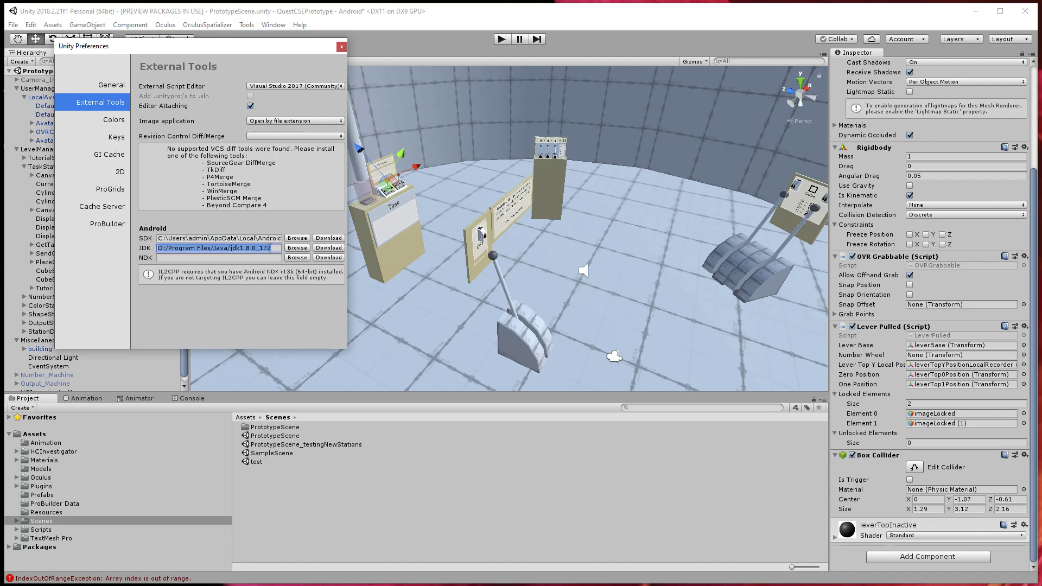
- Switch to Chrome, search Google for "java jdk v8", and examine the Windows downloads on Oracle's Java SE Development Kit 8 page
{"action": "key", "text": "alt+Tab"}
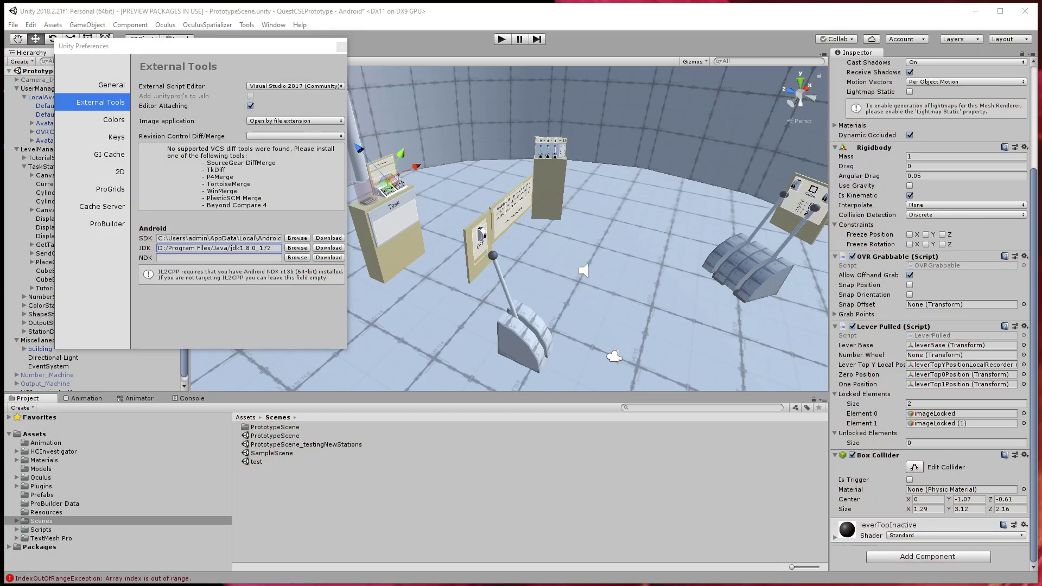
{"action": "key", "text": "alt+Tab"}
{"action": "left_click", "coordinate": [571, 50]}
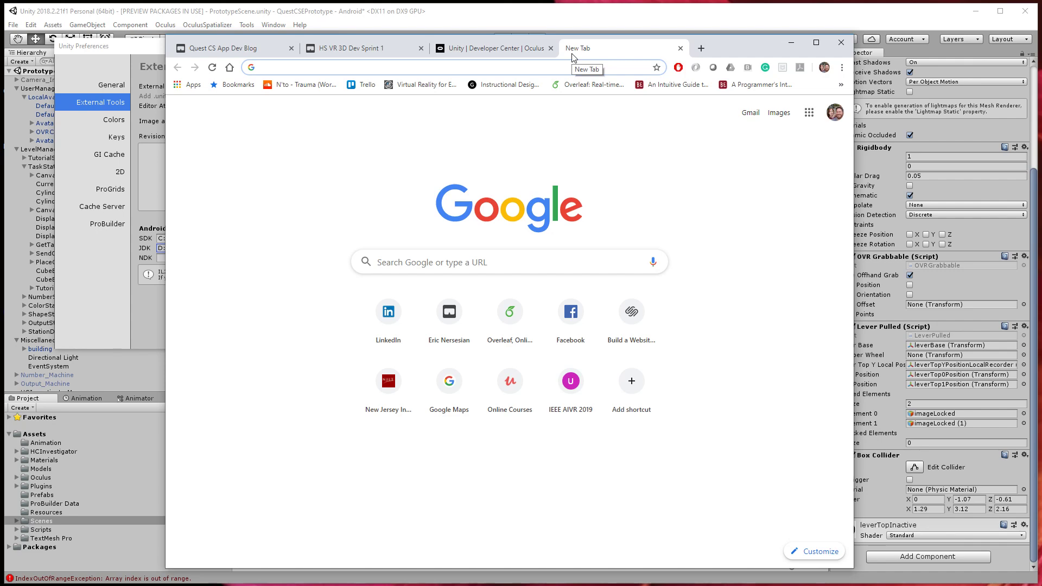
{"action": "type", "text": "java "}
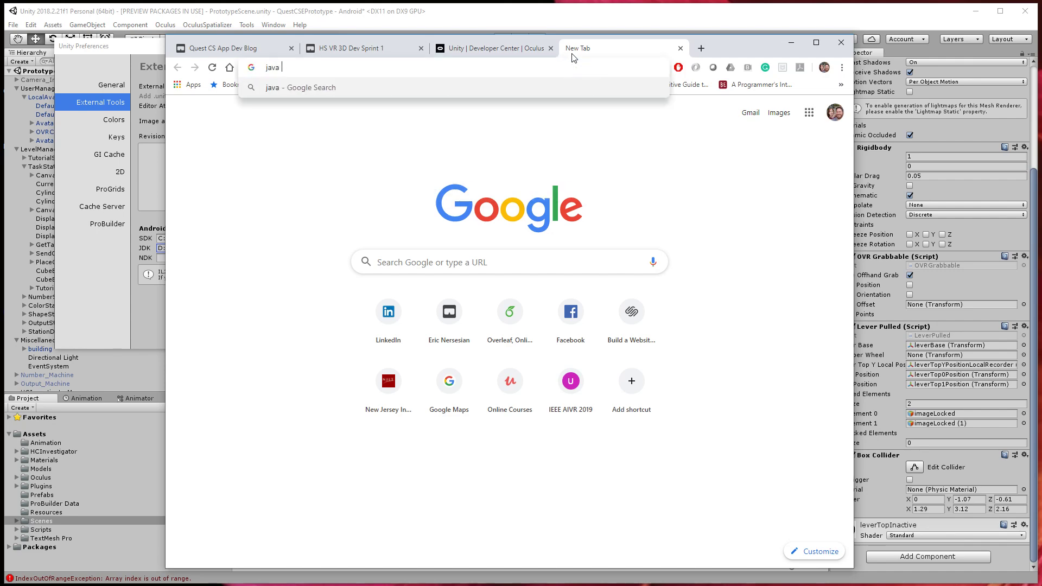
{"action": "type", "text": "jdk v8"}
{"action": "key", "text": "Return"}
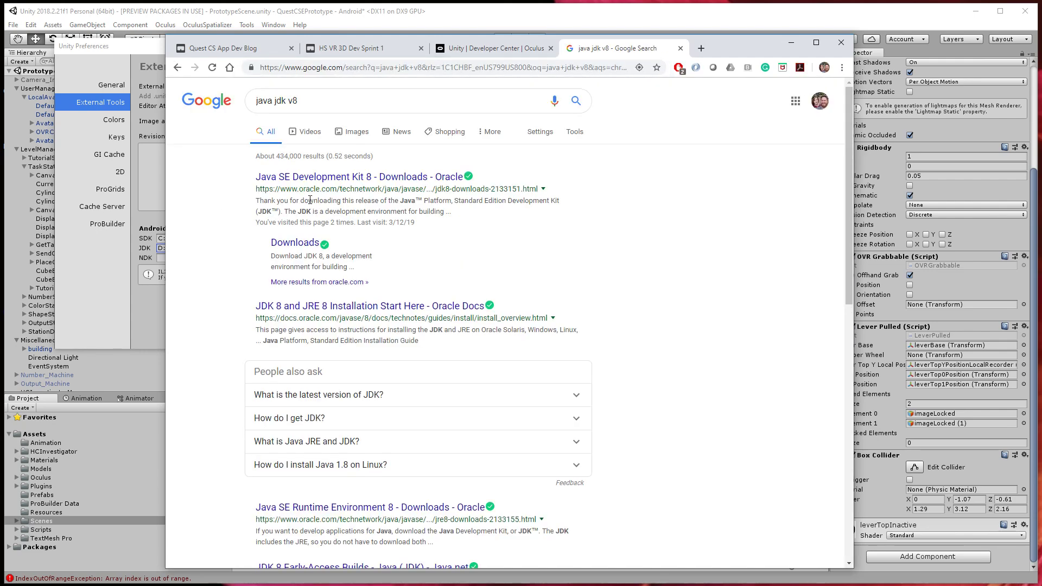
{"action": "left_click", "coordinate": [310, 179]}
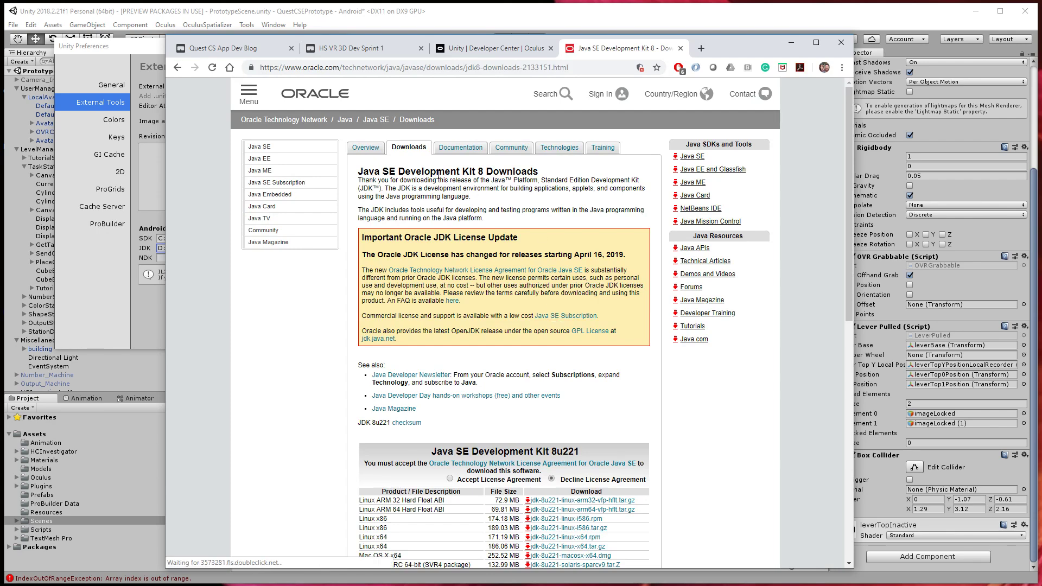
{"action": "scroll", "coordinate": [429, 282], "scroll_direction": "down", "scroll_amount": 3}
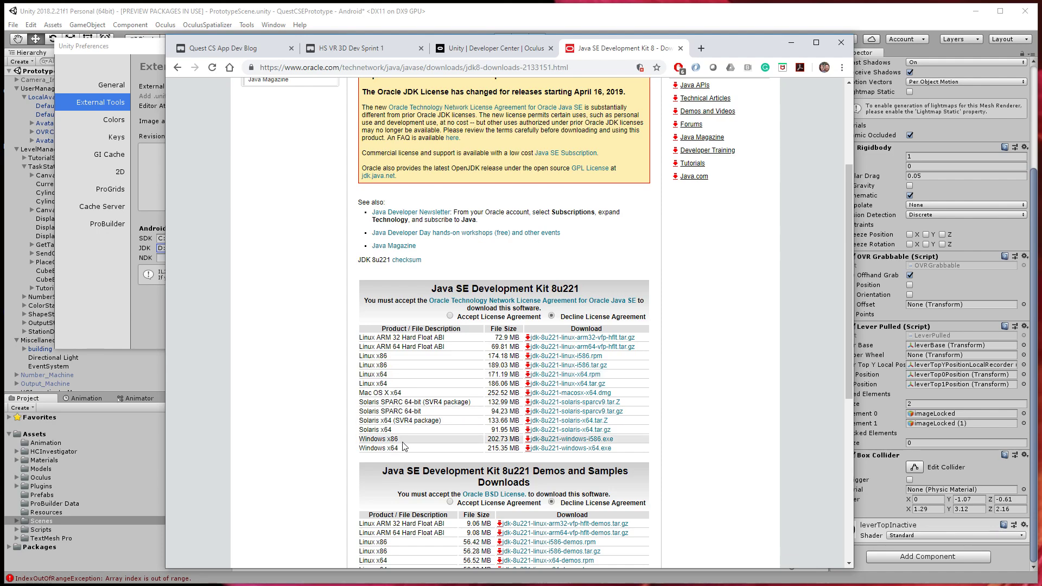
- Return to Unity's External Tools preferences and highlight the Android JDK path
{"action": "left_click", "coordinate": [124, 51]}
{"action": "left_click_drag", "start_coordinate": [273, 248], "coordinate": [138, 248]}
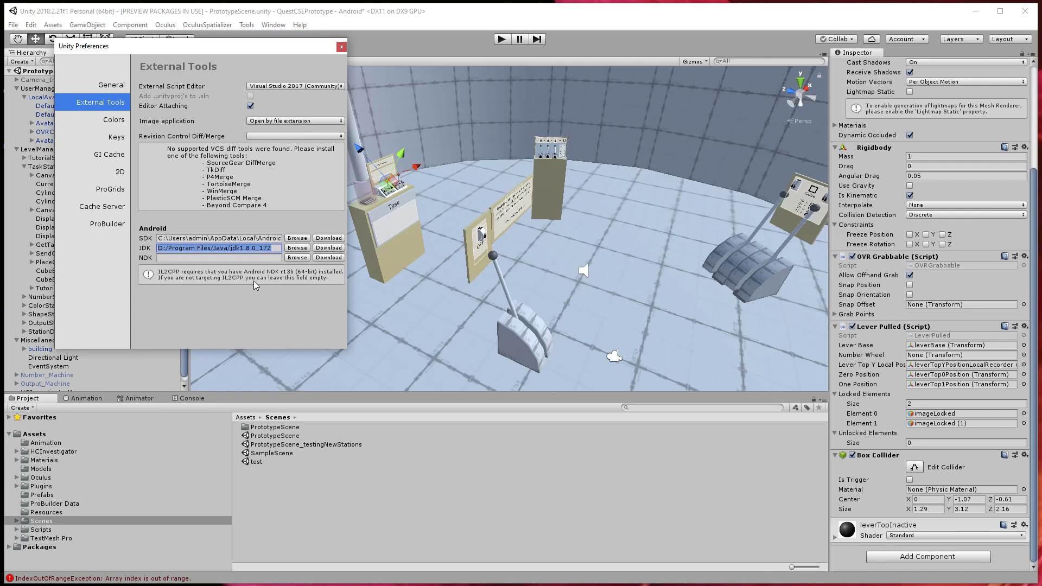
- Switch to Chrome, search Google for "android studio", and open the official Android Studio download page
{"action": "left_click", "coordinate": [346, 585]}
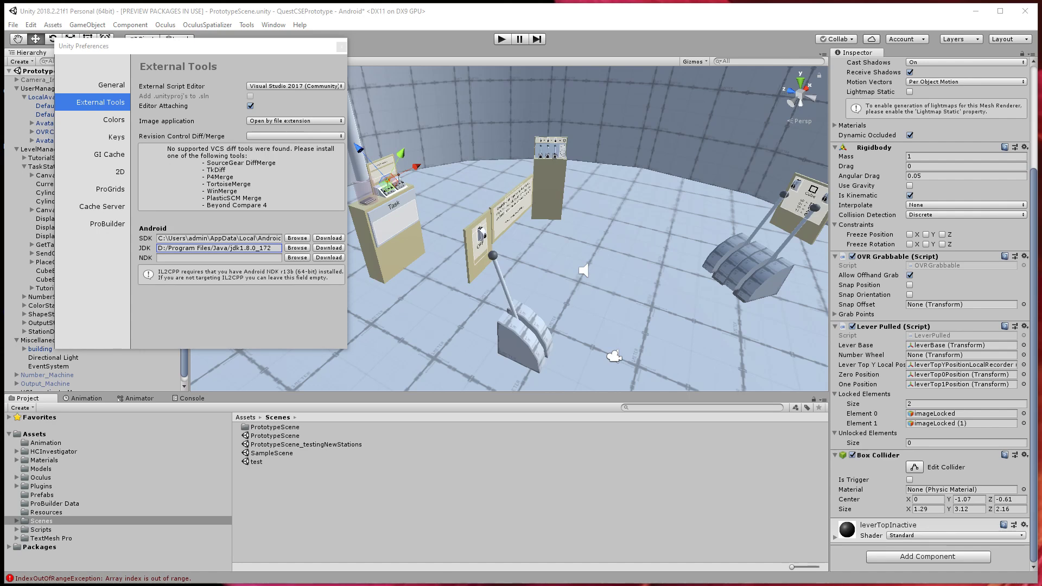
{"action": "left_click", "coordinate": [346, 585]}
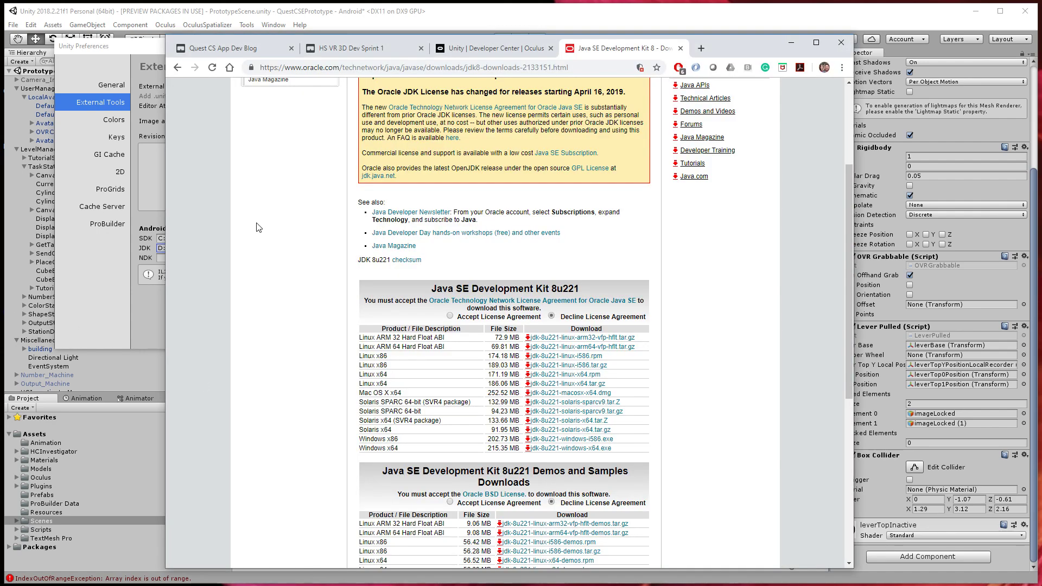
{"action": "left_click", "coordinate": [449, 69]}
{"action": "type", "text": "n"}
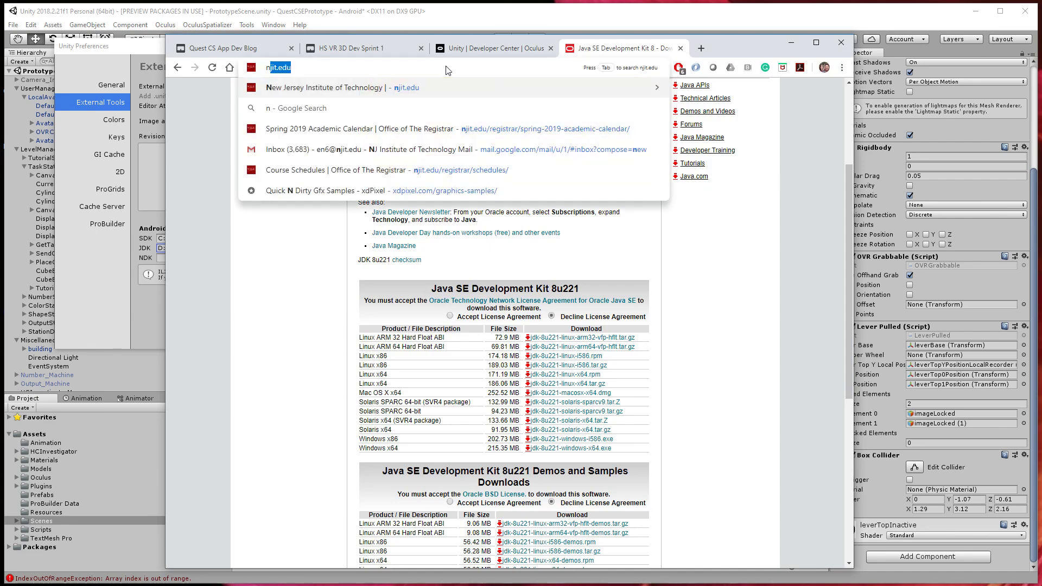
{"action": "key", "text": "BackSpace"}
{"action": "type", "text": "ndroid"}
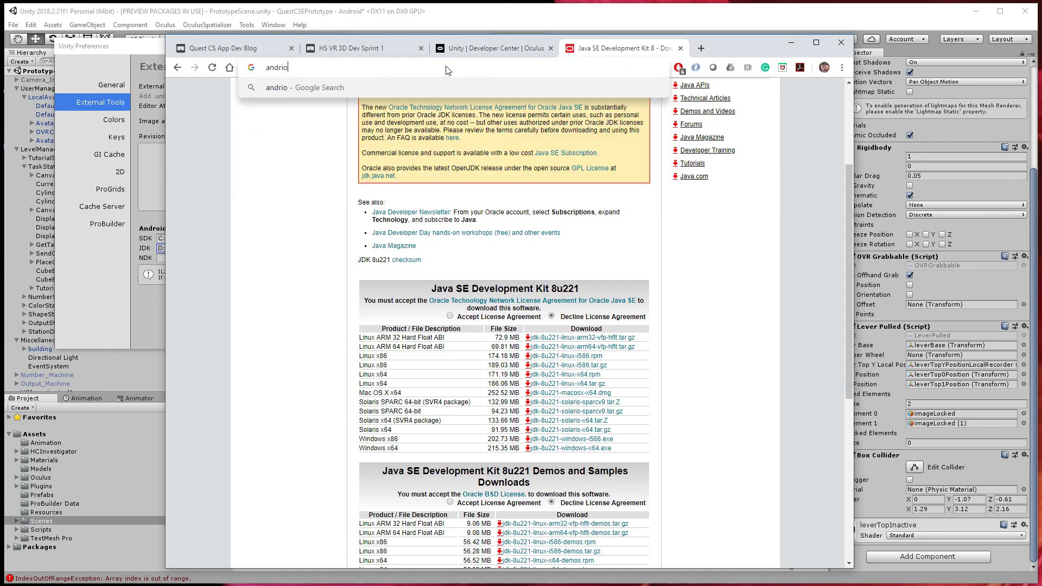
{"action": "type", "text": " studio&rlz=1C1CHBF_enUS799US800&oq=android+studio&a..."}
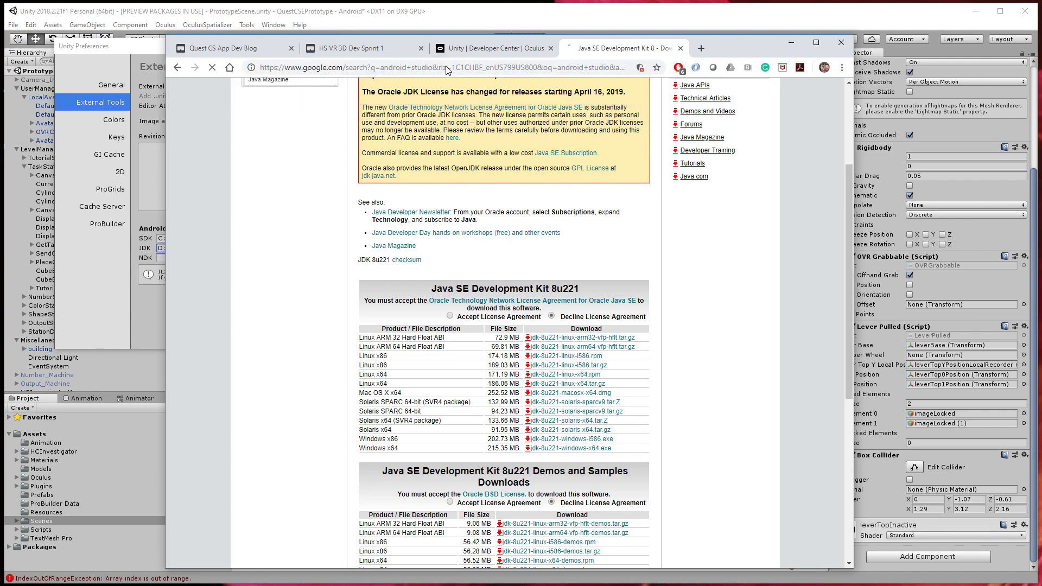
{"action": "key", "text": "Return"}
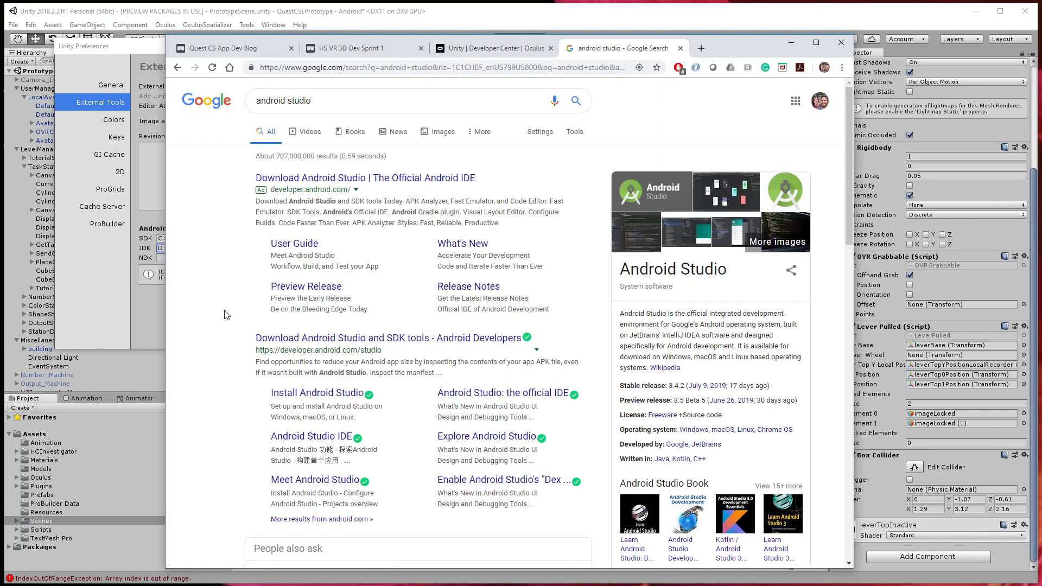
{"action": "left_click", "coordinate": [330, 183]}
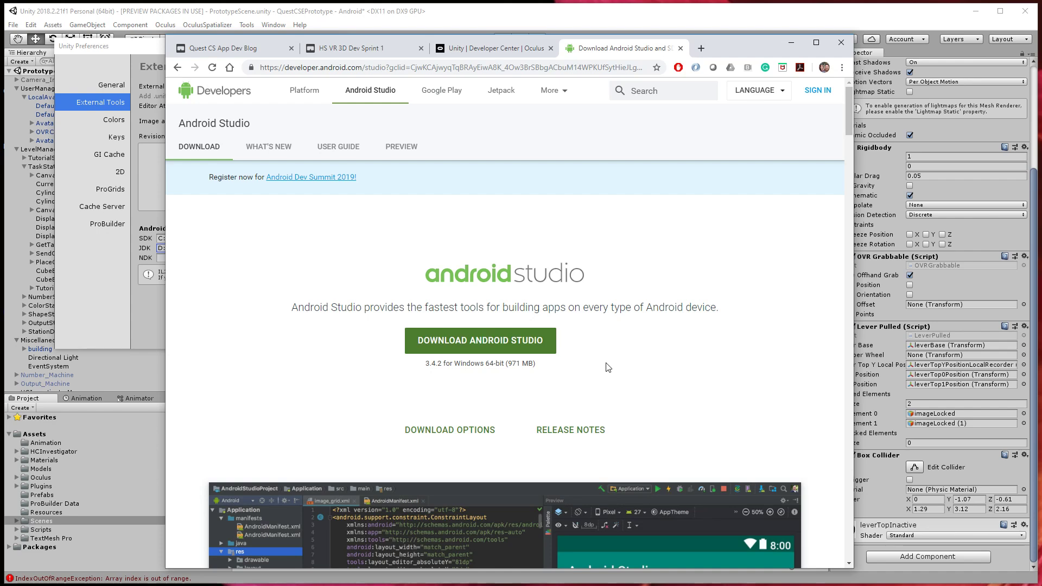
- Examine the Android Studio download packages and the command line tools offered on the page
{"action": "scroll", "coordinate": [579, 340], "scroll_direction": "down", "scroll_amount": 3}
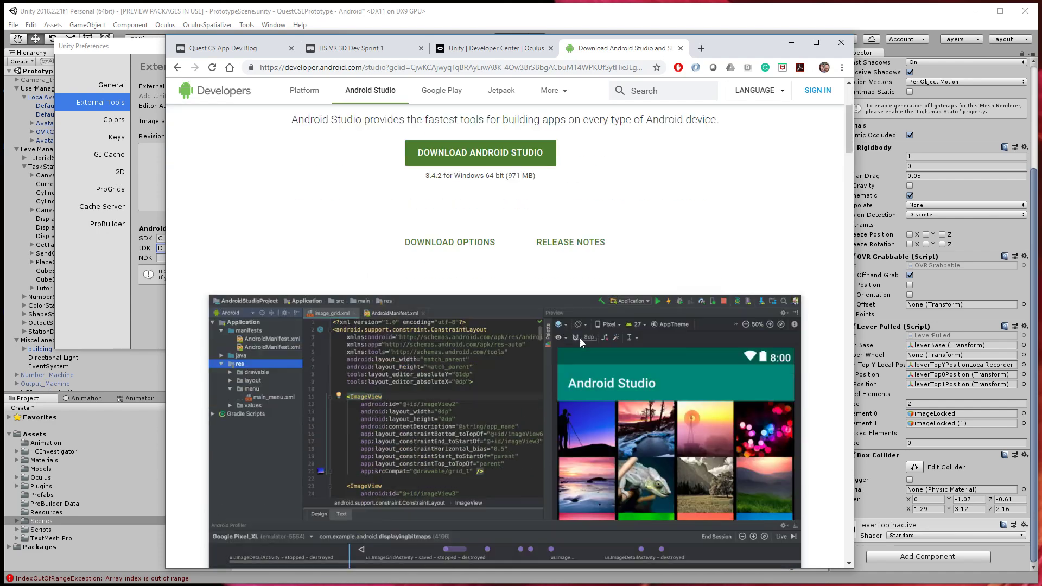
{"action": "scroll", "coordinate": [579, 337], "scroll_direction": "down", "scroll_amount": 7}
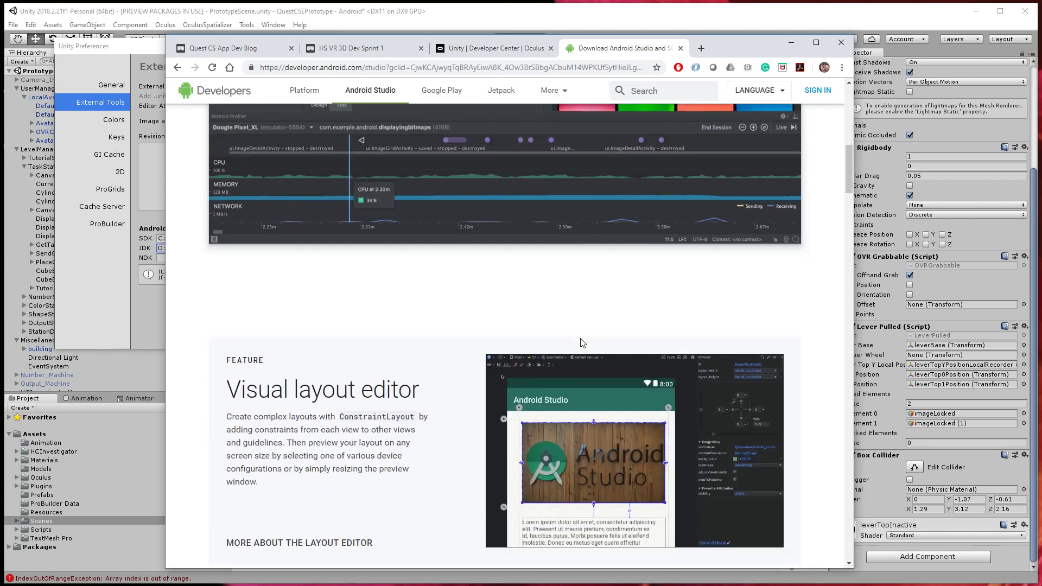
{"action": "scroll", "coordinate": [589, 326], "scroll_direction": "up", "scroll_amount": 7}
{"action": "scroll", "coordinate": [491, 376], "scroll_direction": "up", "scroll_amount": 5}
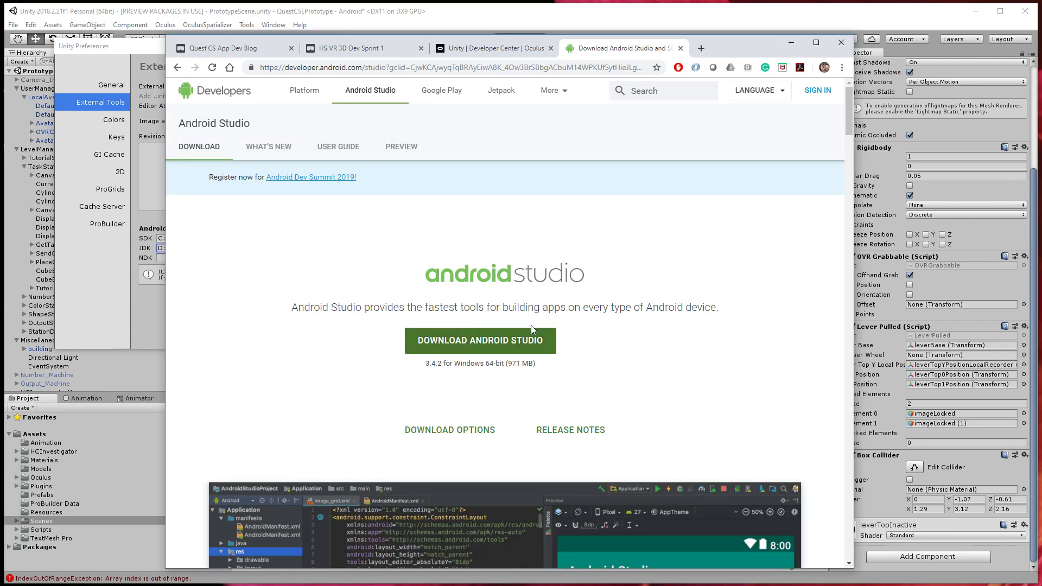
{"action": "scroll", "coordinate": [530, 325], "scroll_direction": "down", "scroll_amount": 20}
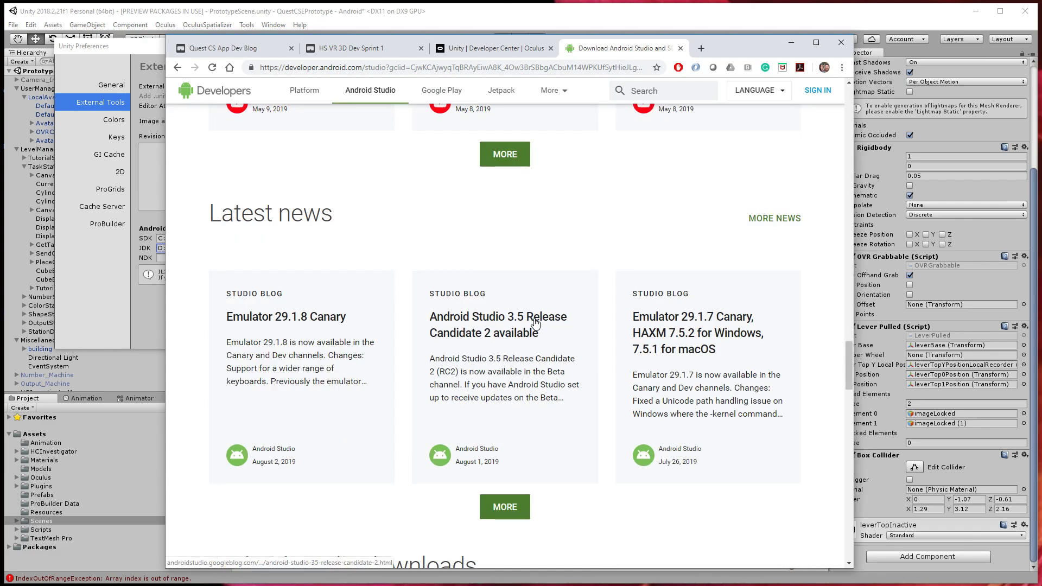
{"action": "scroll", "coordinate": [536, 323], "scroll_direction": "down", "scroll_amount": 10}
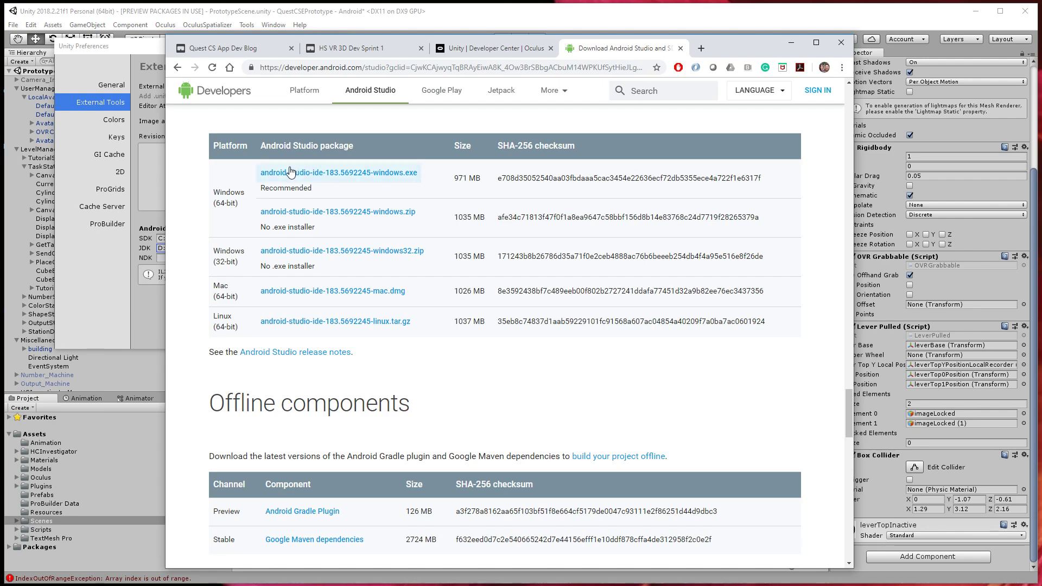
{"action": "scroll", "coordinate": [379, 374], "scroll_direction": "down", "scroll_amount": 4}
{"action": "scroll", "coordinate": [379, 375], "scroll_direction": "up", "scroll_amount": 5}
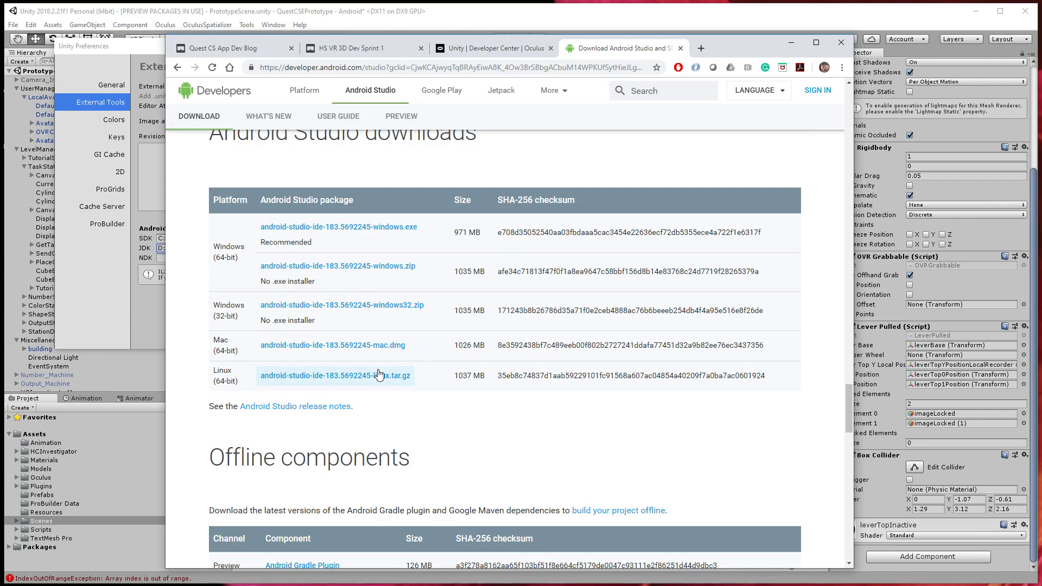
{"action": "scroll", "coordinate": [379, 375], "scroll_direction": "down", "scroll_amount": 8}
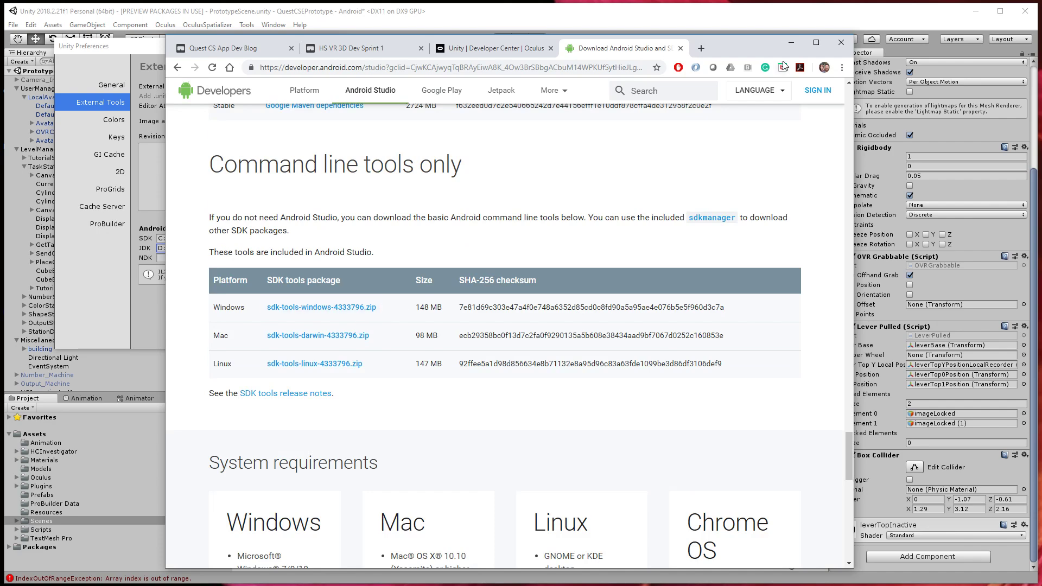
- Return to Unity's External Tools preferences and highlight the Android SDK path
{"action": "left_click", "coordinate": [134, 55]}
{"action": "left_click", "coordinate": [265, 236]}
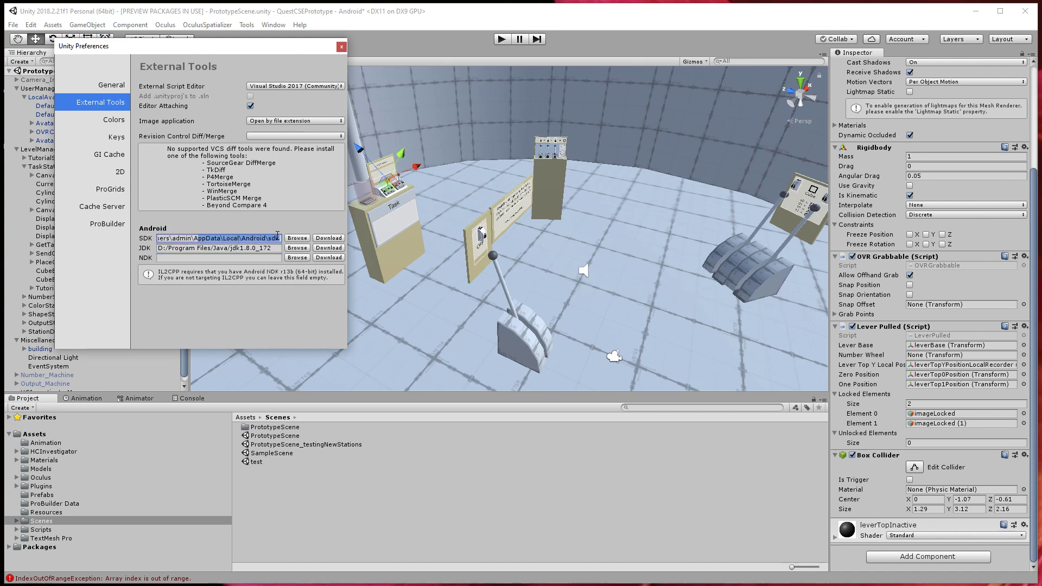
{"action": "left_click_drag", "start_coordinate": [280, 240], "coordinate": [244, 243]}
- Open a Command Prompt and run adb to check that the Android tools are available
{"action": "key", "text": "super"}
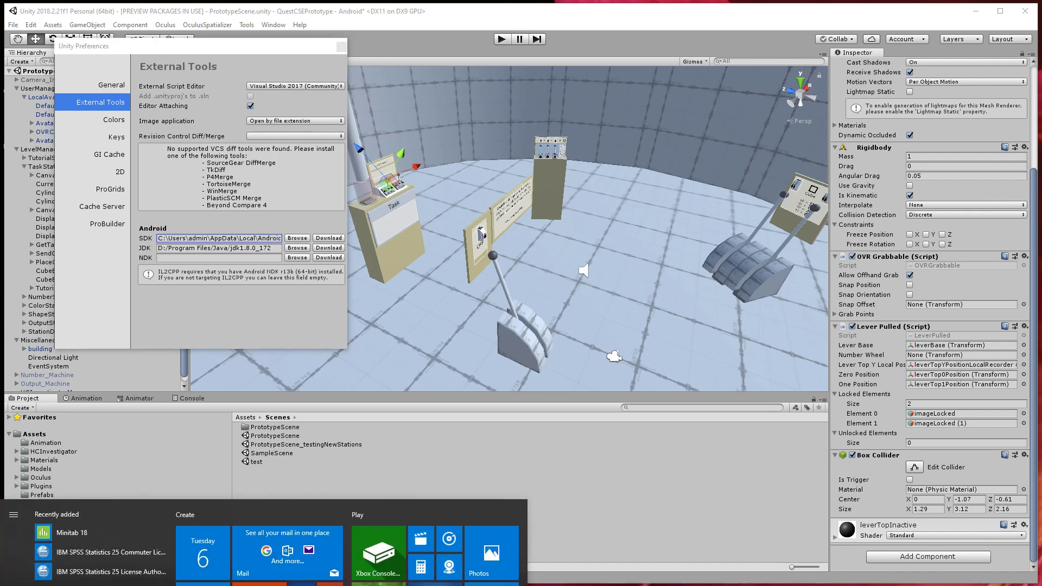
{"action": "key", "text": "super"}
{"action": "type", "text": "cmd"}
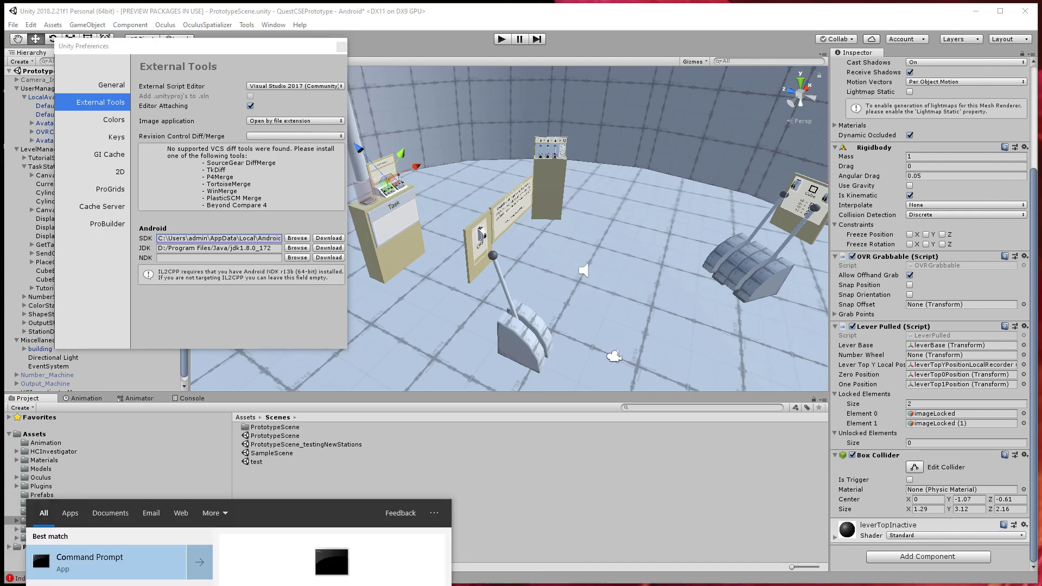
{"action": "key", "text": "Return"}
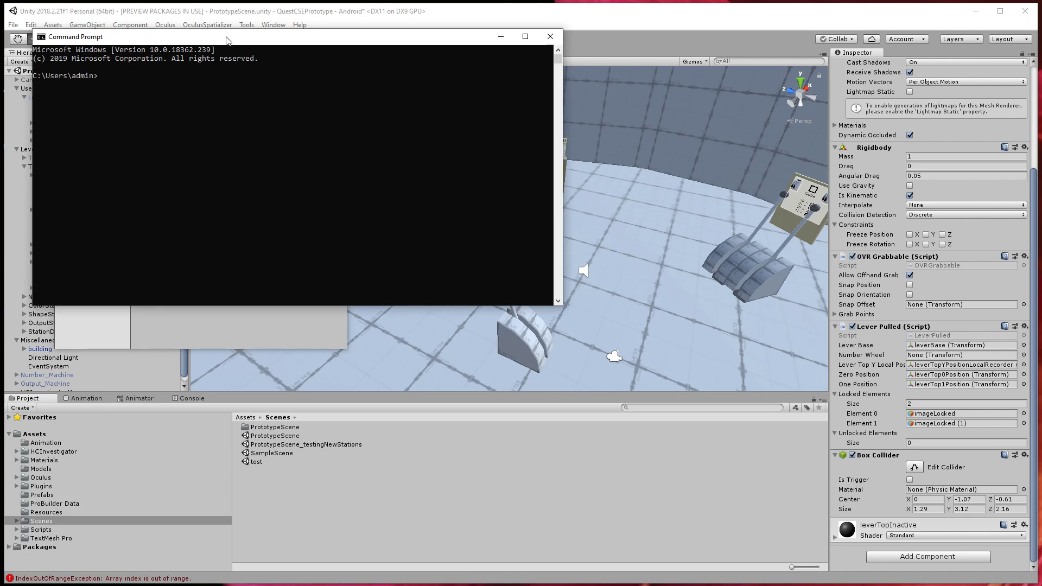
{"action": "left_click_drag", "start_coordinate": [227, 41], "coordinate": [571, 234]}
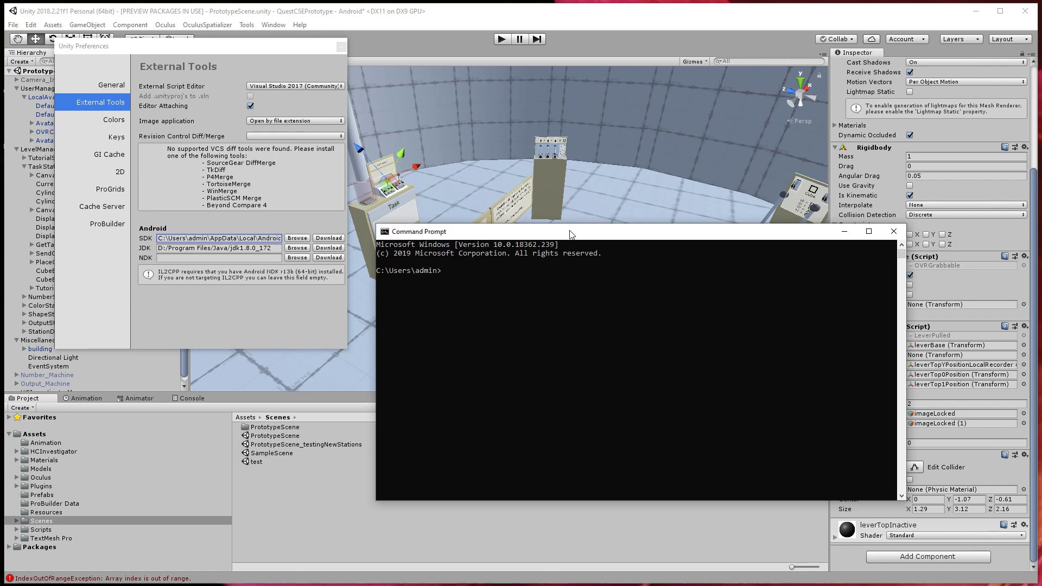
{"action": "type", "text": "adb"}
{"action": "key", "text": "Return"}
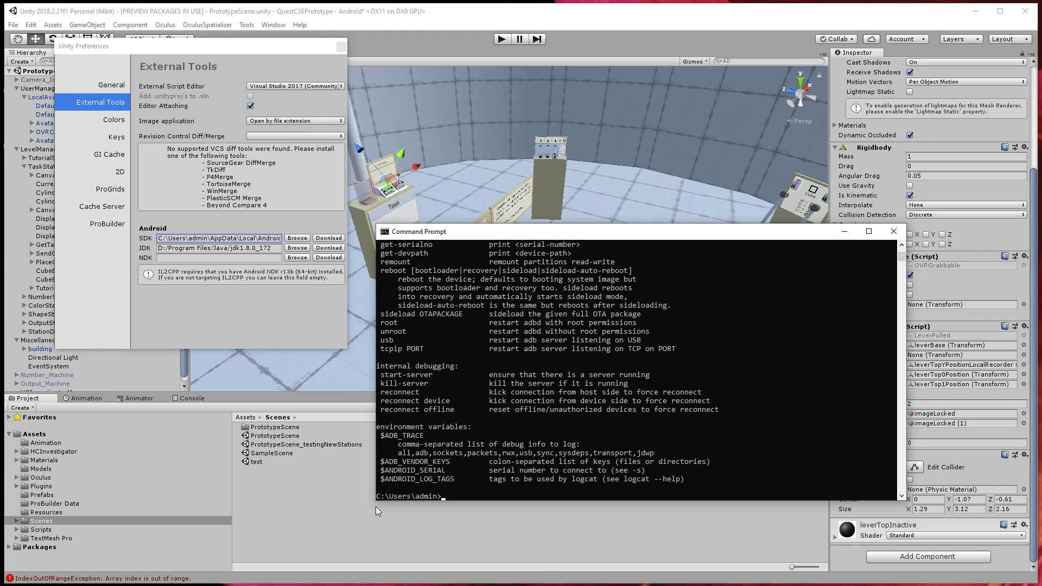
- Enlarge the Command Prompt window and run "adb devices" repeatedly to check the headset's connection and authorization
{"action": "left_click_drag", "start_coordinate": [375, 506], "coordinate": [270, 559]}
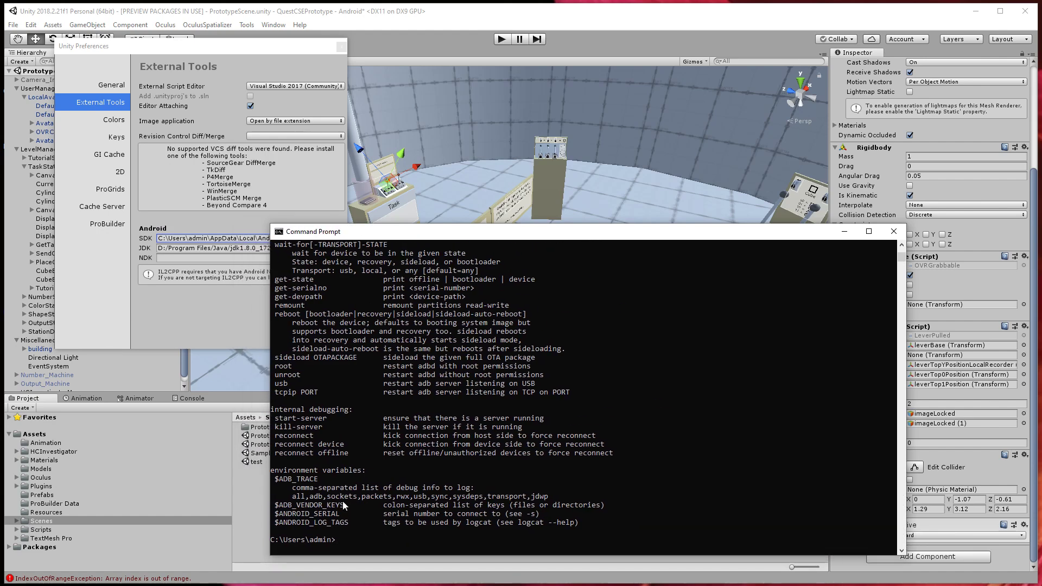
{"action": "type", "text": "adb devices"}
{"action": "key", "text": "Return"}
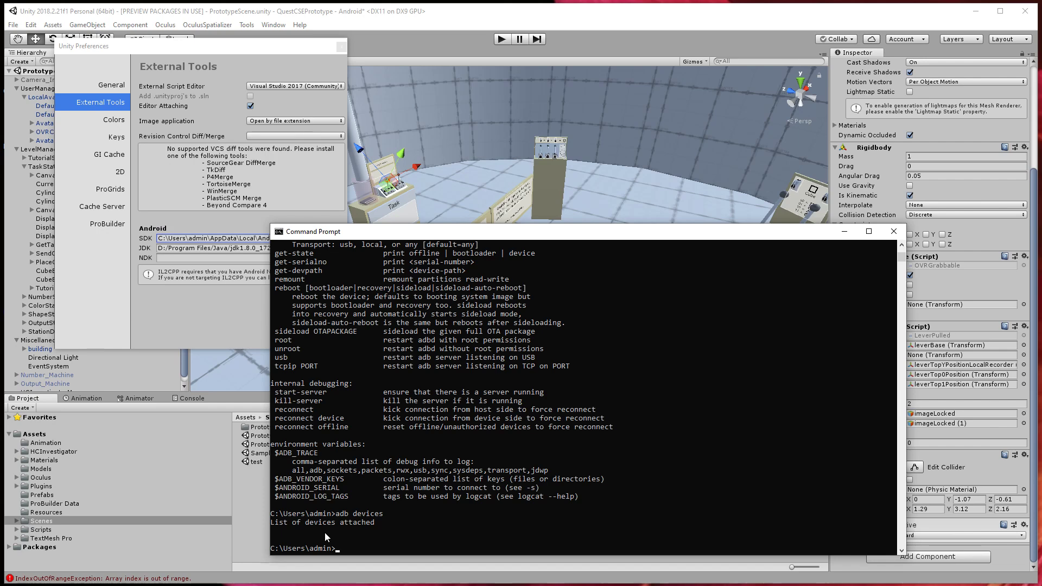
{"action": "key", "text": "Up"}
{"action": "key", "text": "Return"}
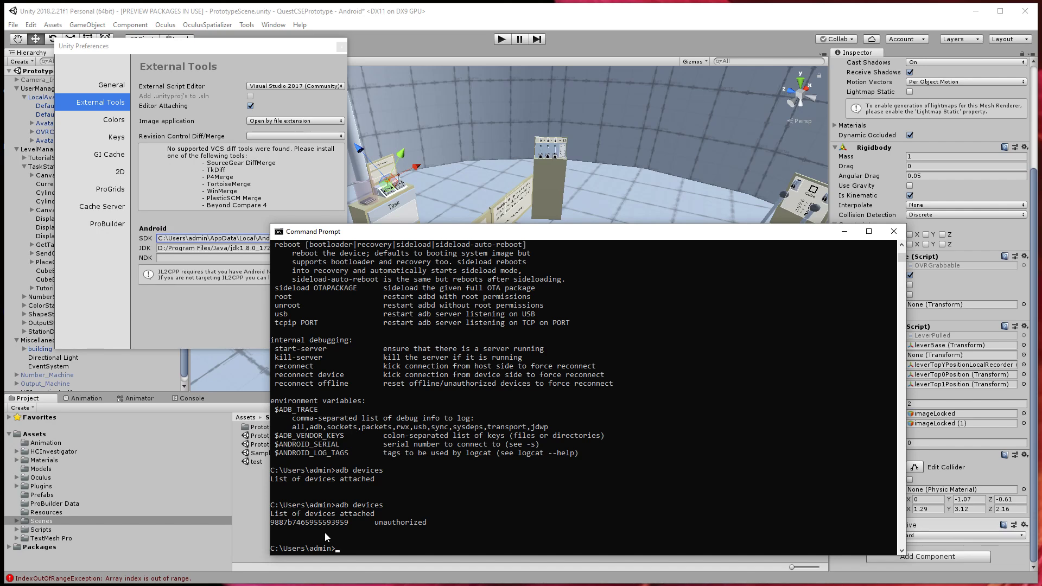
{"action": "type", "text": "adb devices"}
{"action": "key", "text": "Return"}
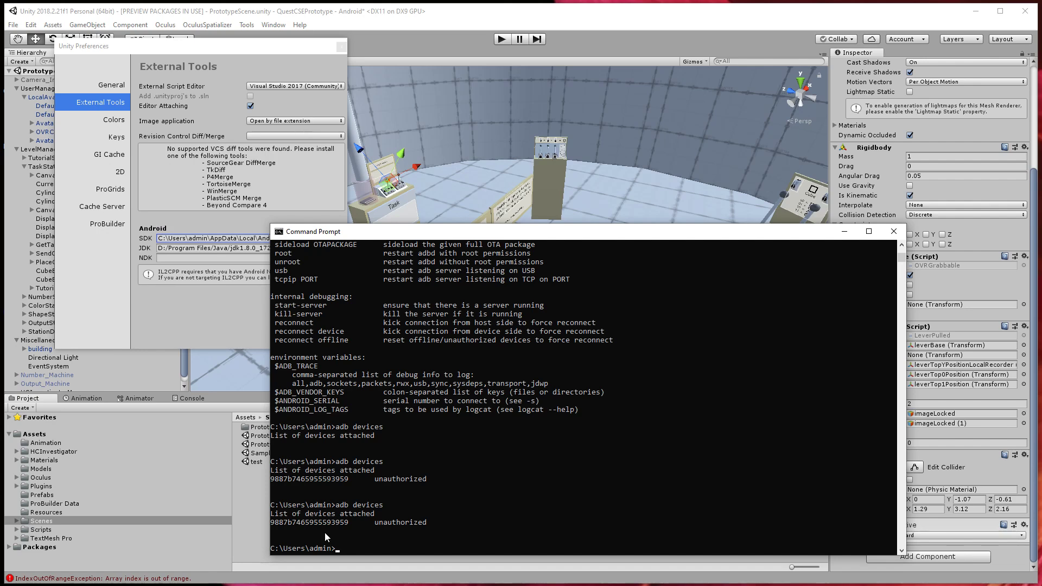
{"action": "key", "text": "Up"}
{"action": "key", "text": "Return"}
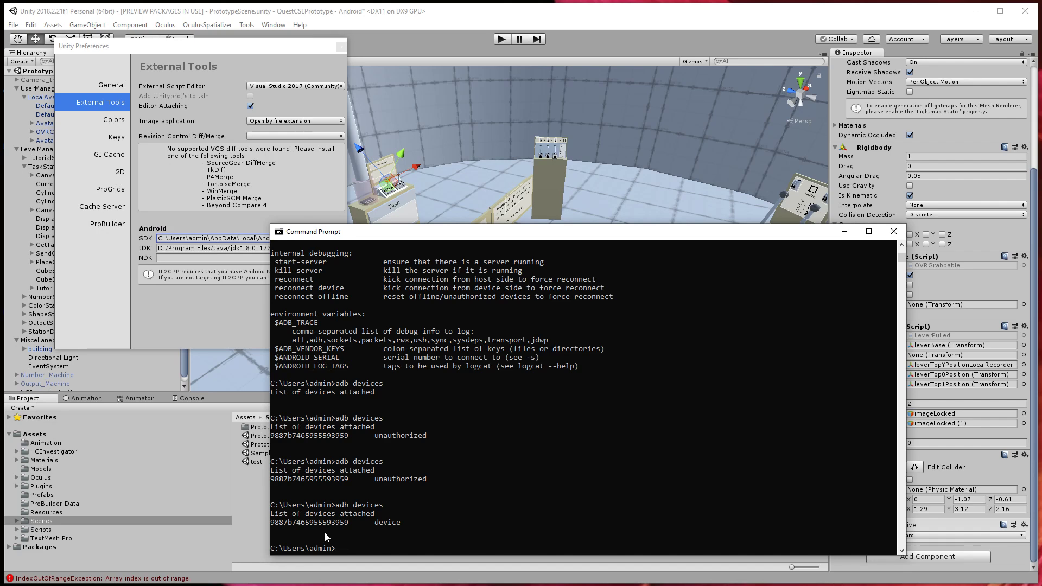
- Minimize the Command Prompt, review the Android SDK and JDK paths in Unity's preferences, and close the preferences
{"action": "left_click", "coordinate": [843, 234]}
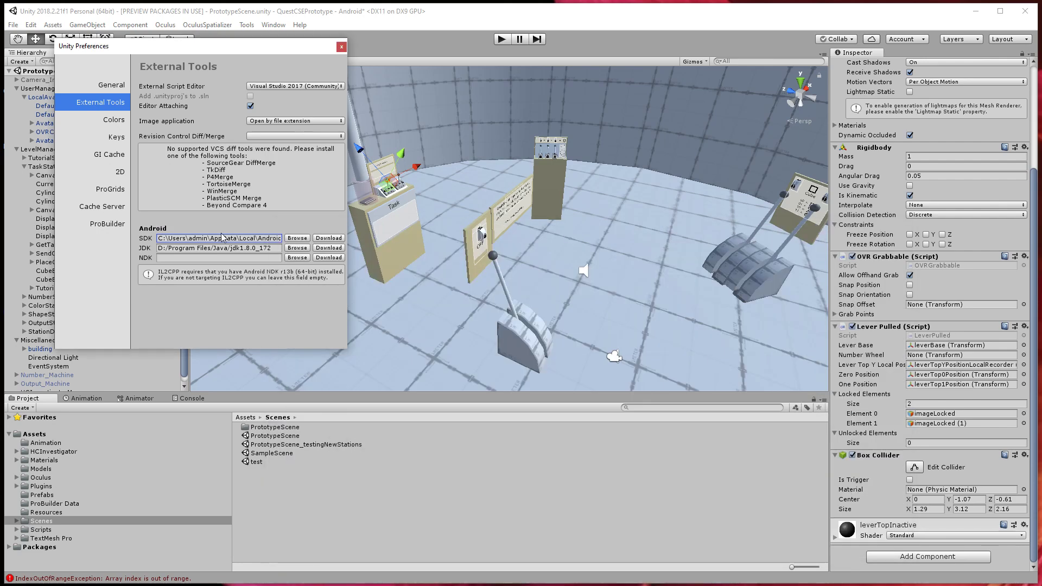
{"action": "left_click_drag", "start_coordinate": [163, 239], "coordinate": [288, 242]}
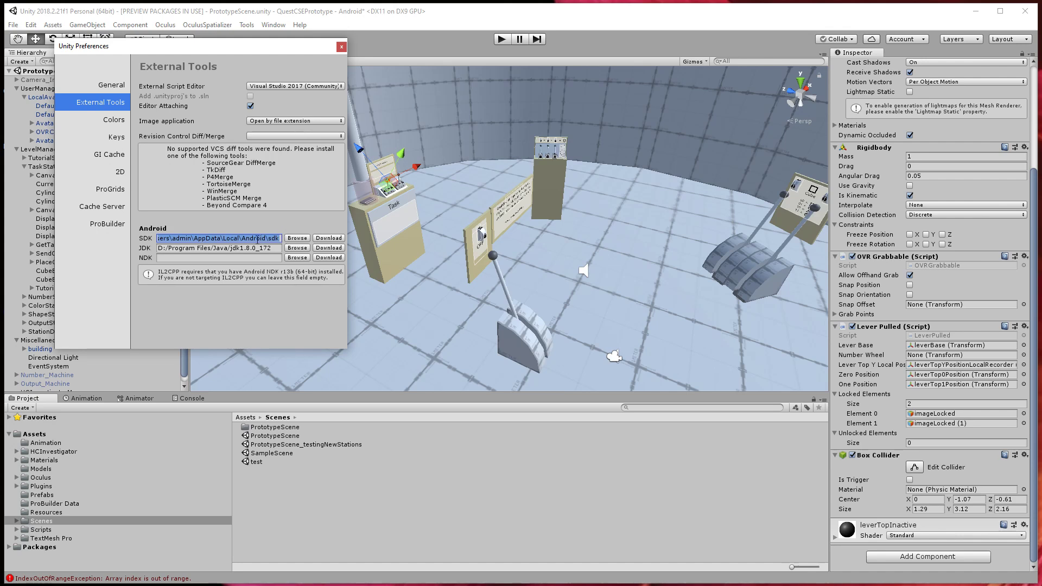
{"action": "left_click", "coordinate": [226, 251]}
{"action": "left_click_drag", "start_coordinate": [226, 250], "coordinate": [272, 249]}
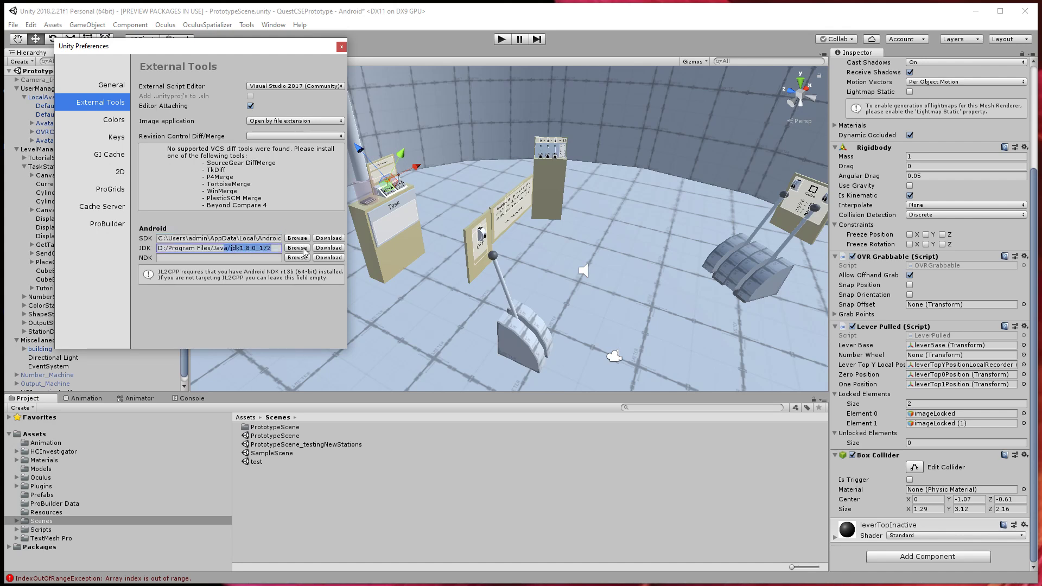
{"action": "left_click", "coordinate": [236, 249]}
{"action": "left_click", "coordinate": [342, 46]}
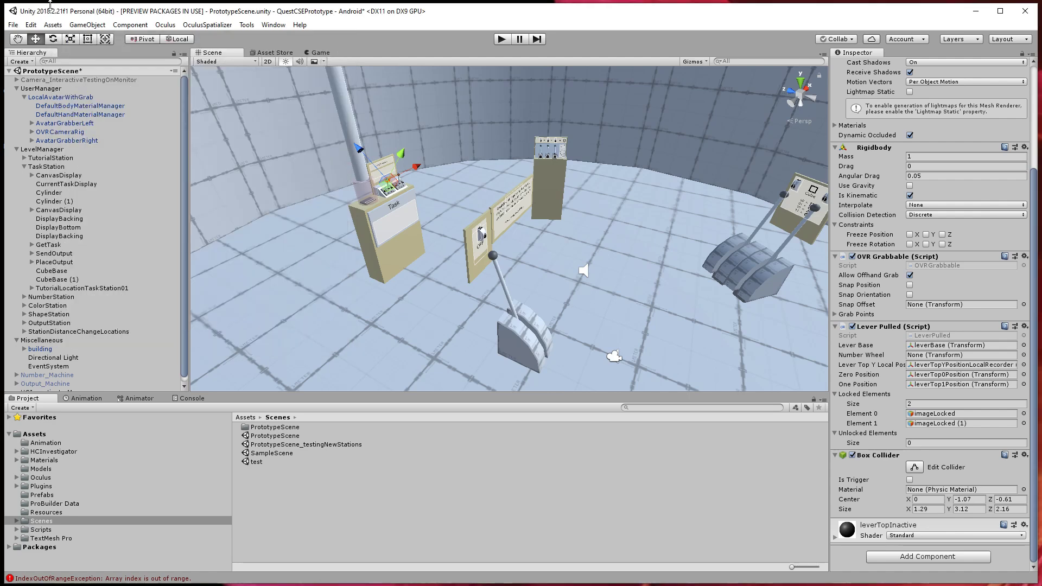
- Open the Android Player Settings from Build Settings and examine the package name, company name and product name
{"action": "left_click", "coordinate": [13, 25]}
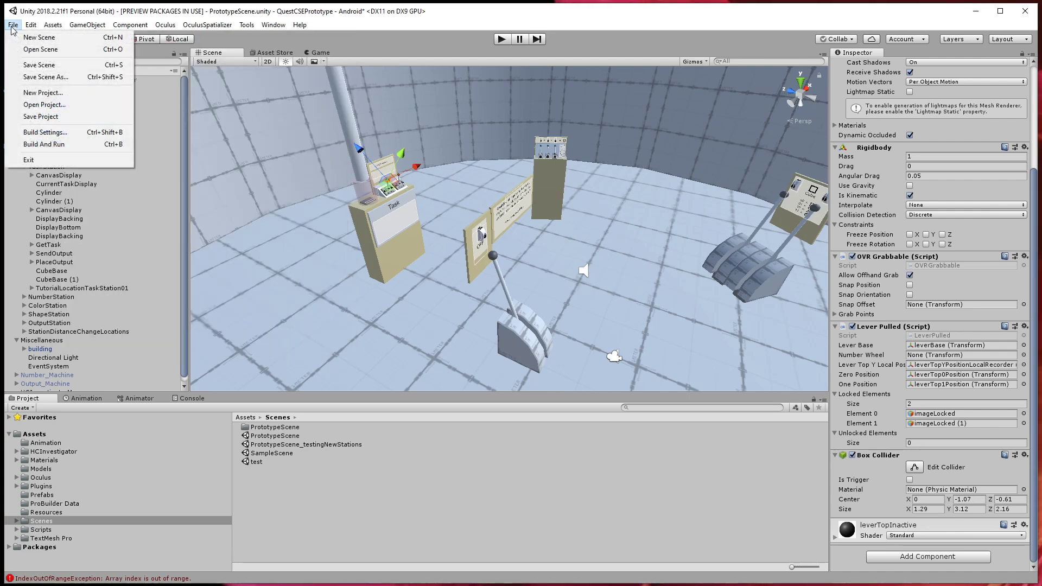
{"action": "left_click", "coordinate": [78, 135]}
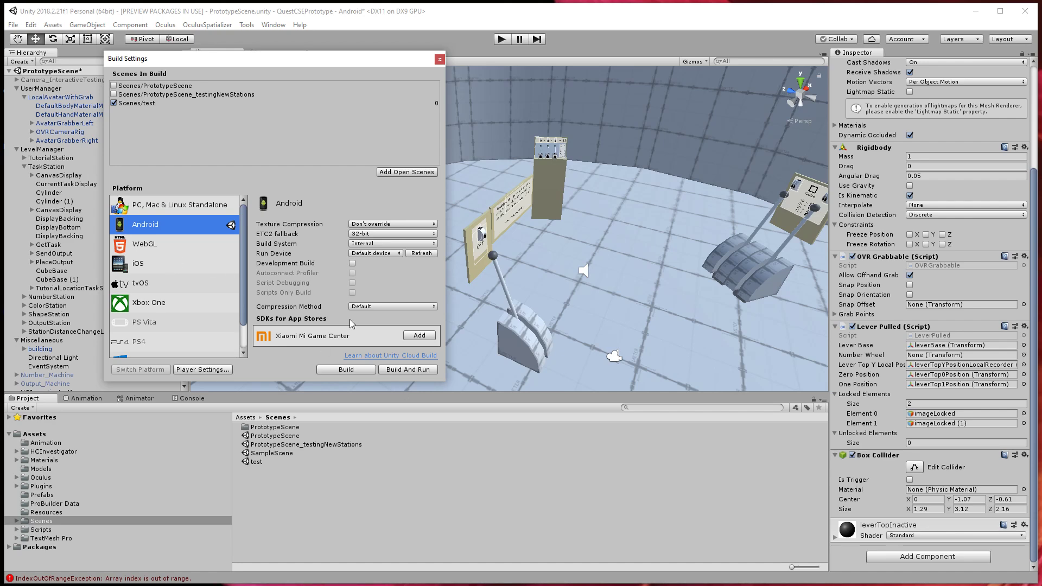
{"action": "left_click", "coordinate": [193, 370]}
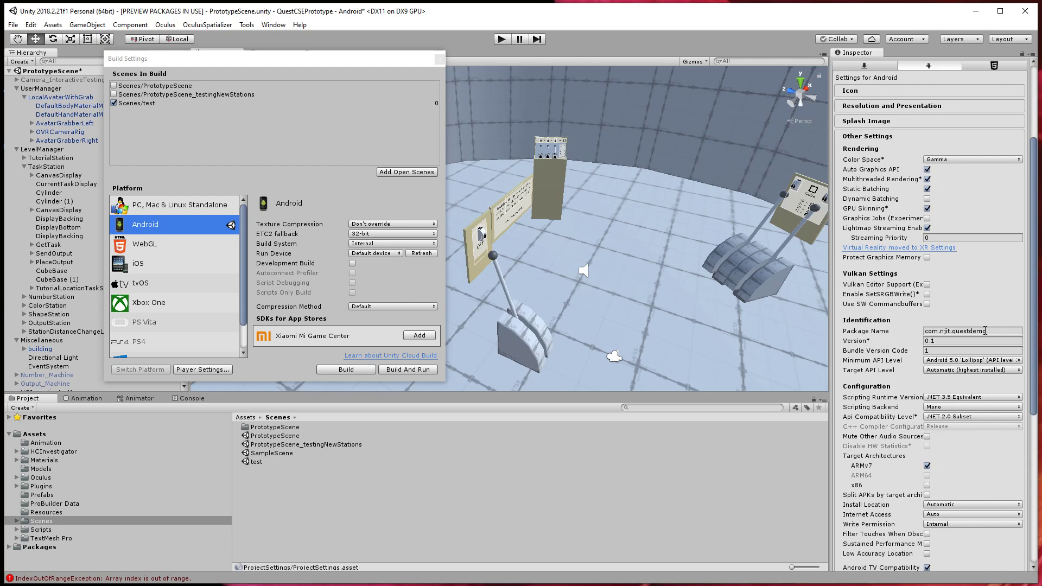
{"action": "left_click", "coordinate": [944, 331]}
{"action": "scroll", "coordinate": [911, 333], "scroll_direction": "up", "scroll_amount": 4}
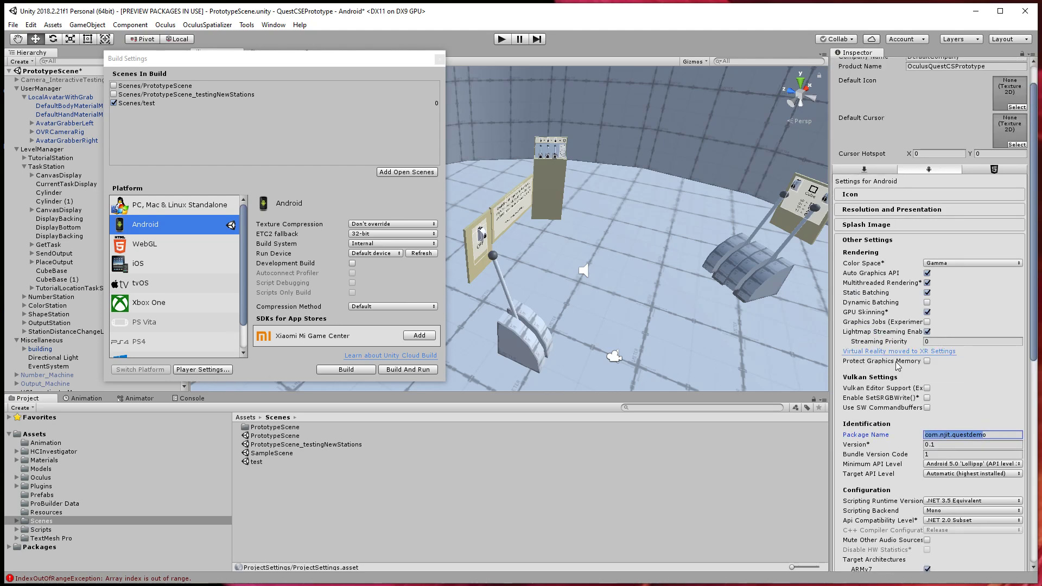
{"action": "scroll", "coordinate": [899, 367], "scroll_direction": "up", "scroll_amount": 2}
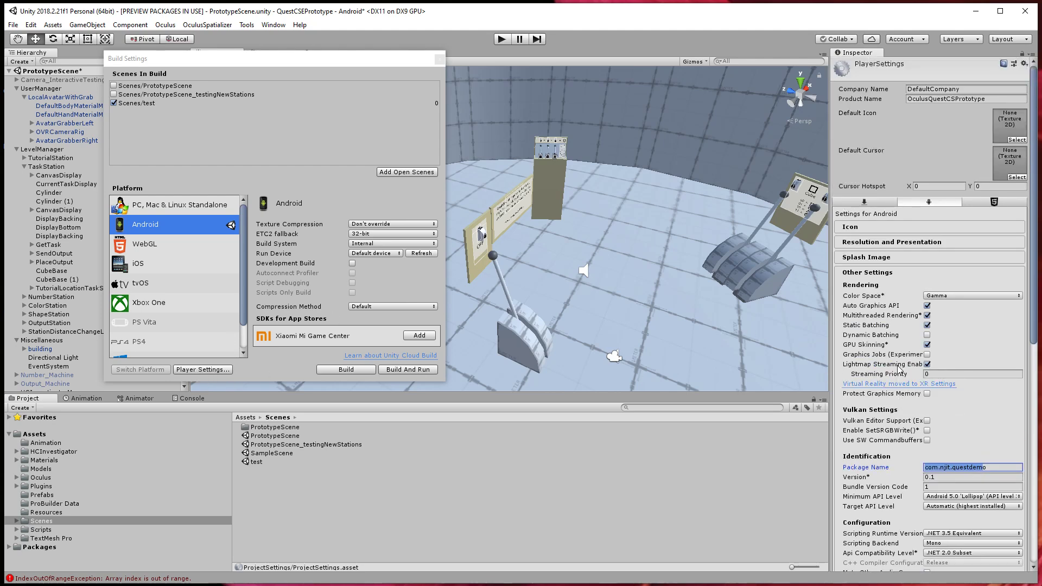
{"action": "left_click", "coordinate": [943, 89]}
{"action": "left_click", "coordinate": [997, 99]}
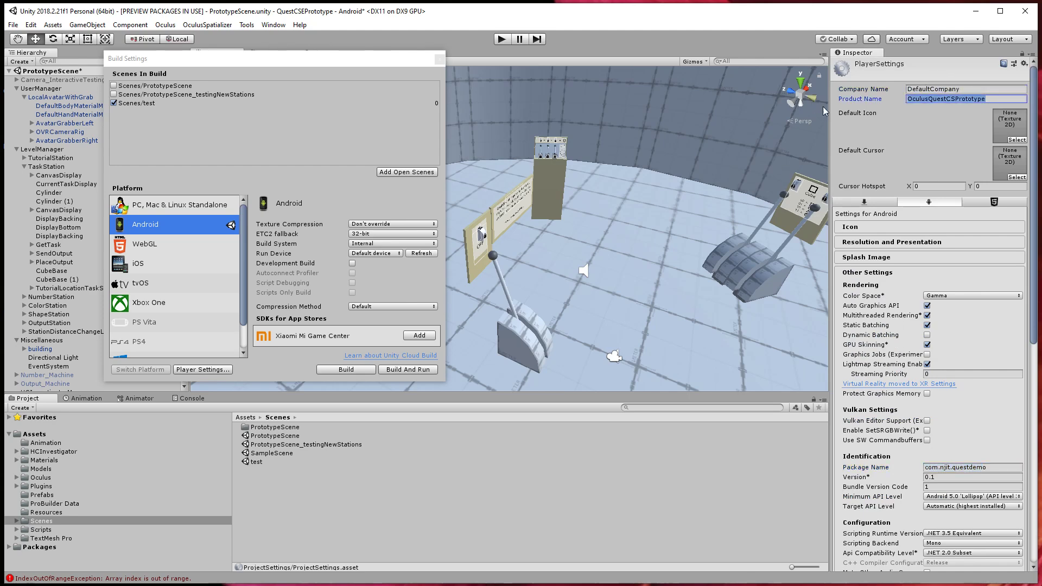
- Examine the package name, the target and minimum API level options, and the other Android settings in Player Settings
{"action": "scroll", "coordinate": [877, 464], "scroll_direction": "down", "scroll_amount": 4}
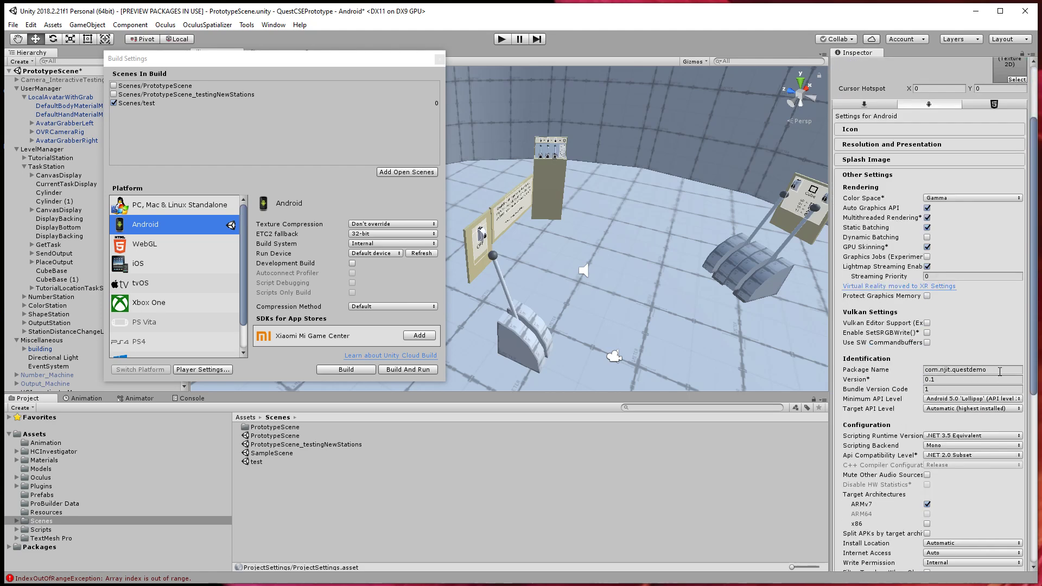
{"action": "left_click", "coordinate": [961, 372]}
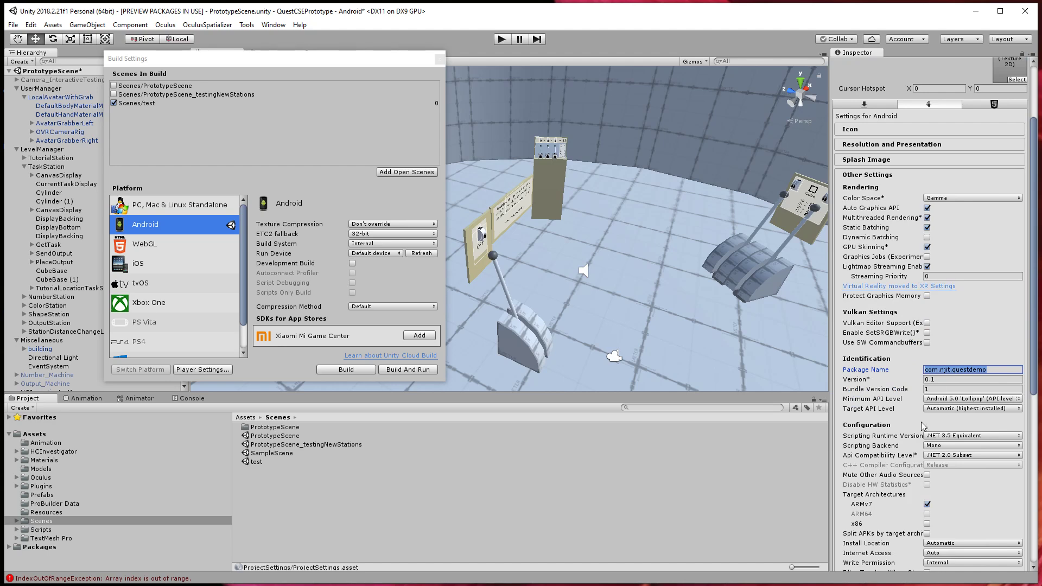
{"action": "left_click", "coordinate": [955, 408]}
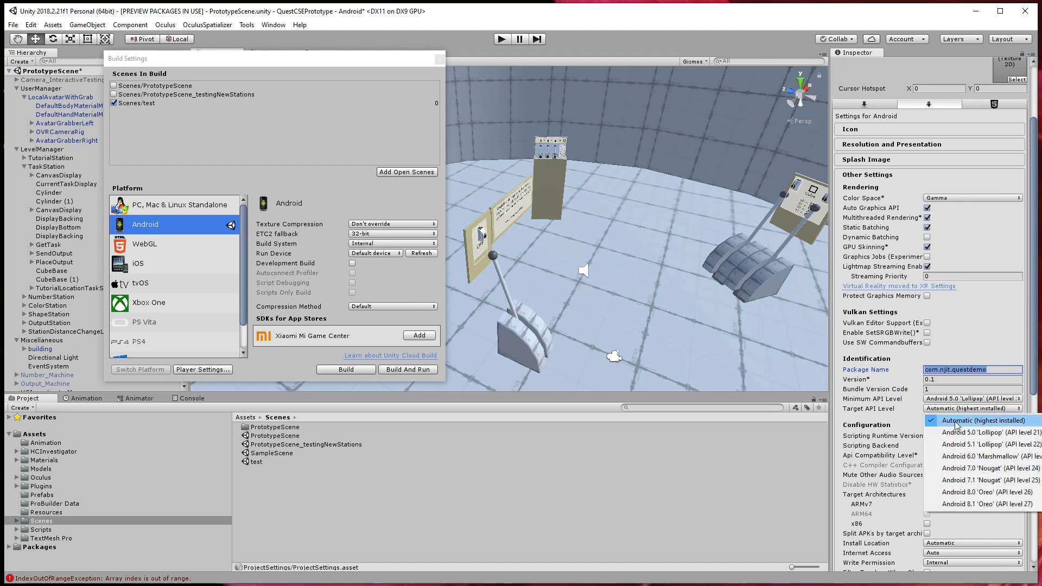
{"action": "left_click", "coordinate": [997, 402]}
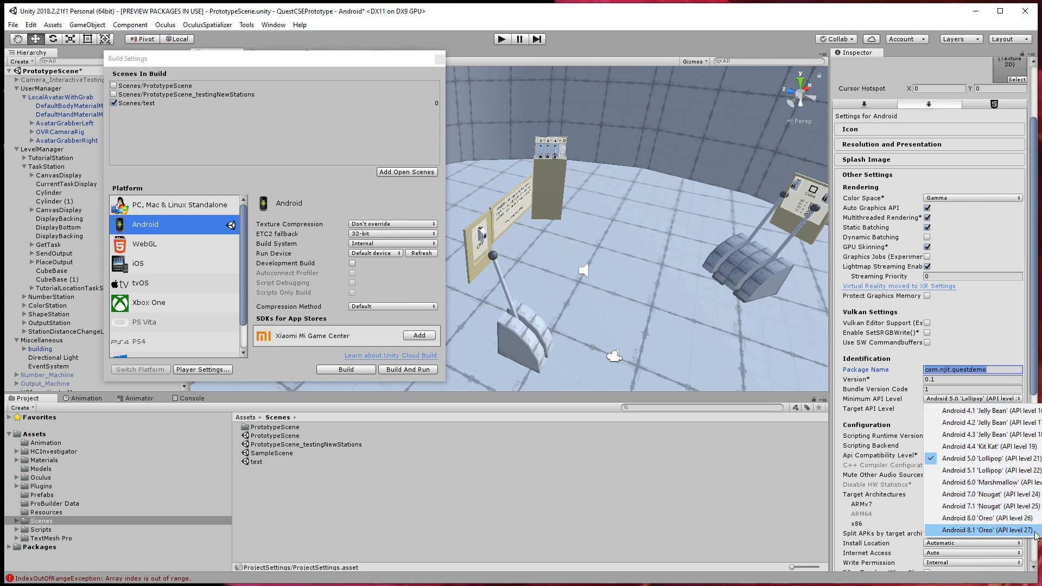
{"action": "left_click", "coordinate": [955, 400]}
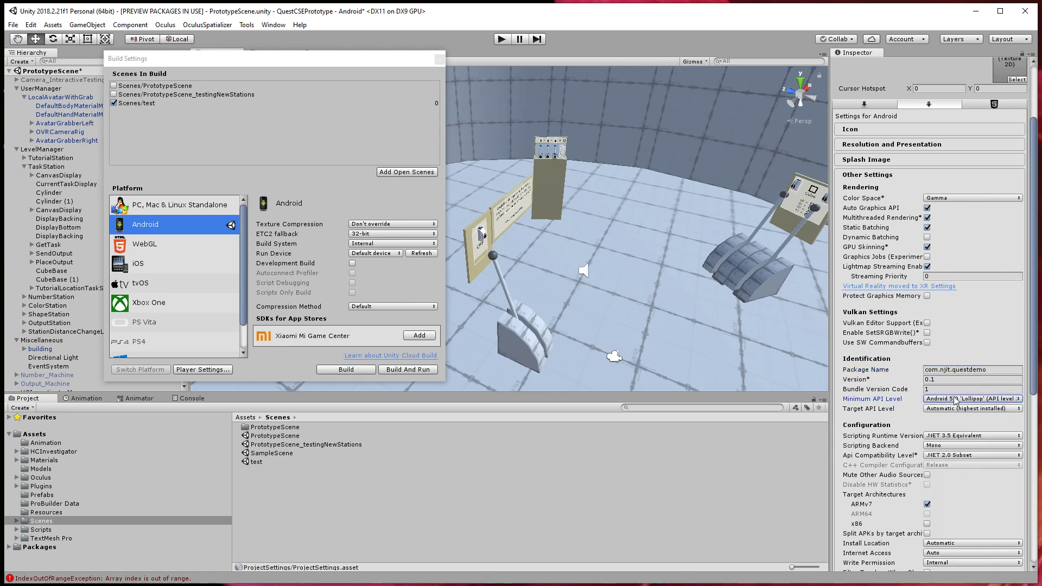
{"action": "scroll", "coordinate": [955, 465], "scroll_direction": "down", "scroll_amount": 5}
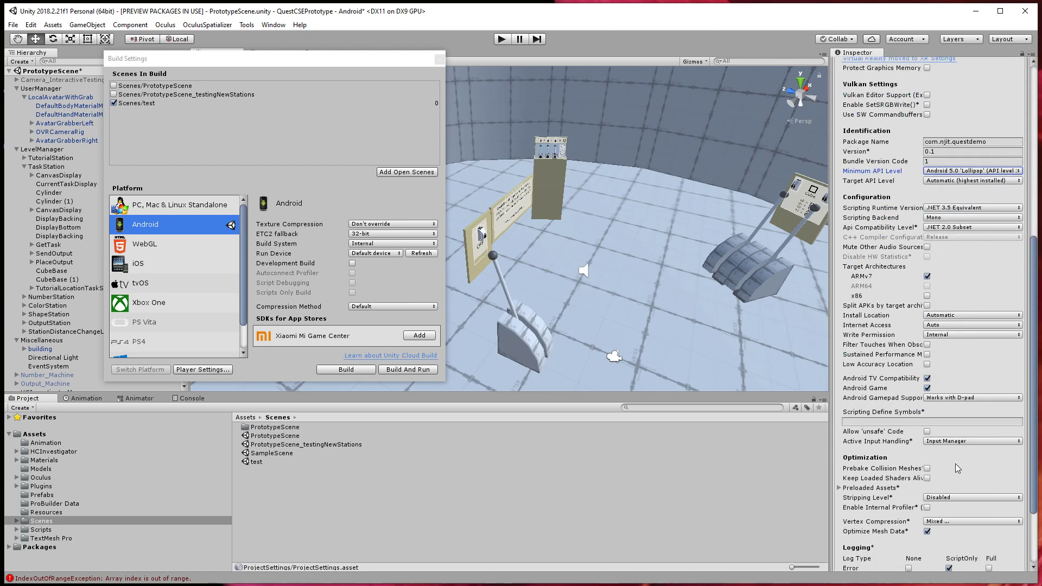
{"action": "scroll", "coordinate": [962, 464], "scroll_direction": "up", "scroll_amount": 5}
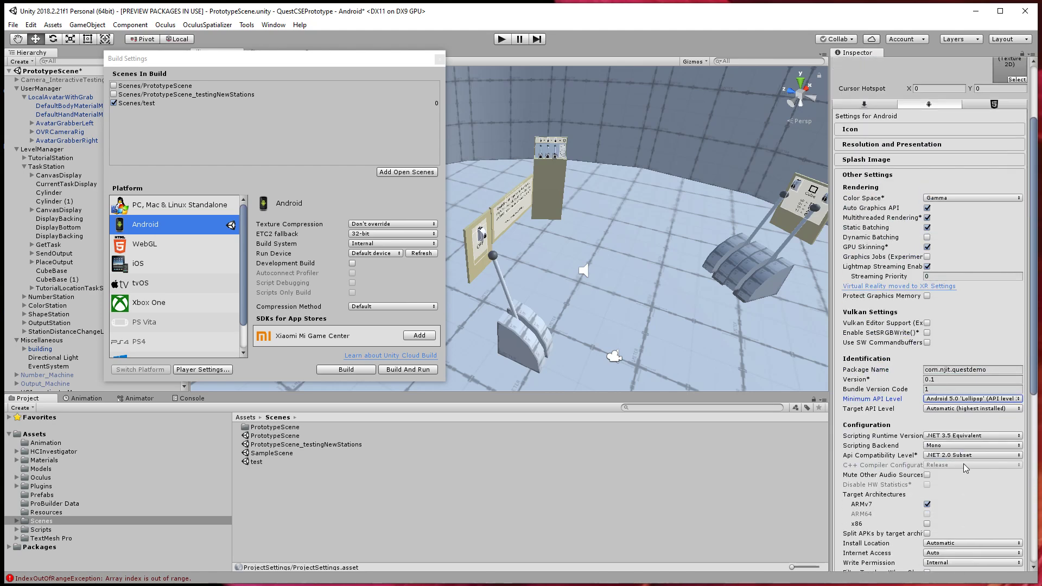
- Show the Android XR Settings and review the Virtual Reality SDKs that can be added besides Oculus
{"action": "left_click", "coordinate": [875, 287]}
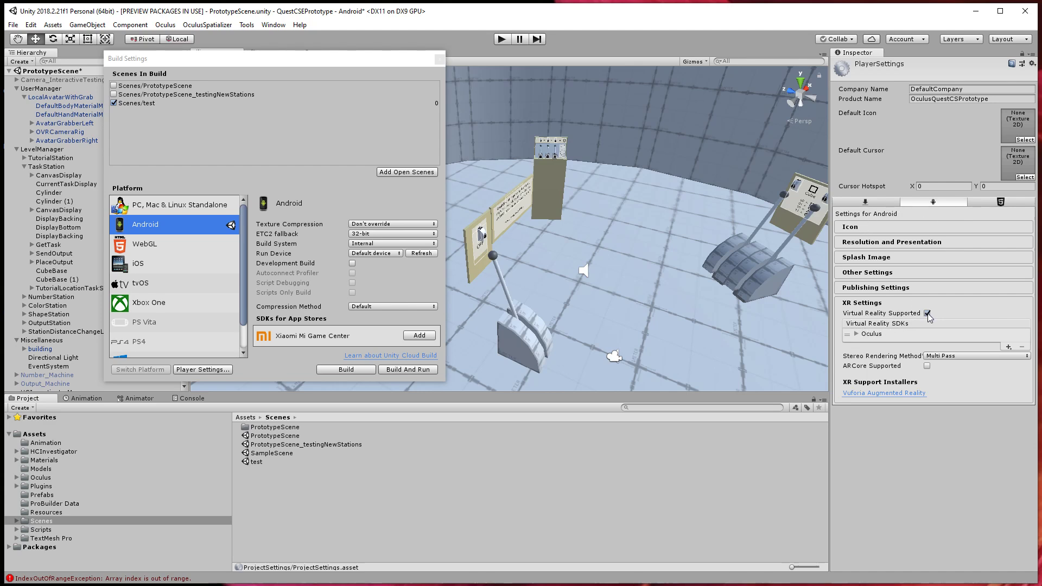
{"action": "left_click", "coordinate": [1010, 347]}
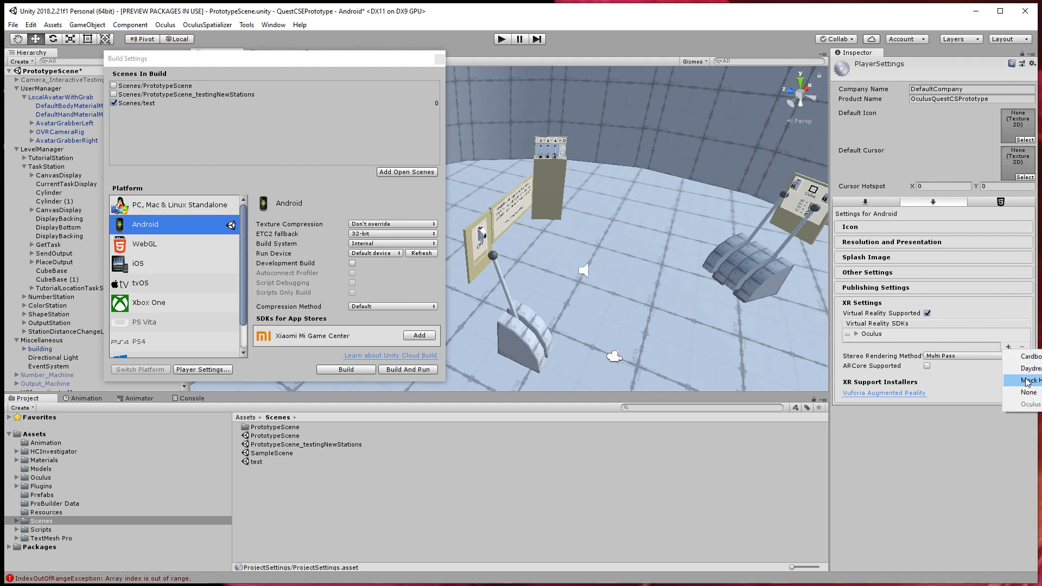
{"action": "left_click", "coordinate": [906, 353]}
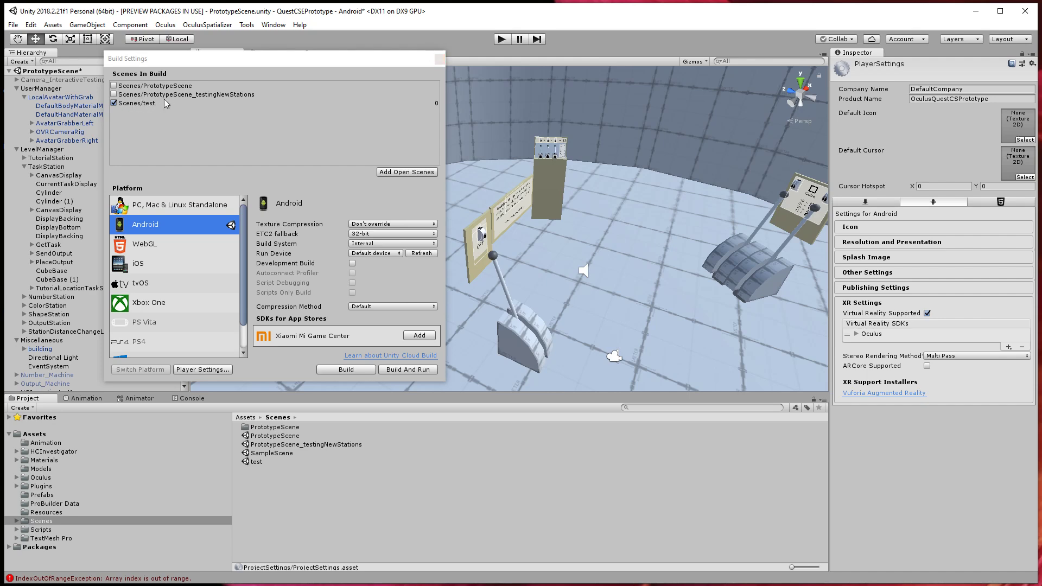
- Include only Scenes/PrototypeScene in the build instead of Scenes/test, close Build Settings and save the scene
{"action": "left_click", "coordinate": [114, 103]}
{"action": "left_click", "coordinate": [114, 86]}
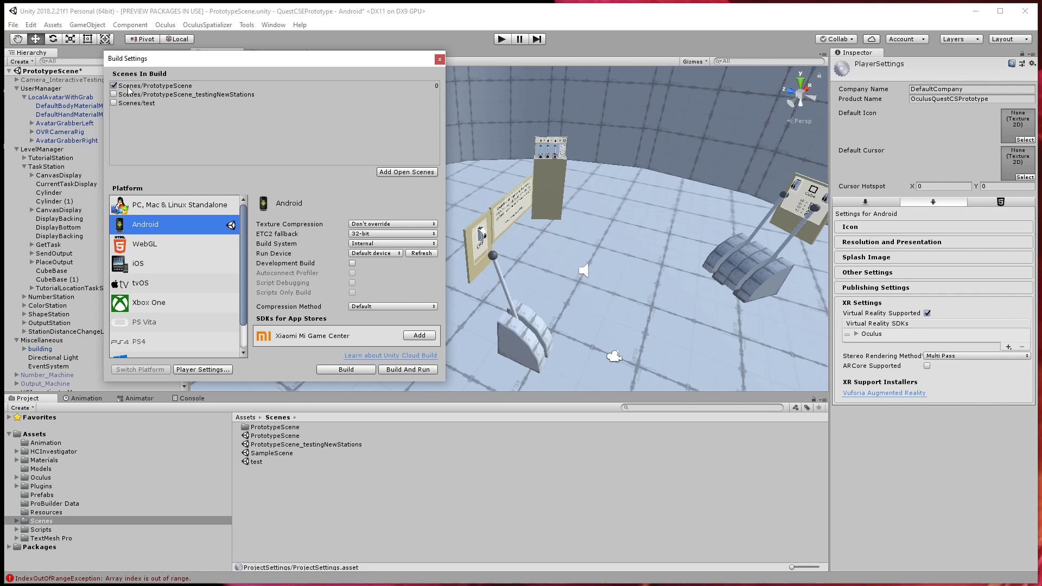
{"action": "left_click", "coordinate": [439, 59]}
{"action": "left_click", "coordinate": [13, 24]}
{"action": "left_click", "coordinate": [33, 65]}
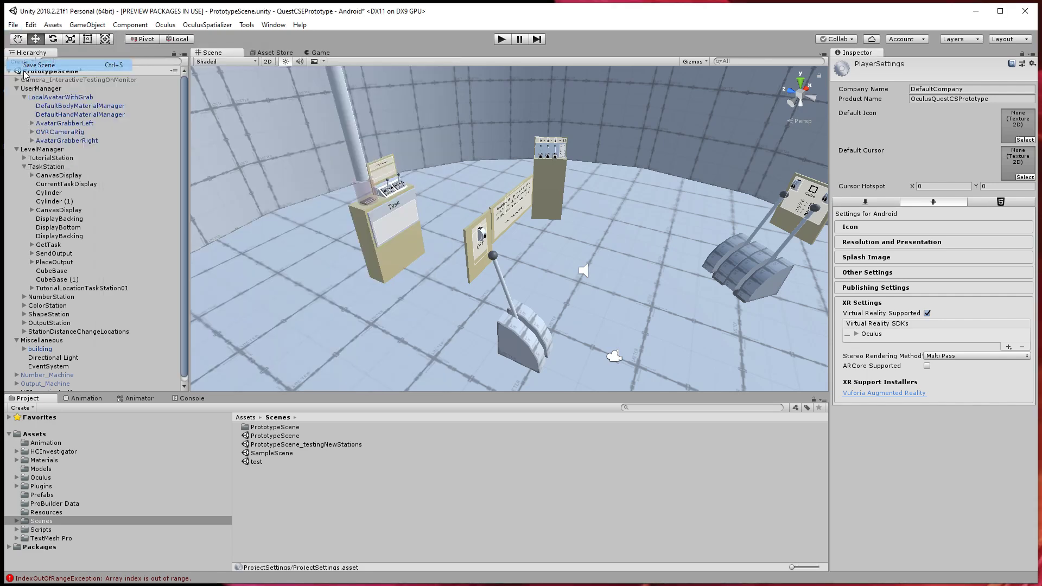
- Close the current Unity project, minimize the browser, relaunch Unity 2018.2.21 and open the RiftTestBuild project
{"action": "left_click", "coordinate": [1031, 19]}
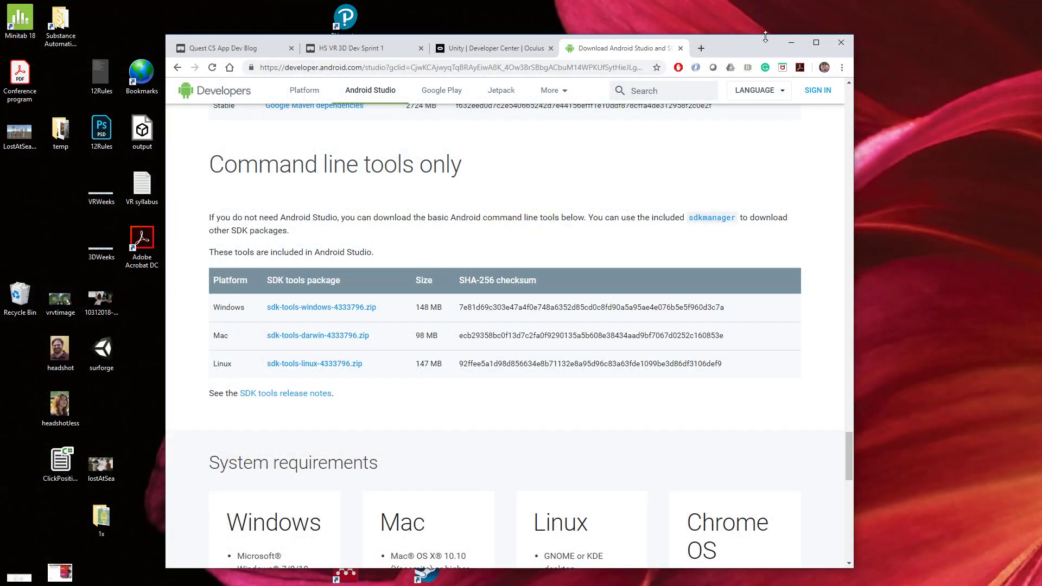
{"action": "left_click", "coordinate": [791, 43]}
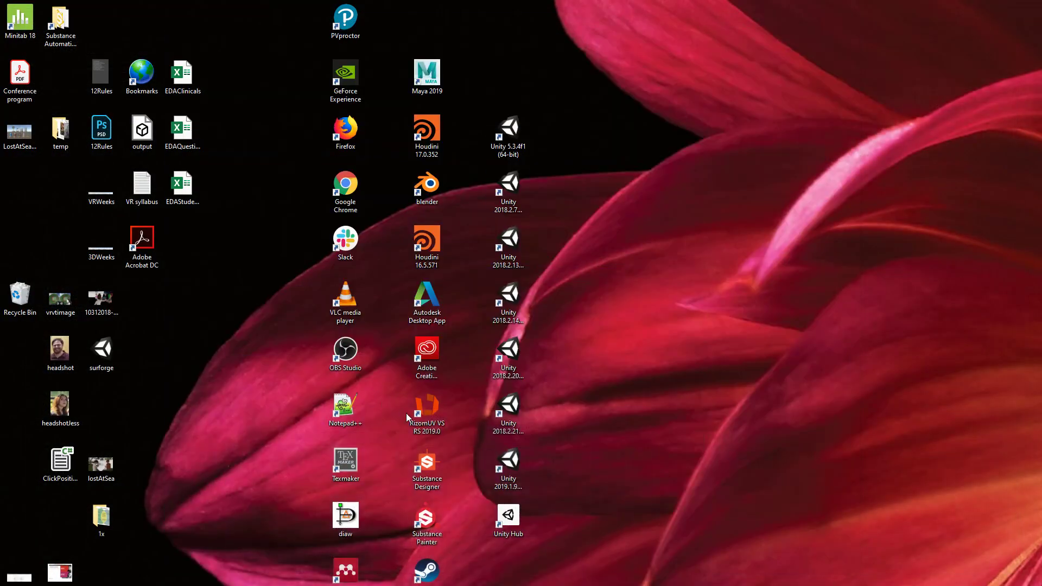
{"action": "double_click", "coordinate": [510, 415]}
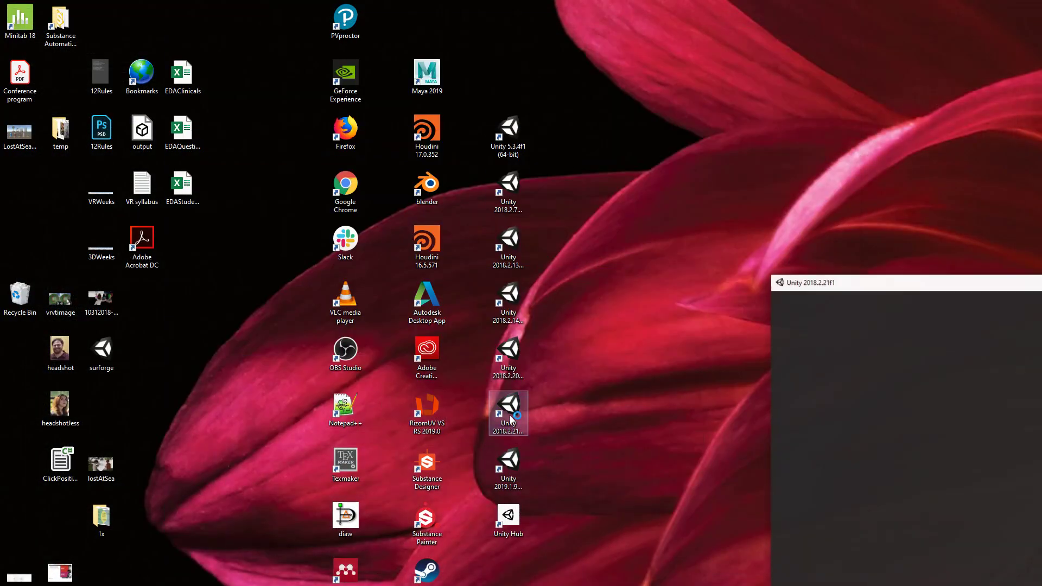
{"action": "left_click_drag", "start_coordinate": [875, 290], "coordinate": [207, 217]}
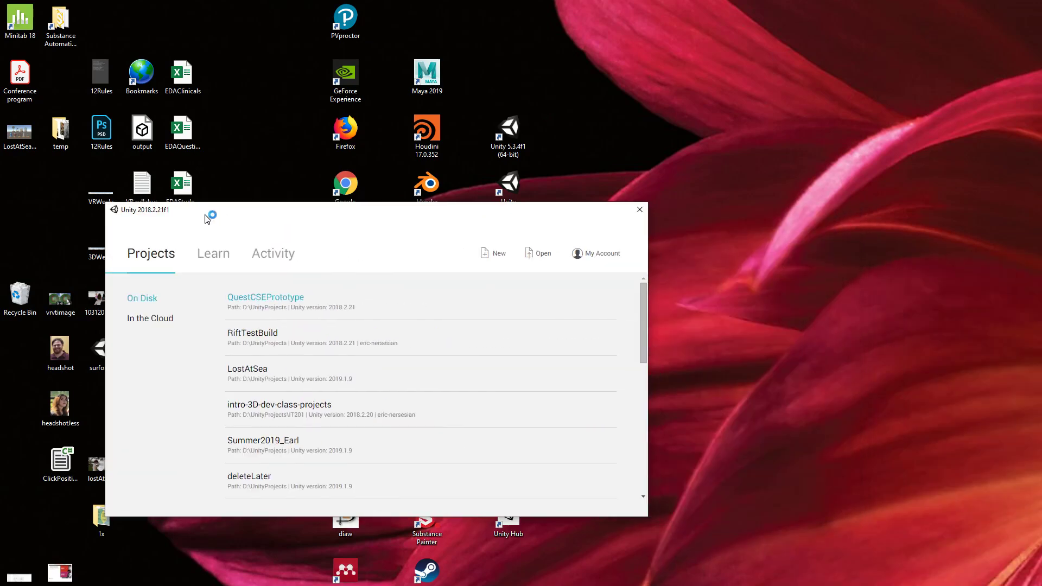
{"action": "left_click", "coordinate": [261, 348]}
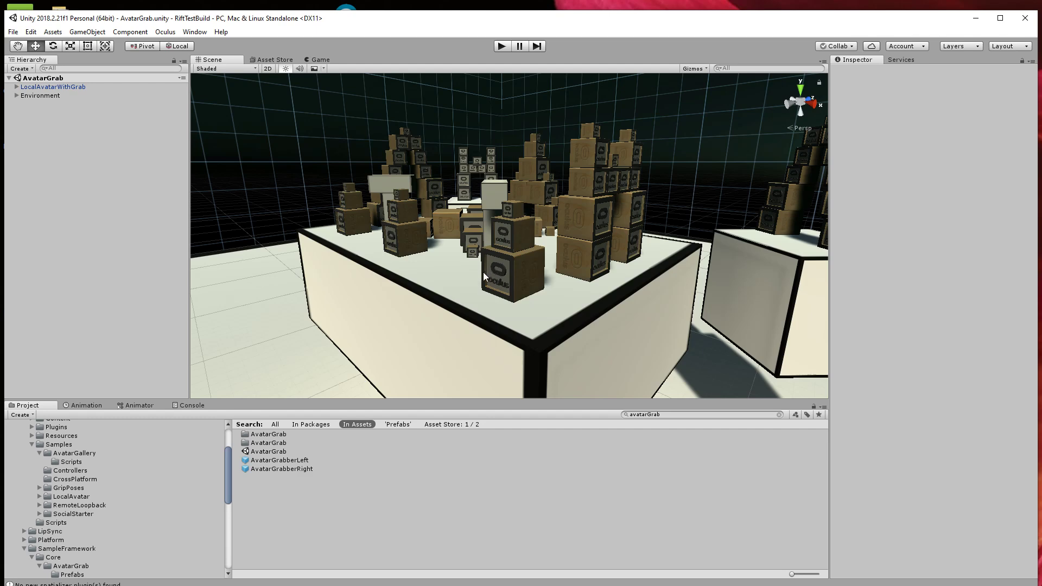
- Open RiftTestBuild's build and player settings, examine the standalone platform's Virtual Reality SDKs, and close Build Settings
{"action": "left_click", "coordinate": [31, 32]}
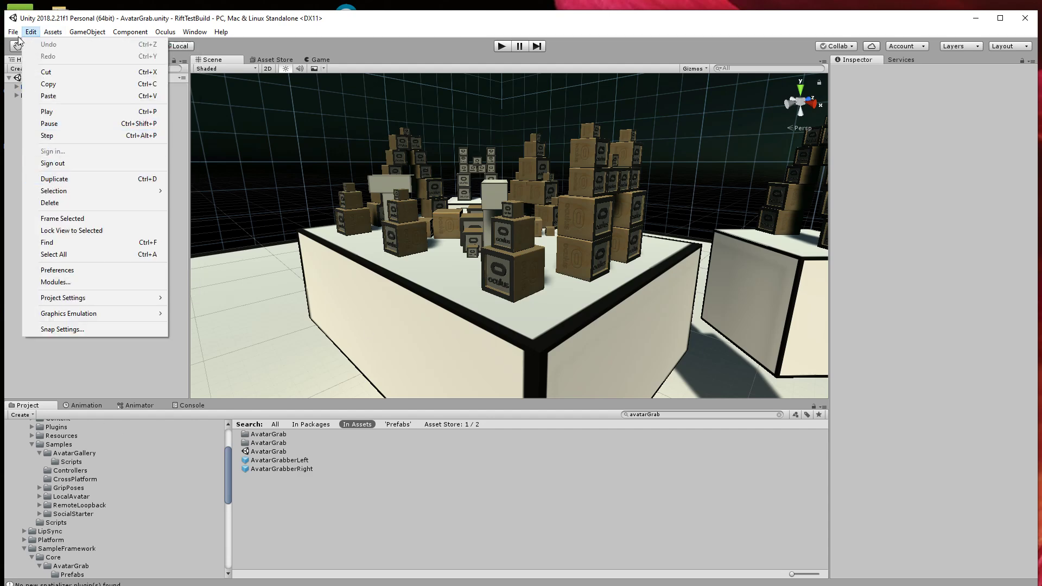
{"action": "mouse_move", "coordinate": [18, 34]}
{"action": "left_click", "coordinate": [43, 140]}
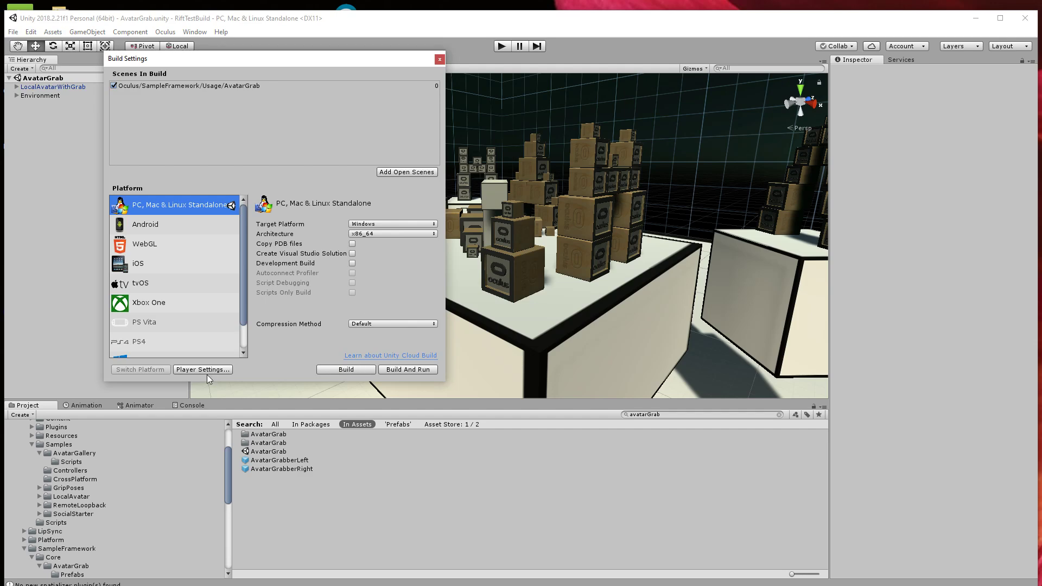
{"action": "left_click", "coordinate": [217, 370]}
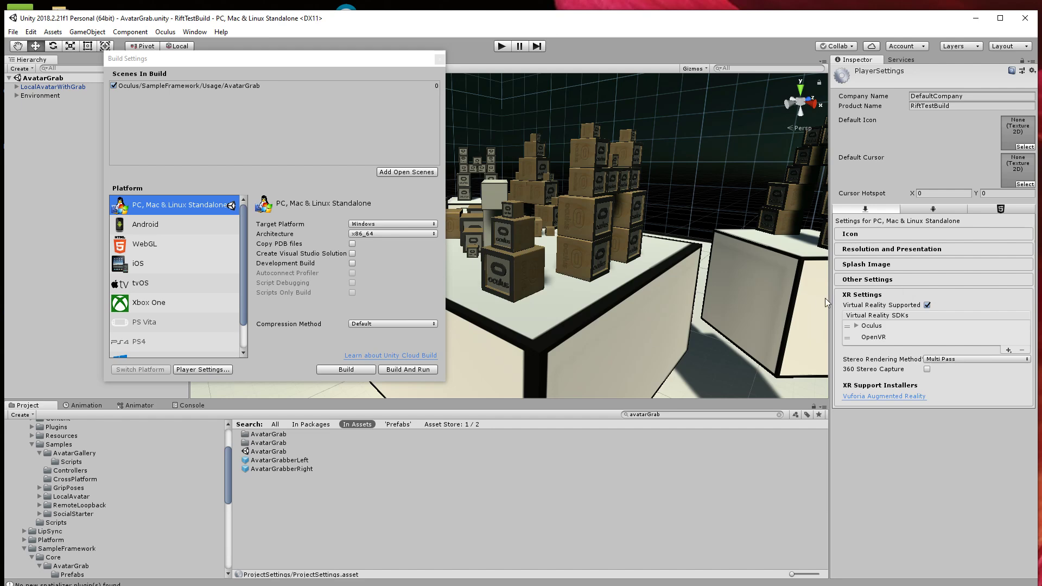
{"action": "left_click", "coordinate": [873, 326]}
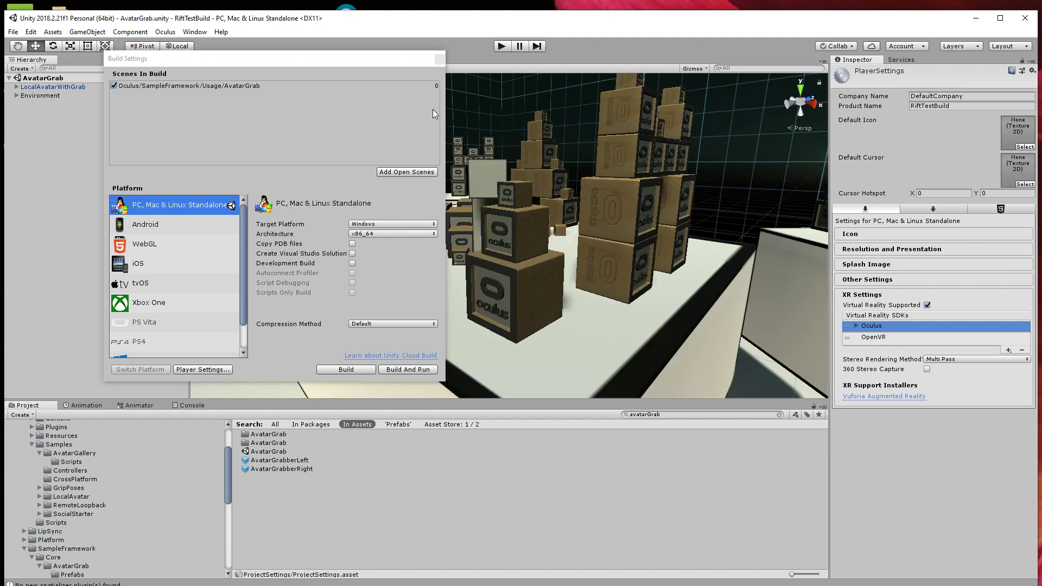
{"action": "left_click", "coordinate": [440, 58]}
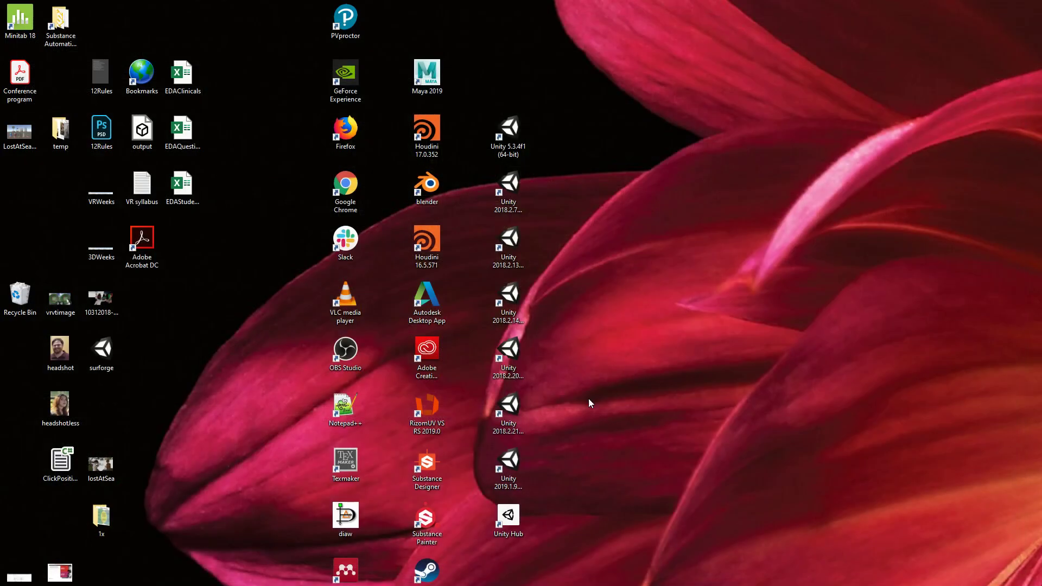
- Relaunch Unity 2018.2.21, reopen the QuestCSEPrototype project and expand UserManager and LocalAvatarWithGrab in the scene hierarchy
{"action": "double_click", "coordinate": [509, 410]}
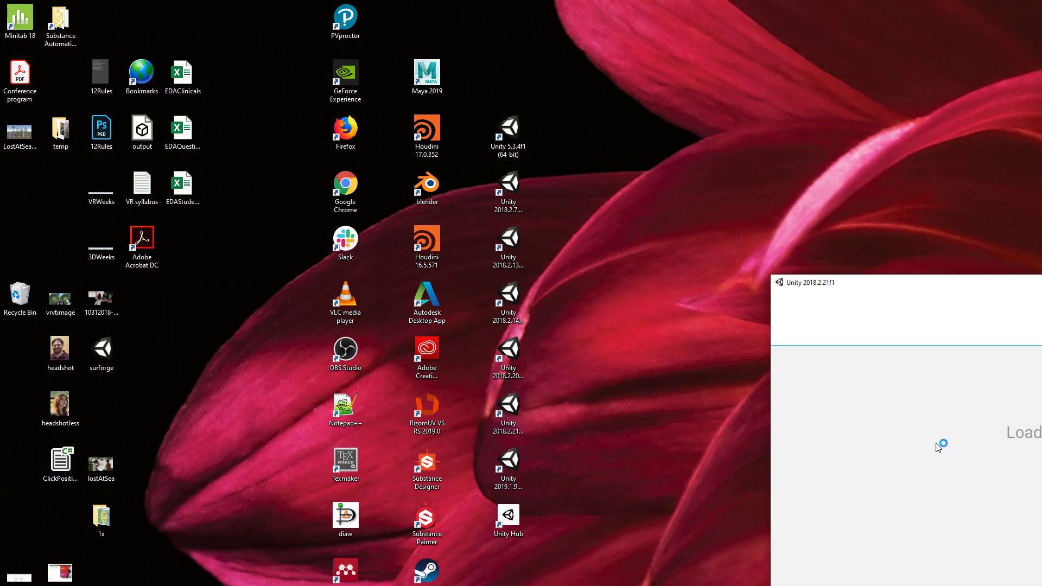
{"action": "left_click", "coordinate": [917, 410]}
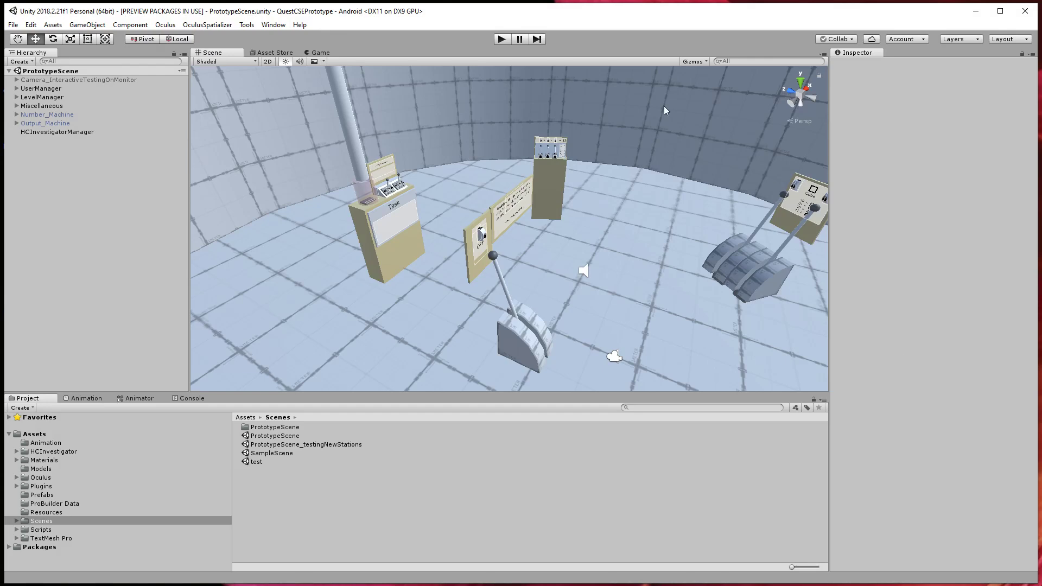
{"action": "left_click", "coordinate": [16, 88]}
{"action": "left_click", "coordinate": [24, 97]}
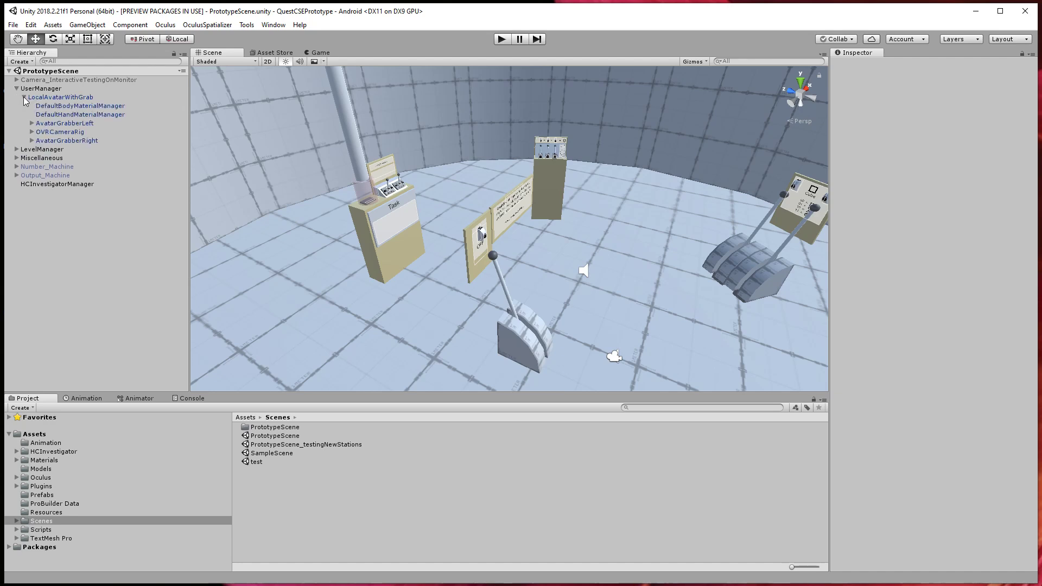
- Inspect AvatarGrabberLeft and its gripTrans, GrabVolumeBig and HandTaskDisplay children
{"action": "left_click", "coordinate": [62, 124]}
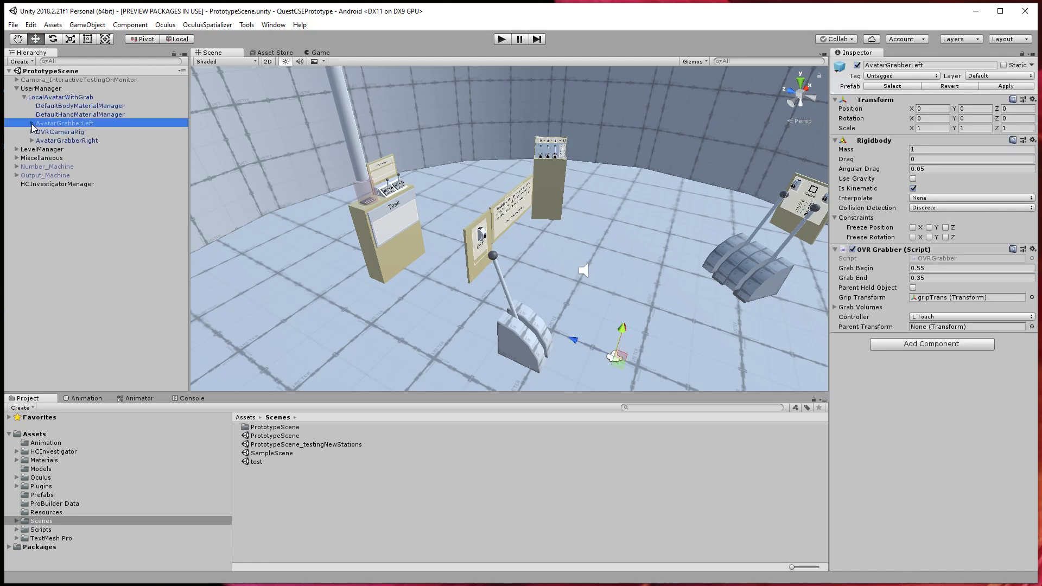
{"action": "left_click", "coordinate": [32, 123]}
{"action": "left_click", "coordinate": [56, 132]}
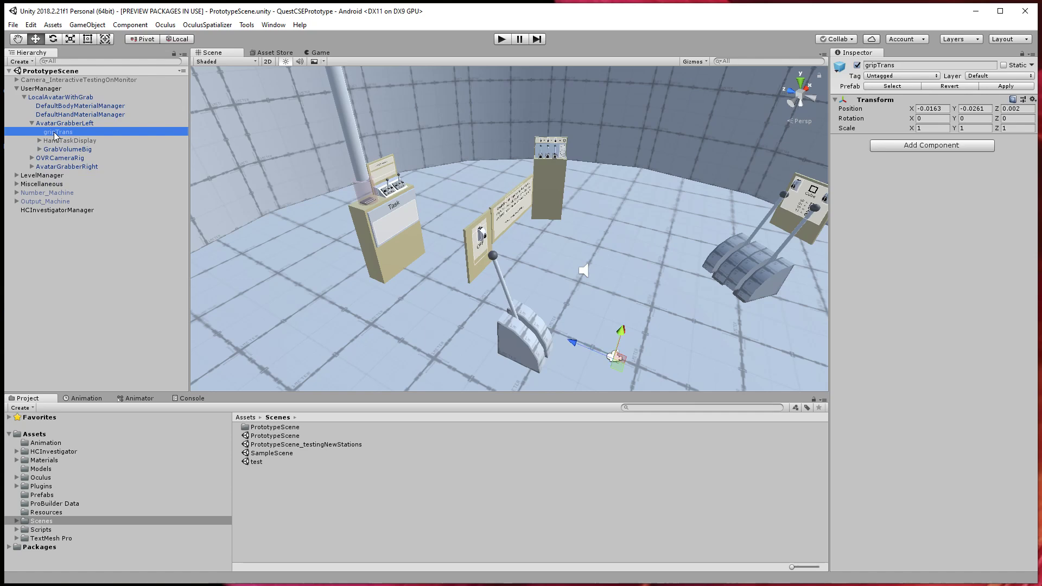
{"action": "left_click", "coordinate": [43, 150]}
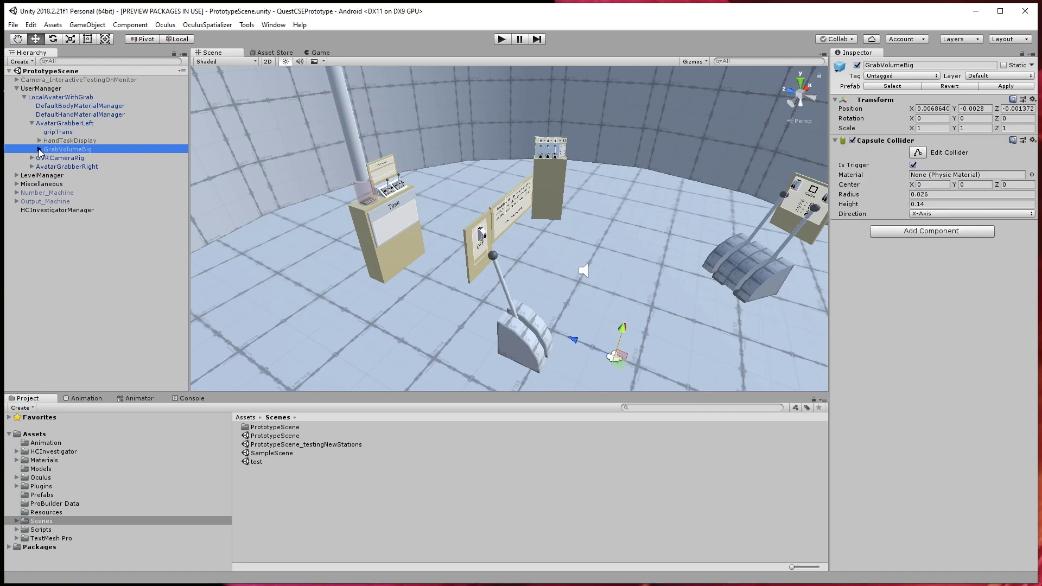
{"action": "left_click", "coordinate": [39, 149]}
{"action": "left_click", "coordinate": [62, 141]}
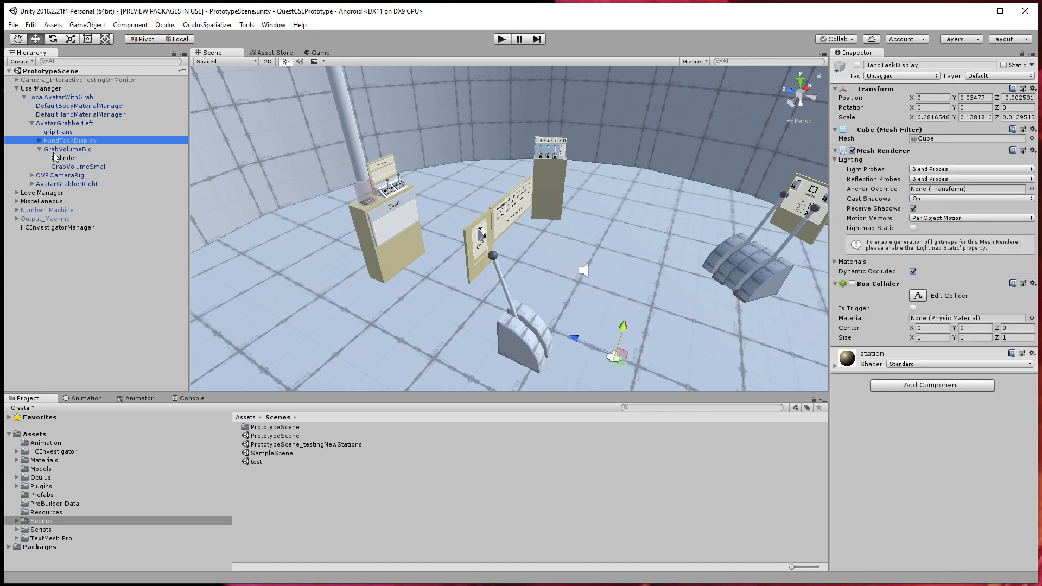
- Examine the components of LocalAvatarWithGrab, including its Ovr Avatar script and Audio Source, and inspect its body and hand material managers
{"action": "left_click", "coordinate": [61, 111]}
{"action": "left_click", "coordinate": [61, 97]}
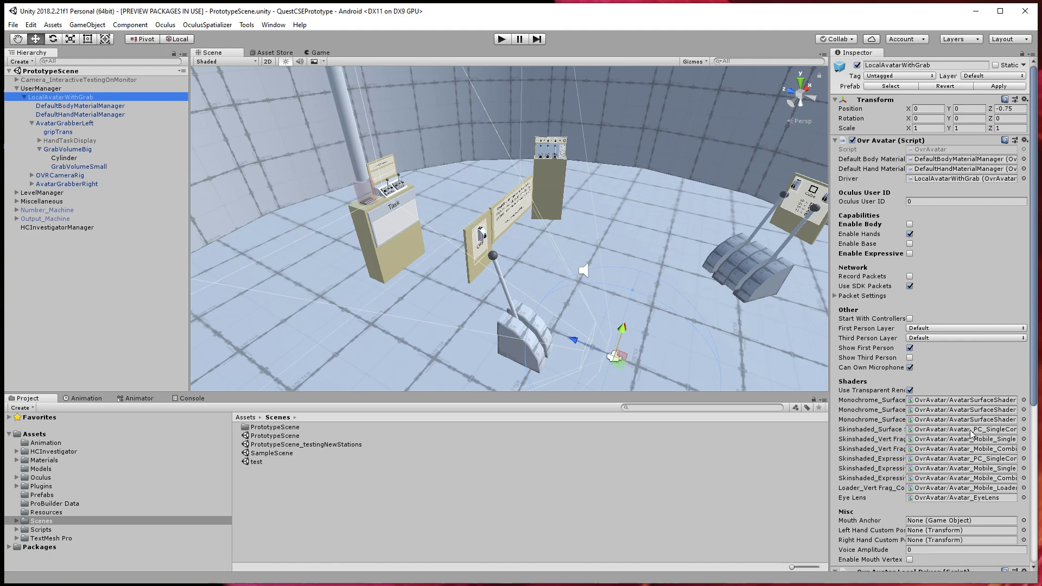
{"action": "scroll", "coordinate": [969, 430], "scroll_direction": "down", "scroll_amount": 6}
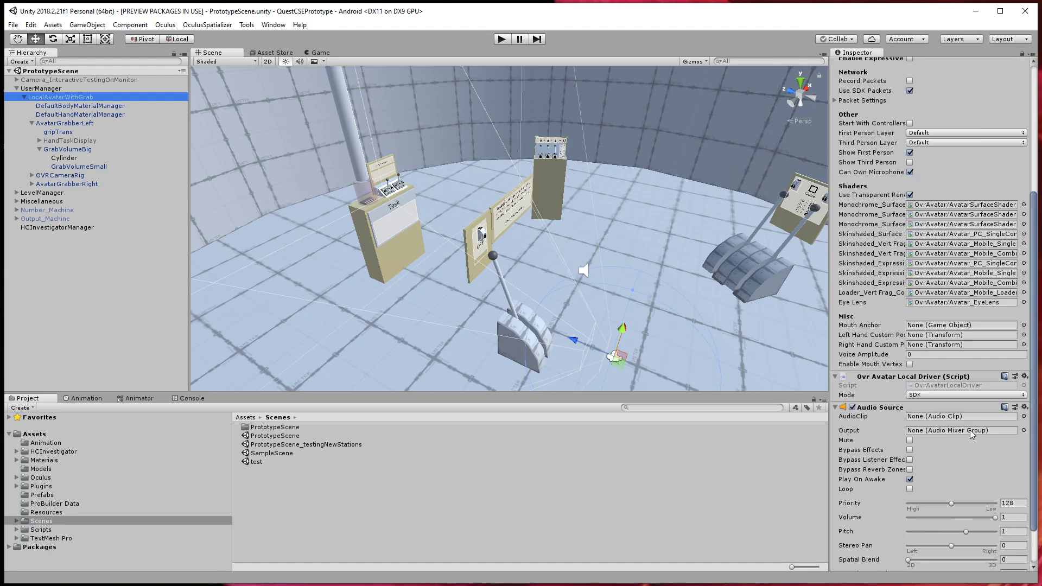
{"action": "scroll", "coordinate": [969, 430], "scroll_direction": "up", "scroll_amount": 7}
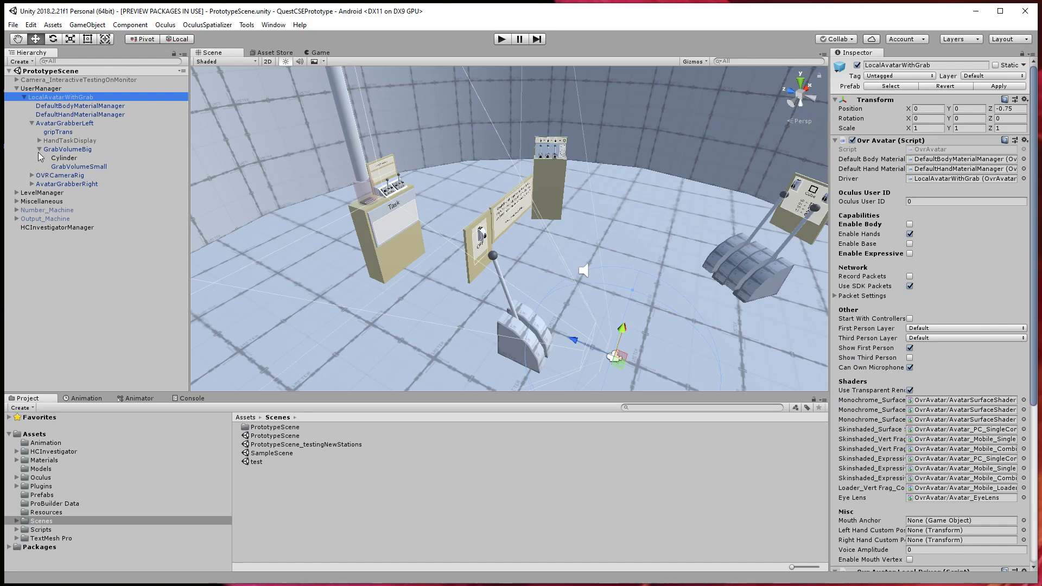
{"action": "scroll", "coordinate": [845, 439], "scroll_direction": "down", "scroll_amount": 6}
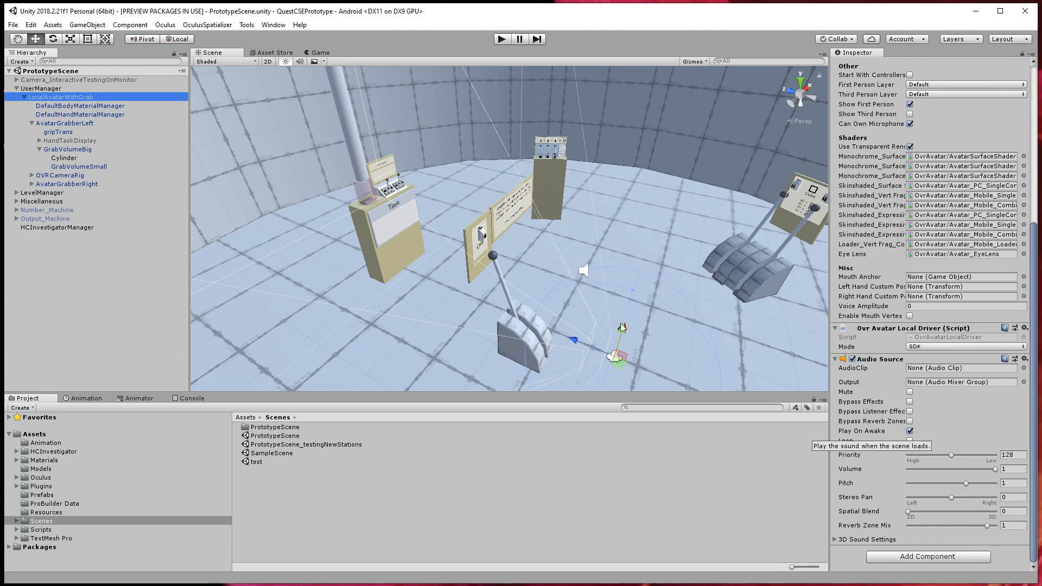
{"action": "left_click", "coordinate": [78, 106]}
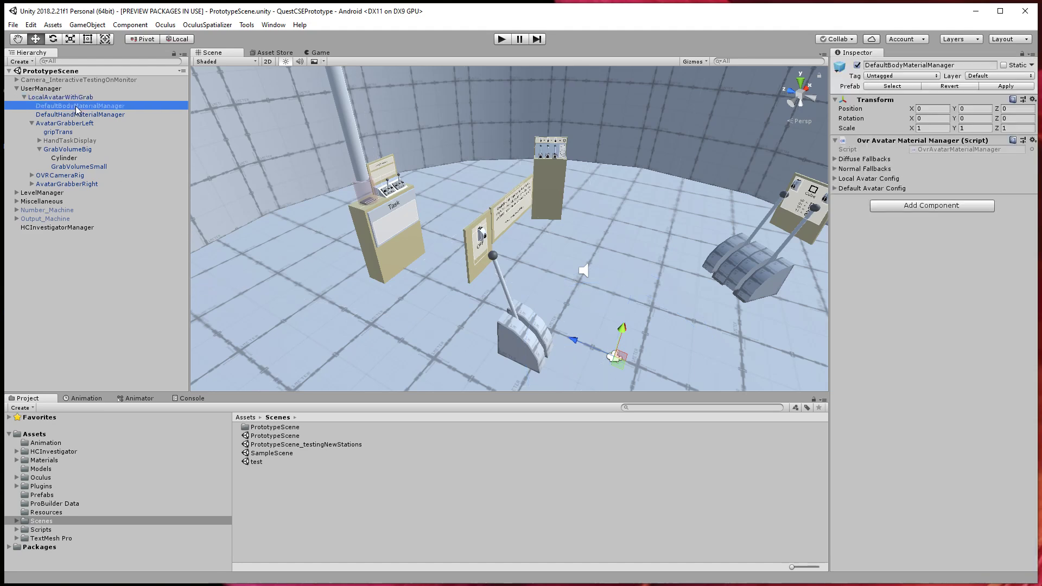
{"action": "left_click", "coordinate": [78, 115]}
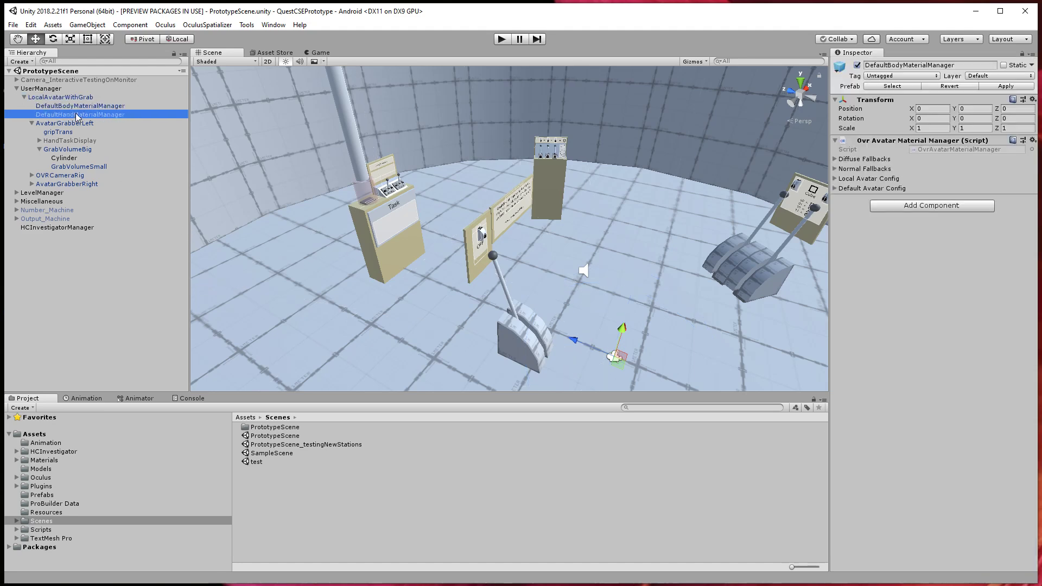
- Inspect DefaultHandMaterialManager's Diffuse Fallbacks and Local Avatar Config, and the components of OVRCameraRig
{"action": "left_click", "coordinate": [834, 159]}
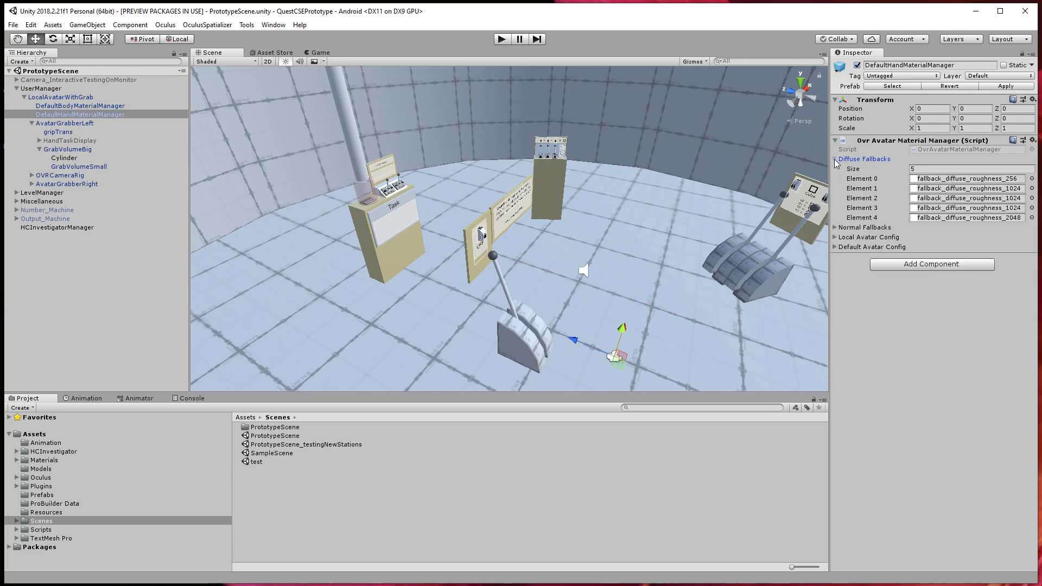
{"action": "left_click", "coordinate": [835, 158]}
{"action": "left_click", "coordinate": [835, 179]}
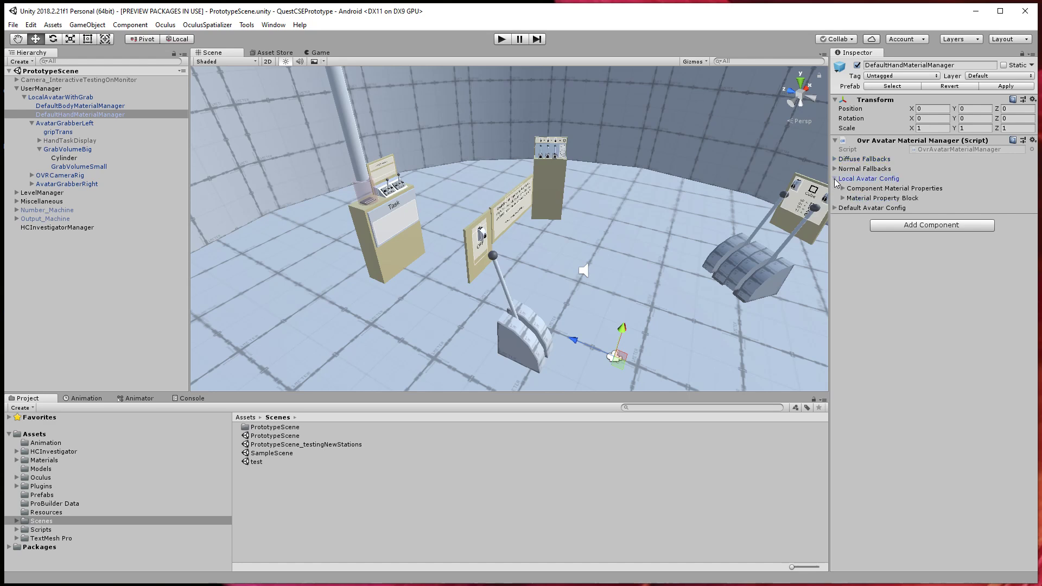
{"action": "left_click", "coordinate": [835, 179]}
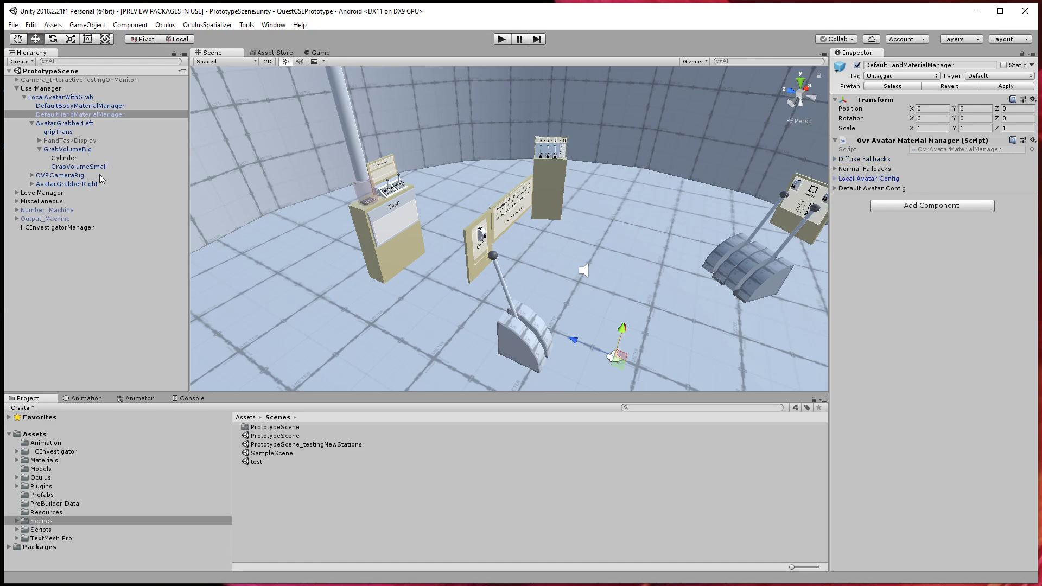
{"action": "left_click", "coordinate": [59, 179]}
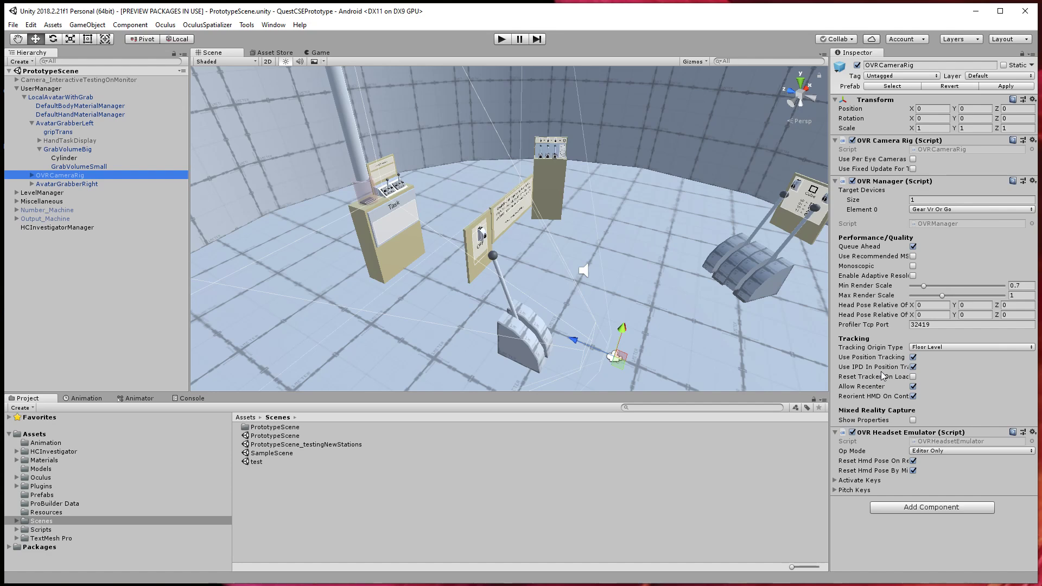
- Review LocalAvatarWithGrab's Ovr Avatar settings, Ovr Avatar Local Driver and Audio Source
{"action": "left_click", "coordinate": [61, 97]}
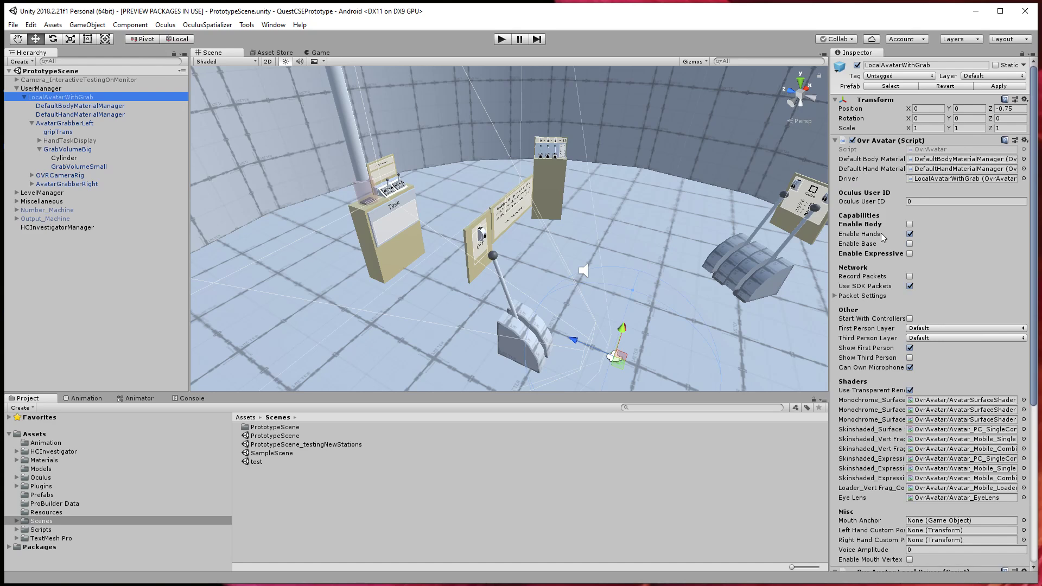
{"action": "scroll", "coordinate": [927, 373], "scroll_direction": "down", "scroll_amount": 6}
{"action": "scroll", "coordinate": [928, 375], "scroll_direction": "down", "scroll_amount": 1}
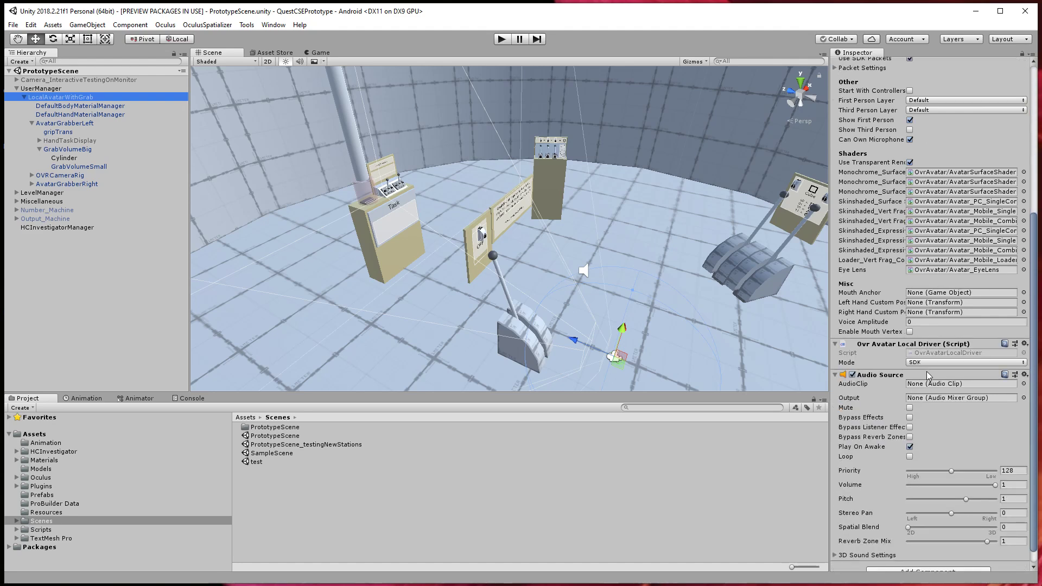
{"action": "scroll", "coordinate": [926, 372], "scroll_direction": "up", "scroll_amount": 7}
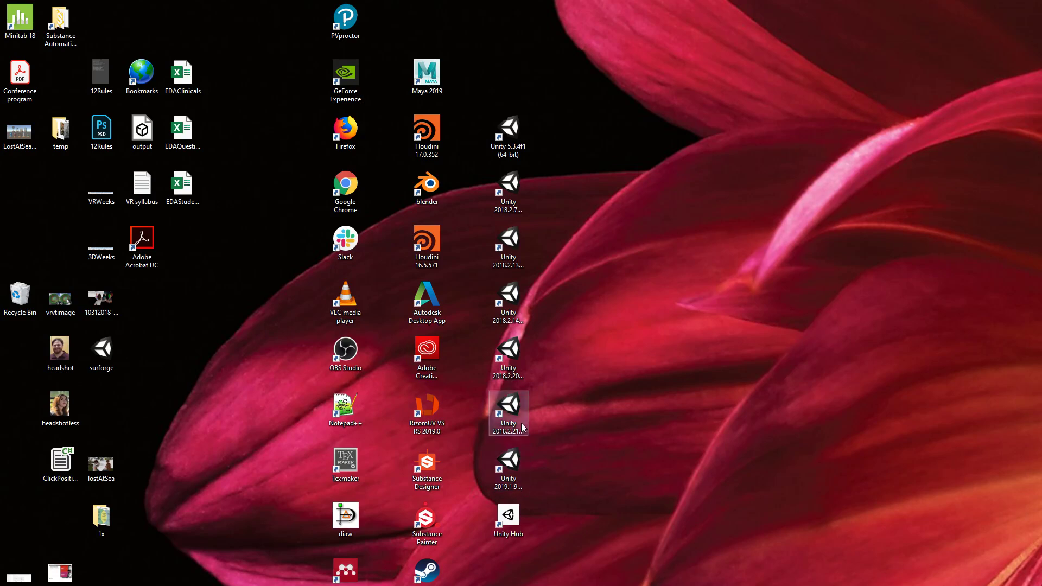
- Open the RiftTestBuild project in Unity 2018.2.21, minimize its window, and open QuestCSEPrototype in a second Unity instance
{"action": "double_click", "coordinate": [509, 416]}
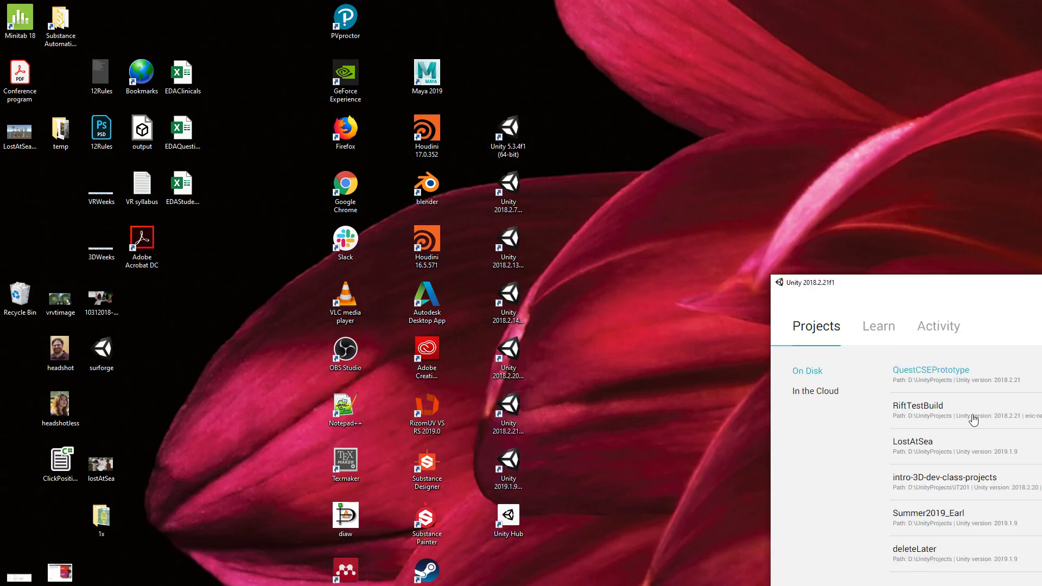
{"action": "left_click", "coordinate": [937, 405]}
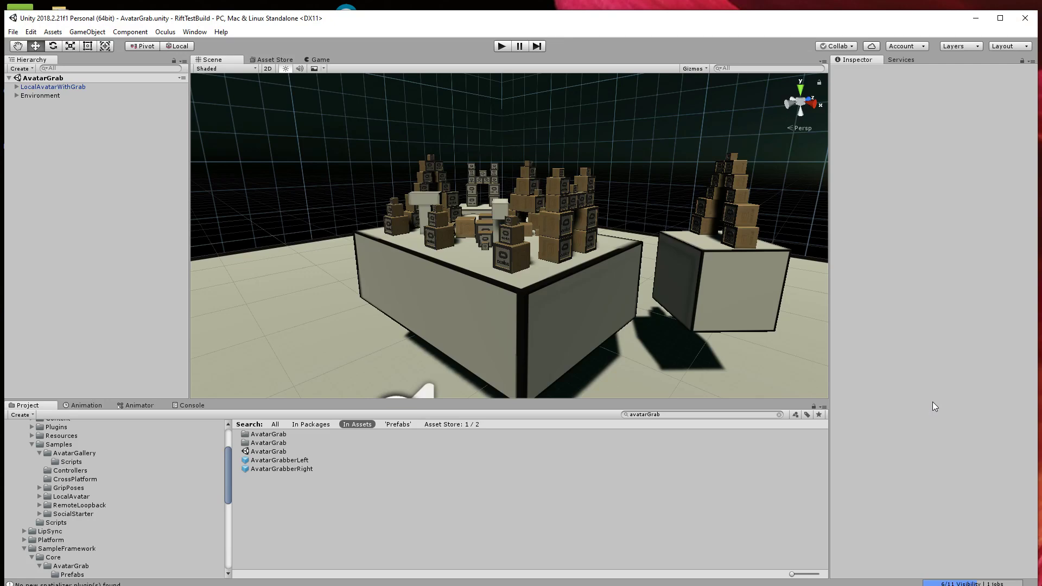
{"action": "left_click", "coordinate": [976, 18]}
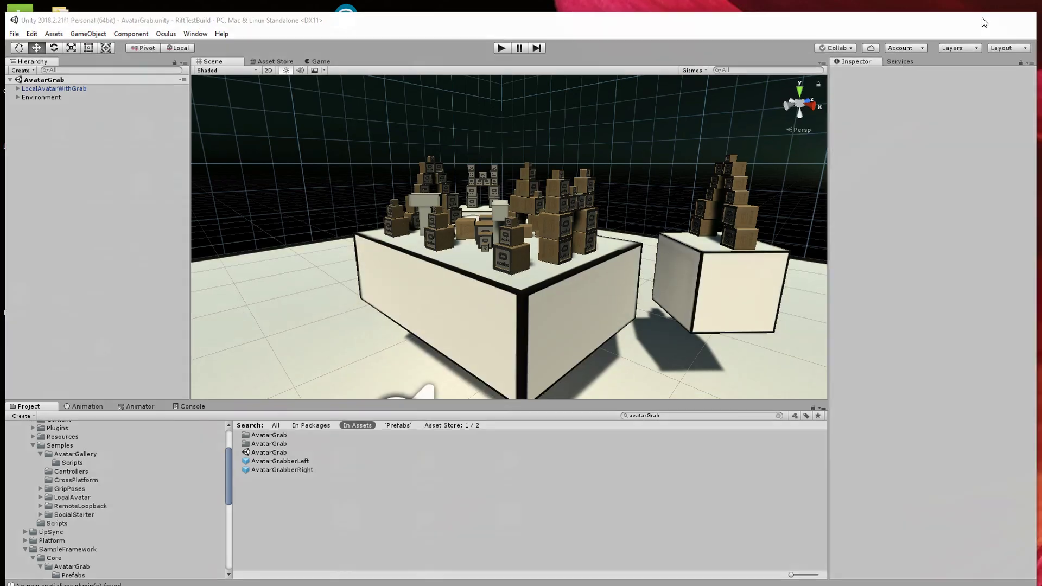
{"action": "double_click", "coordinate": [509, 413]}
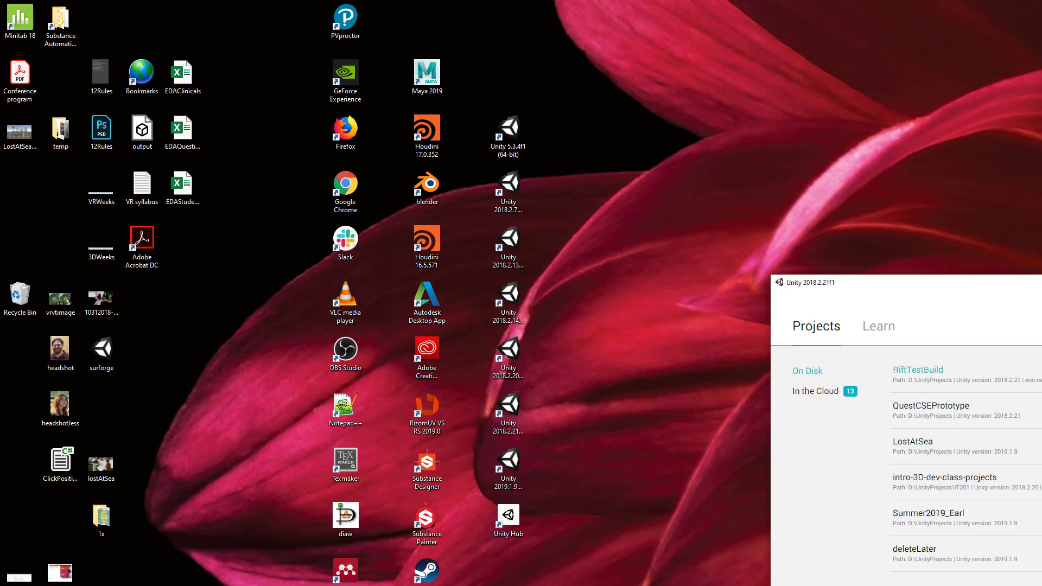
{"action": "left_click", "coordinate": [932, 407]}
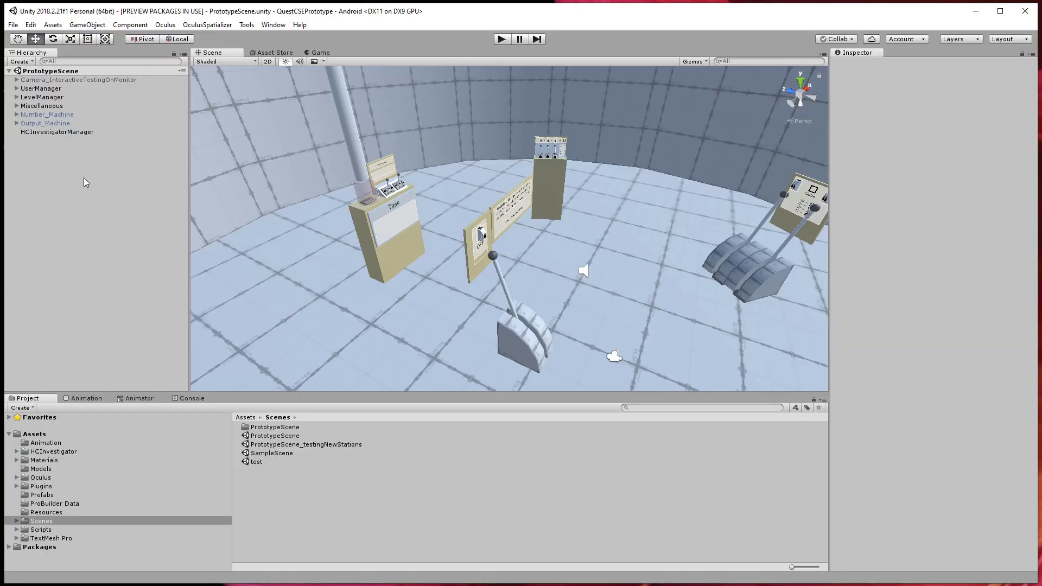
- Select LocalAvatarWithGrab under UserManager and resize the QuestCSEPrototype and RiftTestBuild windows to sit side by side
{"action": "left_click", "coordinate": [17, 89]}
{"action": "left_click", "coordinate": [37, 97]}
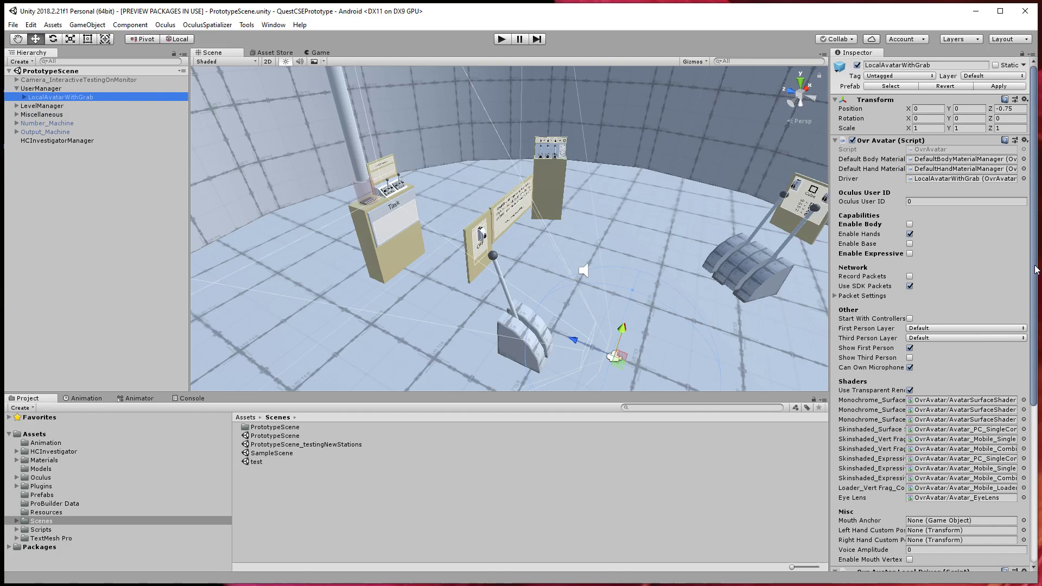
{"action": "left_click_drag", "start_coordinate": [1035, 271], "coordinate": [509, 269]}
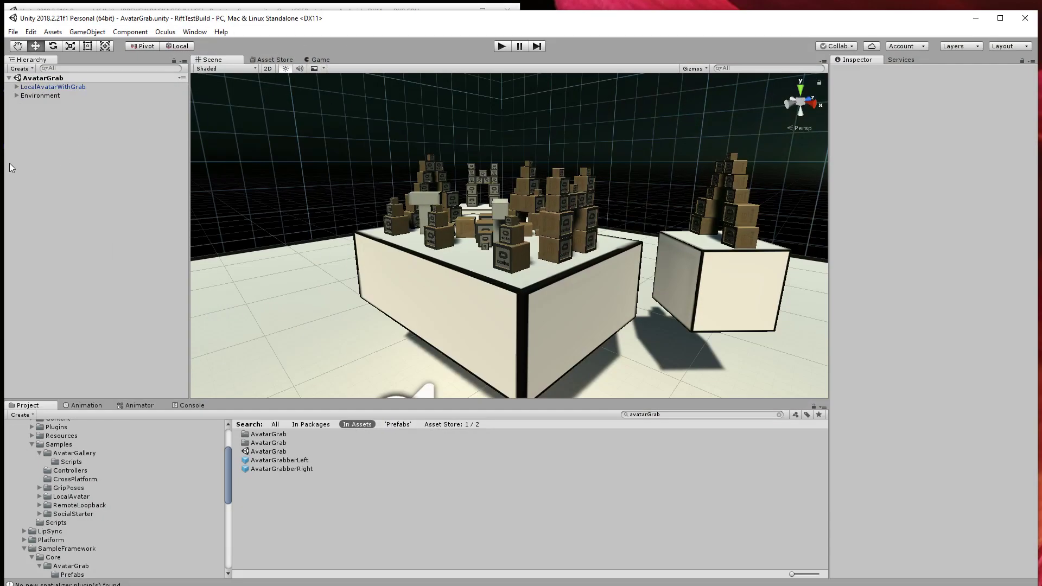
{"action": "left_click_drag", "start_coordinate": [5, 163], "coordinate": [522, 162]}
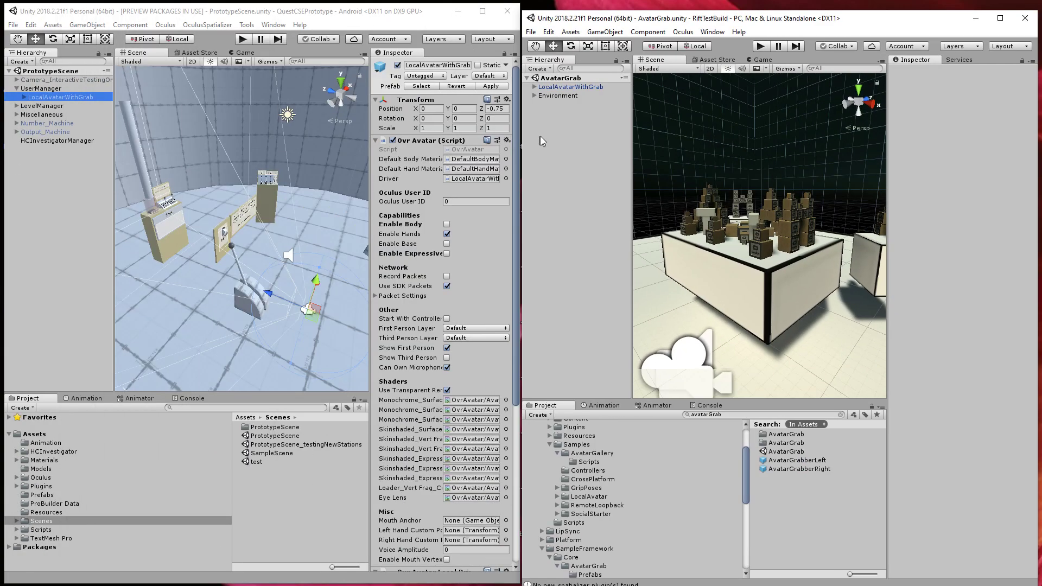
- Examine RiftTestBuild's LocalAvatarWithGrab components and compare DefaultBodyMaterialManager's settings in both projects
{"action": "left_click", "coordinate": [562, 86]}
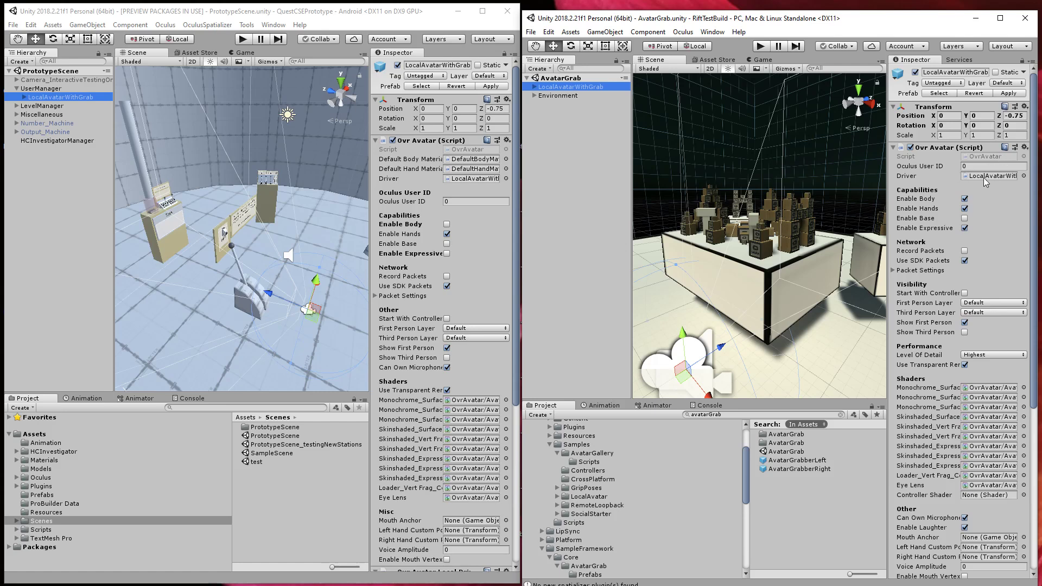
{"action": "scroll", "coordinate": [982, 263], "scroll_direction": "down", "scroll_amount": 8}
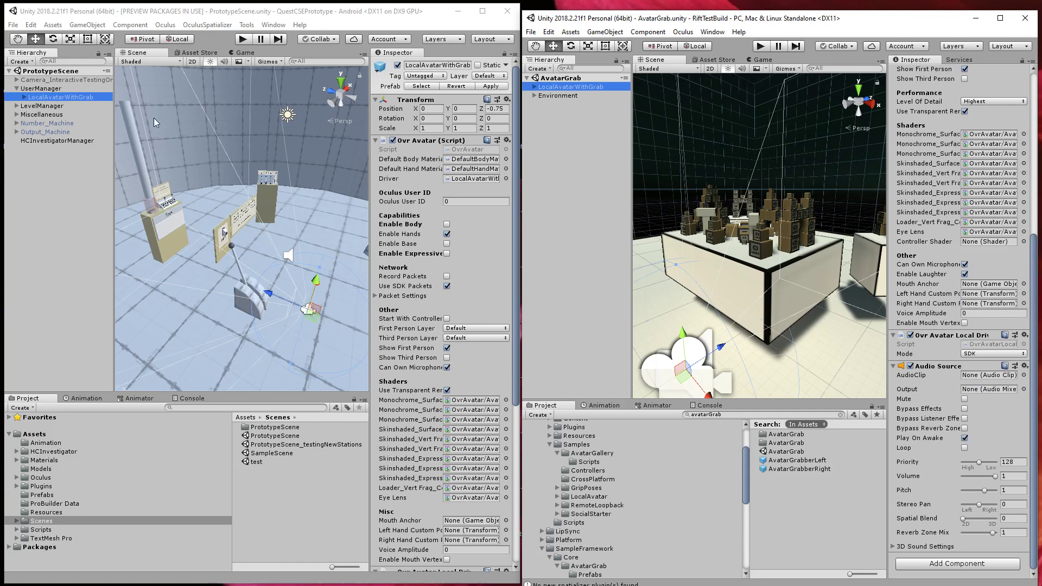
{"action": "left_click", "coordinate": [24, 97]}
{"action": "left_click", "coordinate": [60, 106]}
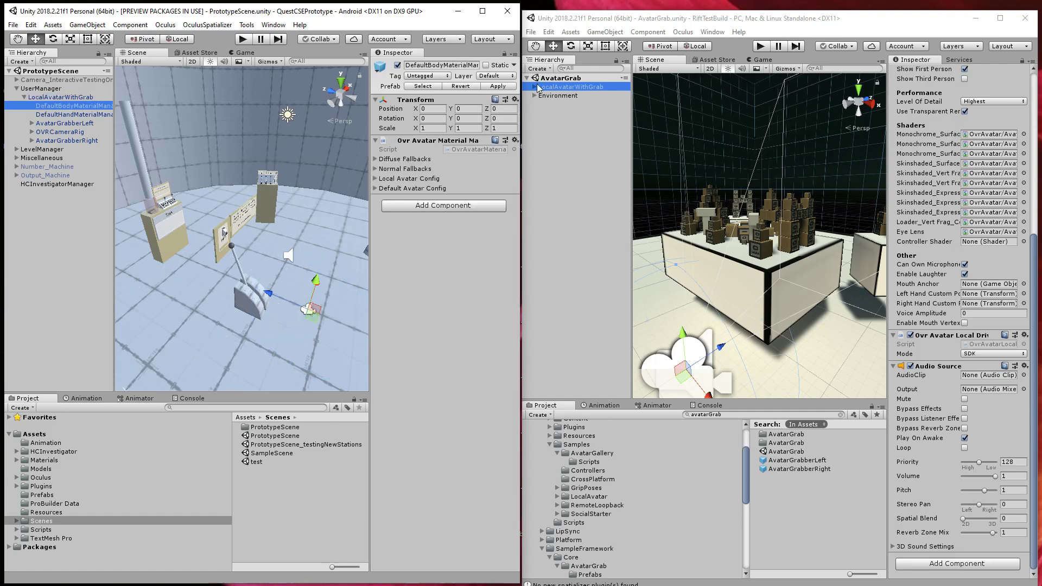
{"action": "left_click", "coordinate": [534, 87]}
{"action": "left_click", "coordinate": [557, 96]}
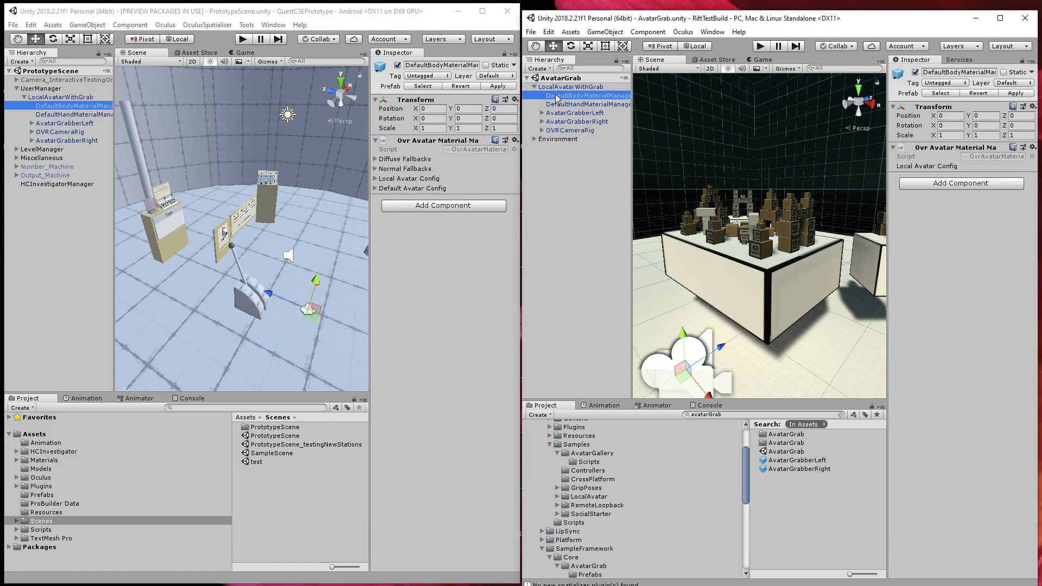
- Compare AvatarGrabberLeft's Rigidbody and OVR Grabber settings in the two projects, collapsing the Quest object's Rigidbody constraints
{"action": "left_click", "coordinate": [568, 113]}
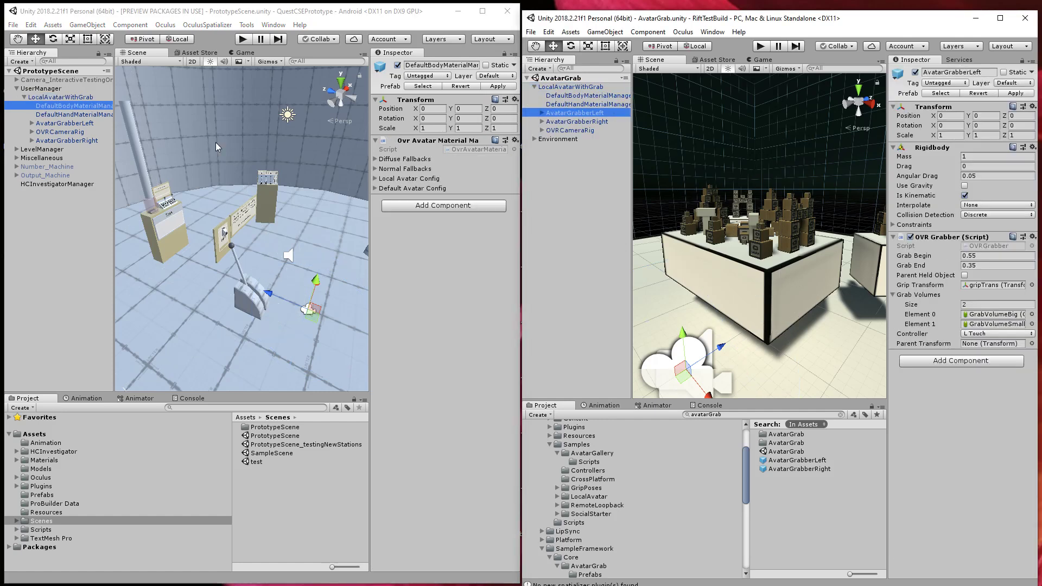
{"action": "left_click", "coordinate": [91, 123]}
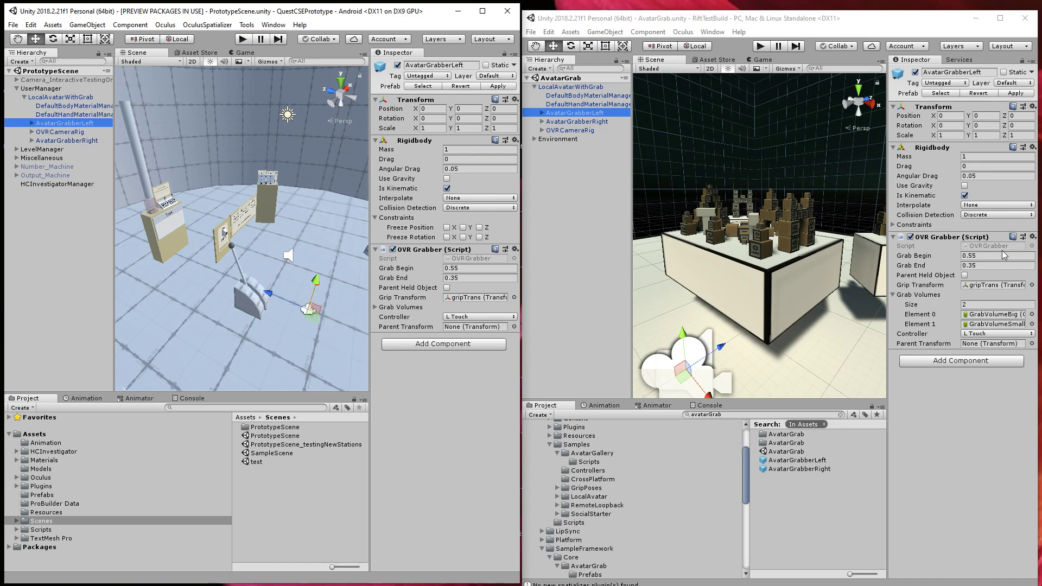
{"action": "left_click", "coordinate": [378, 217]}
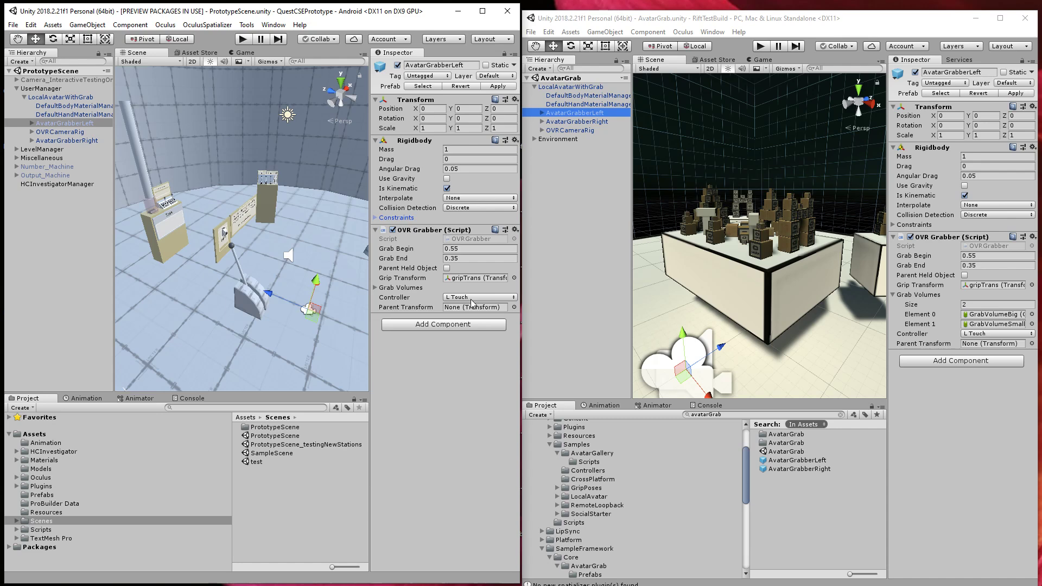
- Check the Quest project's DefaultHandMaterialManager and compare the LocalAvatarWithGrab components in both projects
{"action": "left_click", "coordinate": [69, 114]}
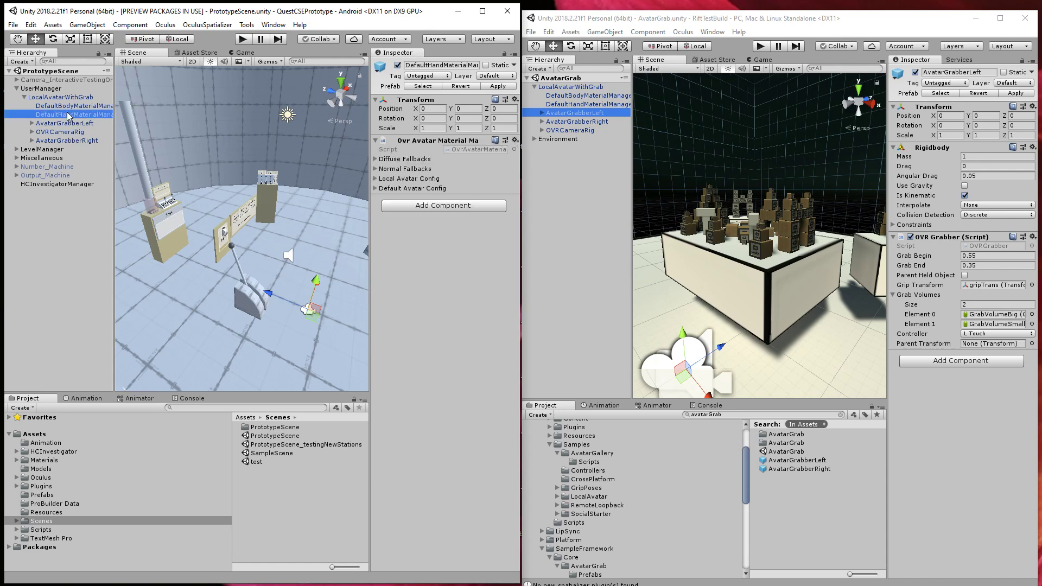
{"action": "left_click", "coordinate": [71, 98]}
{"action": "left_click", "coordinate": [595, 89]}
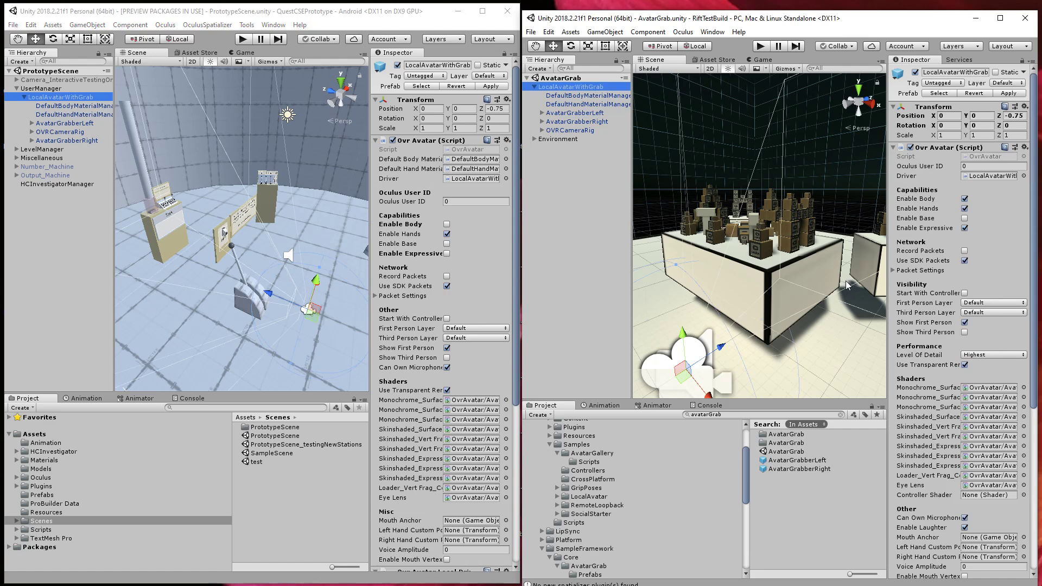
{"action": "scroll", "coordinate": [423, 434], "scroll_direction": "down", "scroll_amount": 10}
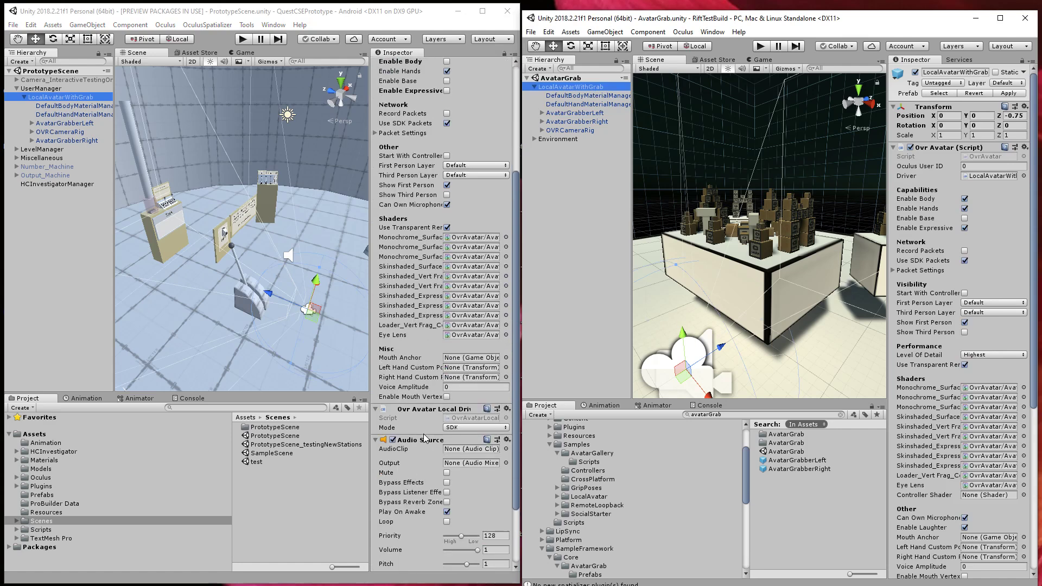
{"action": "scroll", "coordinate": [424, 434], "scroll_direction": "up", "scroll_amount": 8}
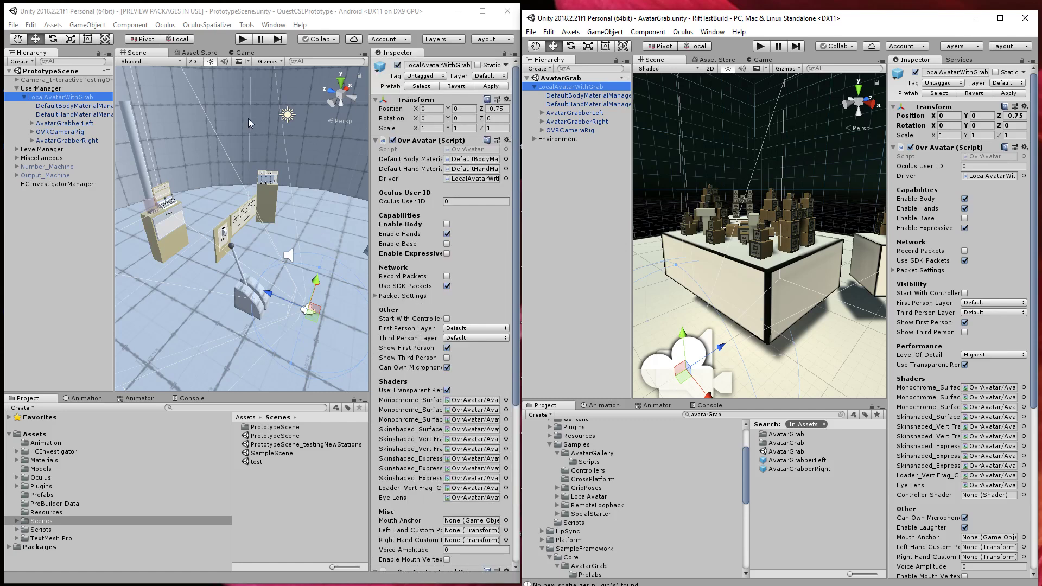
- Run PrototypeScene in Play mode and expand DontDestroyOnLoad to reveal the runtime objects under LocalAvatarWithGrab
{"action": "left_click", "coordinate": [243, 39]}
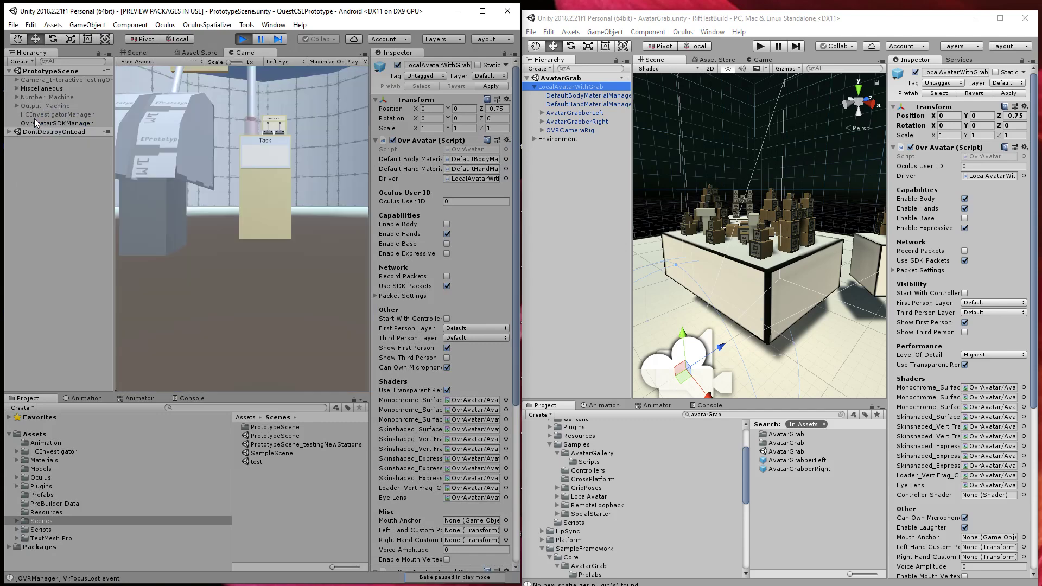
{"action": "left_click", "coordinate": [27, 89]}
{"action": "left_click", "coordinate": [17, 89]}
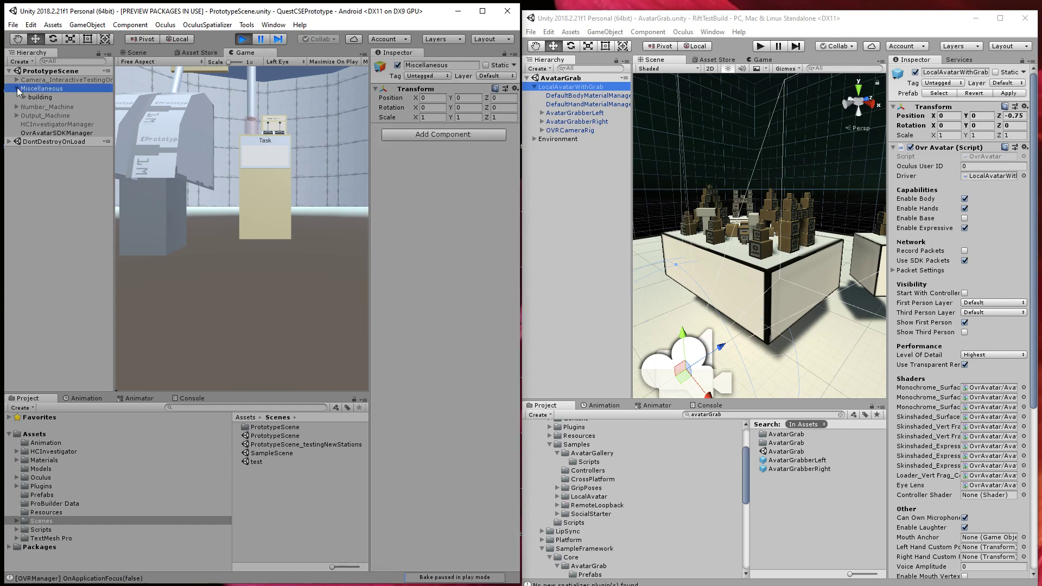
{"action": "left_click", "coordinate": [16, 89]}
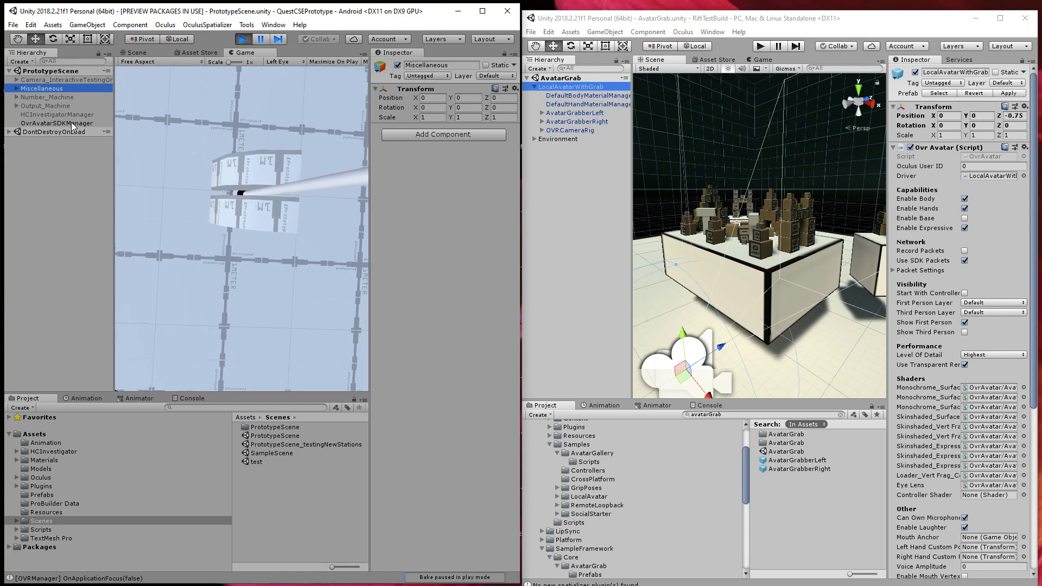
{"action": "left_click", "coordinate": [9, 132]}
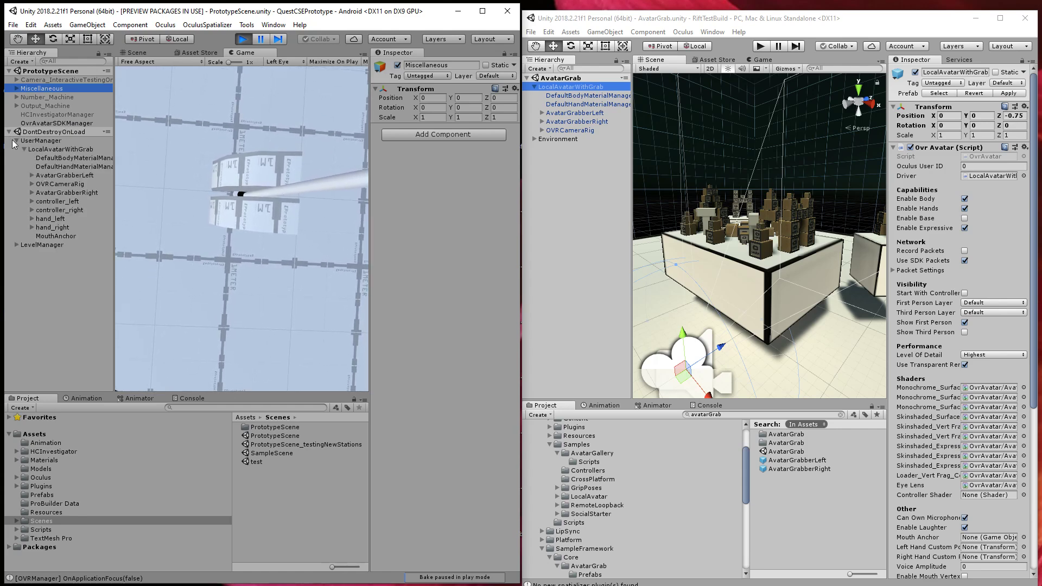
- Inspect the runtime controller_left and hand_left objects with the Scene view showing
{"action": "left_click", "coordinate": [72, 202]}
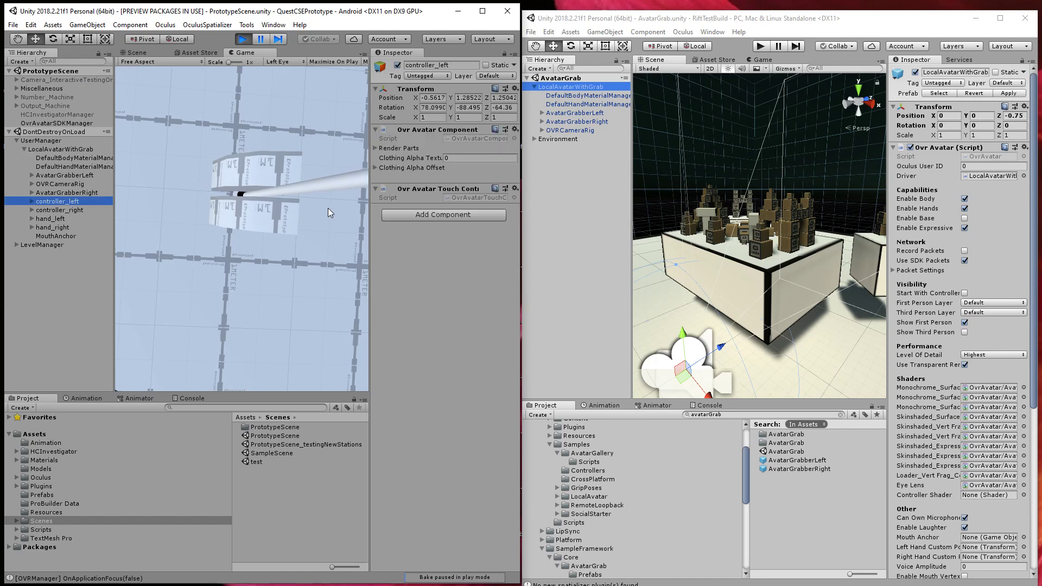
{"action": "left_click", "coordinate": [138, 52]}
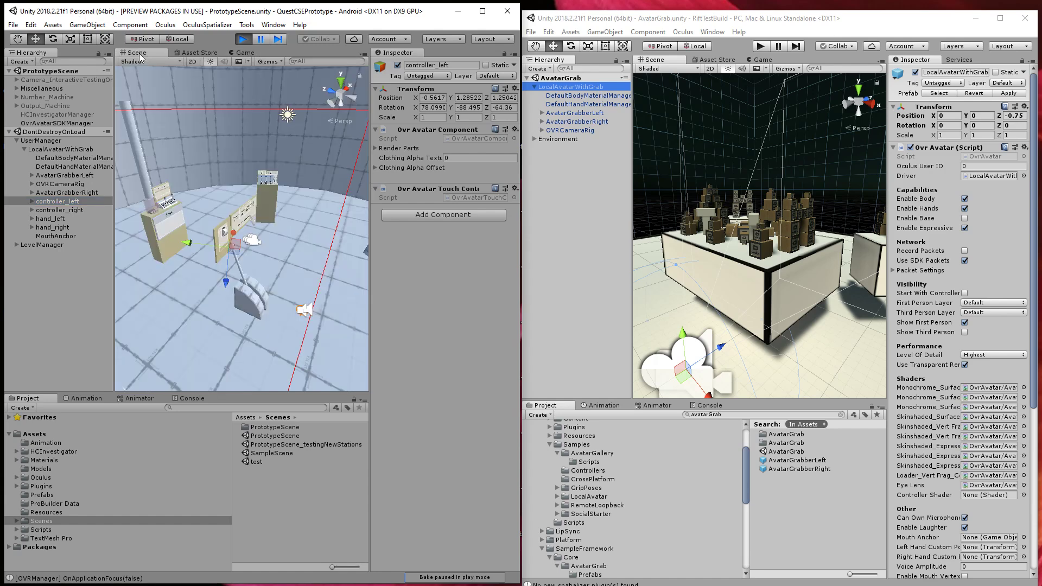
{"action": "left_click", "coordinate": [50, 220]}
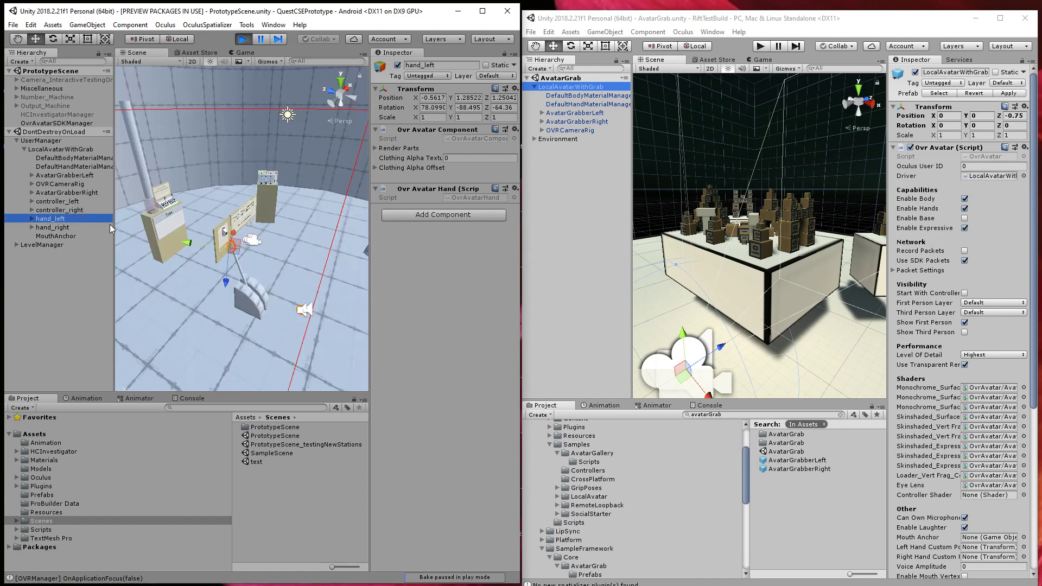
- Frame hand_right in the Scene view and inspect the mesh and material components of its render part child
{"action": "left_click", "coordinate": [53, 228]}
{"action": "key", "text": "f"}
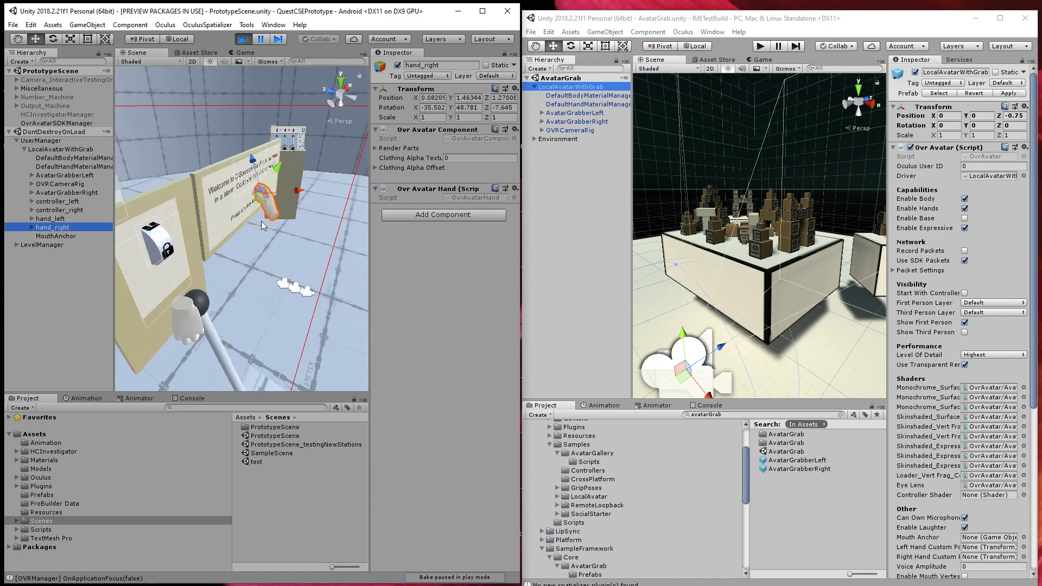
{"action": "left_click", "coordinate": [33, 227]}
{"action": "left_click", "coordinate": [60, 236]}
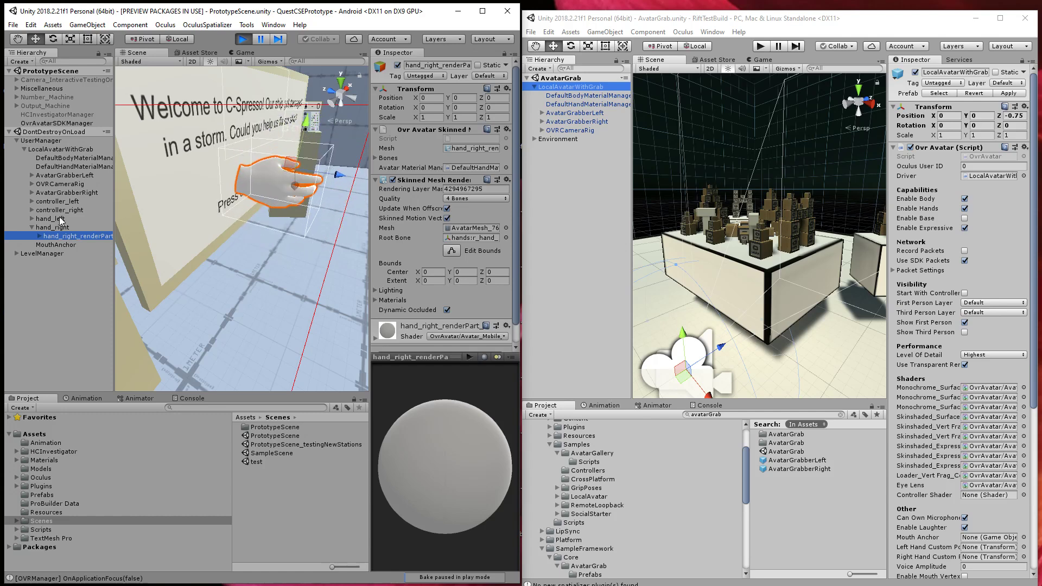
- Stop PrototypeScene in the Quest project and run RiftTestBuild's AvatarGrab scene in Play mode with the Scene view showing
{"action": "left_click", "coordinate": [243, 39]}
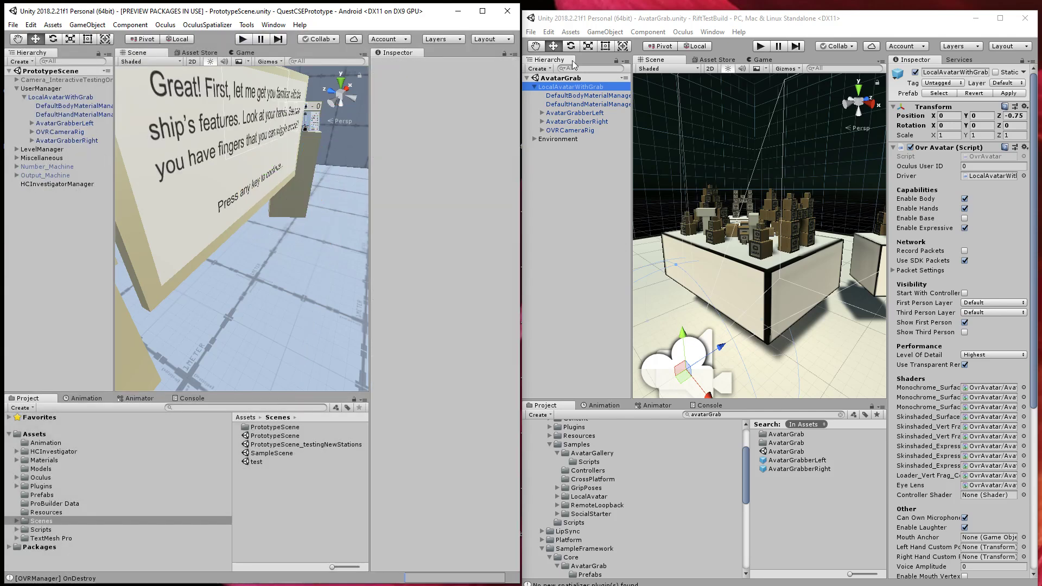
{"action": "left_click", "coordinate": [762, 48]}
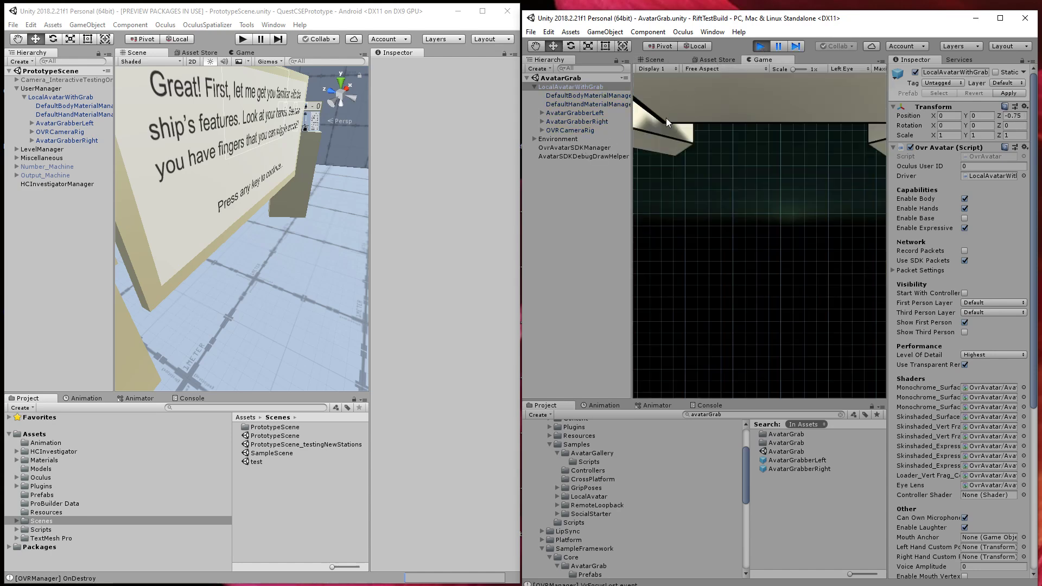
{"action": "left_click", "coordinate": [655, 60]}
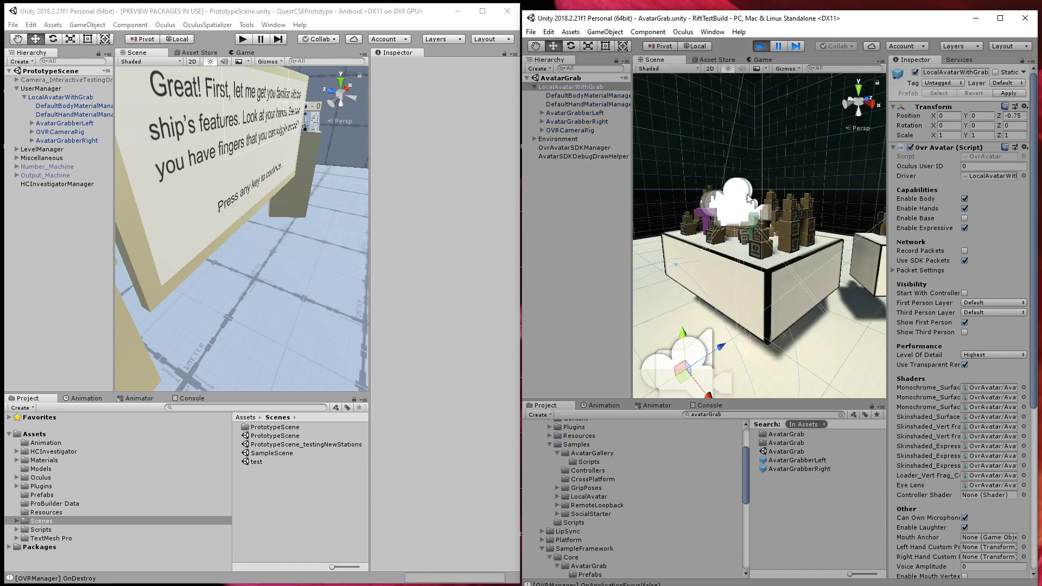
- Inspect the runtime LeftEyeAnchor camera and the OVRCameraRig hierarchy with the Game view showing, and exit Play mode
{"action": "left_click", "coordinate": [749, 199]}
{"action": "left_click", "coordinate": [760, 60]}
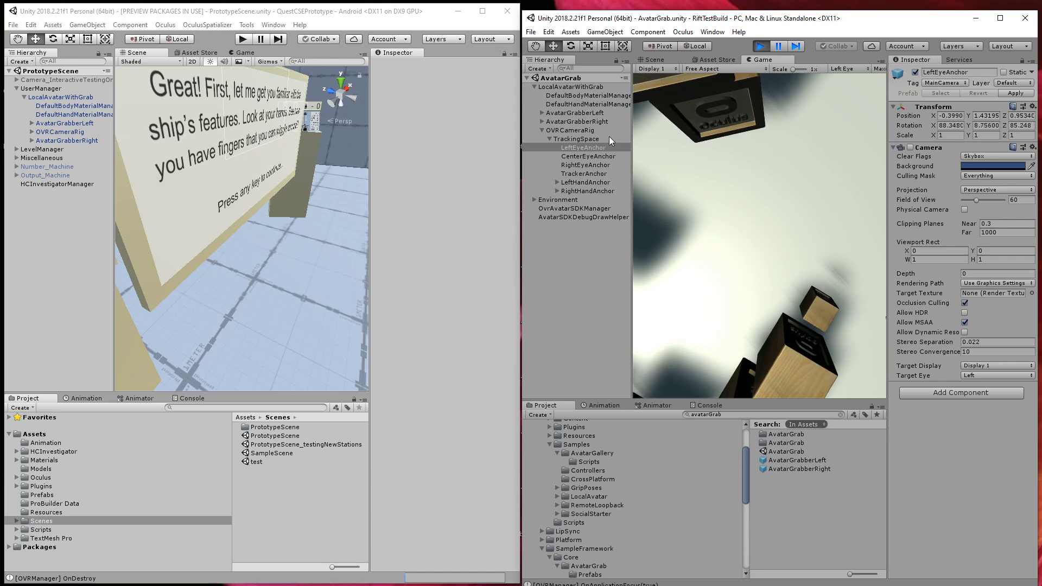
{"action": "left_click", "coordinate": [542, 130]}
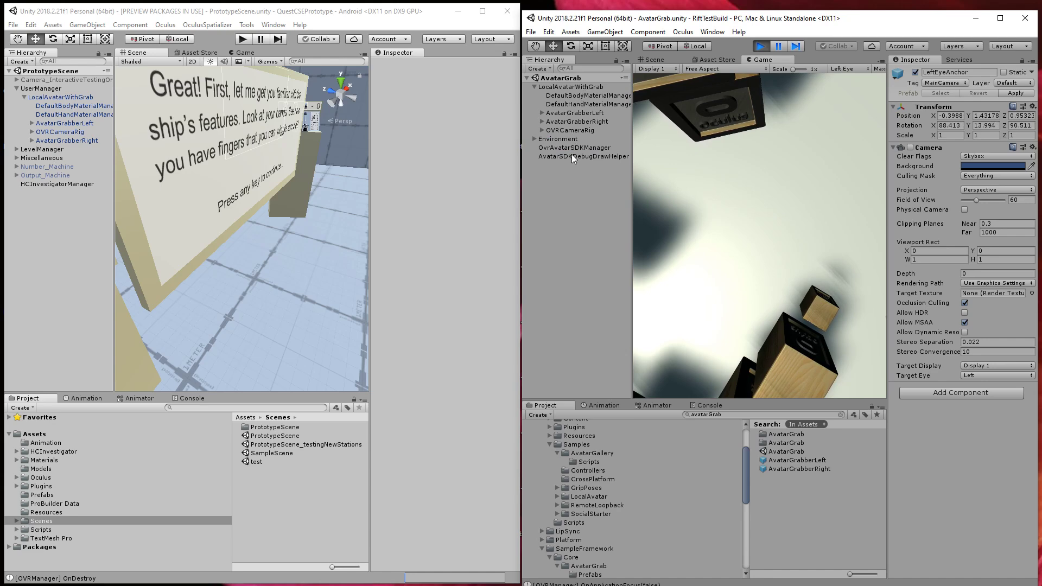
{"action": "left_click", "coordinate": [541, 130]}
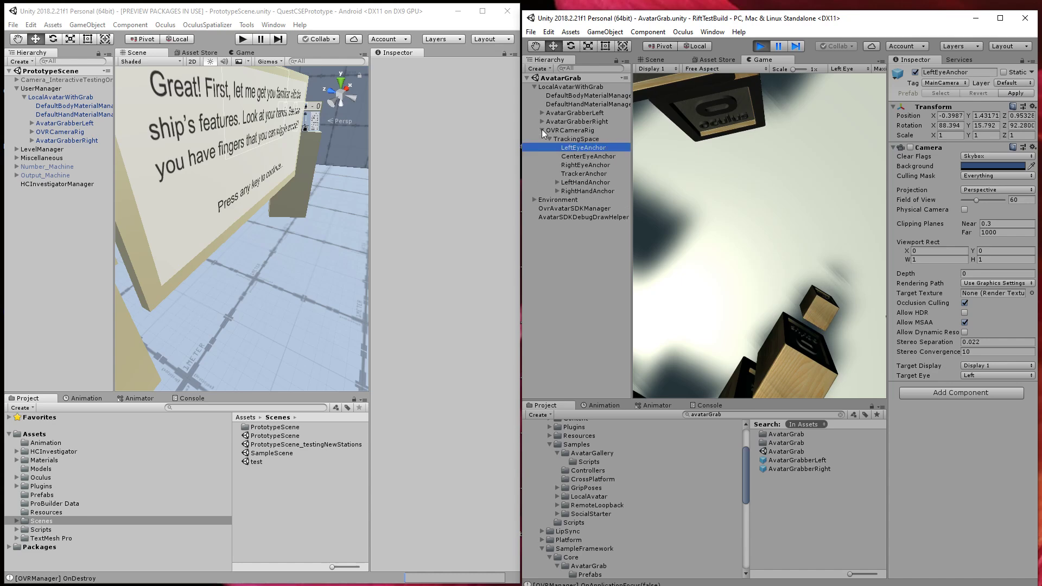
{"action": "left_click", "coordinate": [761, 46]}
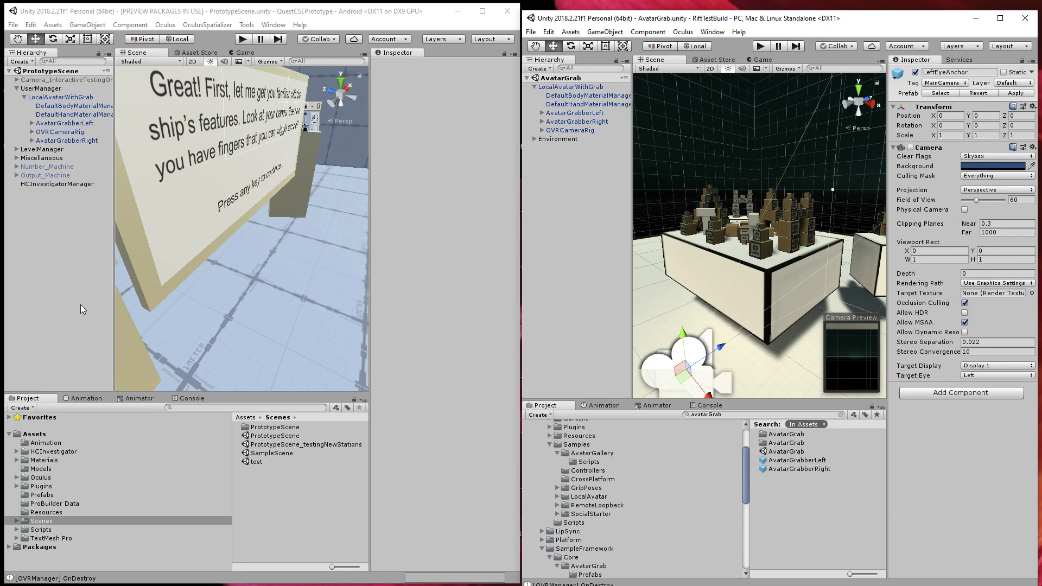
{"action": "left_click", "coordinate": [685, 33]}
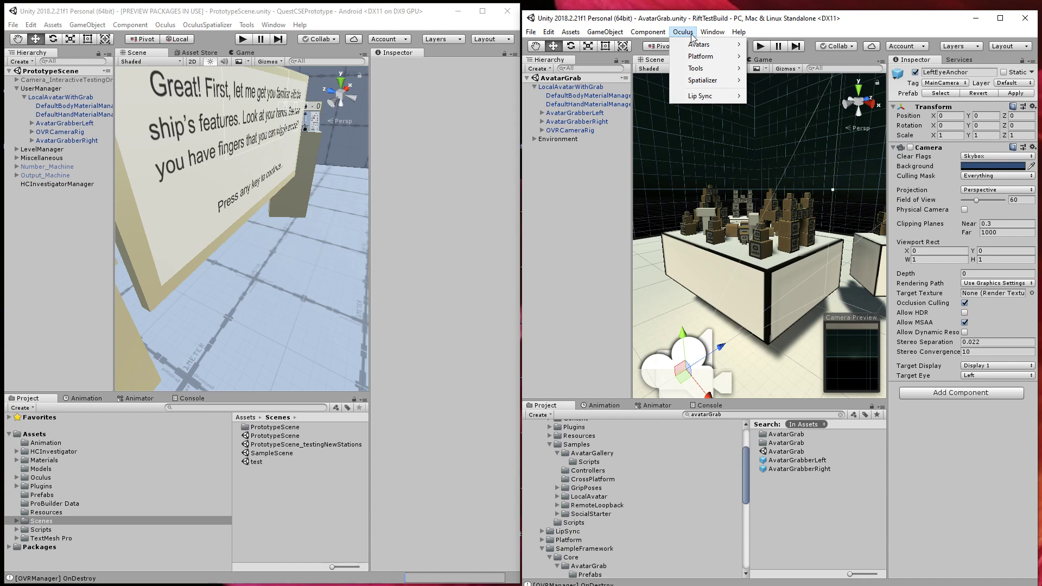
{"action": "left_click", "coordinate": [691, 34]}
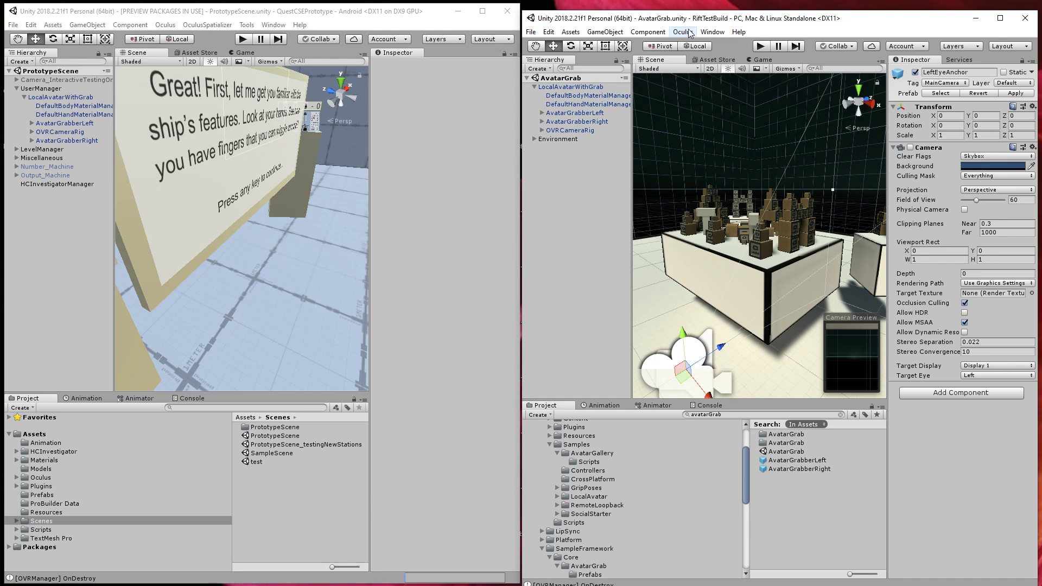